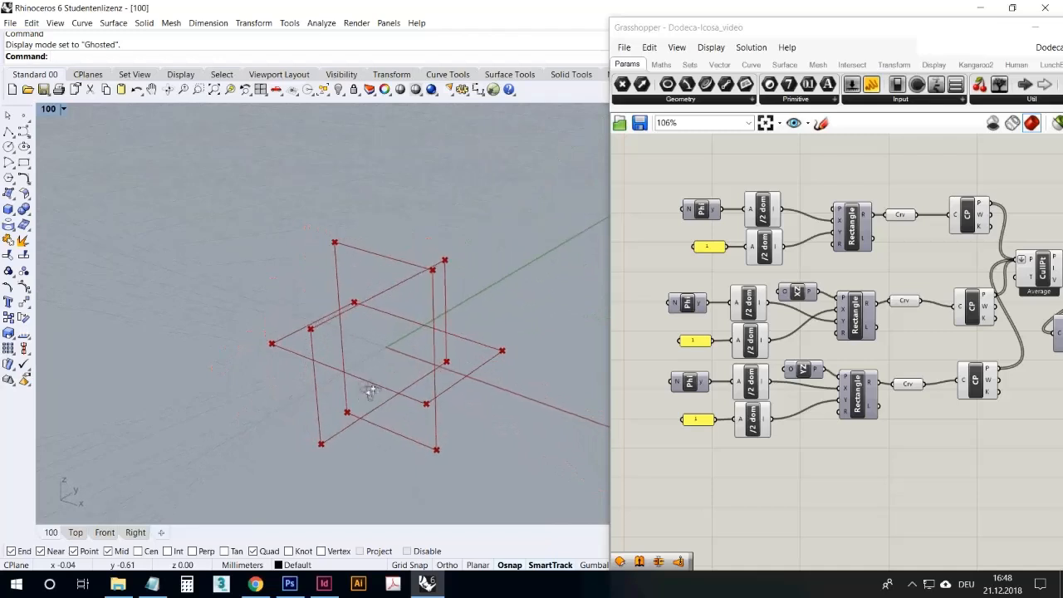
Switch to the browser and view the enlarged dodecahedron and icosahedron images in Wikipedia's Platonic solid article
right_drag(461, 369, 366, 361)
scroll(372, 342, up, 3)
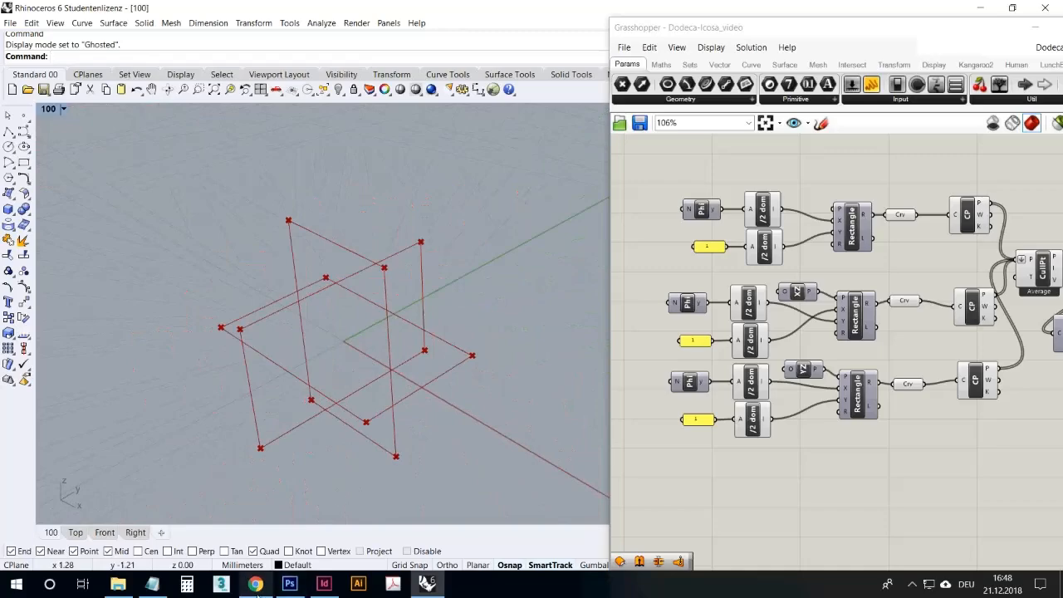
click(256, 583)
scroll(323, 340, down, 8)
scroll(323, 340, up, 10)
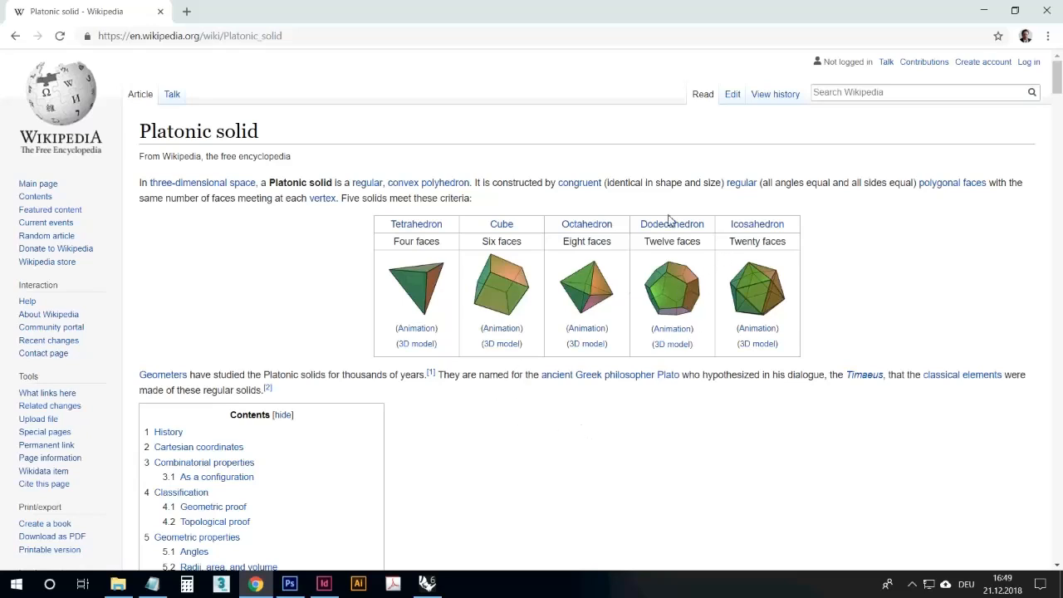
mouse_move(772, 280)
click(681, 301)
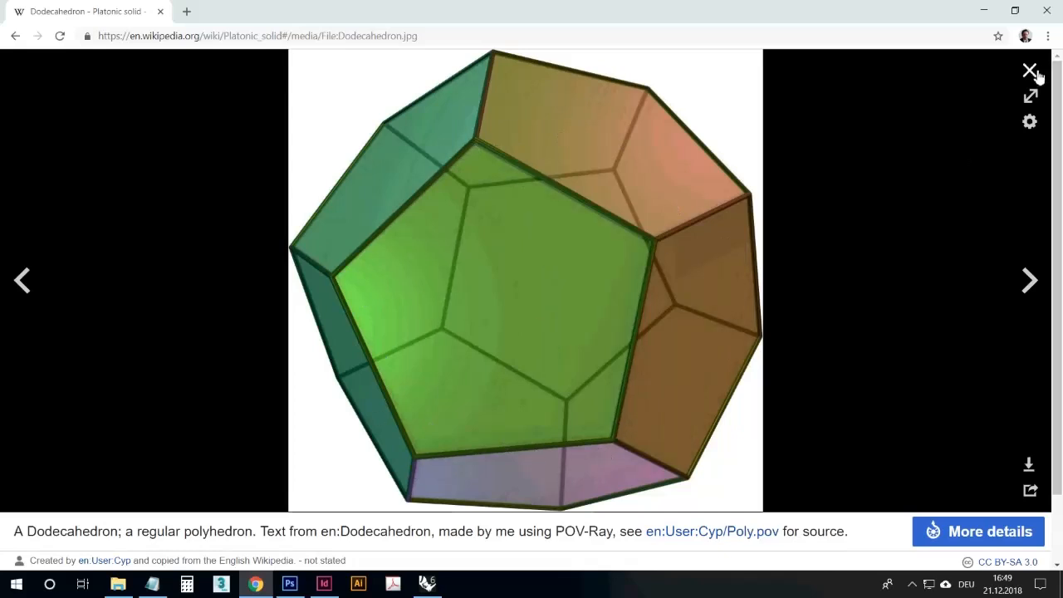
click(1031, 277)
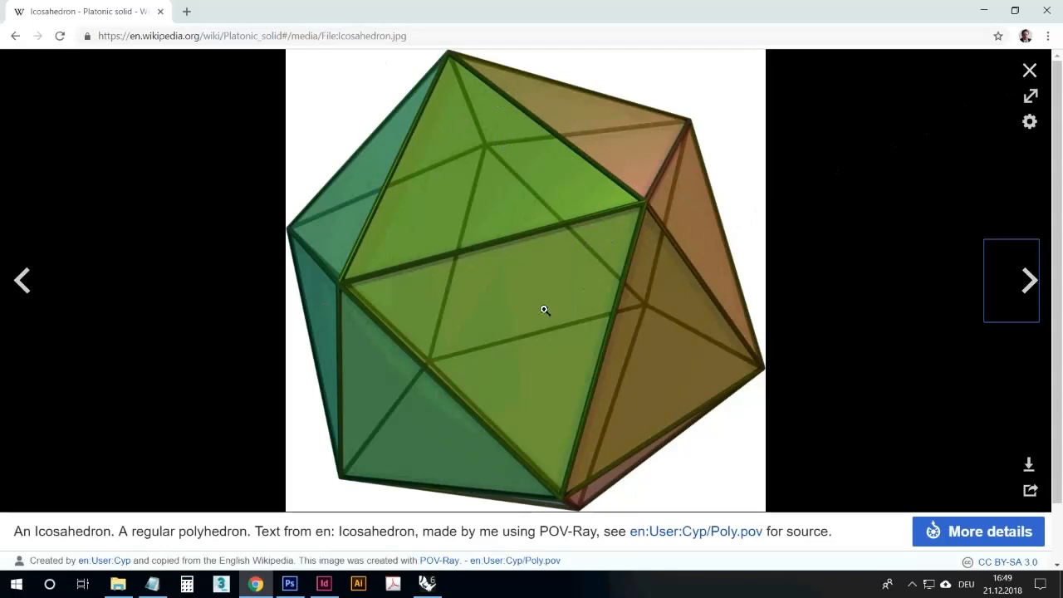
click(59, 285)
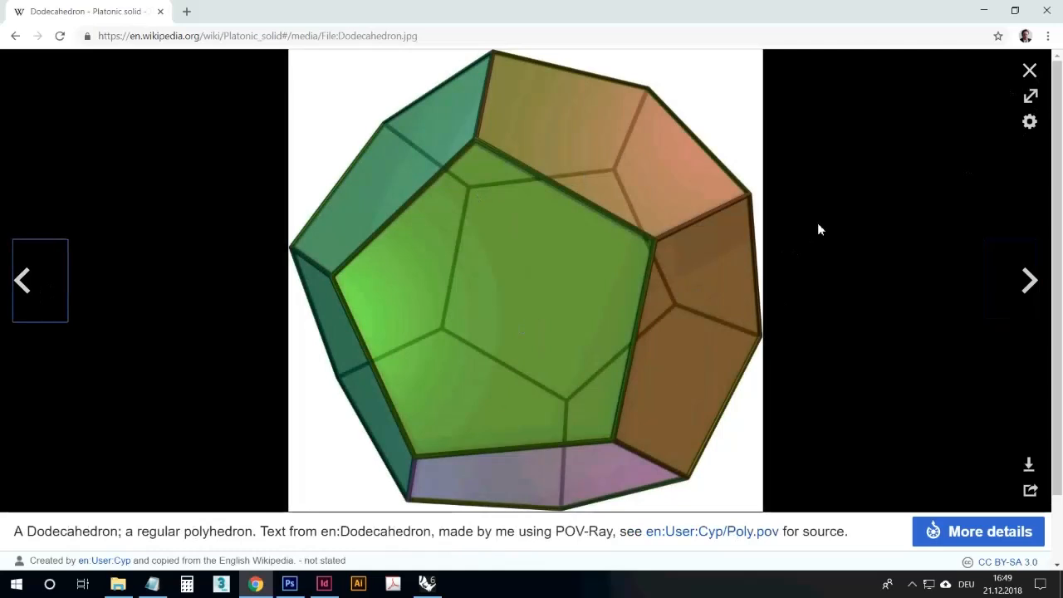
click(1029, 71)
Examine the enlarged icosahedron image with golden rectangles from the article's Cartesian coordinates table
scroll(639, 451, down, 20)
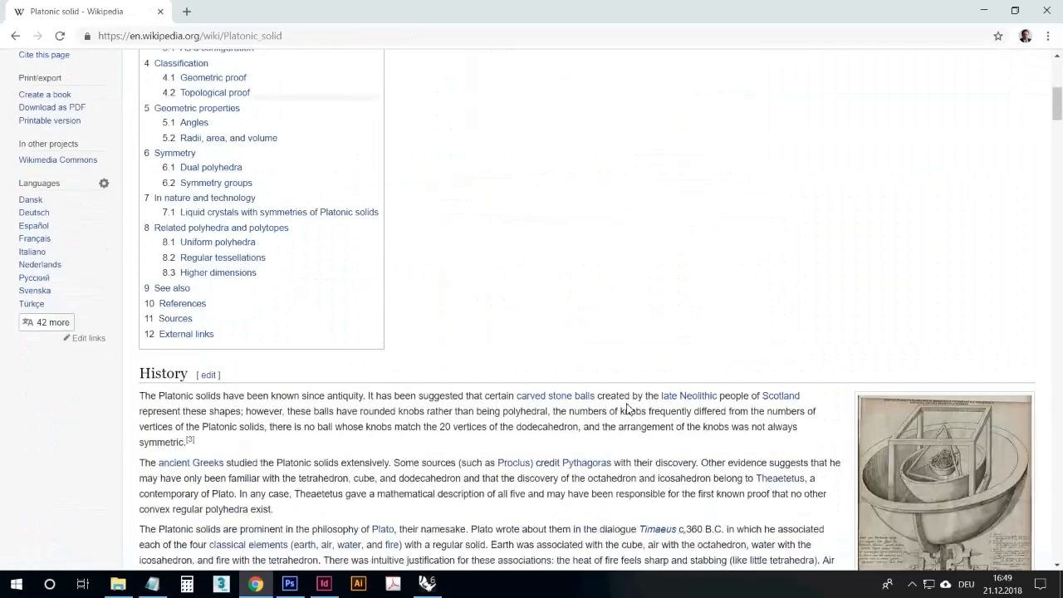
scroll(644, 406, up, 6)
scroll(647, 406, up, 2)
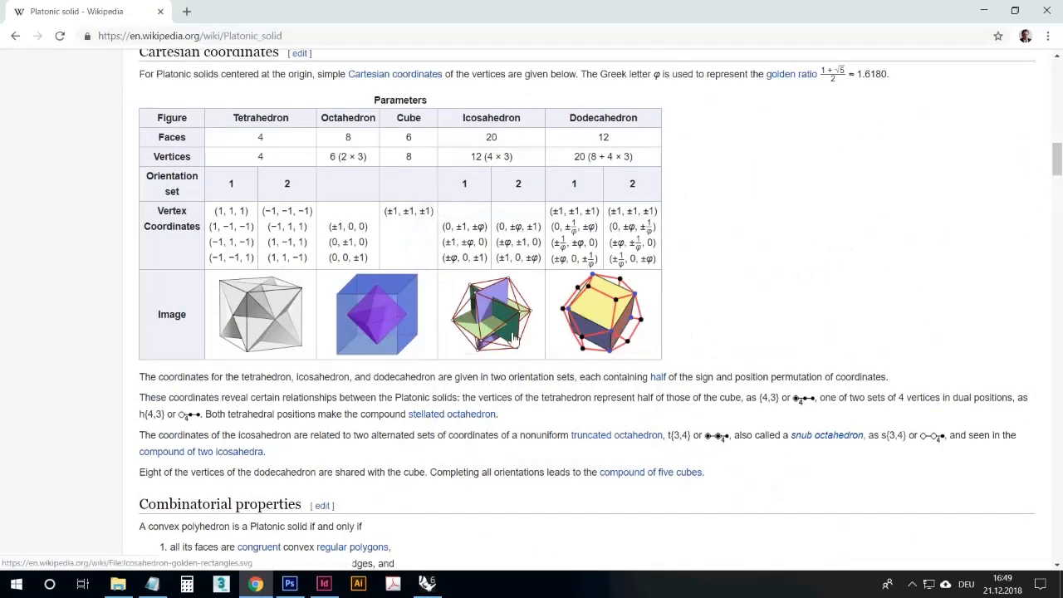
click(513, 341)
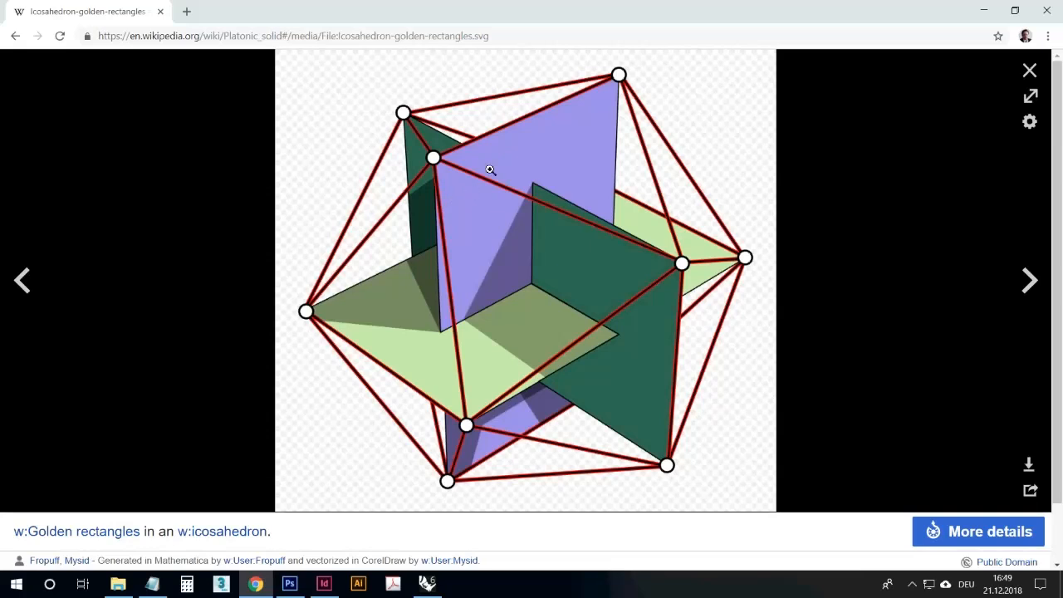
right_click(882, 216)
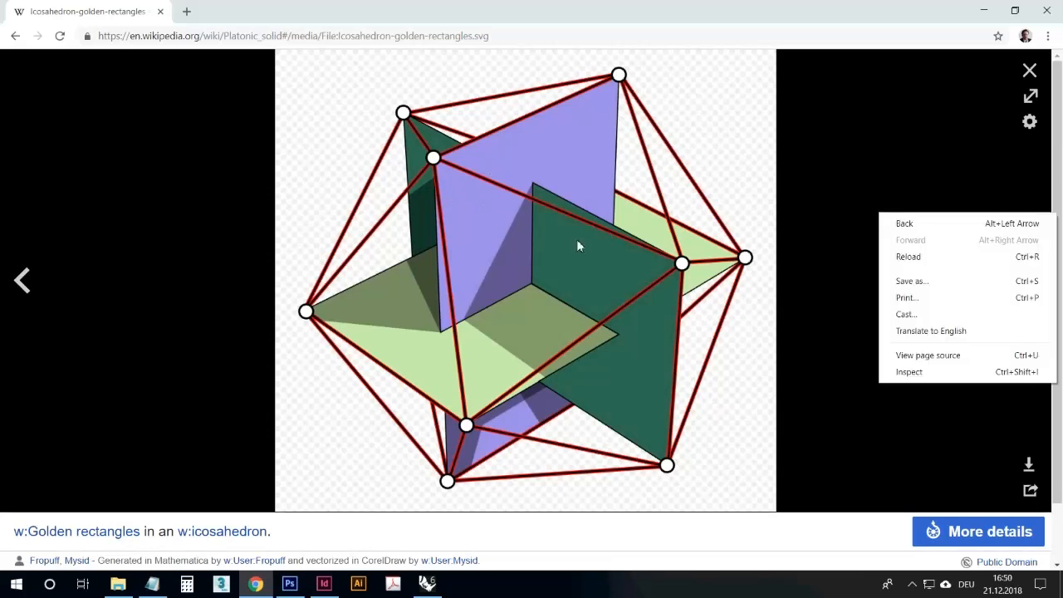
click(860, 141)
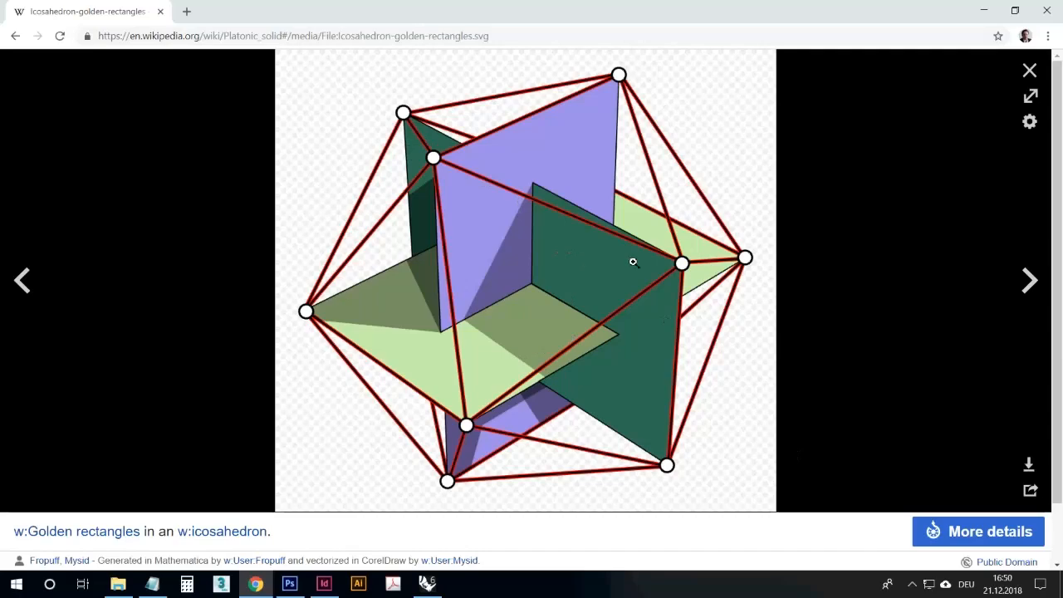
click(1030, 73)
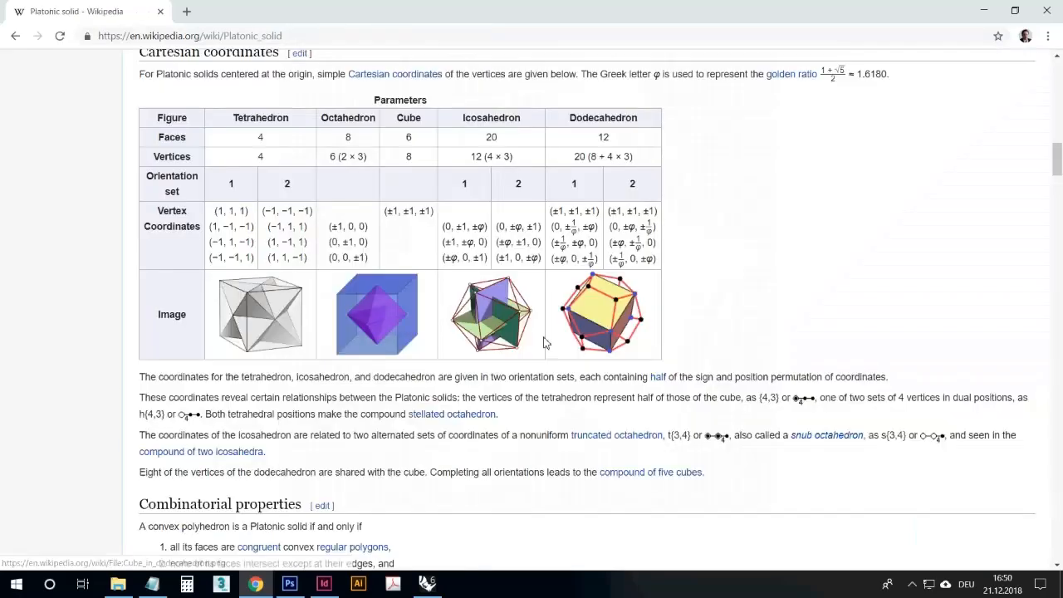
Browse the enlarged images of the Cartesian coordinates table from the stella octangula to the cube in a dodecahedron
scroll(552, 353, down, 5)
scroll(564, 372, up, 5)
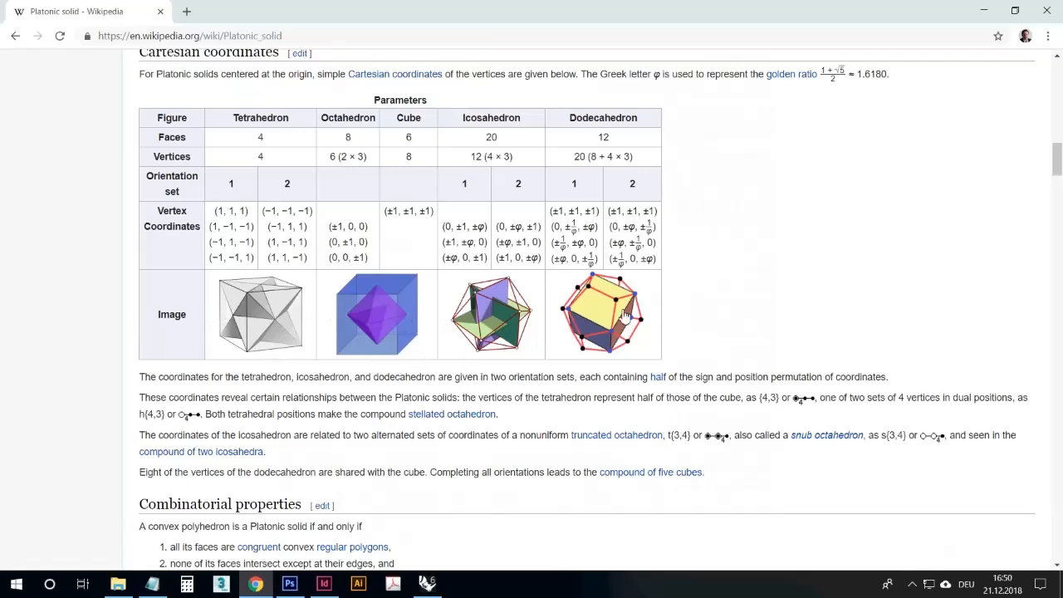
click(301, 317)
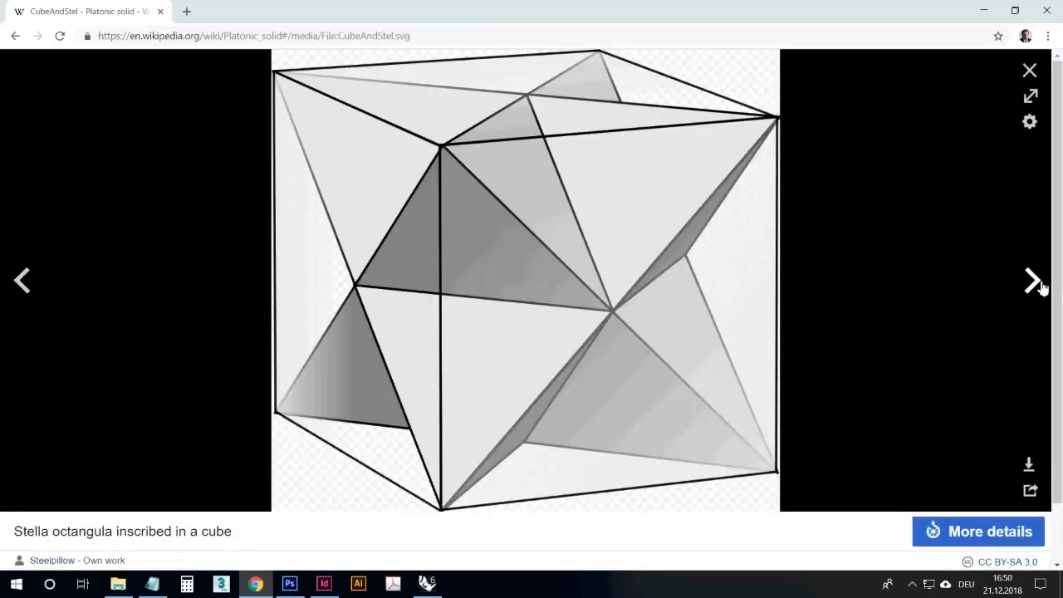
click(1033, 282)
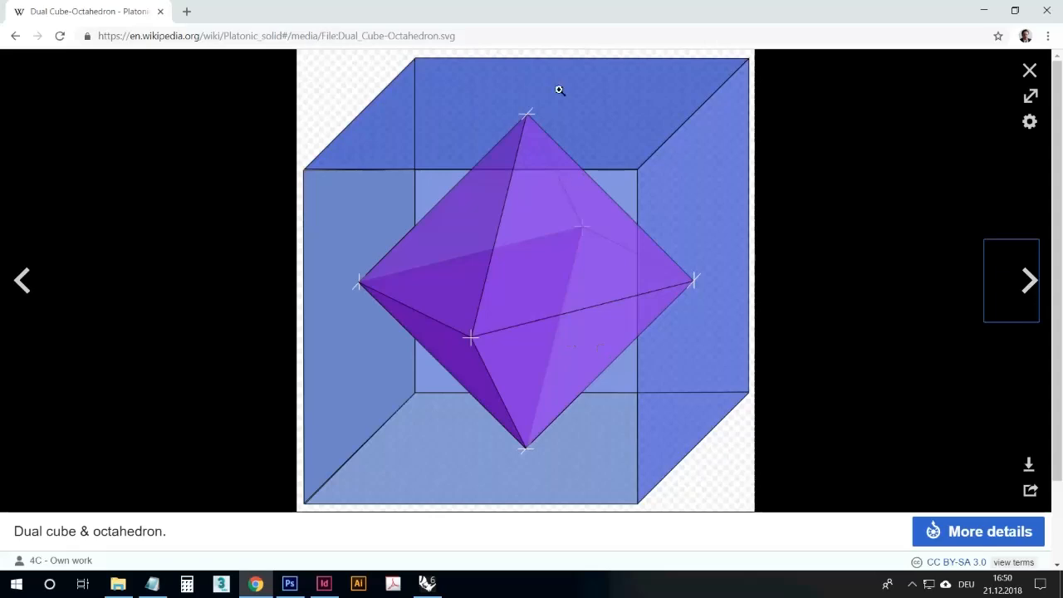
click(1024, 279)
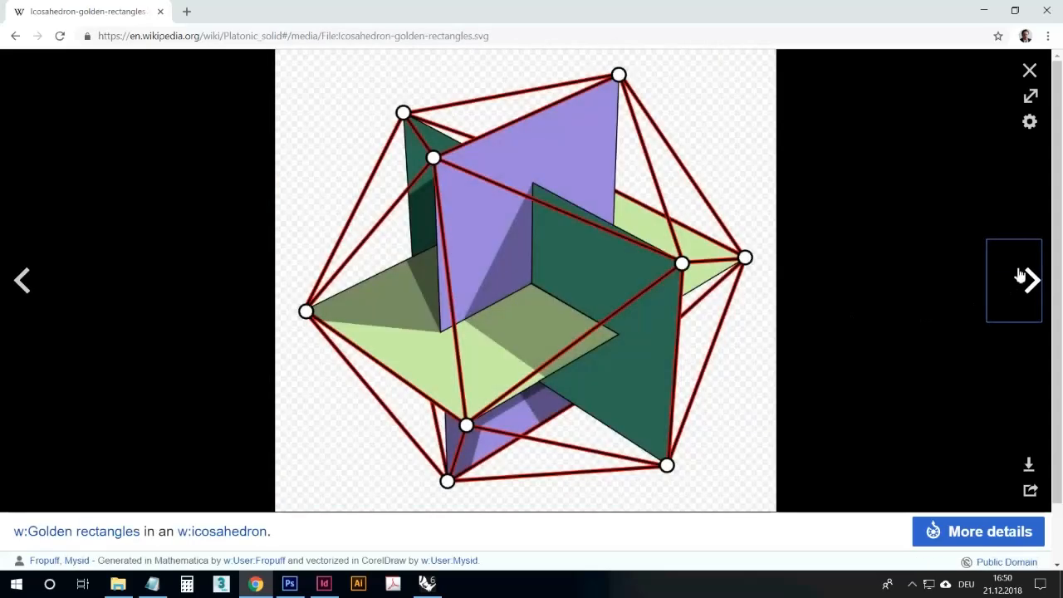
click(1021, 279)
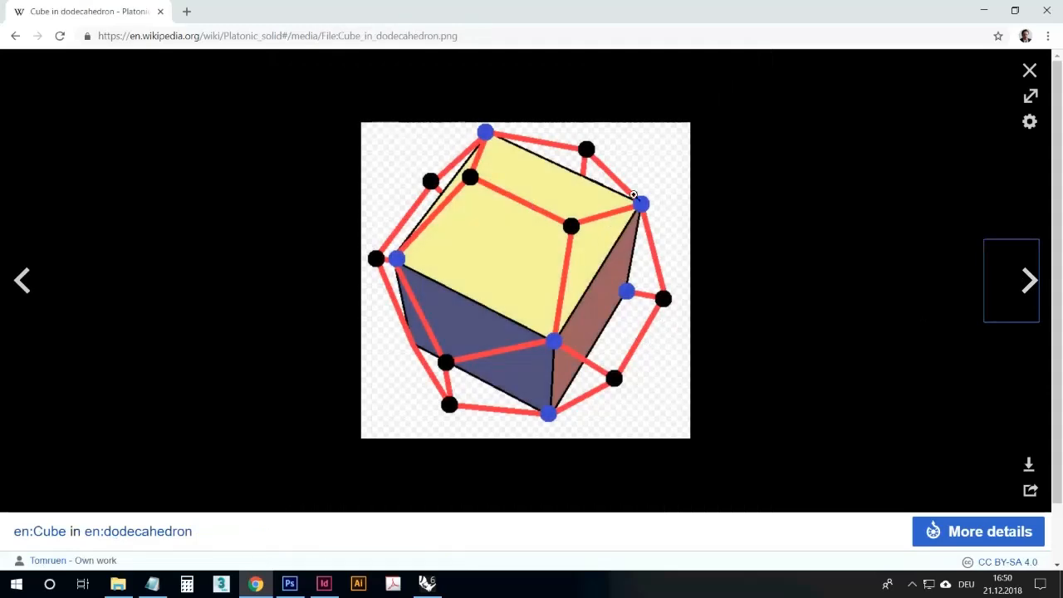
click(1029, 72)
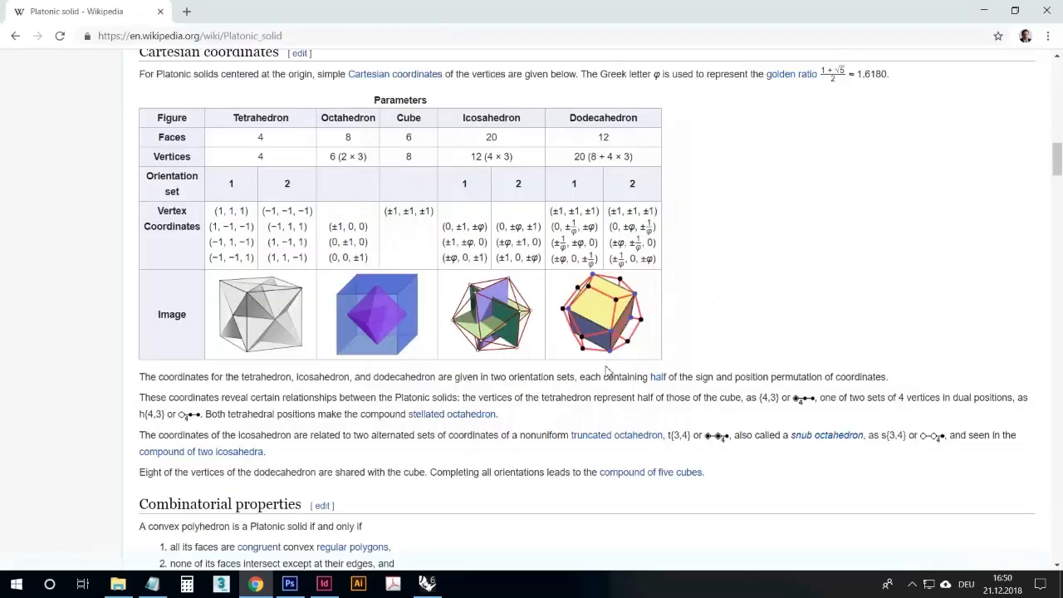
scroll(569, 399, down, 10)
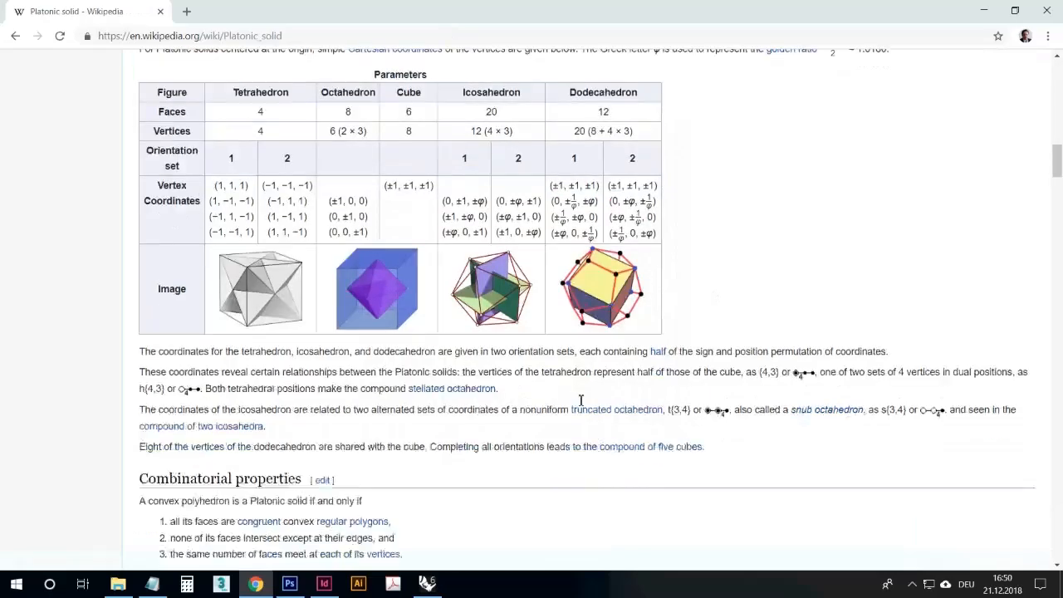
scroll(565, 470, up, 6)
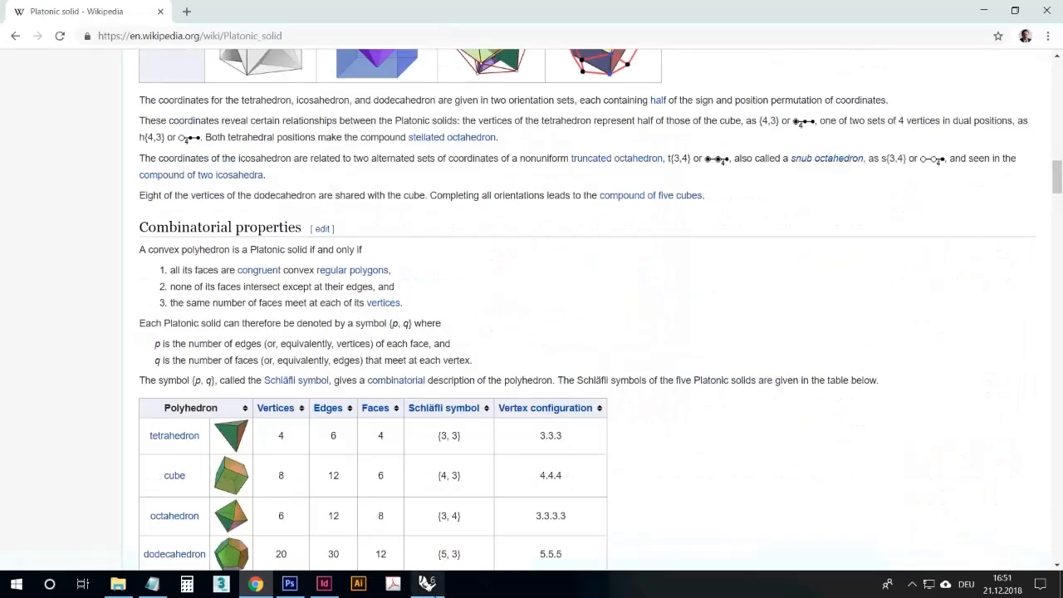
Switch back to Rhino and review the Grasshopper definition from the Phi rectangles to the Facet and Boundary components
click(426, 584)
mouse_move(525, 292)
right_down()
mouse_move(536, 323)
mouse_move(524, 325)
mouse_move(506, 290)
mouse_move(573, 281)
mouse_move(564, 325)
mouse_move(503, 329)
mouse_move(560, 308)
mouse_move(536, 306)
right_up()
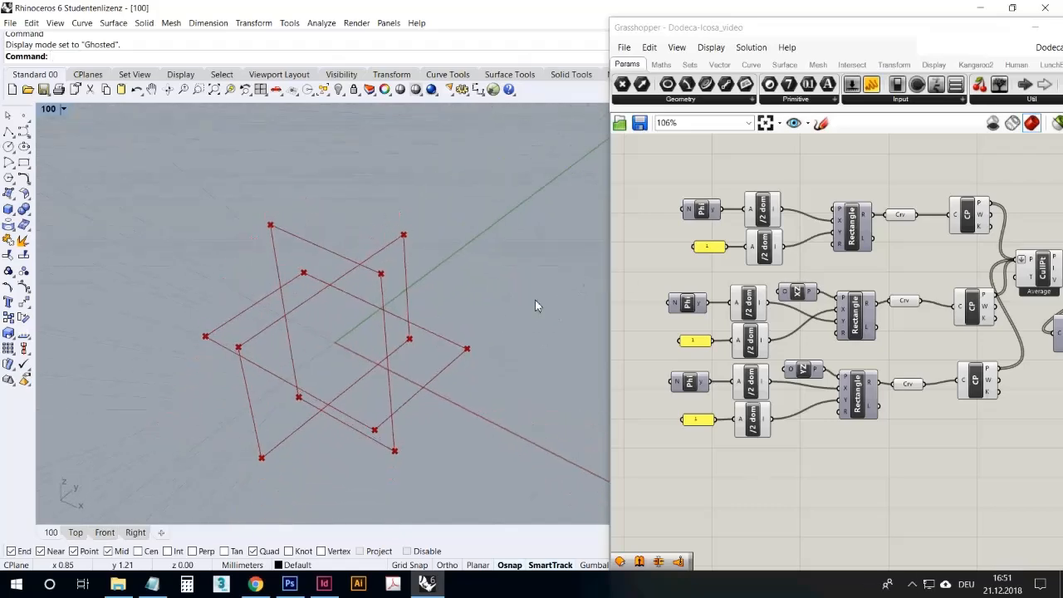
click(664, 225)
scroll(684, 225, down, 3)
scroll(679, 264, up, 3)
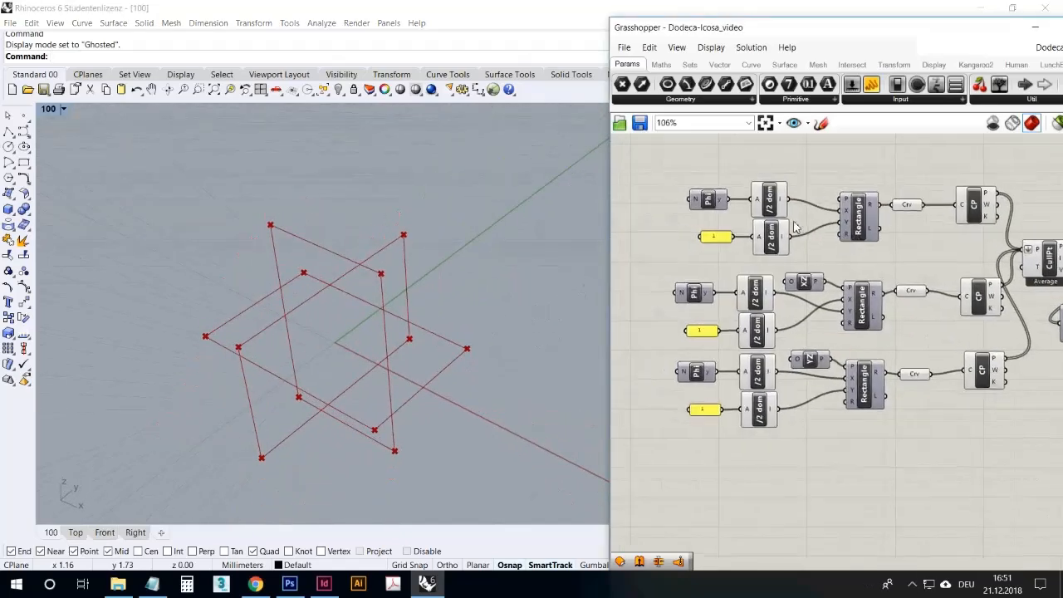
scroll(693, 232, up, 3)
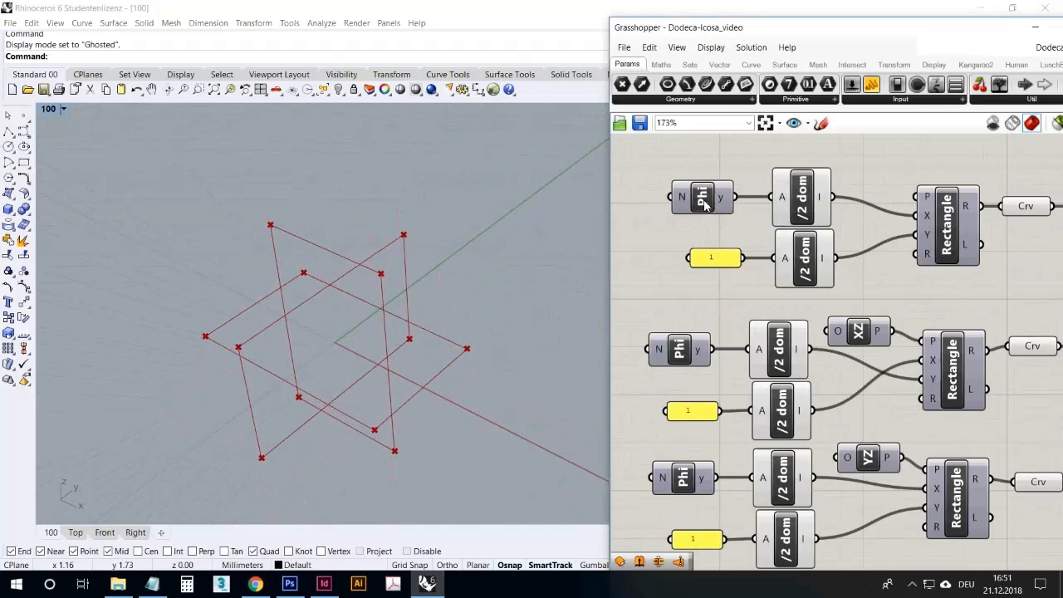
scroll(694, 215, down, 4)
right_drag(955, 262, 730, 294)
scroll(810, 271, up, 4)
scroll(802, 257, down, 1)
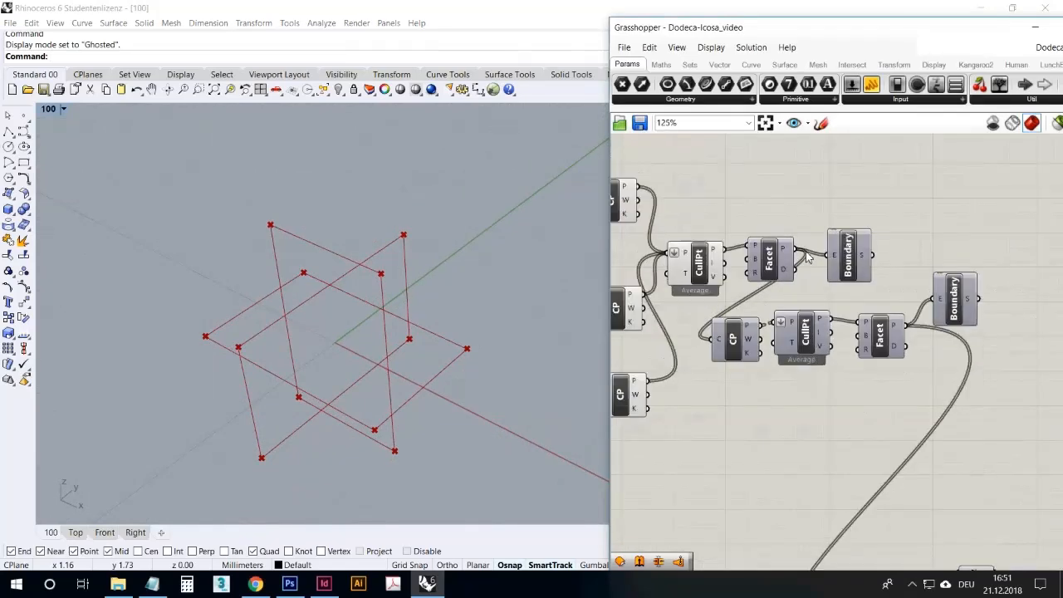
scroll(802, 257, up, 1)
Look up the Facet component among the mesh triangulation components
click(774, 257)
click(818, 64)
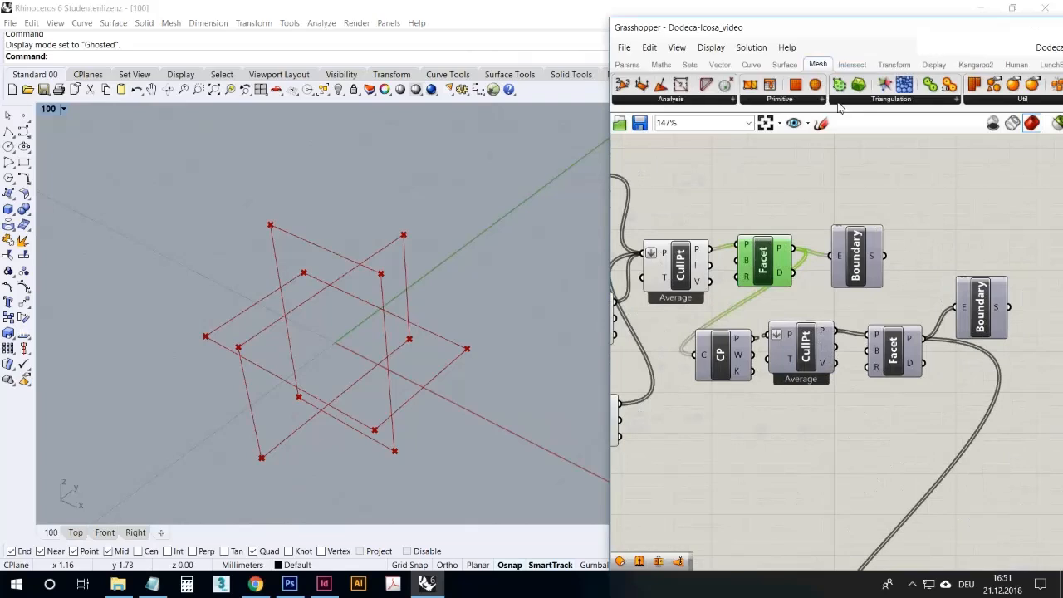
click(858, 100)
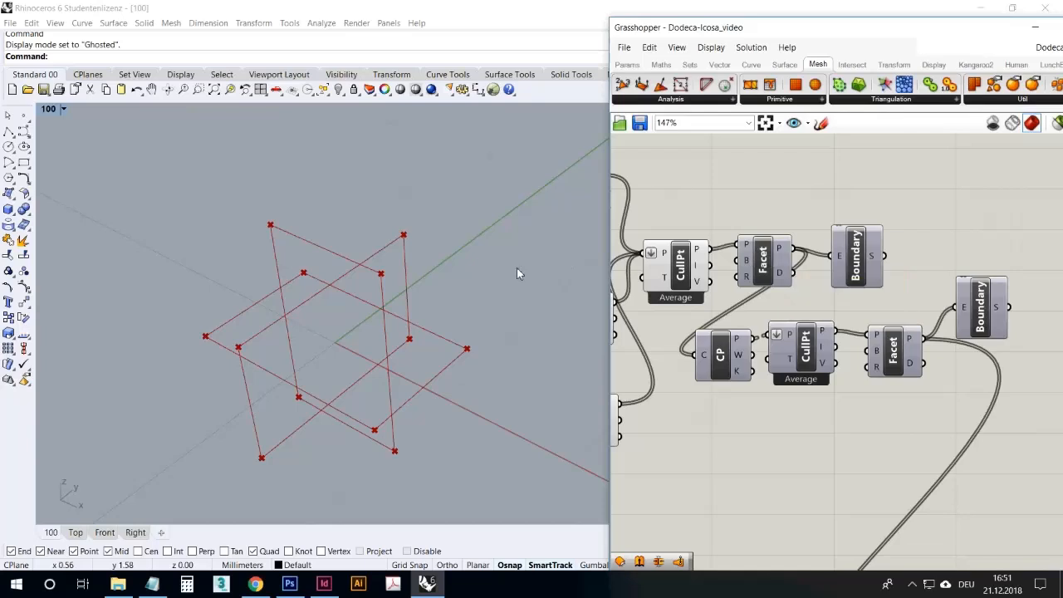
Turn on the preview of the first Facet component, fed by the culled rectangle corner points
mouse_move(361, 221)
right_down()
mouse_move(335, 233)
mouse_move(366, 223)
mouse_move(391, 244)
mouse_move(351, 230)
mouse_move(358, 221)
right_up()
scroll(503, 211, up, 3)
right_drag(503, 211, 382, 191)
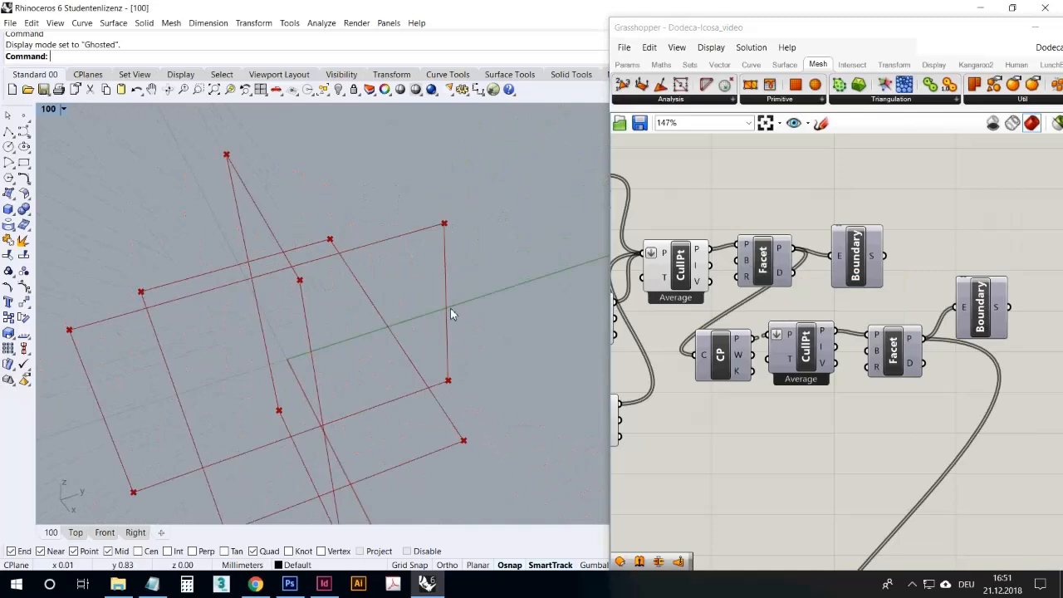
scroll(450, 308, down, 2)
right_drag(422, 287, 402, 298)
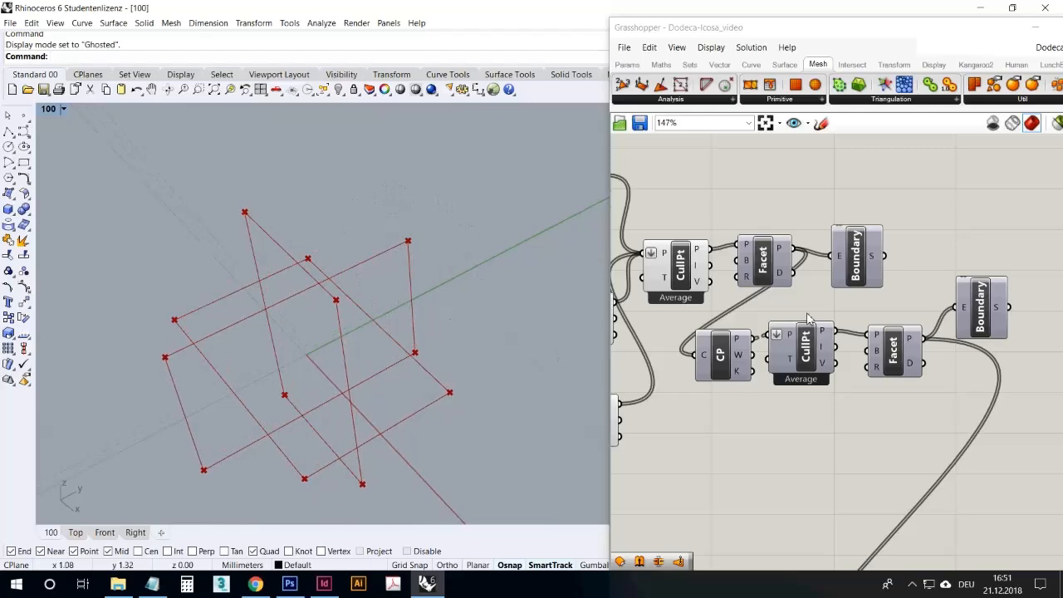
click(787, 274)
right_click(765, 256)
click(769, 283)
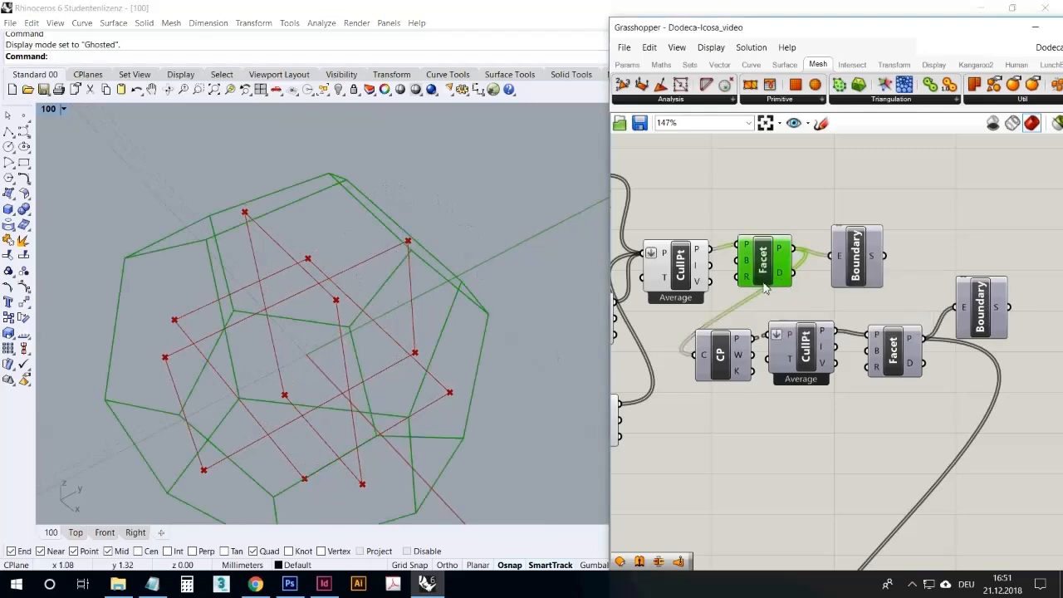
Examine from several angles how the dodecahedron's faces relate to the rectangles' corner points
right_drag(389, 305, 348, 334)
mouse_move(338, 338)
right_down()
mouse_move(338, 353)
mouse_move(360, 351)
mouse_move(351, 335)
right_up()
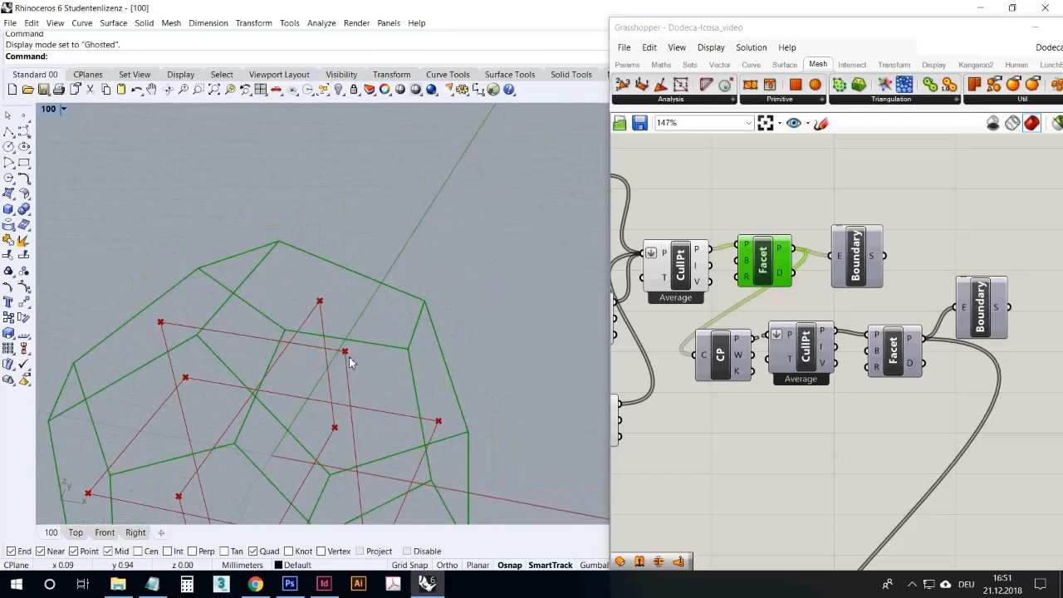
right_drag(354, 341, 450, 302)
scroll(346, 358, down, 5)
scroll(521, 336, up, 6)
right_drag(488, 365, 470, 353)
scroll(418, 381, down, 8)
scroll(352, 339, up, 6)
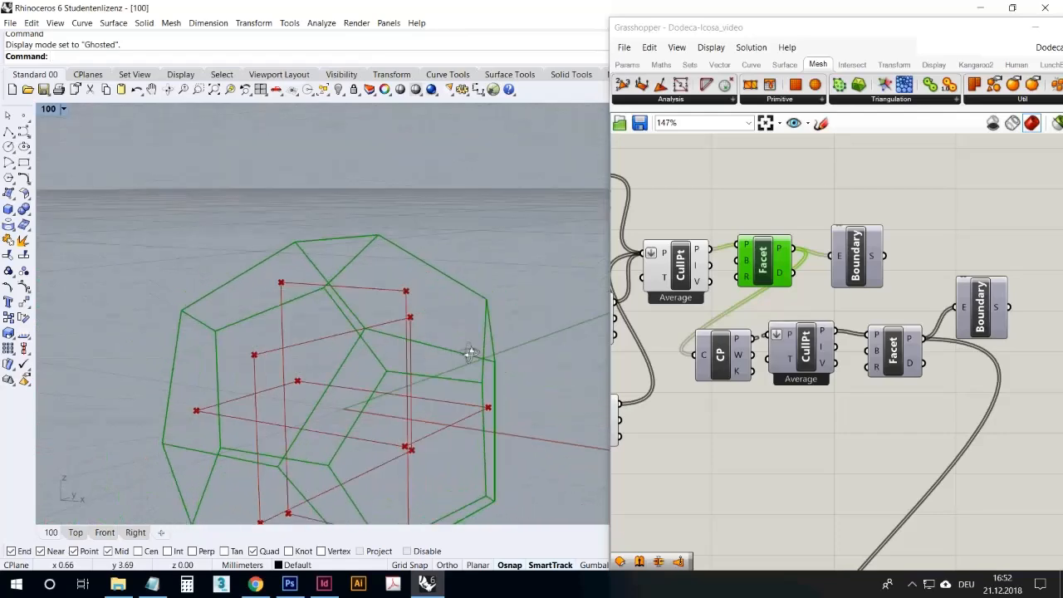
right_drag(373, 330, 406, 333)
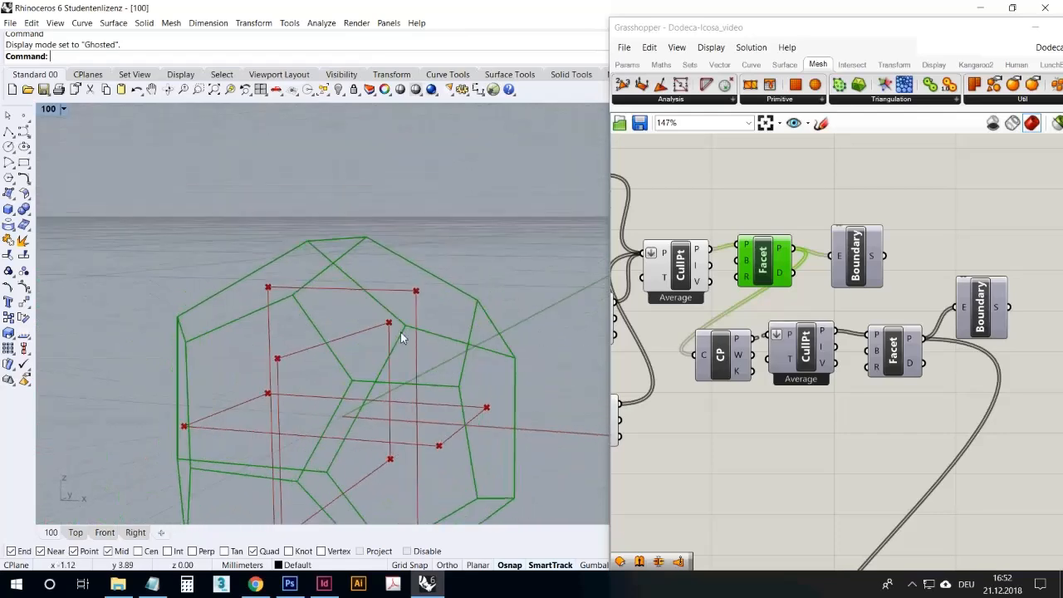
Hide the previews of the three rectangle CP components and the CullPt component they feed
right_drag(671, 325, 761, 313)
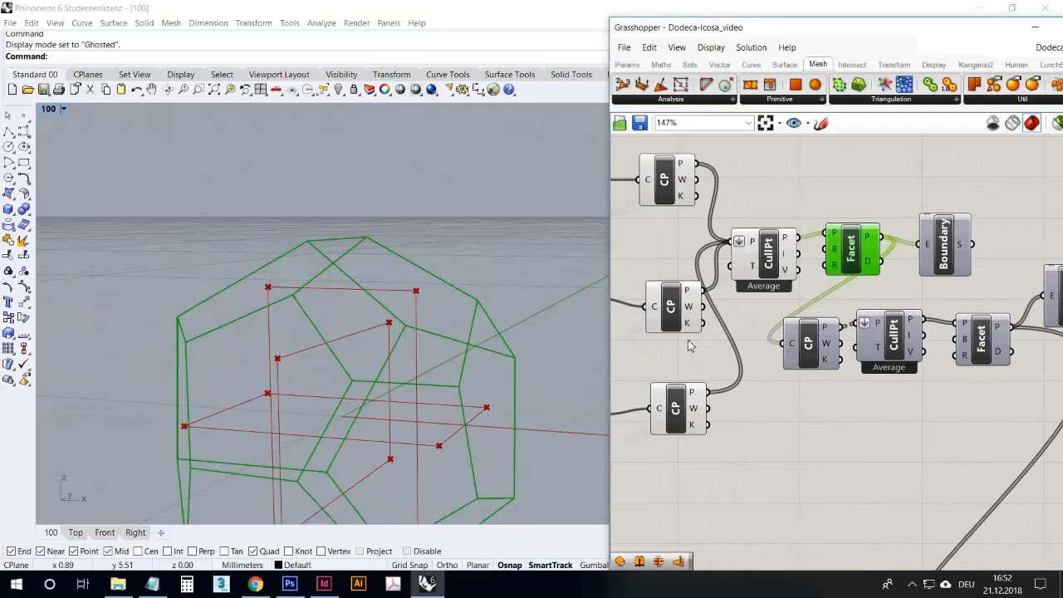
scroll(700, 357, down, 2)
drag(717, 456, 631, 165)
right_click(702, 140)
click(725, 160)
click(766, 263)
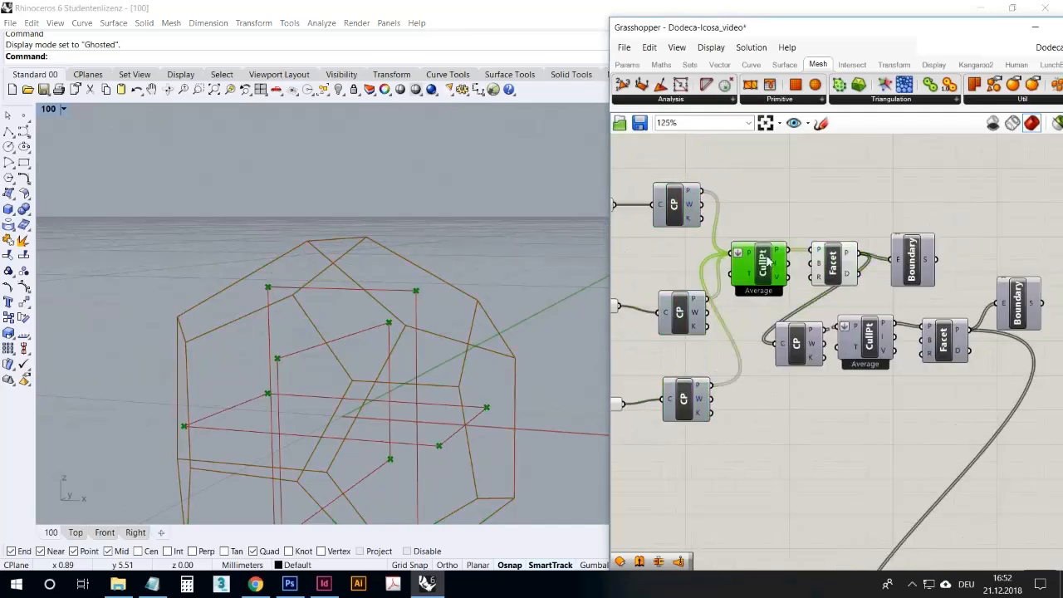
right_click(773, 225)
click(784, 243)
Turn on the preview of the CP component that extracts the control points from the first Facet component
click(835, 262)
right_click(848, 216)
click(864, 235)
right_click(795, 341)
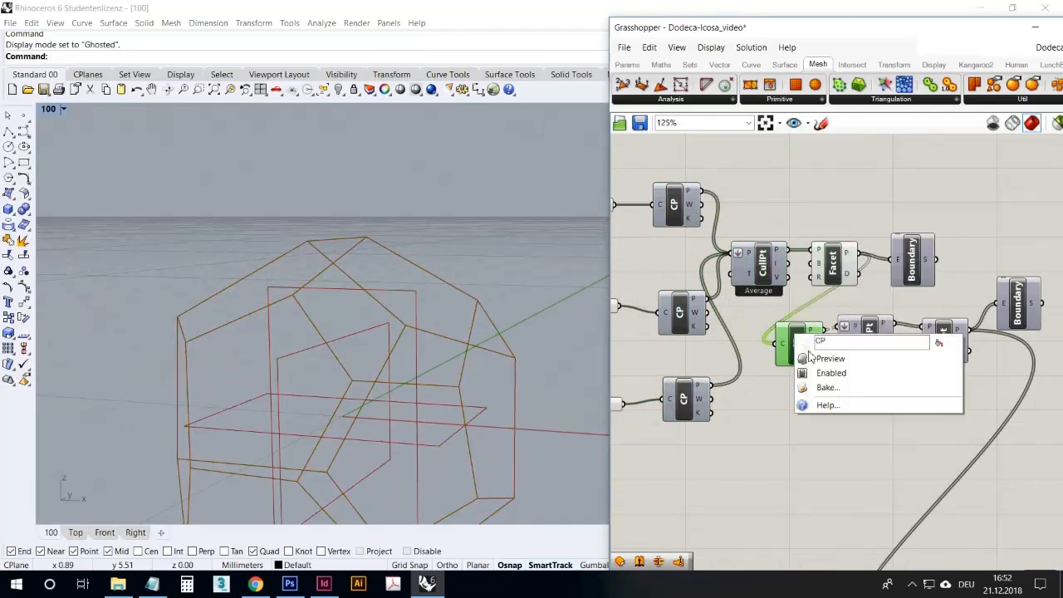
click(847, 356)
right_drag(482, 319, 430, 330)
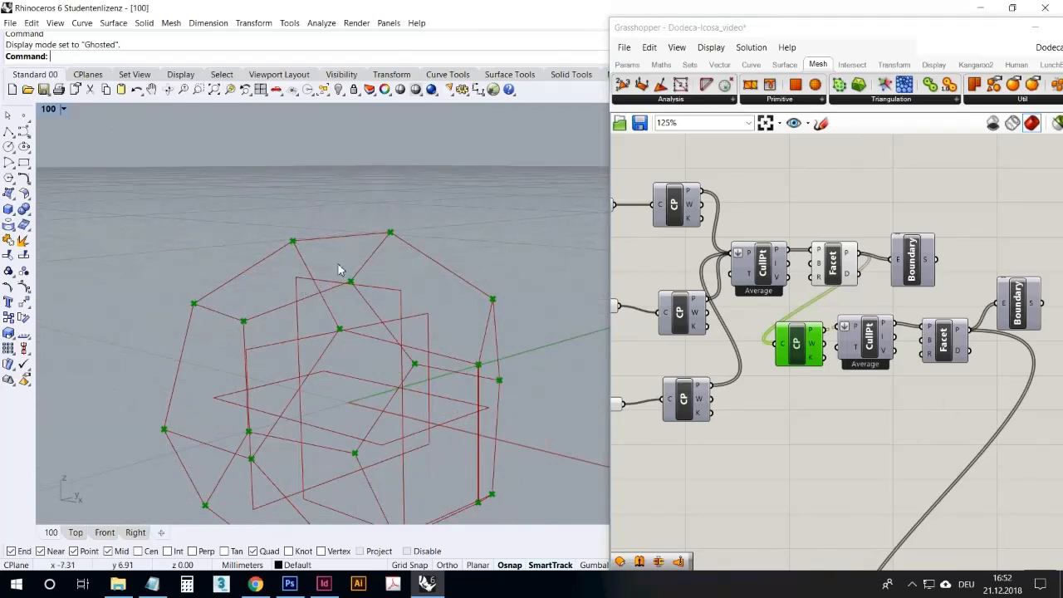
Turn on the preview of the second Facet component, fed by the culled dodecahedron control points
right_drag(260, 318, 336, 320)
click(897, 371)
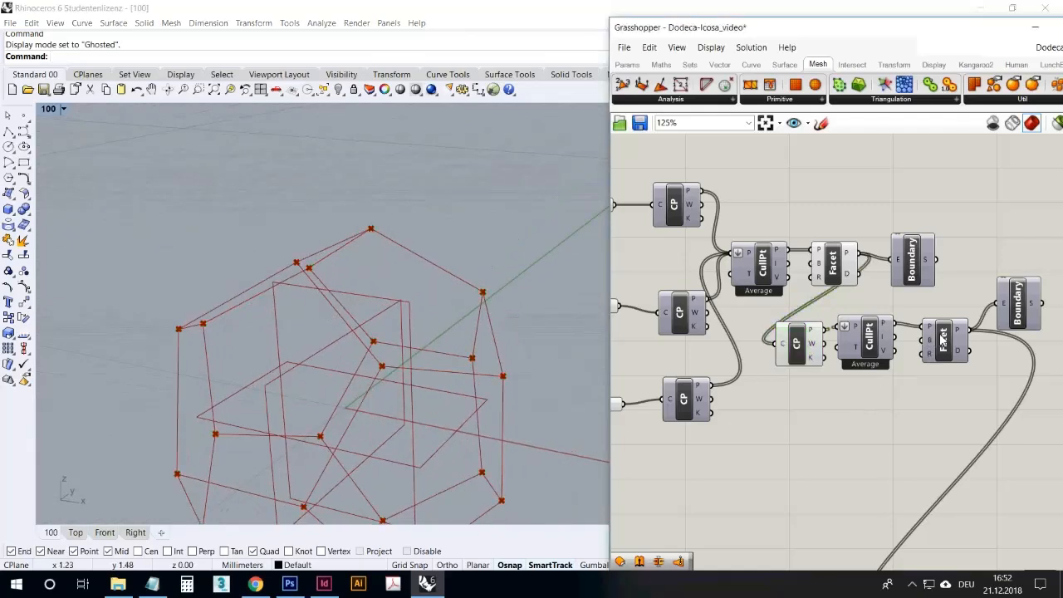
right_click(945, 340)
click(920, 360)
click(868, 420)
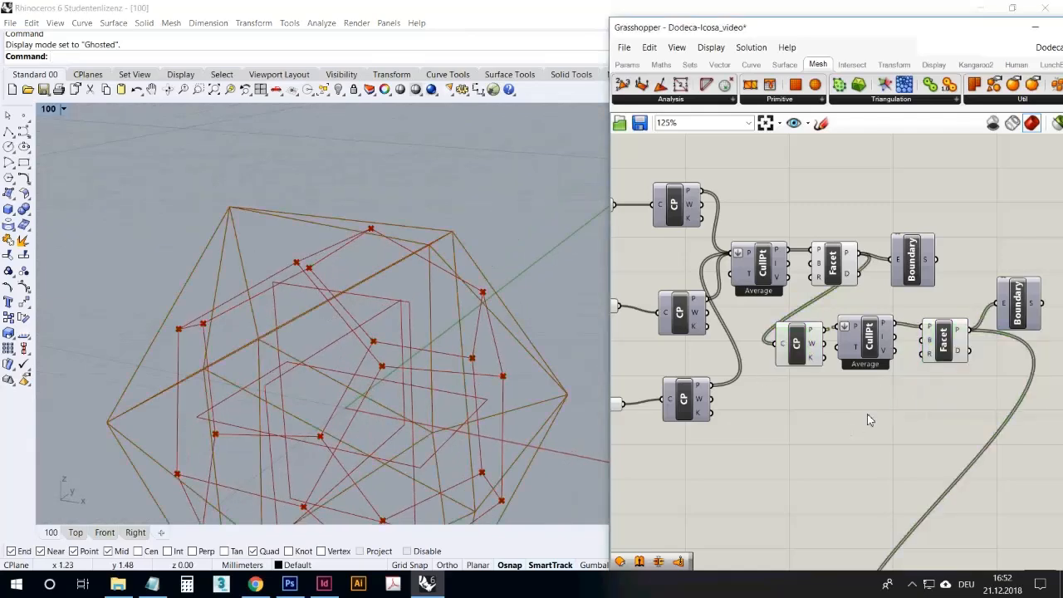
Turn on the preview of the Boundary component fed by the second Facet and shift that component slightly upward on the canvas
right_click(1026, 304)
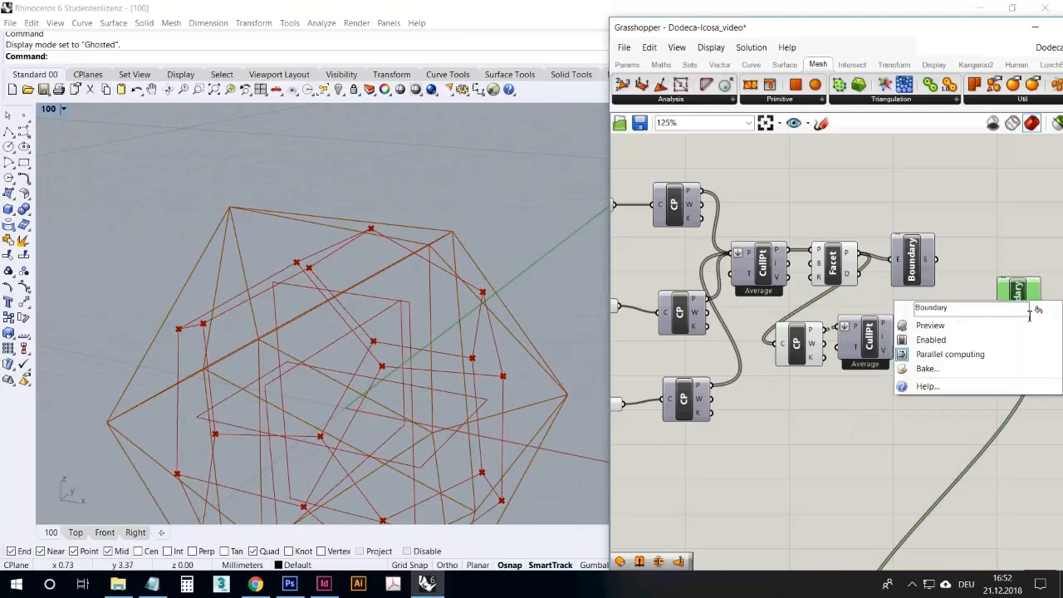
click(1030, 331)
right_drag(504, 314, 469, 349)
click(734, 404)
scroll(754, 365, down, 5)
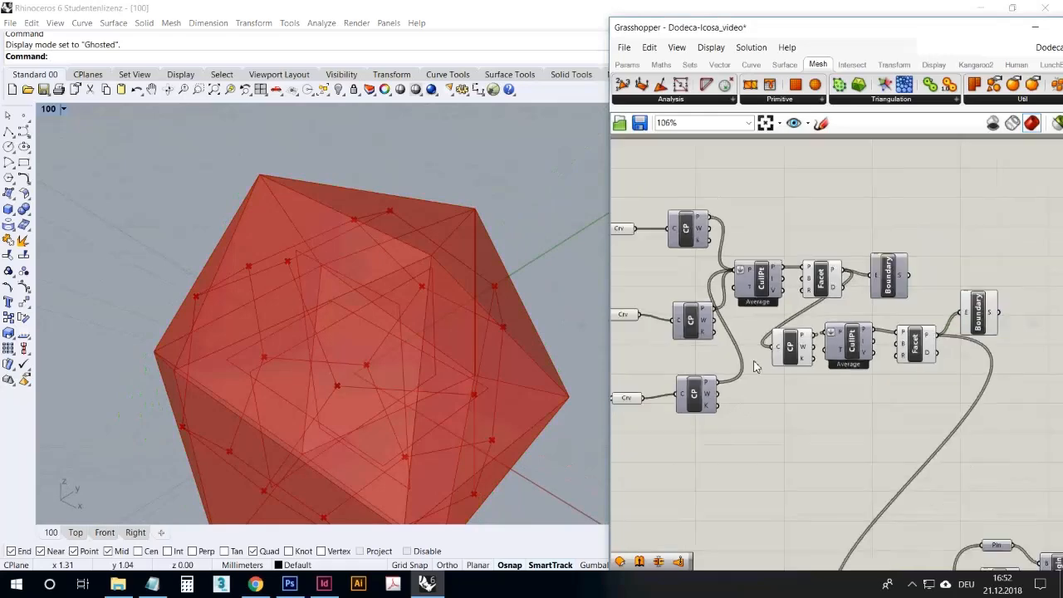
scroll(838, 379, up, 4)
drag(884, 270, 870, 250)
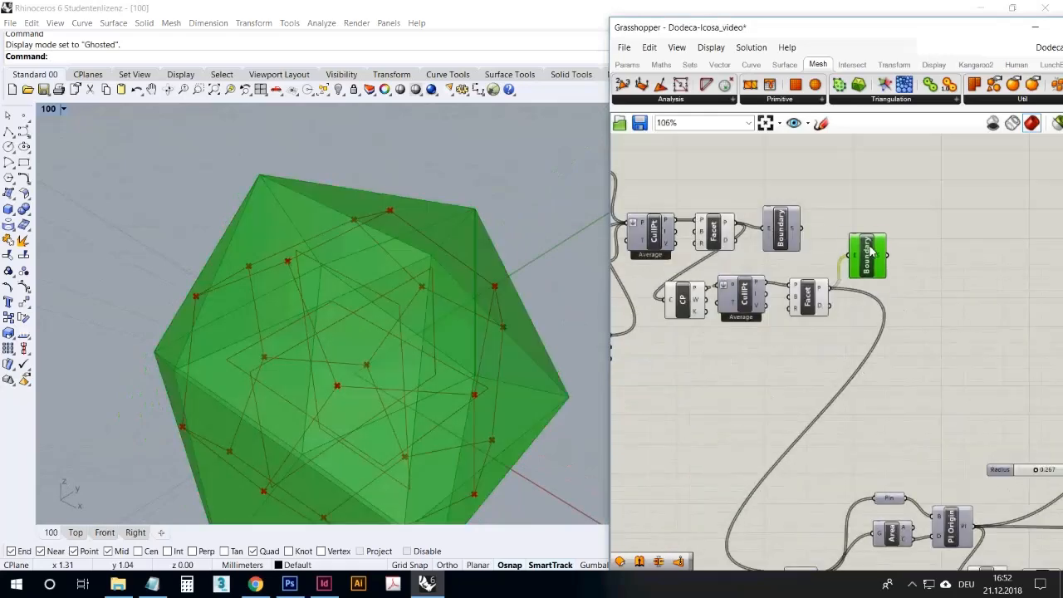
click(796, 374)
Examine the icosahedron and the single flat triangle oriented onto the XY plane grid from several distances and angles
scroll(750, 310, down, 3)
scroll(793, 420, up, 3)
right_drag(797, 420, 733, 396)
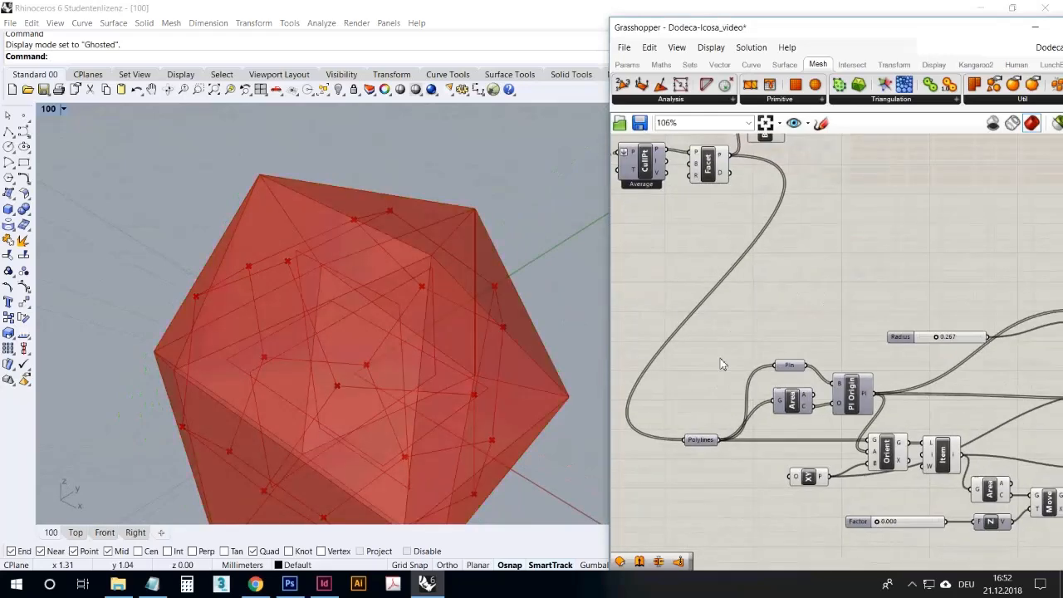
right_drag(374, 362, 388, 349)
scroll(398, 304, down, 5)
right_drag(309, 378, 285, 402)
scroll(430, 270, down, 10)
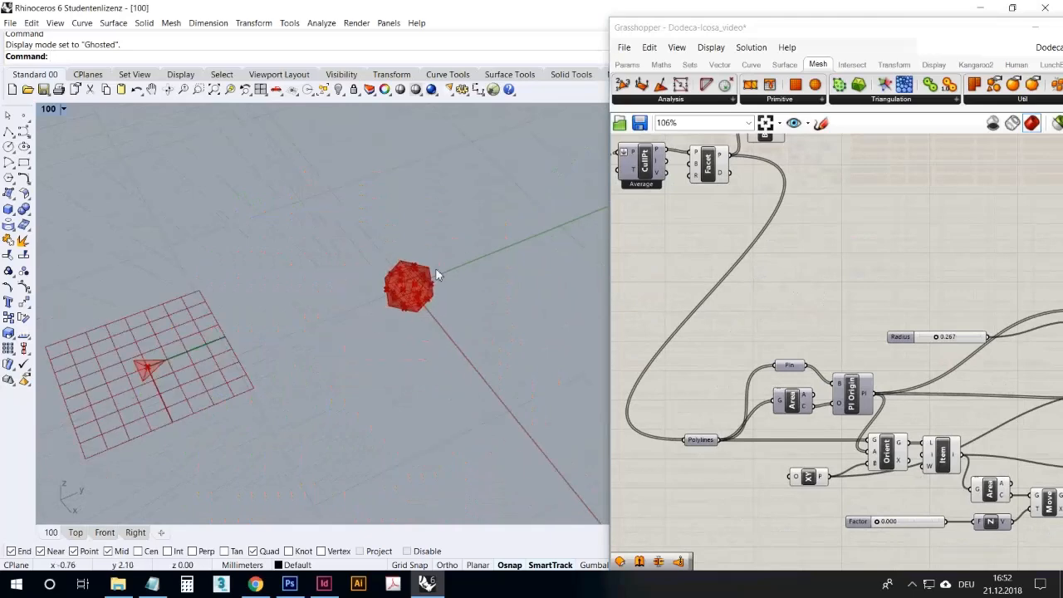
scroll(306, 301, up, 6)
scroll(299, 345, down, 5)
scroll(437, 341, up, 5)
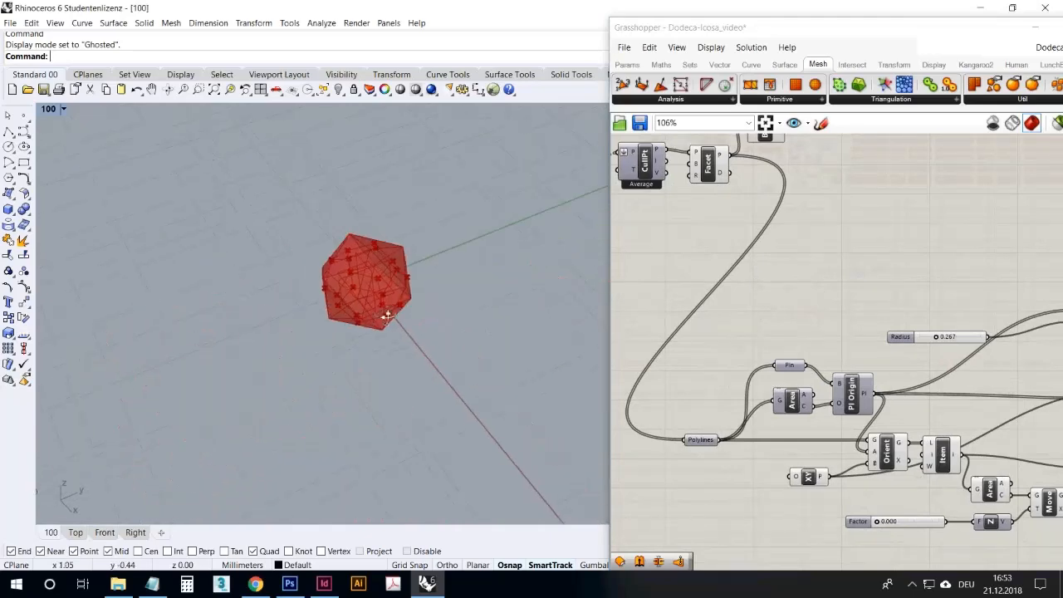
scroll(370, 285, up, 8)
right_drag(318, 239, 407, 214)
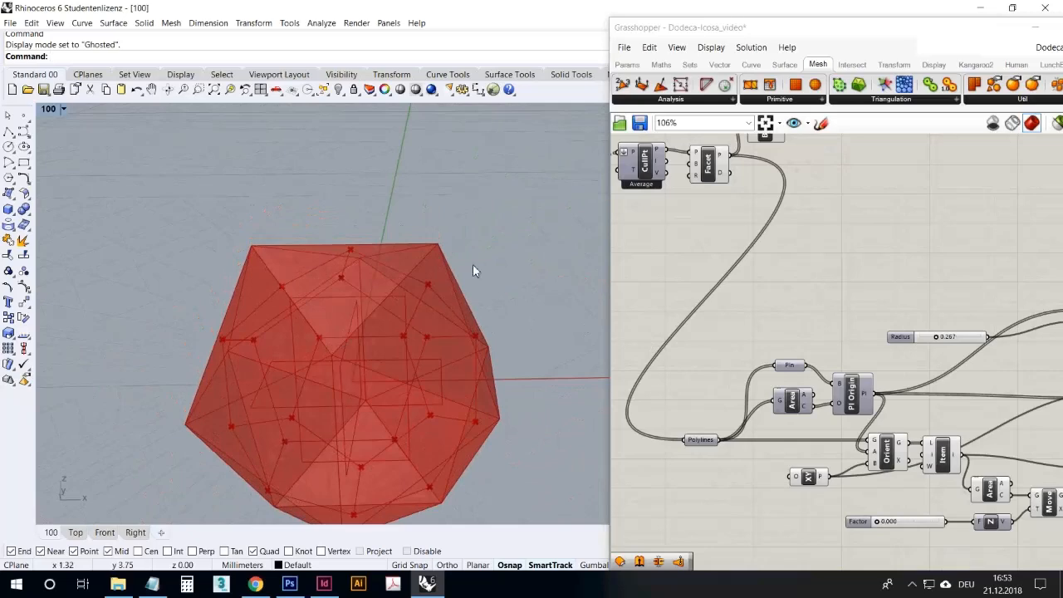
scroll(472, 270, down, 8)
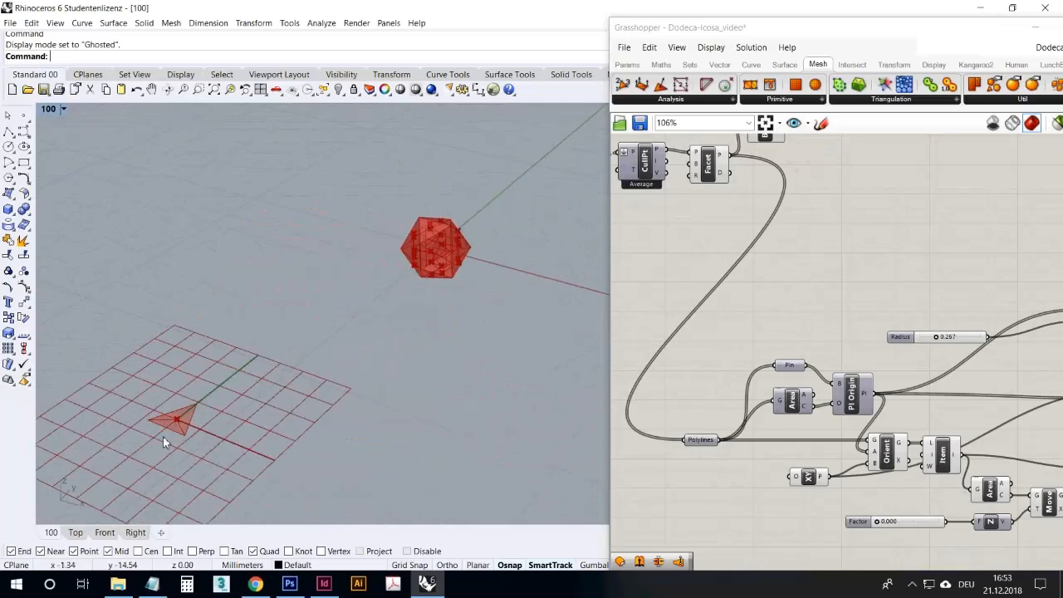
scroll(163, 436, up, 5)
right_drag(254, 407, 301, 402)
scroll(277, 401, down, 7)
scroll(199, 373, up, 10)
Set the Factor slider feeding the Z vector to 1.000 so the triangle on the XY plane is extruded into a pyramid
right_drag(772, 512, 710, 471)
scroll(717, 450, down, 3)
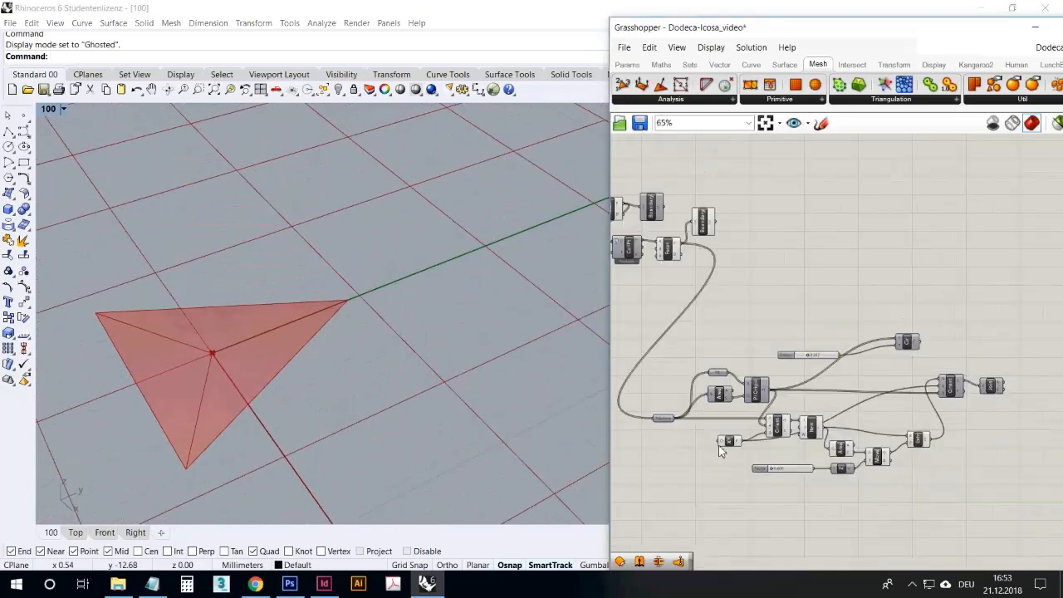
scroll(785, 480, up, 4)
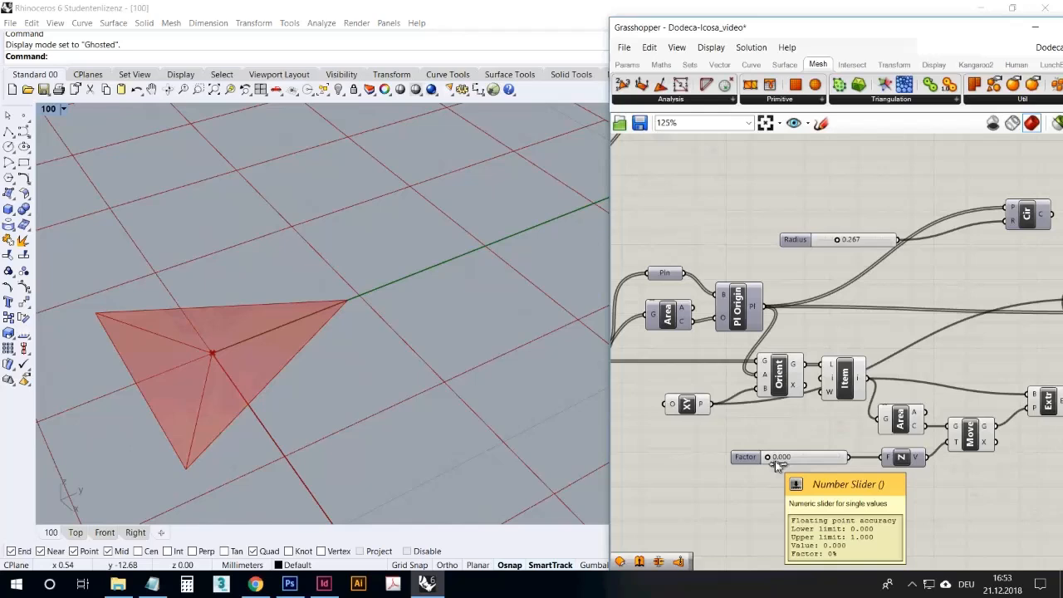
right_drag(352, 403, 328, 399)
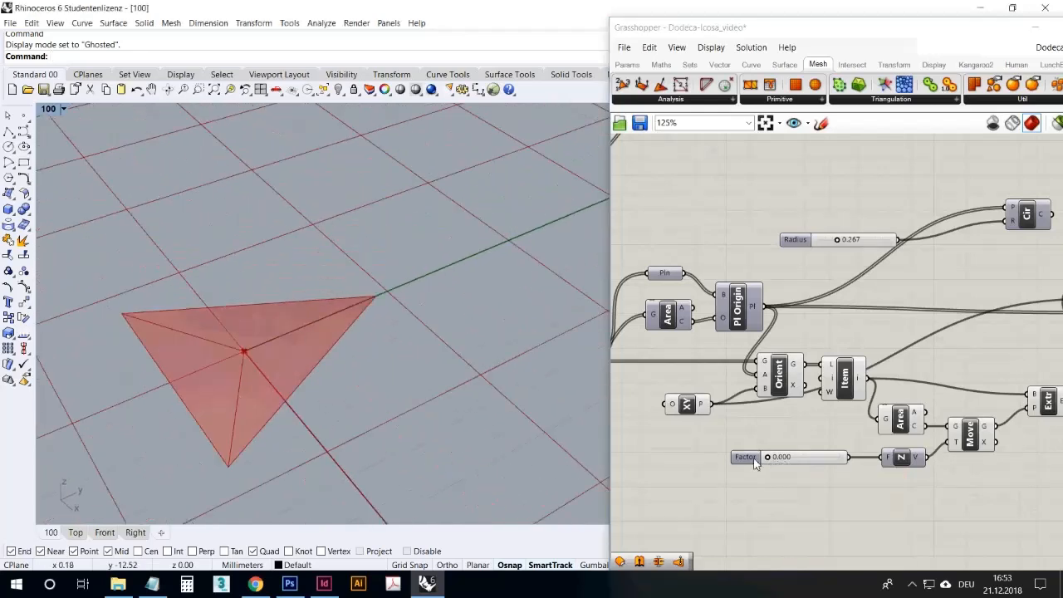
drag(771, 464, 856, 465)
right_drag(498, 402, 486, 405)
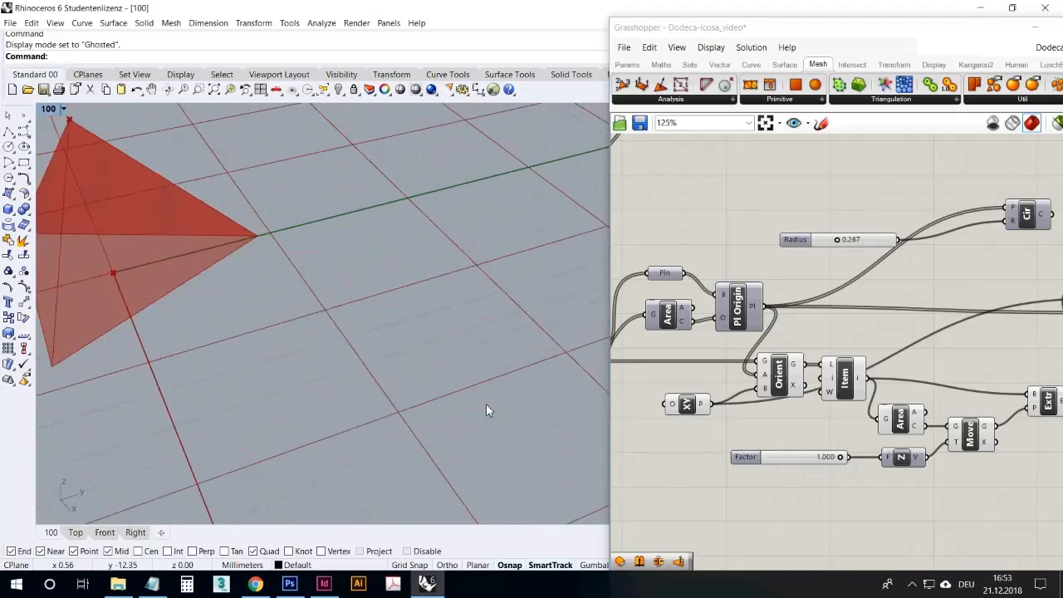
Turn on the preview of the Join component that combines the pyramids oriented back onto the solid's faces
scroll(486, 404, down, 7)
scroll(345, 339, up, 4)
scroll(324, 378, down, 3)
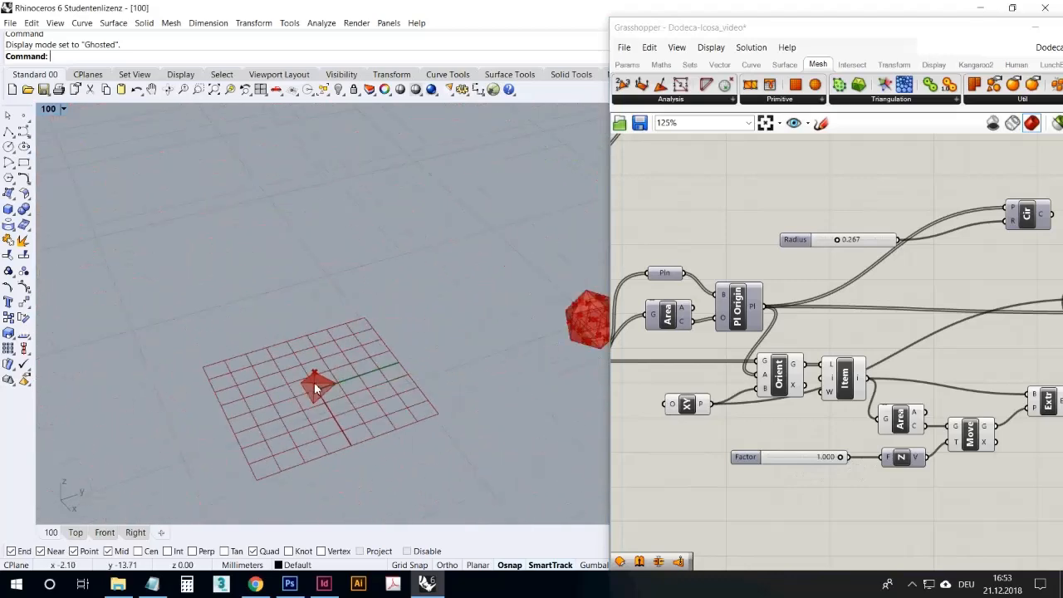
right_drag(802, 375, 738, 362)
scroll(738, 362, down, 2)
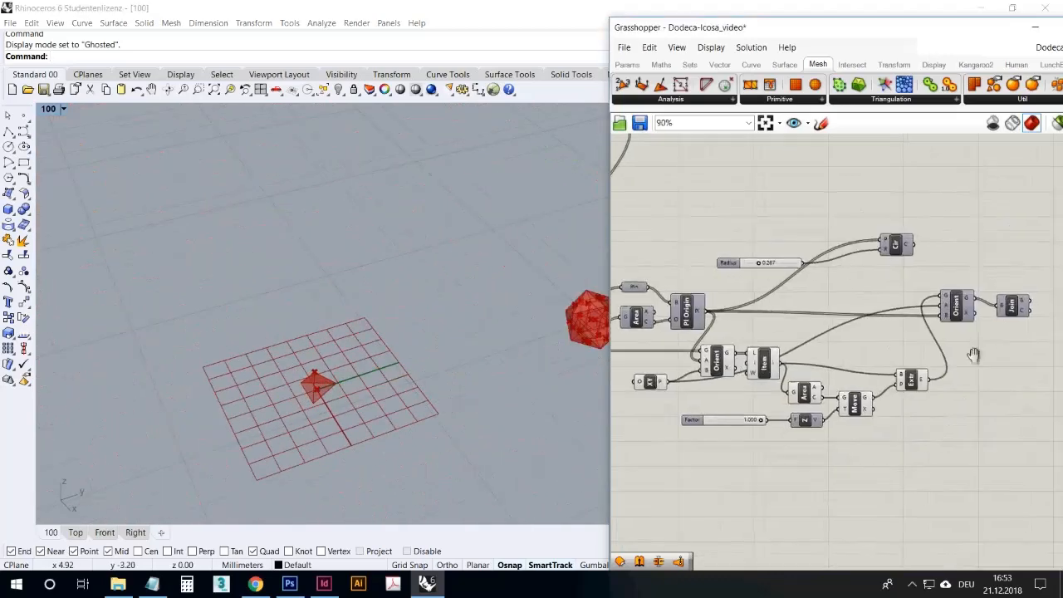
right_drag(1002, 344, 948, 357)
scroll(976, 333, up, 3)
right_click(971, 299)
click(990, 281)
Examine the joined pyramids on the icosahedron's faces and compare them with the single pyramid on the XY plane
mouse_move(506, 332)
right_down()
mouse_move(510, 315)
mouse_move(493, 327)
right_up()
scroll(493, 322, up, 8)
right_drag(540, 290, 472, 299)
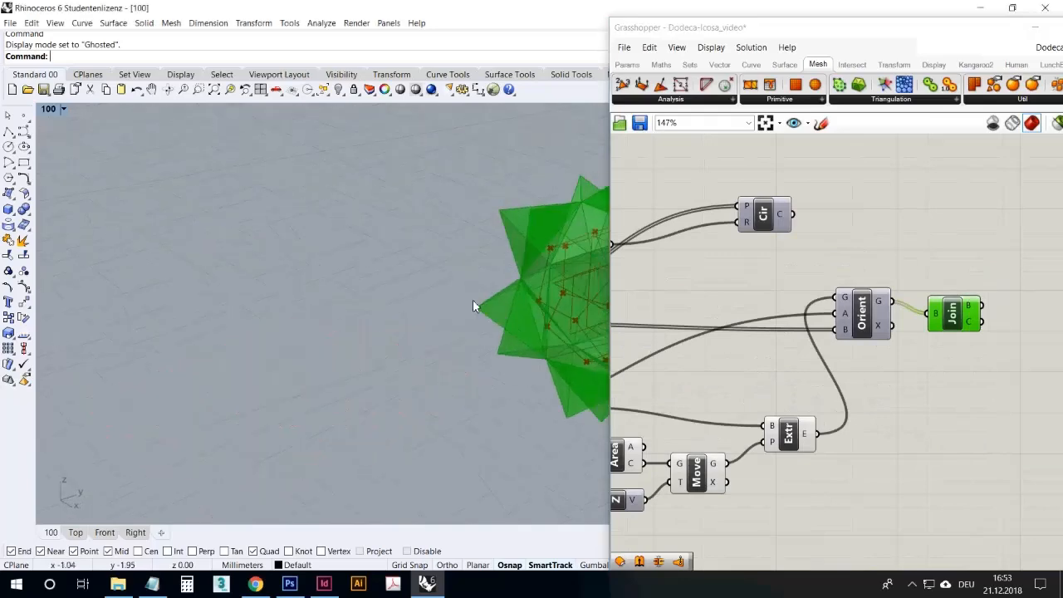
scroll(472, 300, down, 5)
scroll(524, 282, down, 6)
right_drag(517, 282, 480, 304)
scroll(558, 285, up, 6)
scroll(548, 274, up, 5)
scroll(534, 268, down, 5)
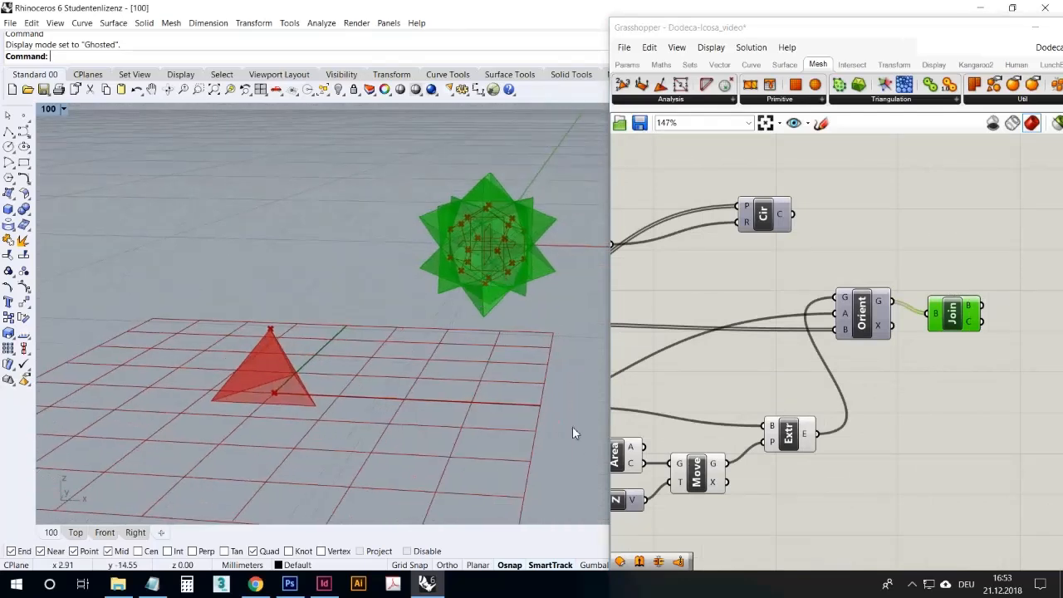
Trace the inputs of the last Orient component and set the Factor slider to 0.000 to flatten the pyramids
right_drag(656, 361, 776, 289)
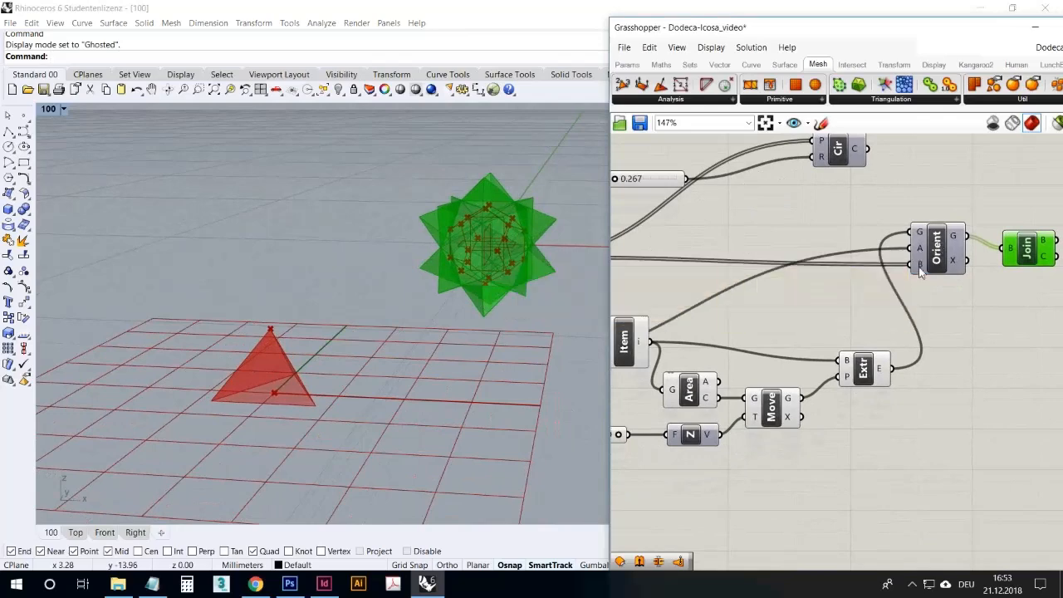
right_drag(779, 318, 895, 274)
scroll(895, 274, down, 1)
scroll(805, 330, up, 1)
drag(743, 393, 631, 407)
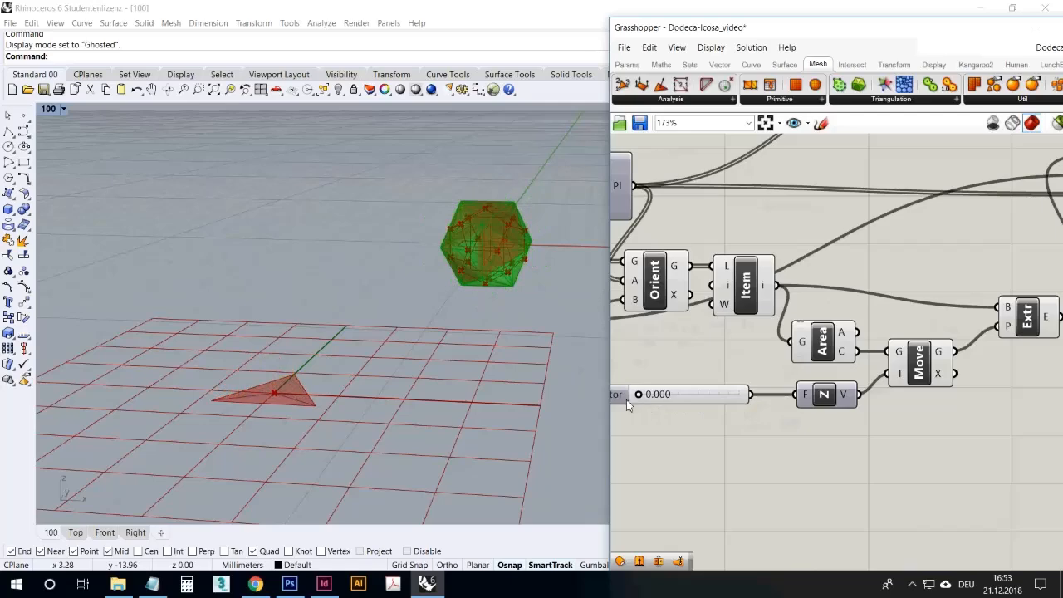
Feed the Polylines parameter from the first Facet component instead of the second
scroll(906, 485, down, 3)
right_drag(706, 317, 860, 420)
scroll(859, 421, down, 1)
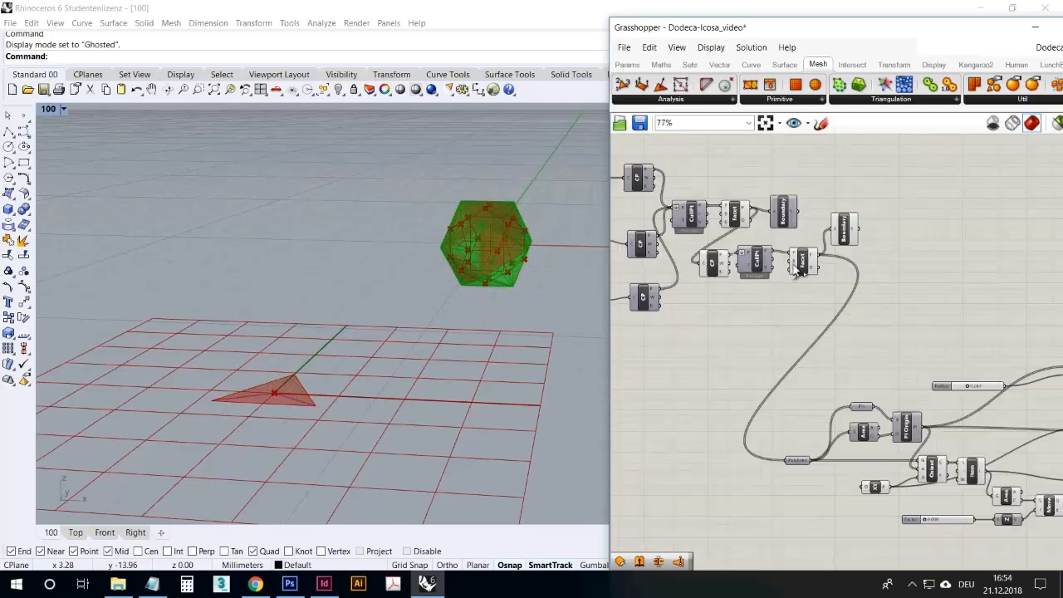
ctrl+drag(794, 460, 793, 460)
right_drag(516, 311, 523, 233)
scroll(541, 216, up, 5)
scroll(540, 217, up, 2)
scroll(523, 292, down, 4)
Hide the previews of the second Facet component and its Boundary component
click(877, 274)
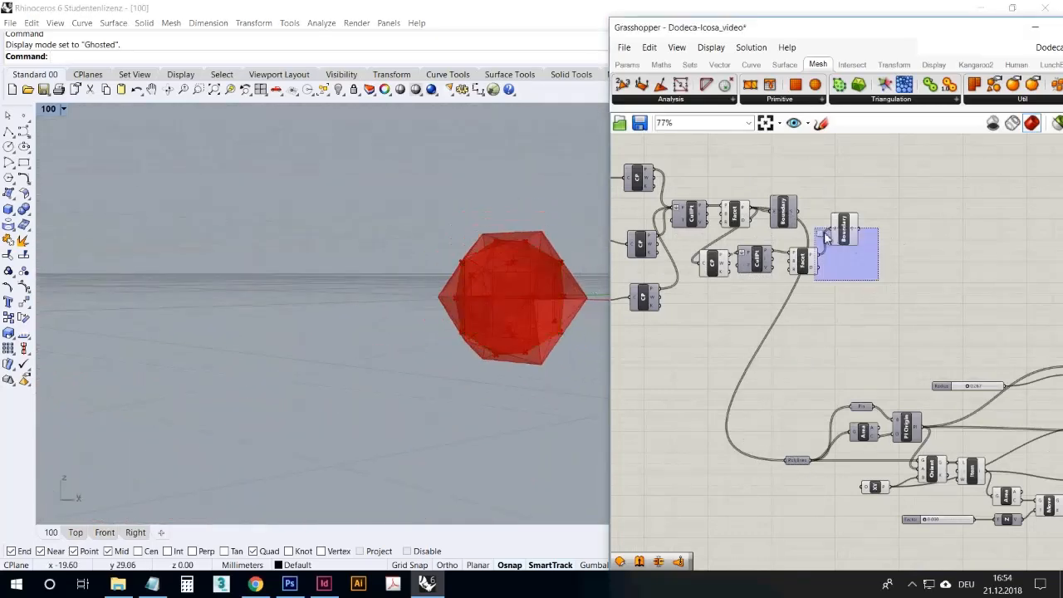
drag(826, 239, 785, 242)
right_click(834, 180)
click(876, 202)
Set the Factor slider to 1.000 to extrude pyramids on the dodecahedron's pentagonal faces
right_drag(415, 255, 533, 324)
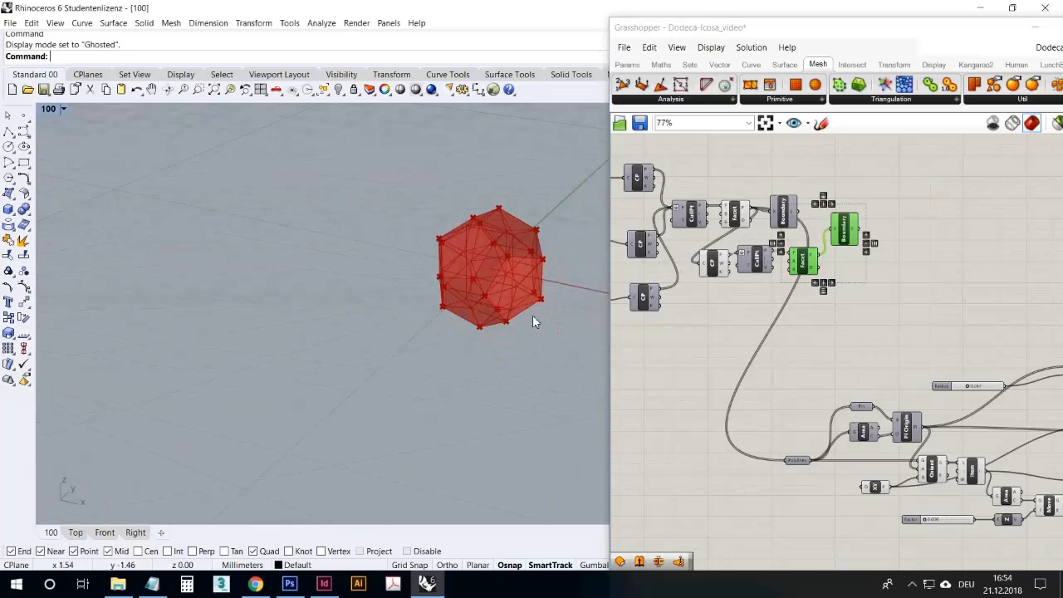
scroll(831, 351, down, 3)
scroll(878, 375, up, 7)
drag(783, 359, 885, 363)
right_drag(407, 274, 505, 294)
scroll(514, 241, up, 5)
mouse_move(437, 272)
right_down()
mouse_move(488, 240)
mouse_move(422, 263)
right_up()
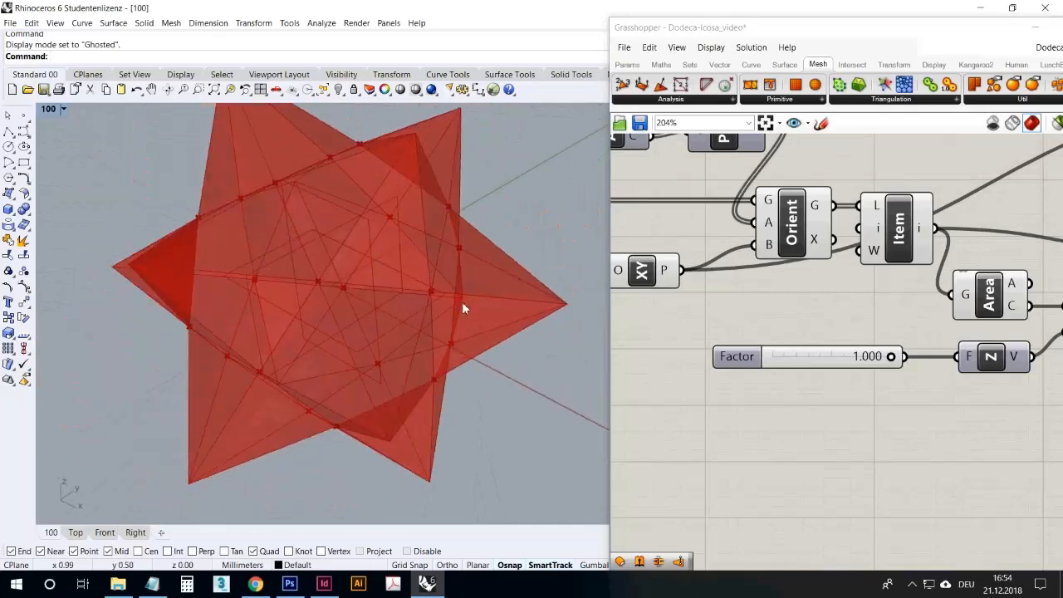
View the stellated dodecahedron from another angle and set the Factor slider back to 0.000
scroll(463, 308, down, 3)
right_drag(321, 292, 387, 289)
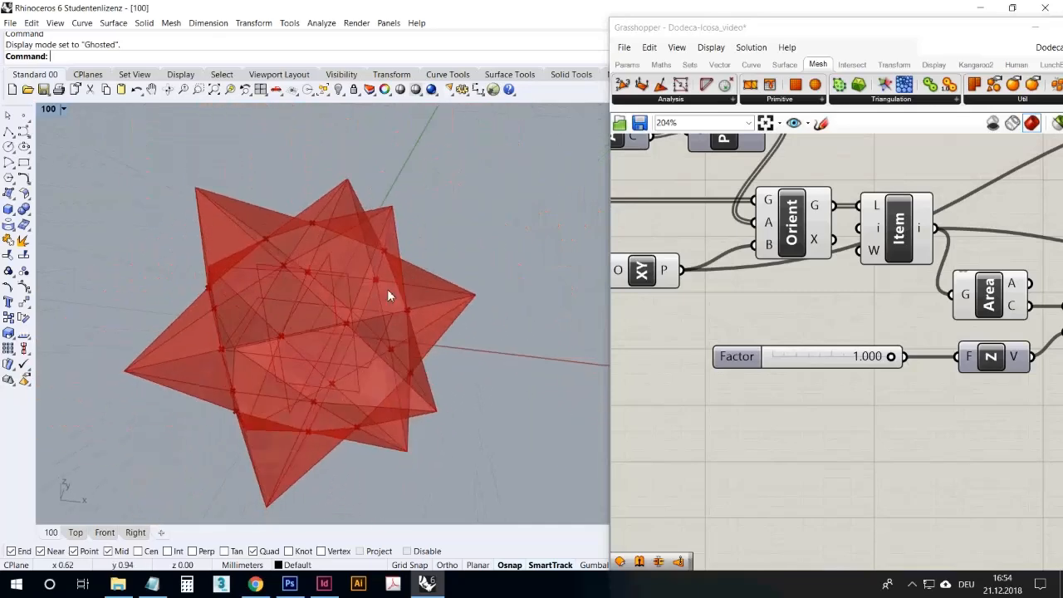
scroll(701, 335, down, 5)
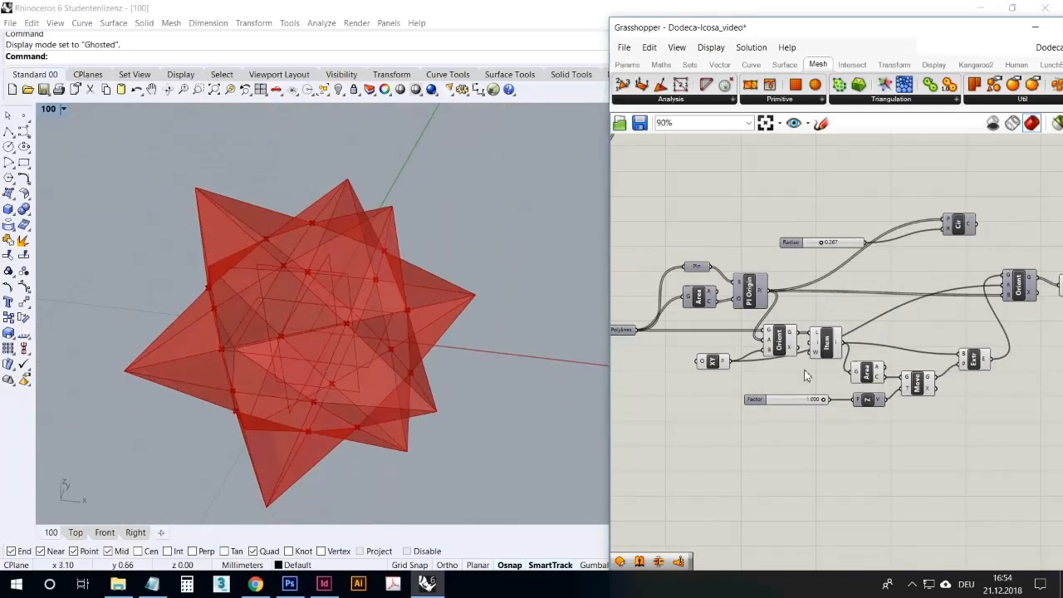
drag(829, 405, 735, 411)
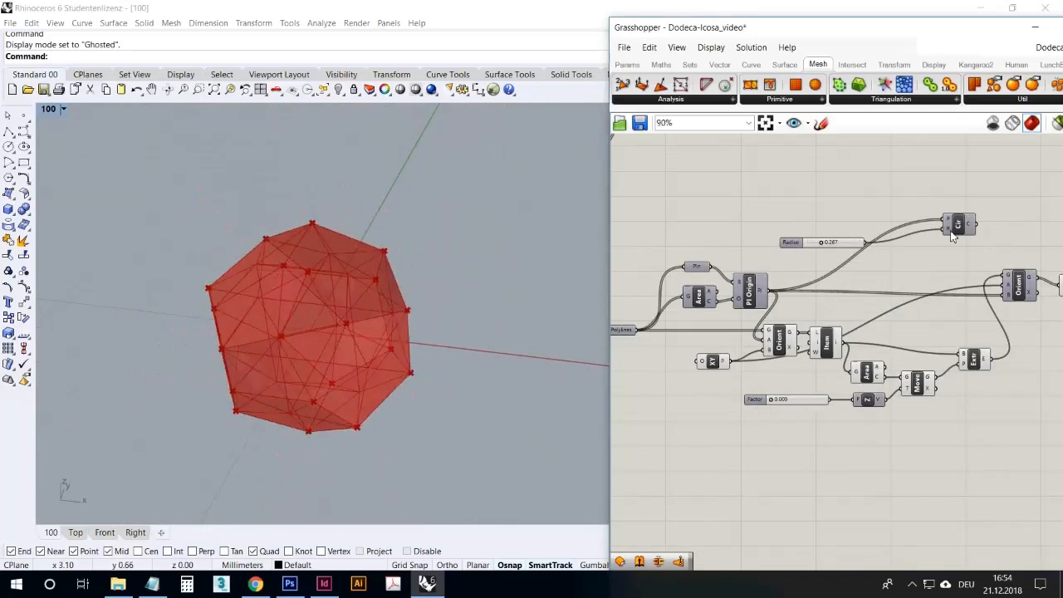
Turn on the preview of the Cir component that draws circles on the dodecahedron's faces, and select it
right_click(961, 183)
click(968, 191)
right_drag(266, 325, 442, 288)
click(955, 231)
right_drag(357, 253, 256, 261)
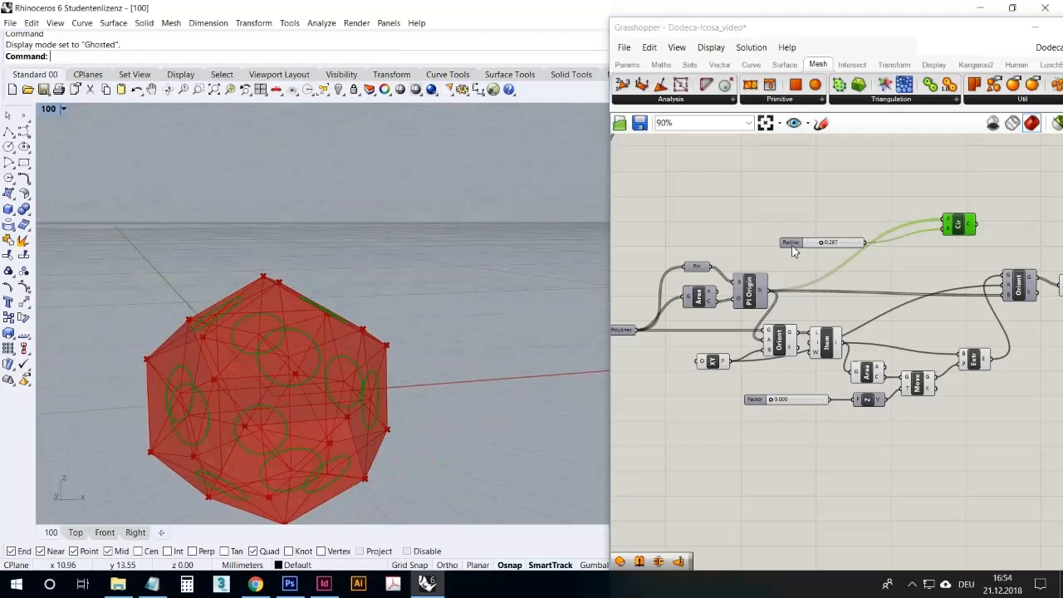
Set the Radius slider of the face circles to about 0.28
mouse_move(532, 274)
right_down()
mouse_move(435, 302)
mouse_move(546, 289)
right_up()
drag(829, 248, 832, 243)
right_drag(336, 344, 378, 294)
Hide the preview of the Join component, leaving the dodecahedron's edges and face circles on display
right_drag(1011, 335, 896, 360)
drag(1002, 345, 941, 254)
right_click(946, 242)
click(966, 263)
right_drag(434, 249, 462, 156)
right_drag(807, 168, 868, 194)
right_drag(504, 263, 555, 427)
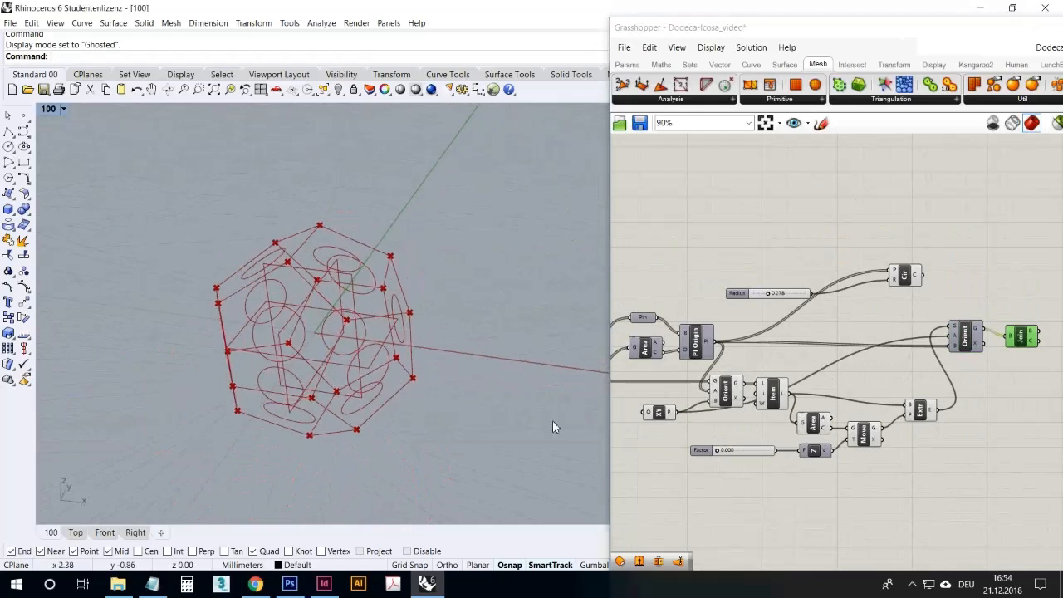
Switch to Chrome and examine the icosahedron's golden-rectangle image and the vertex coordinates in Wikipedia's Platonic solid article
click(912, 585)
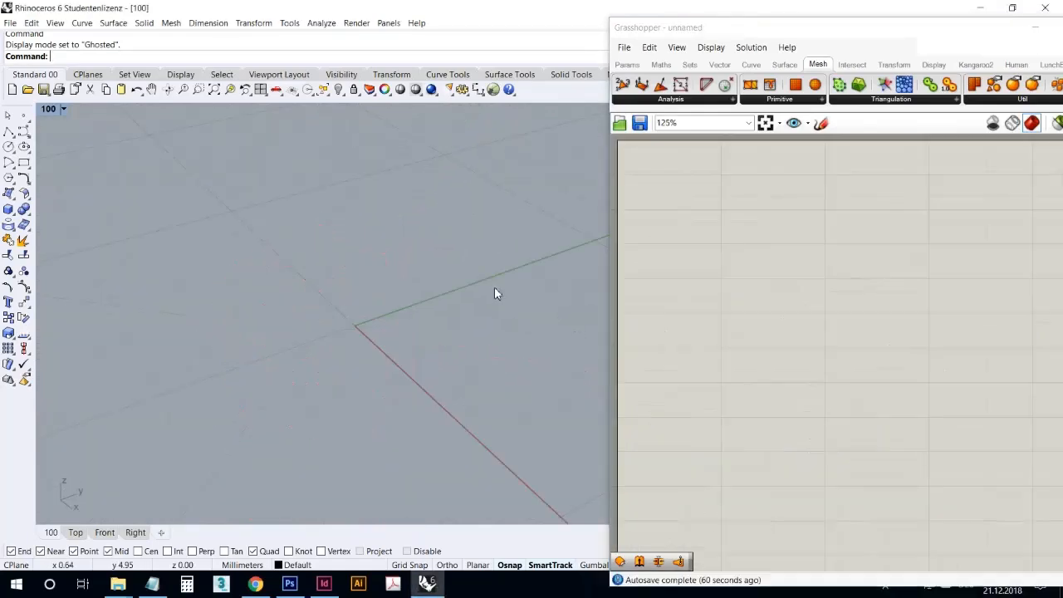
click(256, 585)
scroll(357, 346, up, 5)
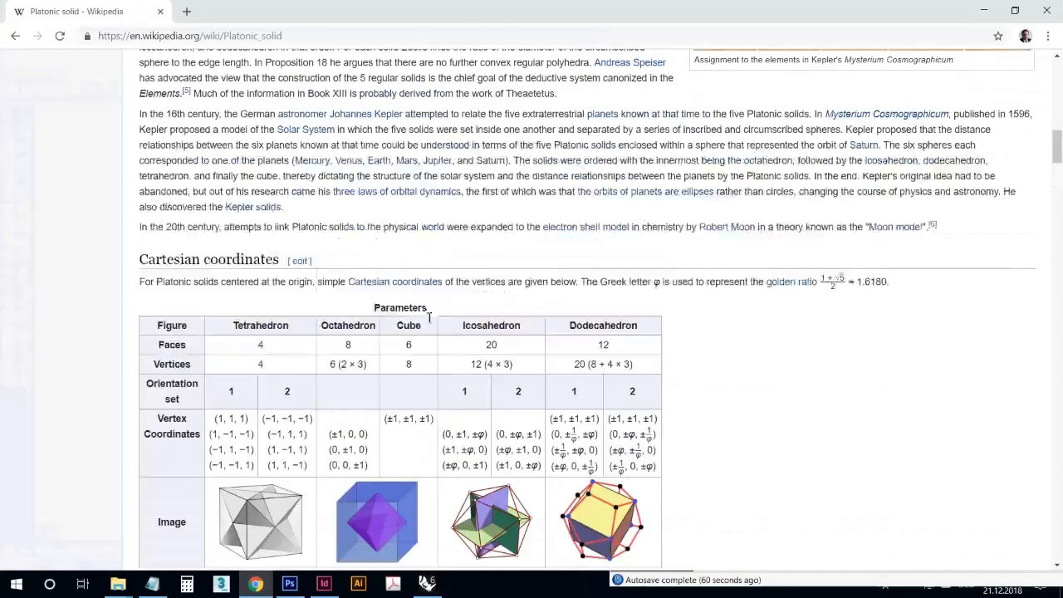
scroll(535, 396, down, 3)
click(506, 331)
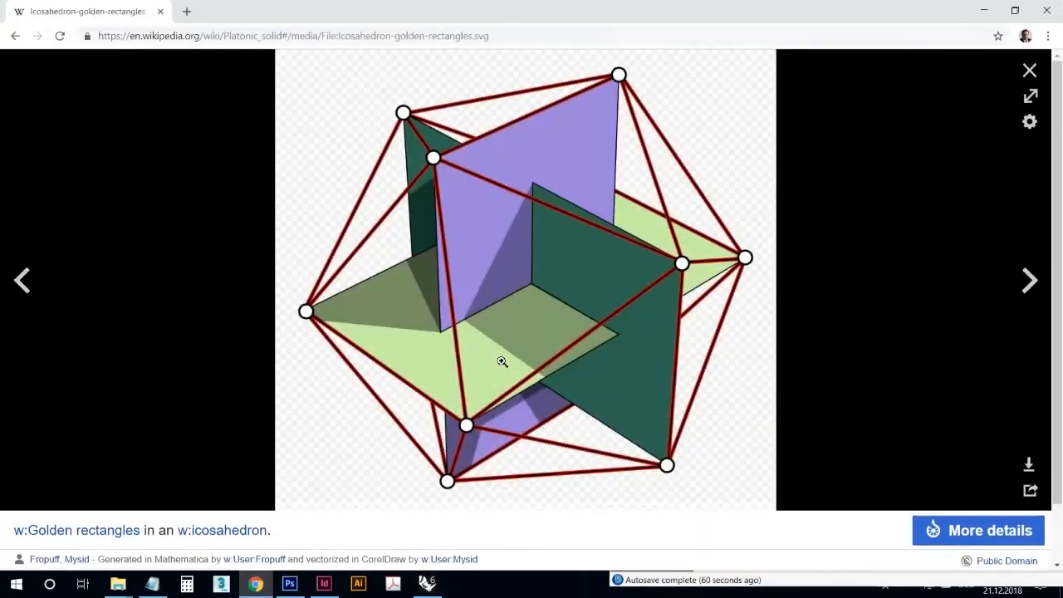
click(1030, 71)
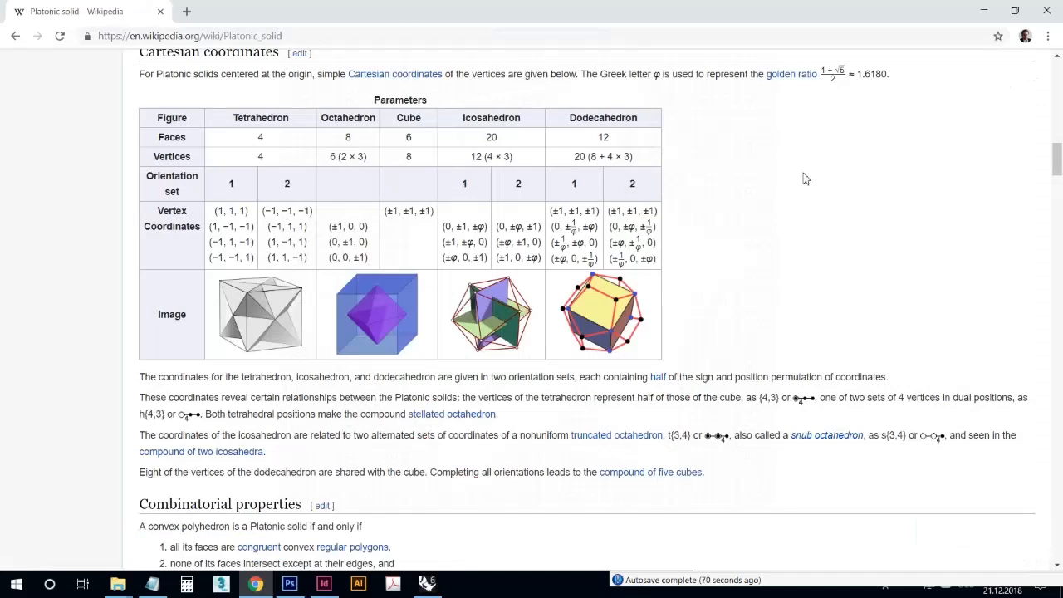
scroll(536, 326, down, 1)
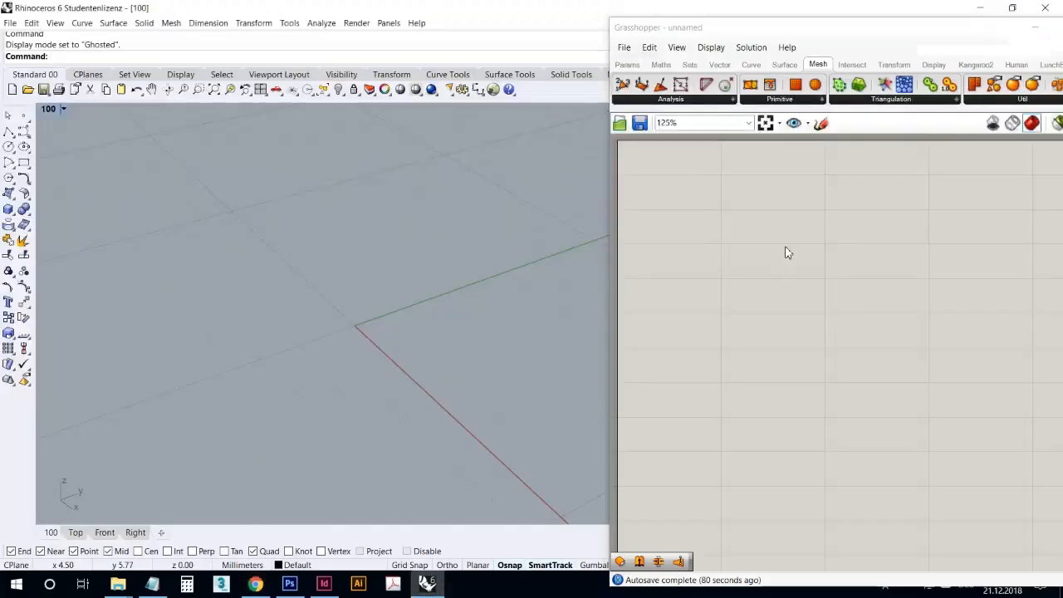
Return to the blank Grasshopper definition in Rhino and move its window so it fits fully on screen
drag(698, 27, 595, 25)
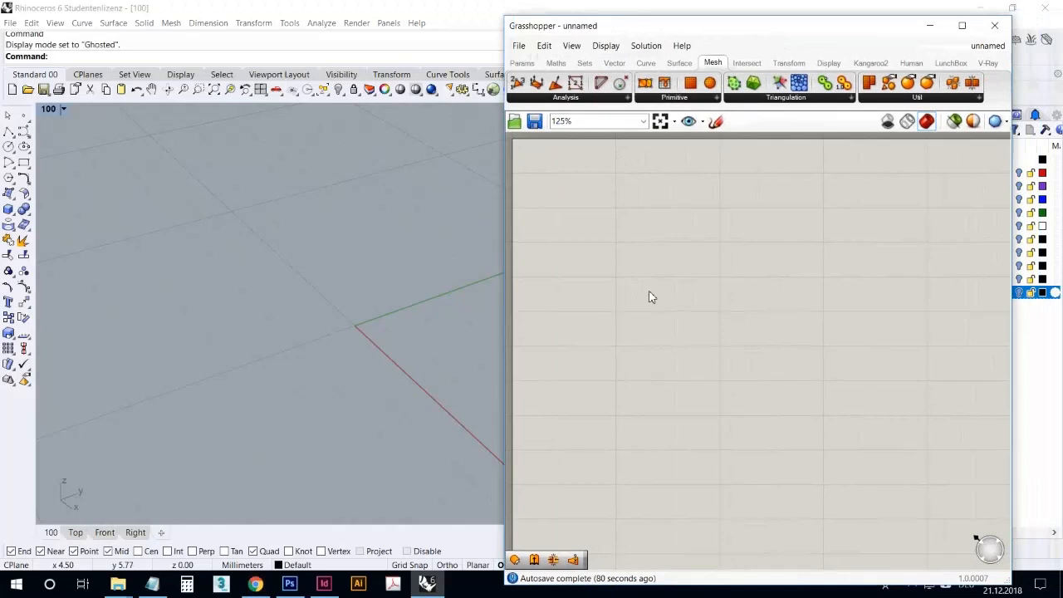
Add a Rectangle component to the canvas and place it with free space around it for further components
scroll(652, 295, down, 1)
right_drag(444, 294, 468, 301)
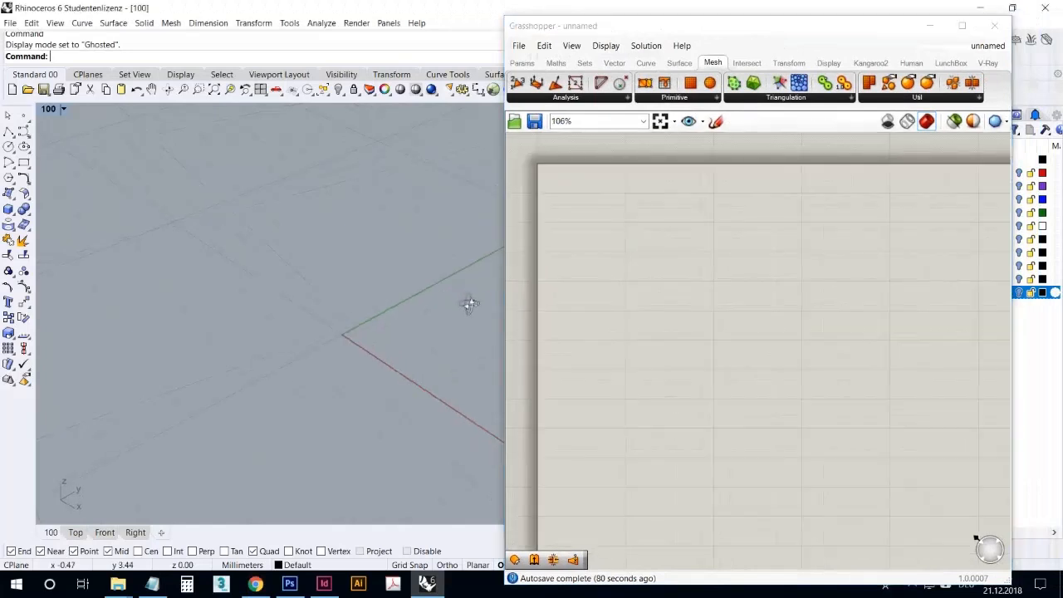
double_click(641, 266)
text(rectan)
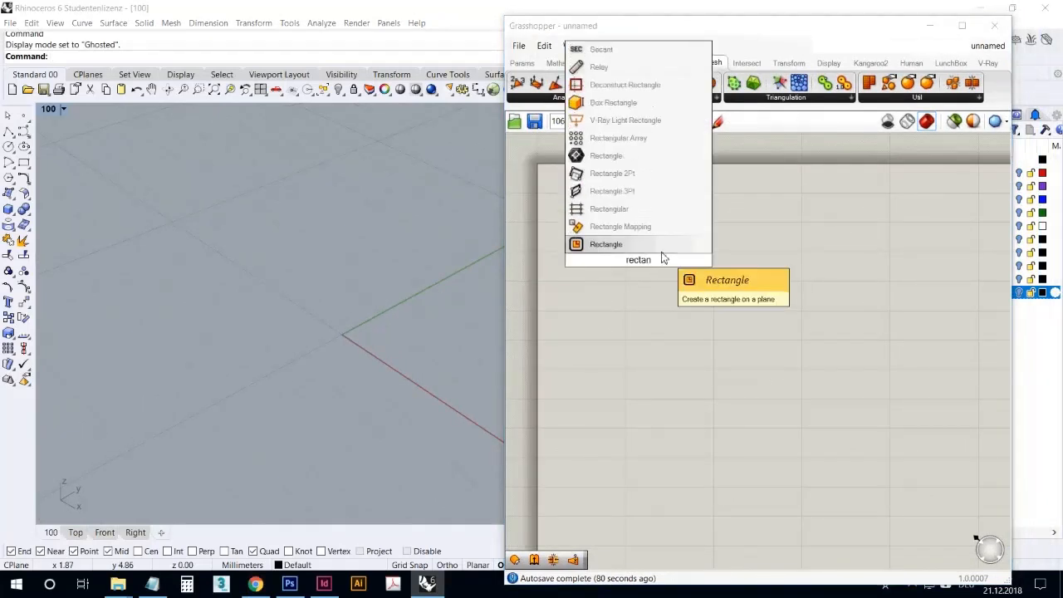
key(Return)
drag(636, 266, 674, 278)
mouse_move(407, 327)
right_down()
mouse_move(388, 282)
mouse_move(348, 308)
mouse_move(408, 320)
mouse_move(394, 319)
right_up()
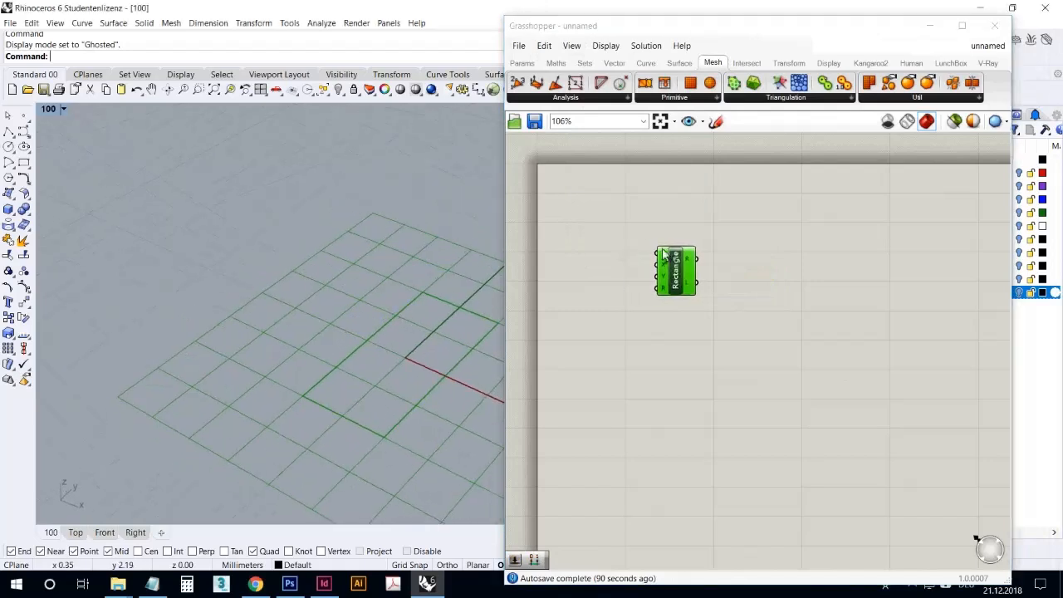
drag(676, 267, 762, 278)
click(651, 308)
right_drag(296, 288, 377, 328)
click(761, 278)
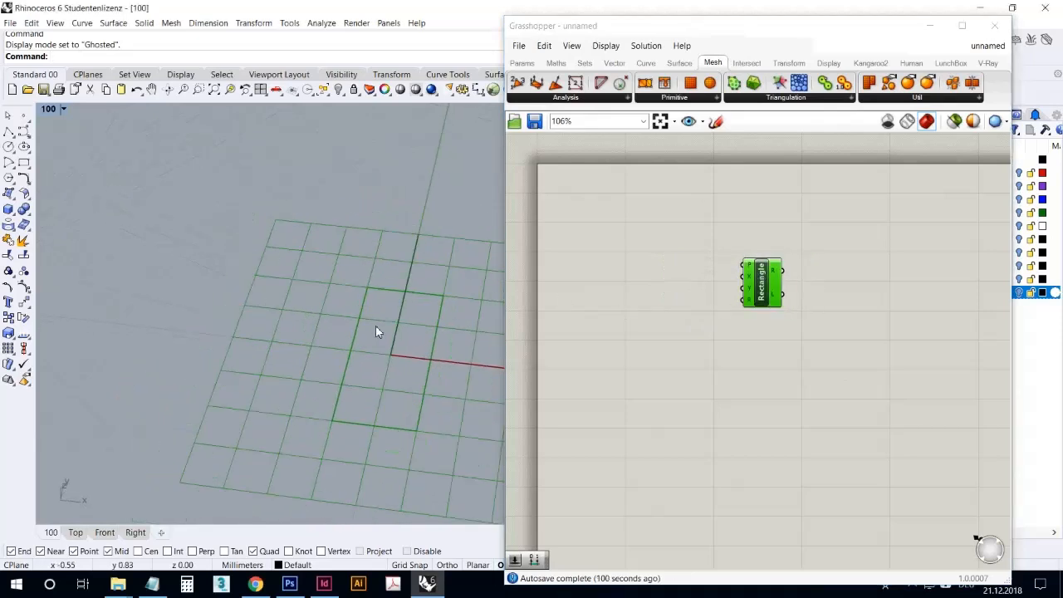
Add a Curve parameter fed by the Rectangle component's rectangle output and hide the Rectangle component's preview
click(522, 63)
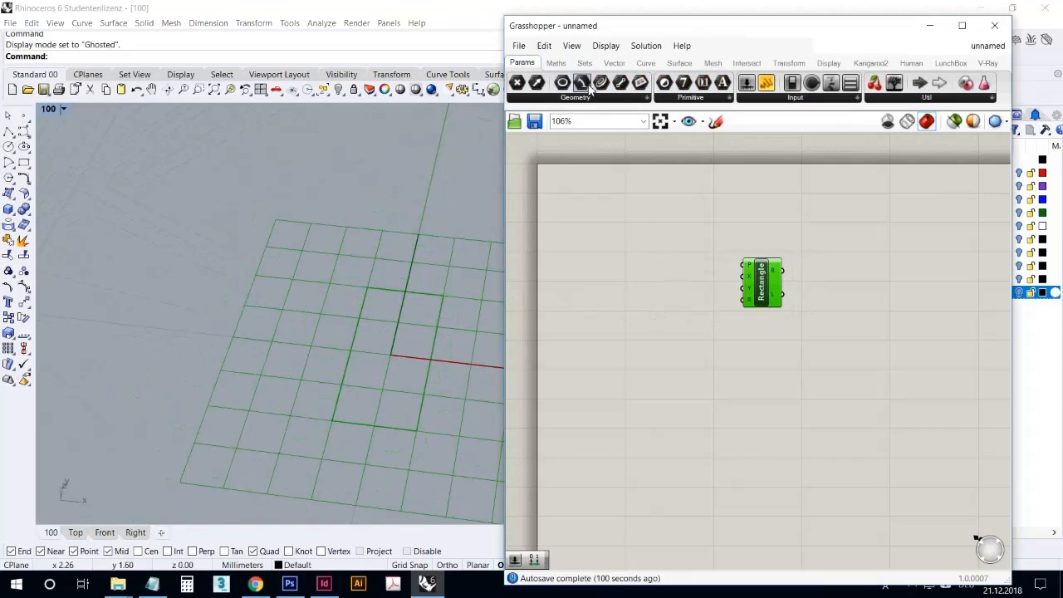
drag(794, 216, 804, 262)
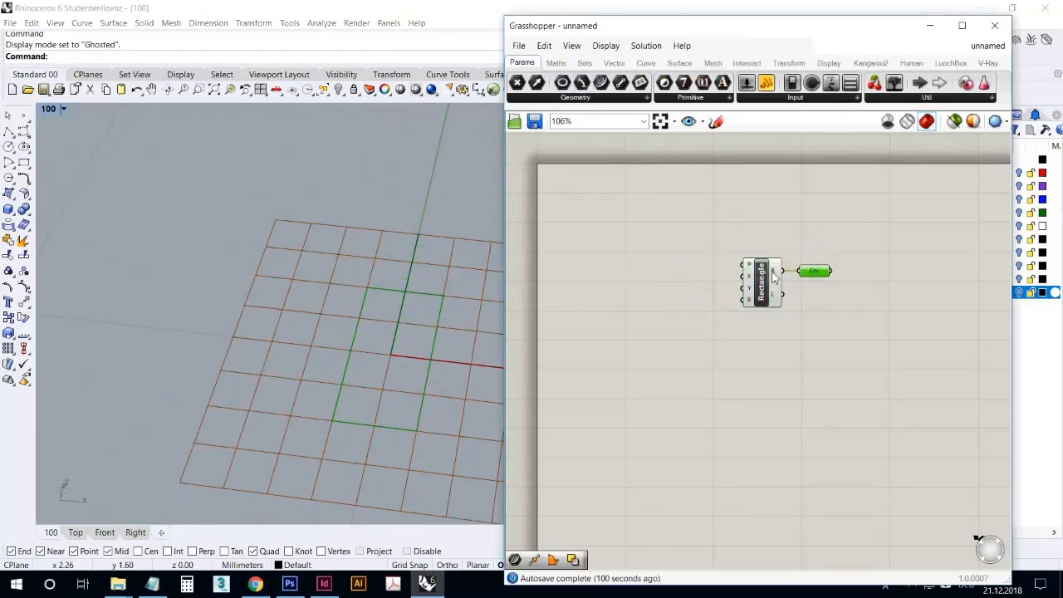
click(761, 278)
right_click(772, 242)
click(801, 263)
click(813, 272)
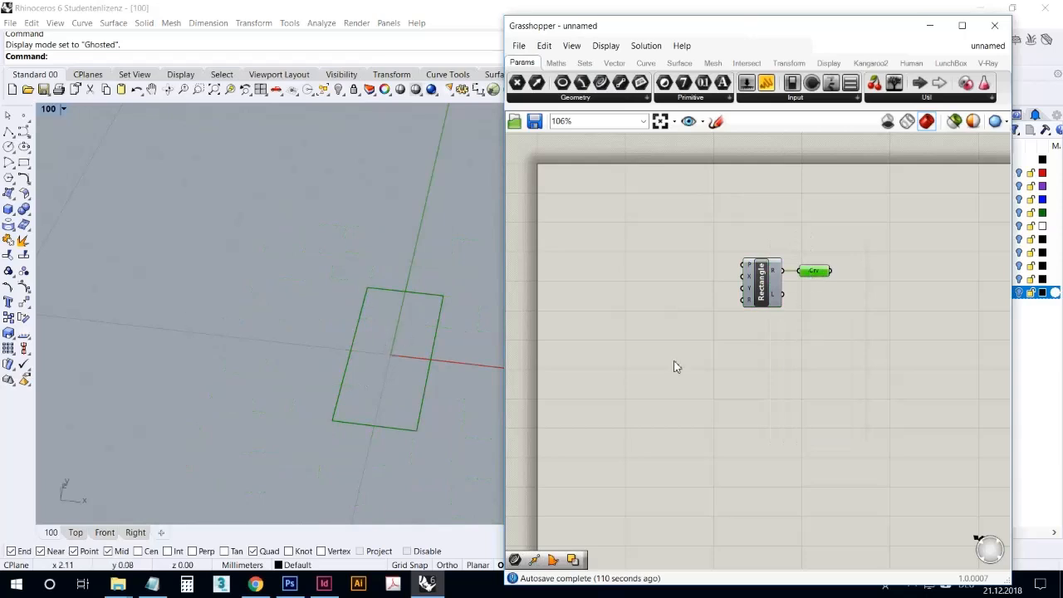
Add a Construct Domain component in front of the Rectangle component's inputs
mouse_move(749, 281)
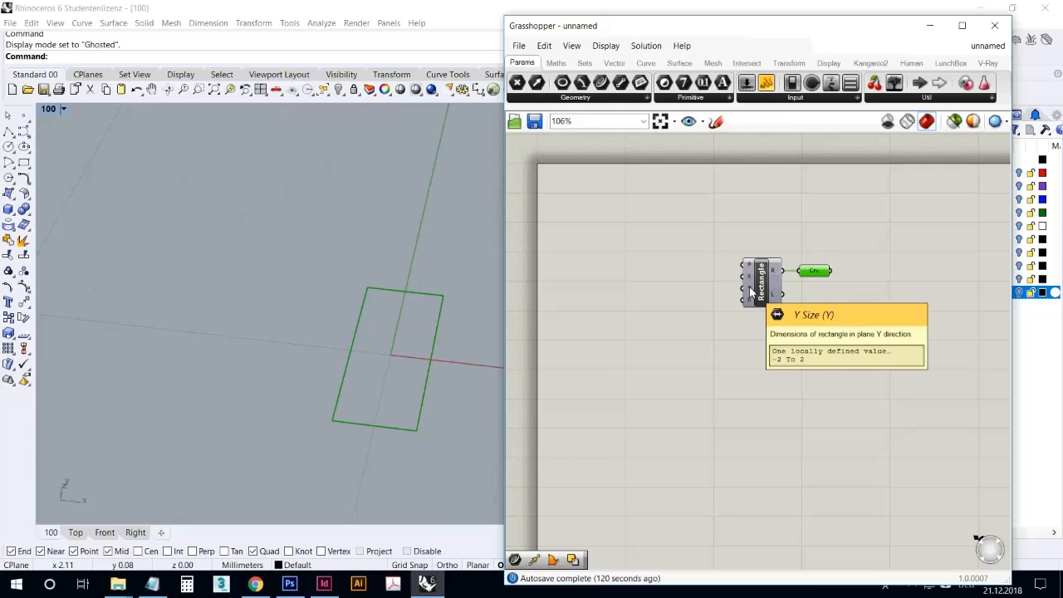
click(615, 63)
click(585, 63)
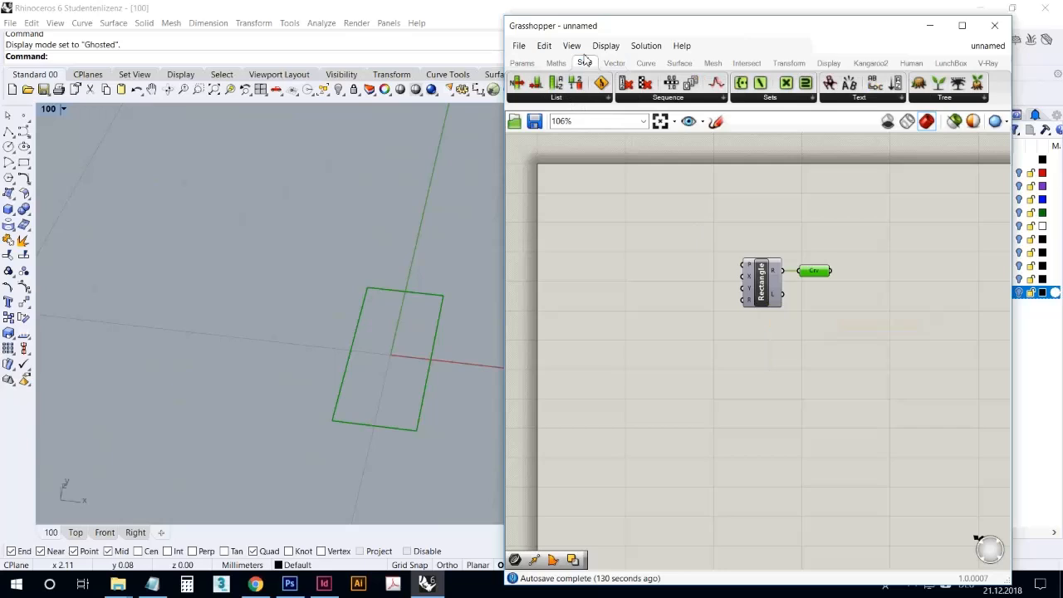
click(612, 64)
click(556, 64)
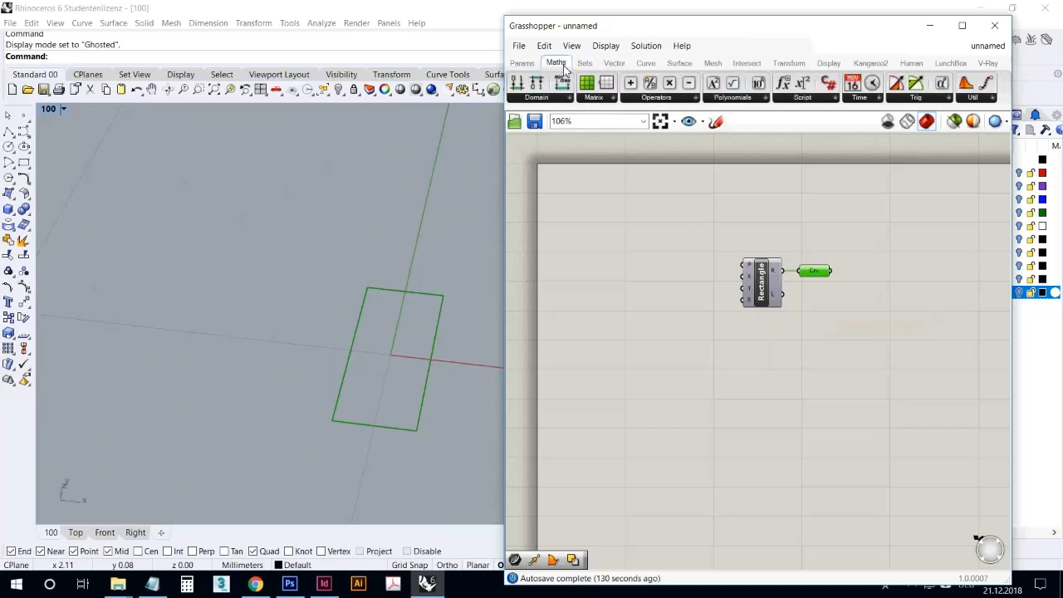
click(545, 99)
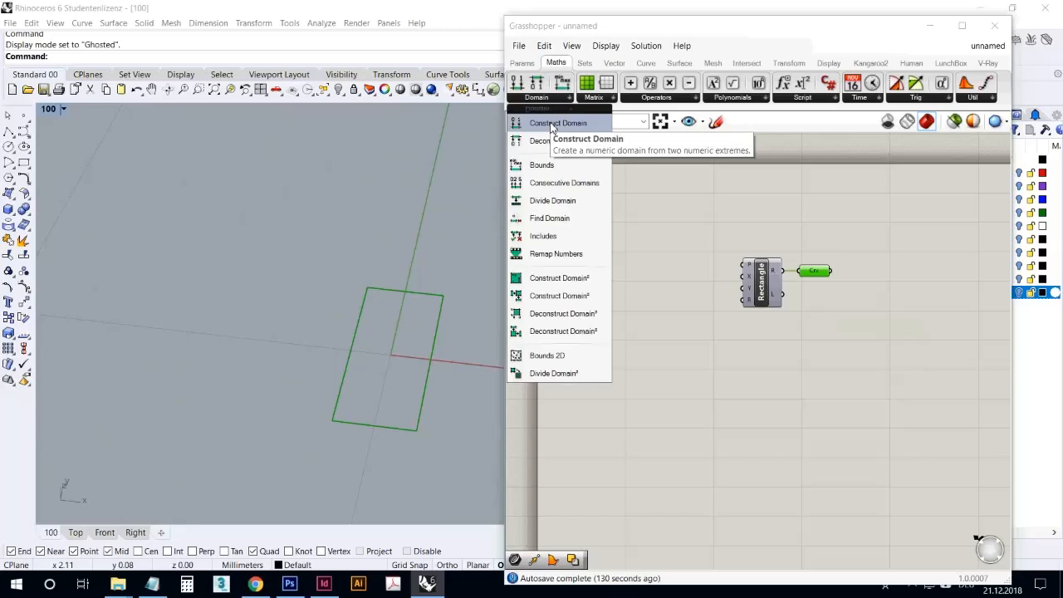
click(553, 126)
click(654, 256)
click(627, 360)
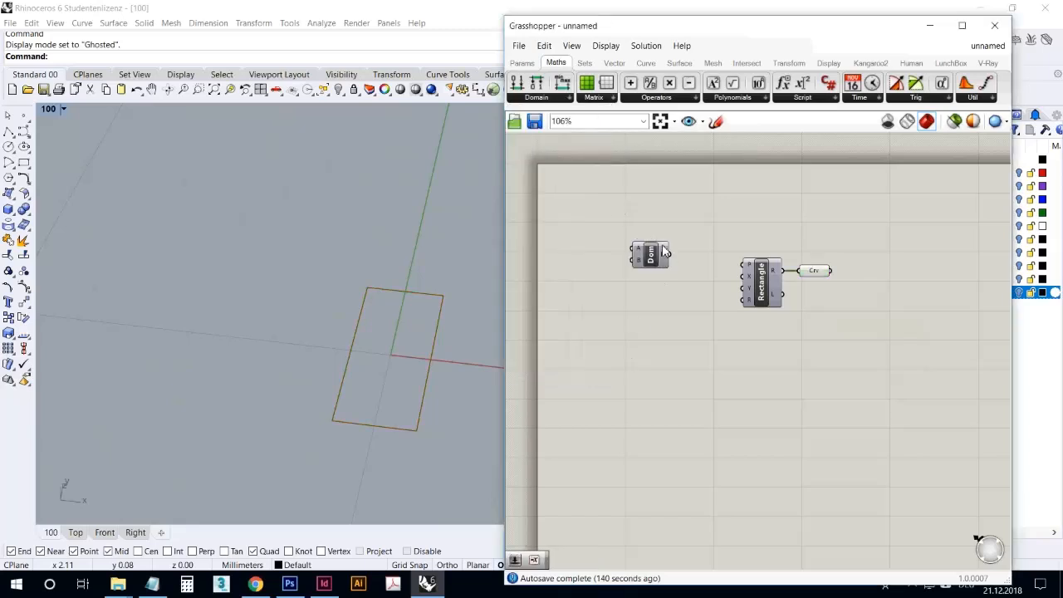
mouse_move(664, 259)
drag(650, 255, 669, 264)
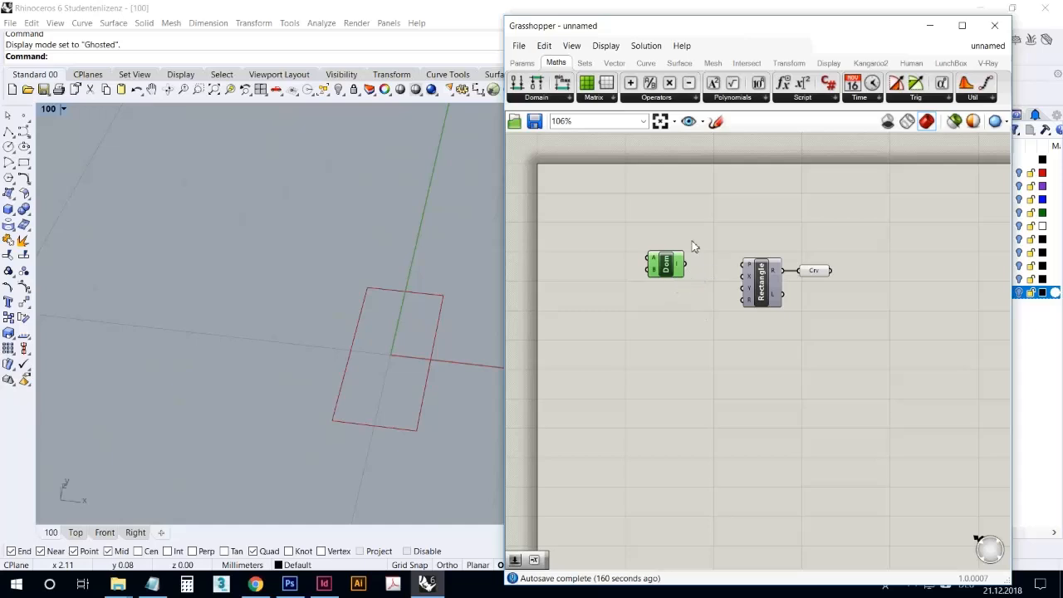
click(695, 329)
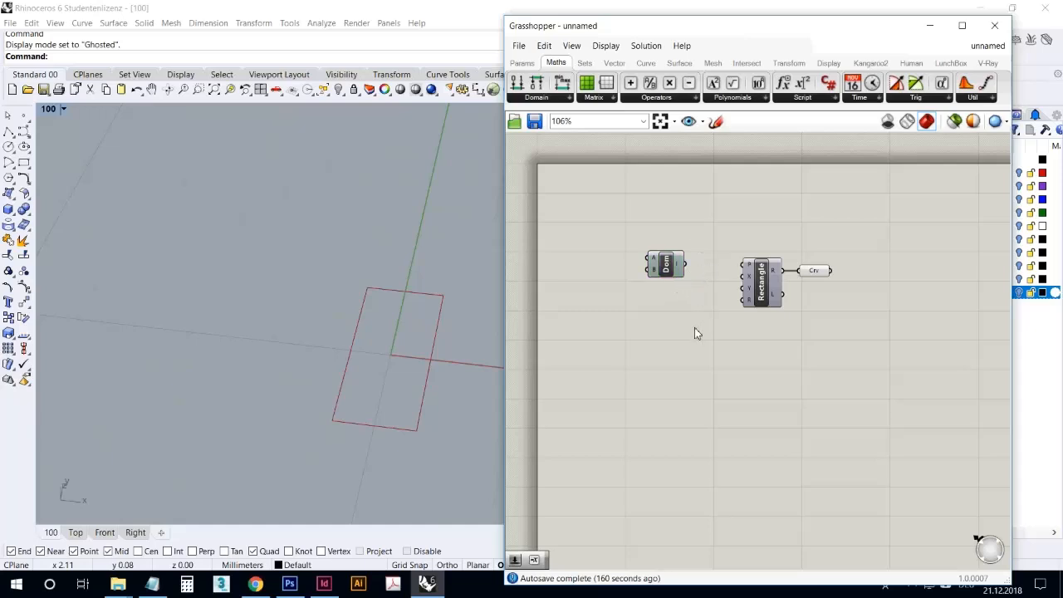
Add a panel containing 1, shrink it to a single line and place it in front of the Construct Domain component
double_click(661, 362)
click(521, 64)
drag(766, 83, 603, 247)
click(611, 241)
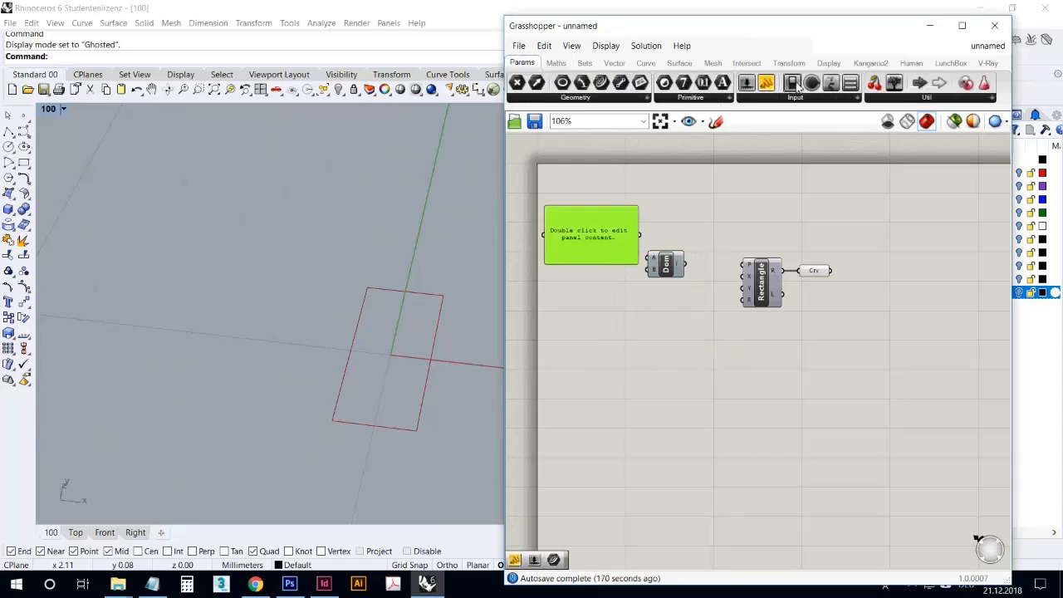
double_click(595, 228)
text(1)
click(558, 265)
drag(544, 268, 593, 255)
Add a Golden Ratio component and place it below the panel containing 1
double_click(609, 386)
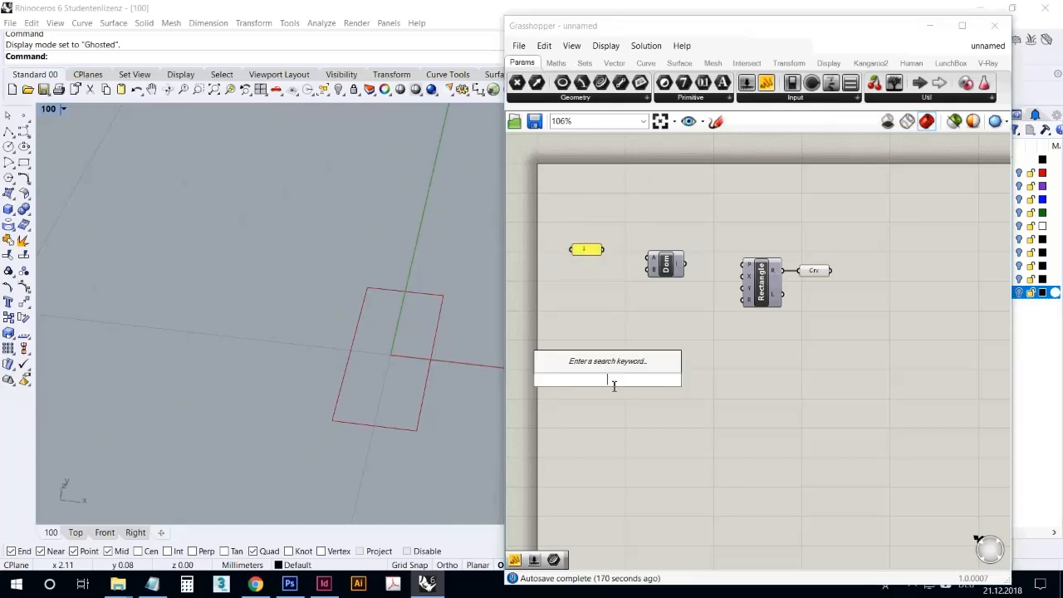
text(goldent)
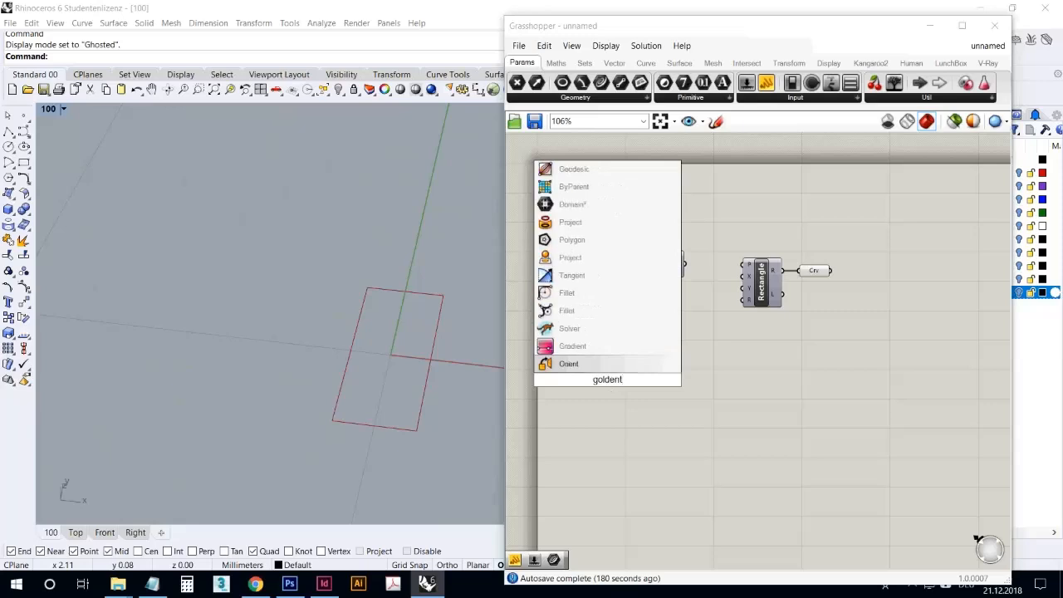
key(BackSpace)
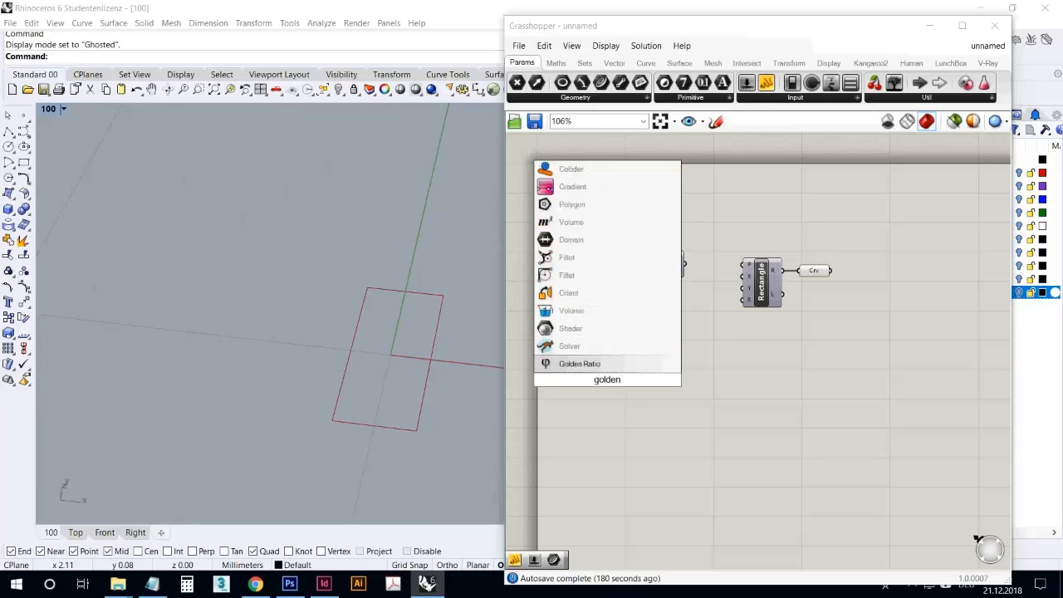
click(593, 365)
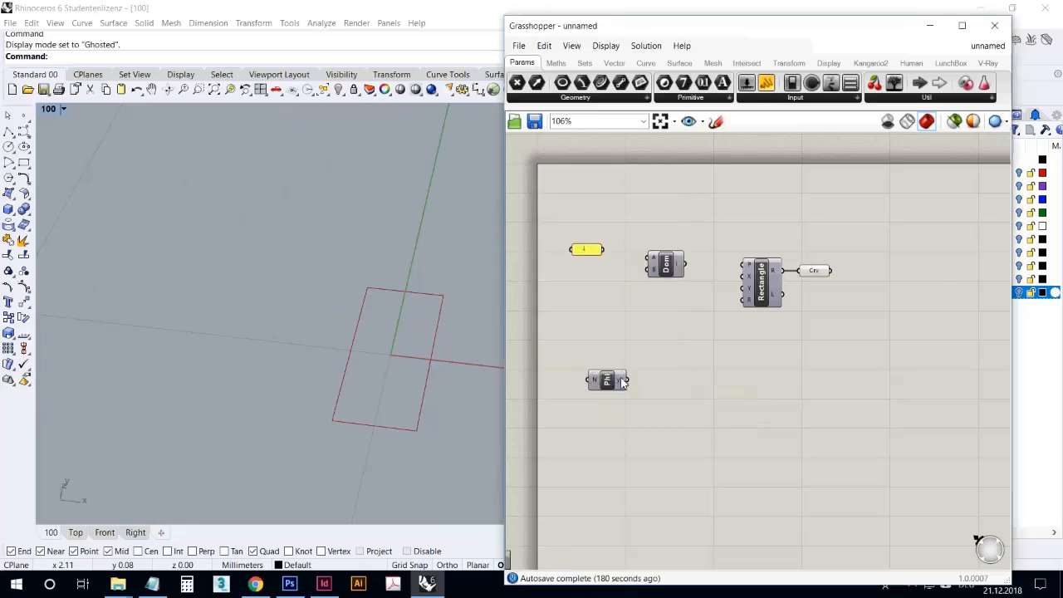
mouse_move(622, 381)
drag(607, 379, 584, 322)
Spread the Construct Domain component apart from the panel and the Golden Ratio component to make room between them
click(643, 291)
click(666, 264)
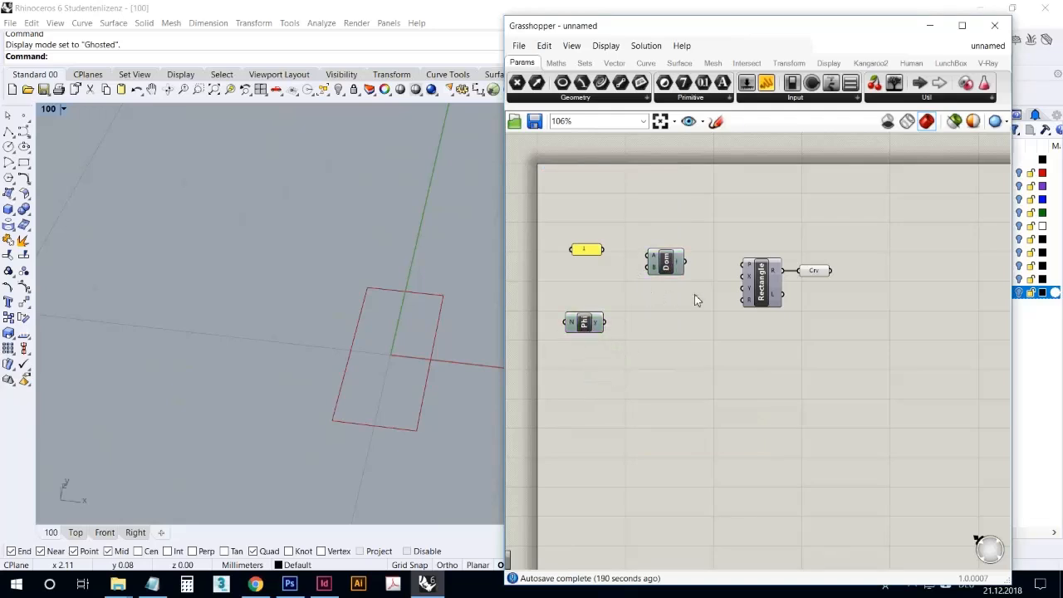
drag(662, 261, 671, 261)
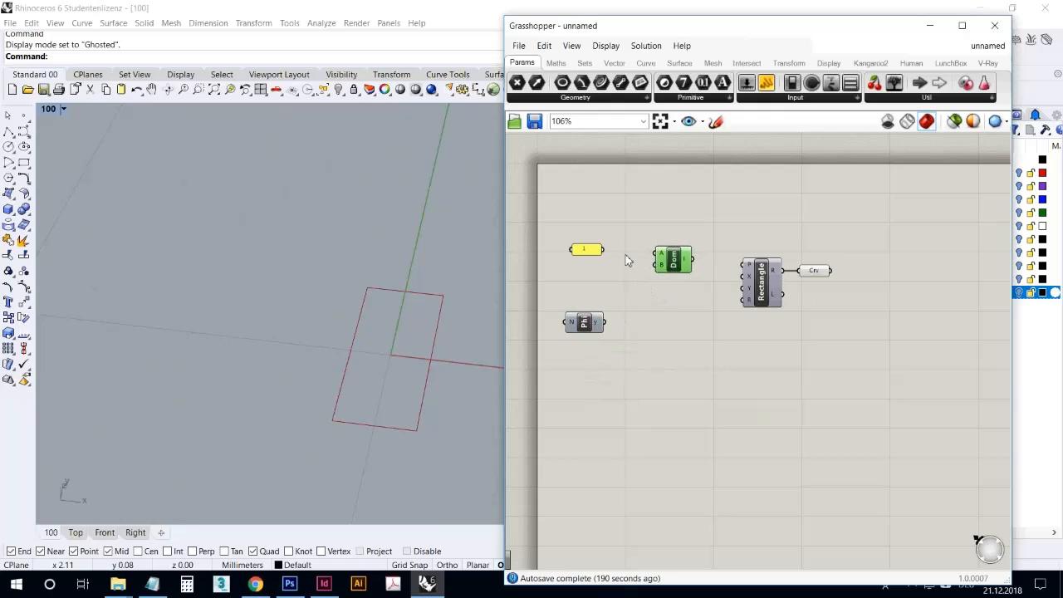
drag(594, 251, 579, 255)
drag(586, 319, 573, 320)
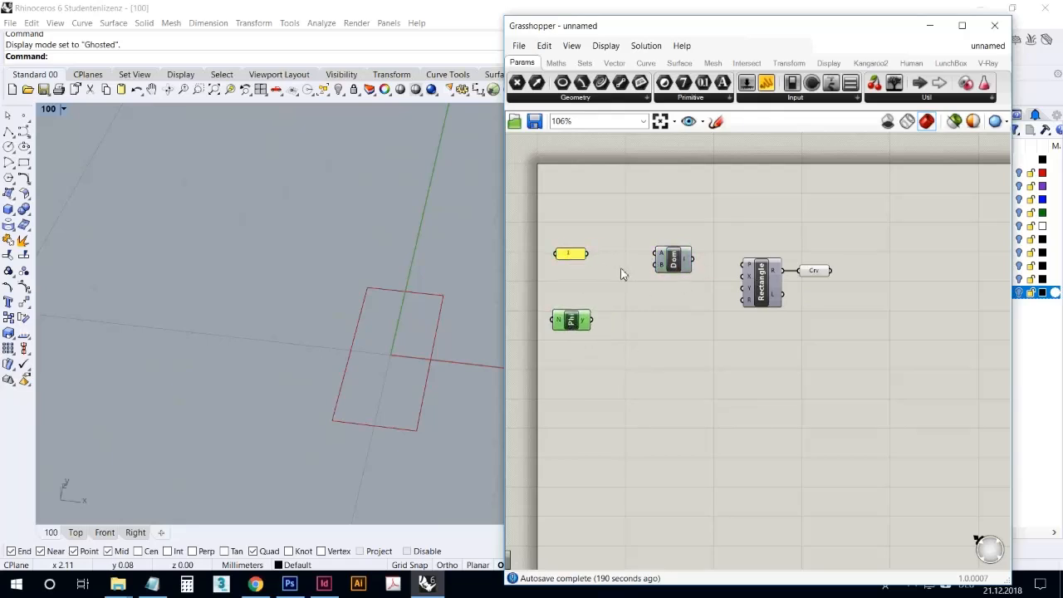
drag(672, 260, 674, 262)
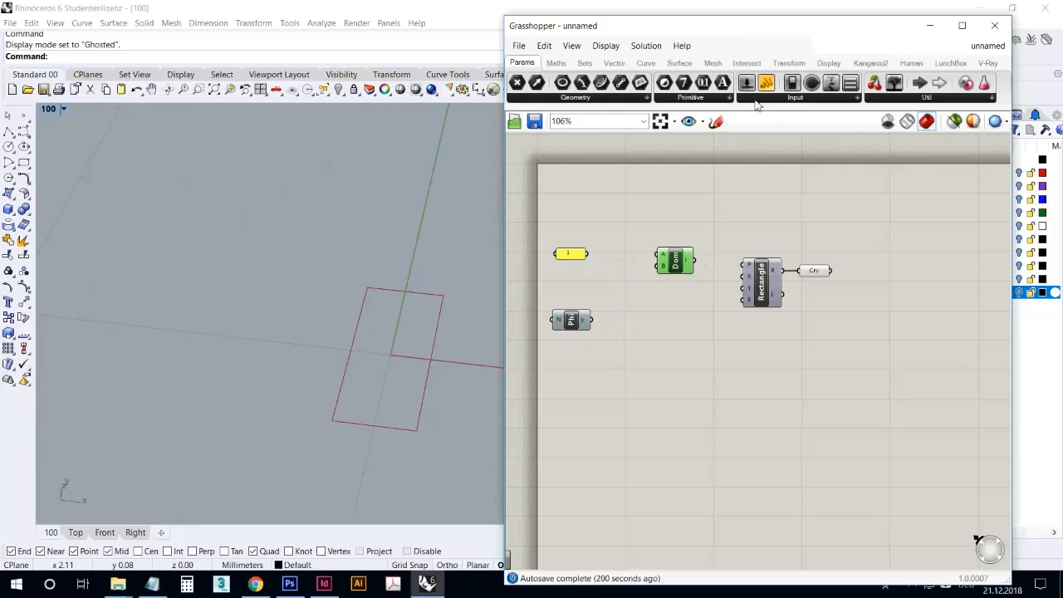
Duplicate the panel containing 1, place the copy above the Golden Ratio component and set its content to 2
click(573, 257)
key(ctrl+c)
key(ctrl+v)
drag(580, 262, 629, 299)
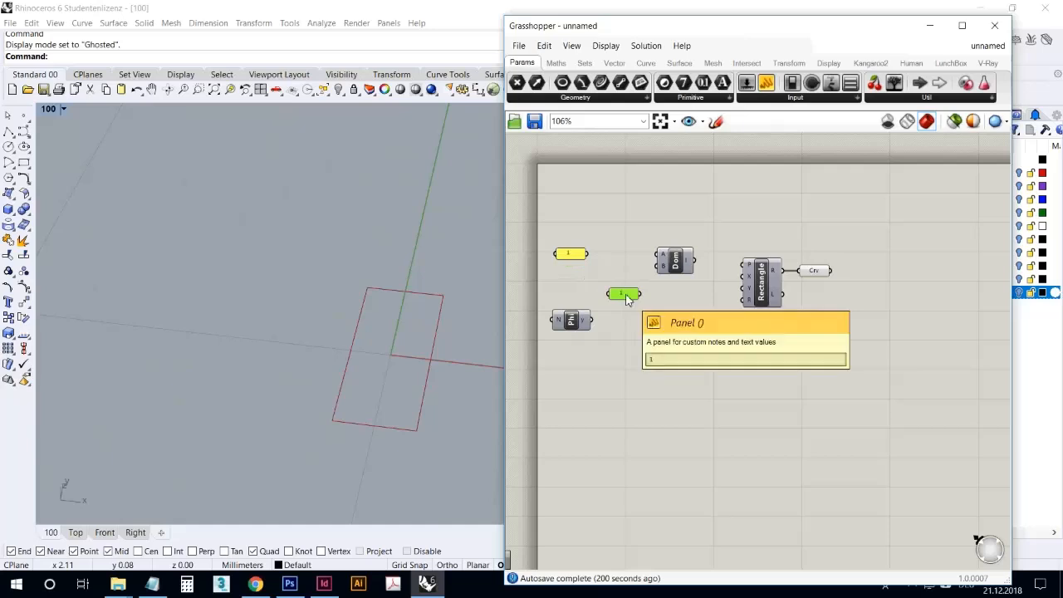
double_click(626, 299)
text(2)
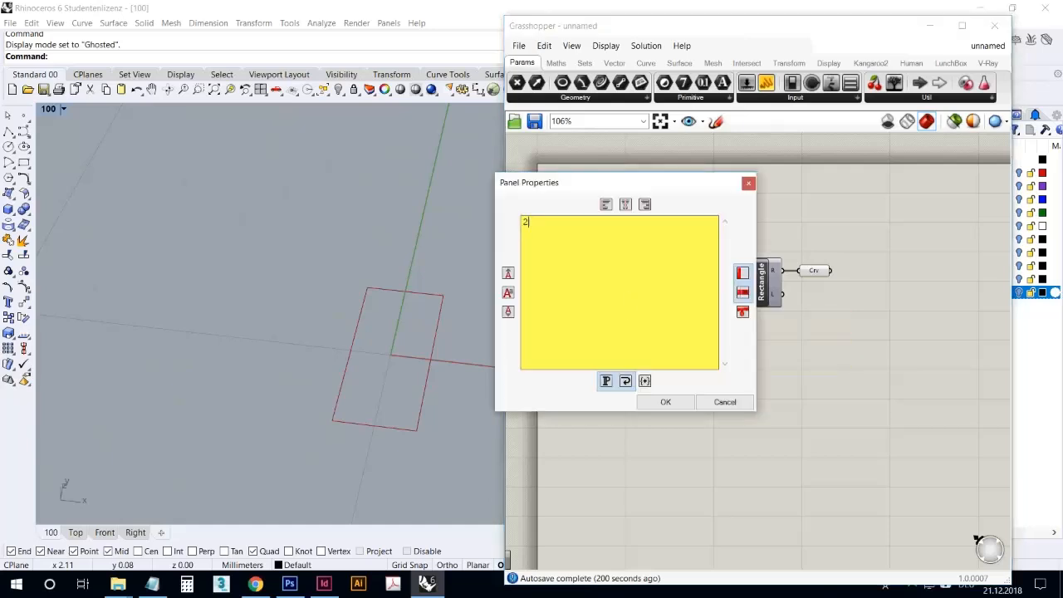
click(665, 402)
click(669, 366)
Add a Division component with panel 1 as A and panel 2 as B, and move Construct Domain above the Rectangle component
click(556, 63)
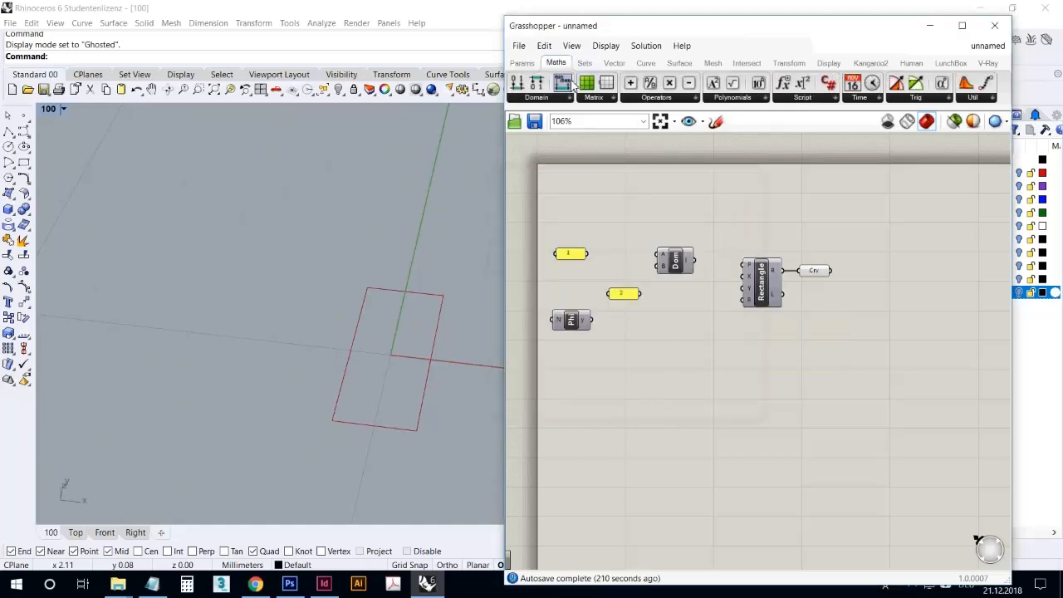
drag(651, 84, 613, 230)
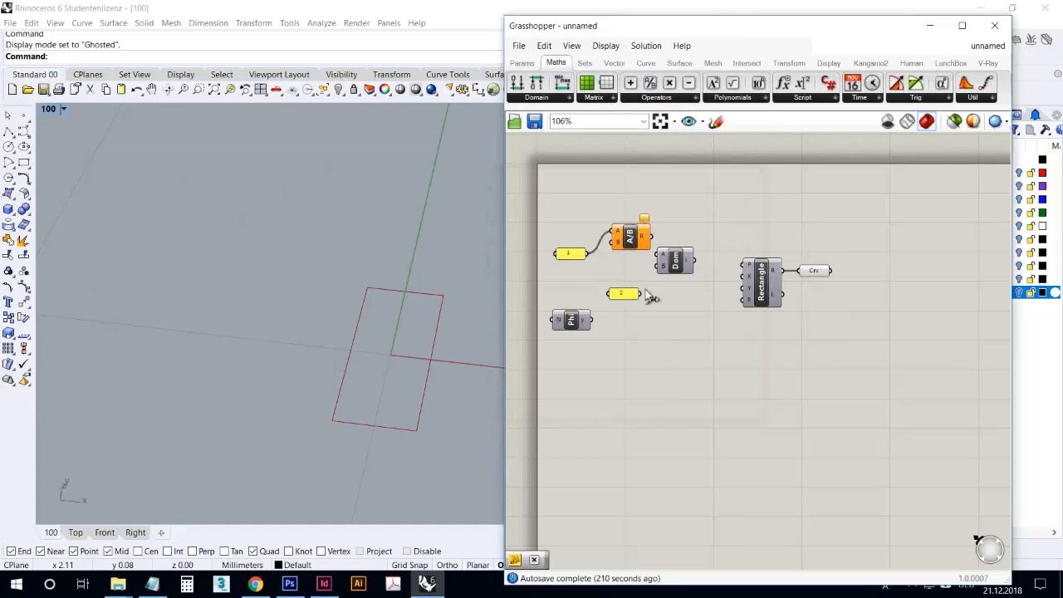
drag(640, 293, 613, 243)
drag(673, 267, 689, 261)
drag(631, 237, 719, 245)
click(731, 327)
drag(692, 314, 655, 282)
click(696, 298)
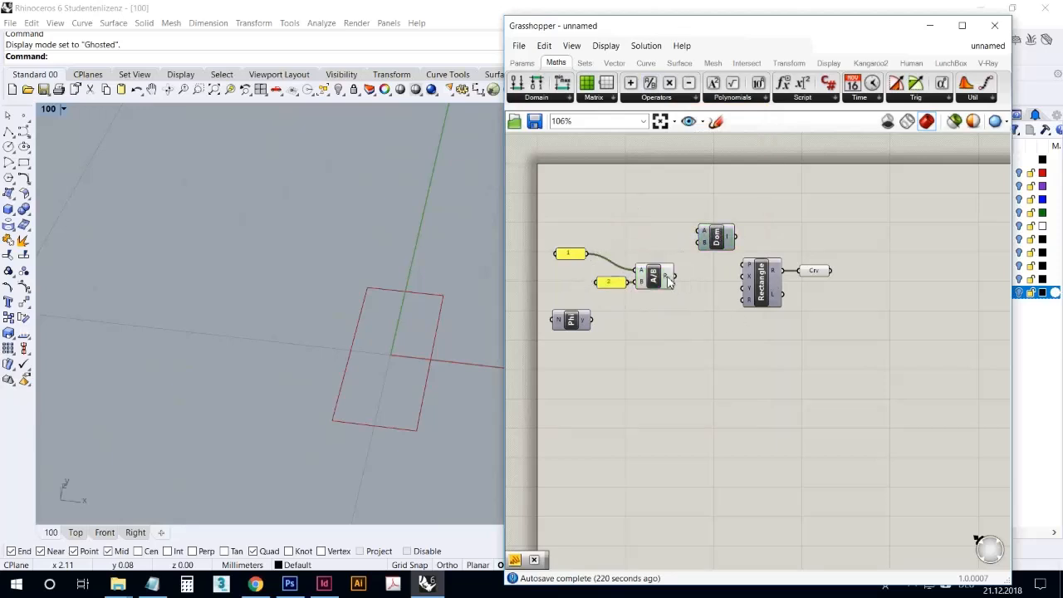
Connect the Division result to the Rectangle component's X size and inspect the rectangle in the viewport
mouse_move(669, 283)
drag(671, 276, 744, 277)
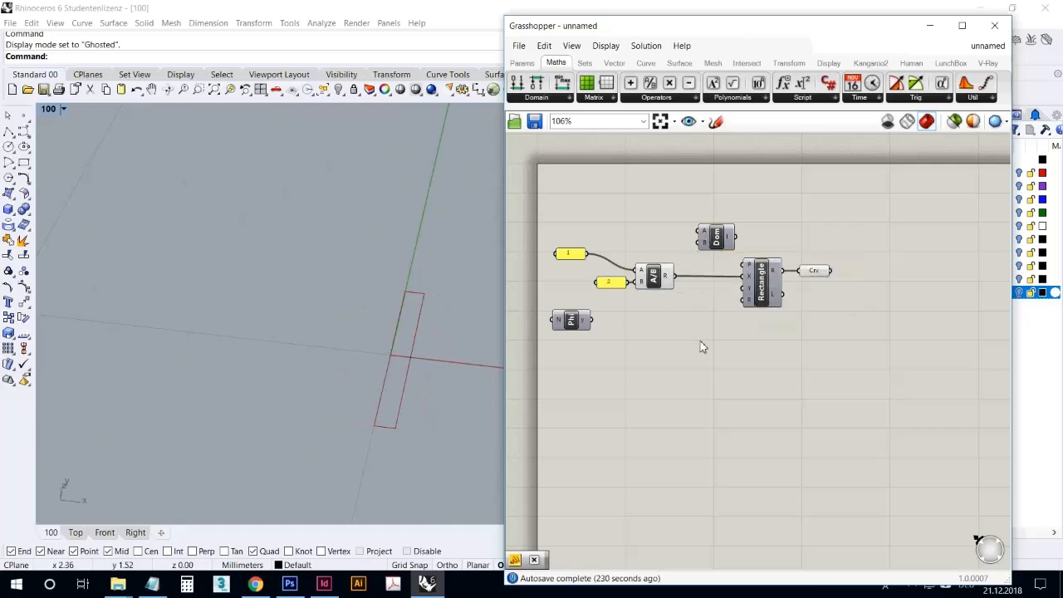
right_drag(365, 446, 403, 325)
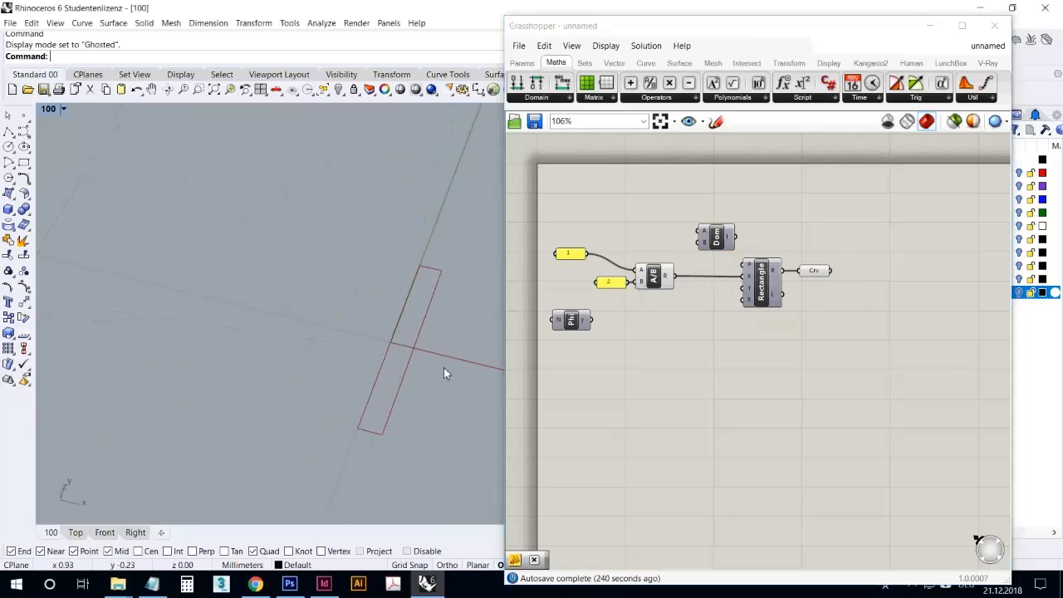
click(666, 347)
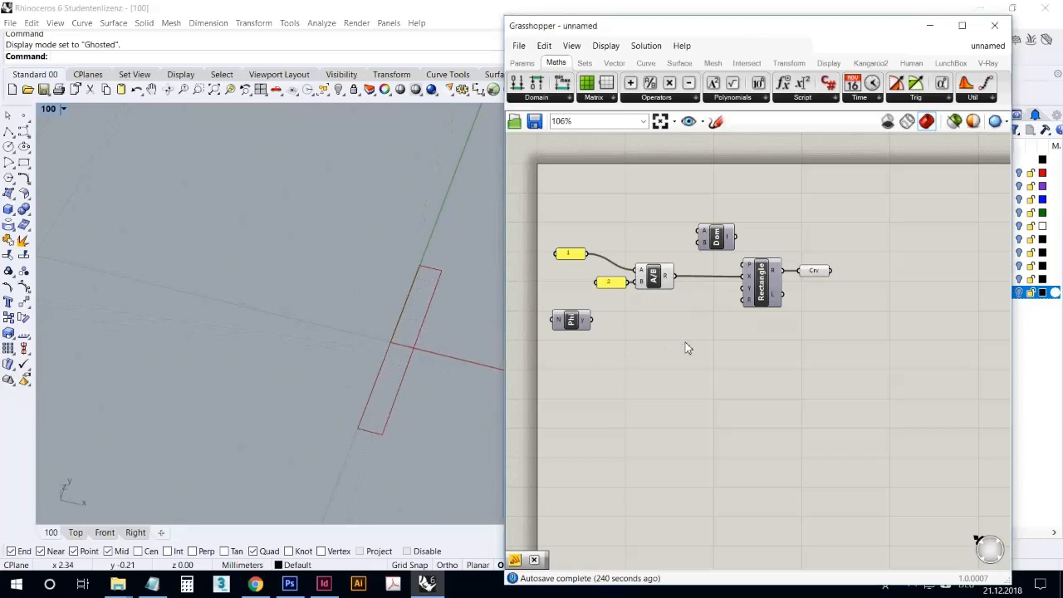
Add a Negative component fed by the Division result and connect its output to the Construct Domain's A input
double_click(687, 347)
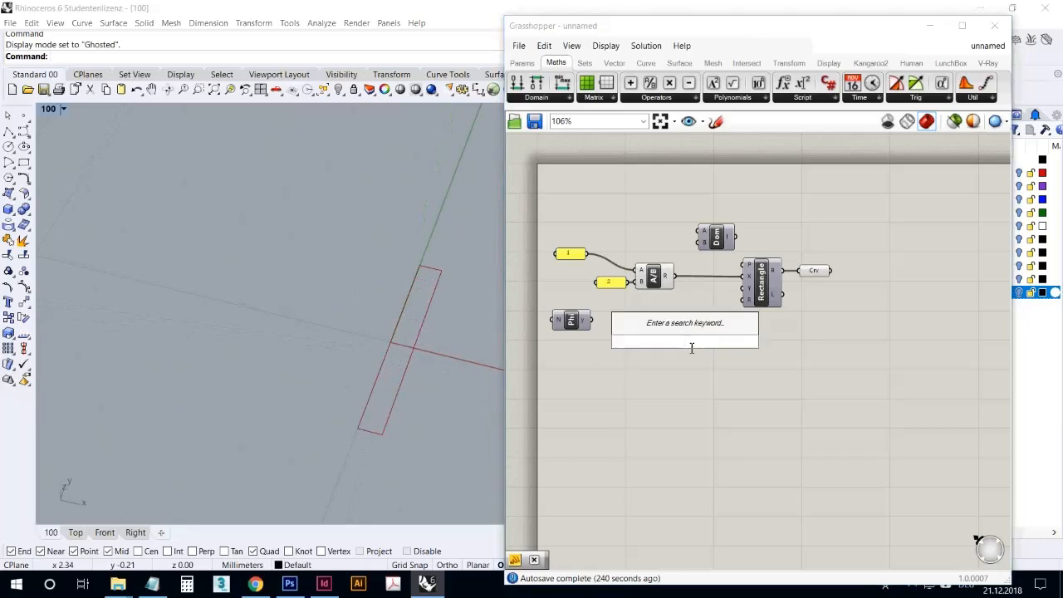
text(neg)
key(Return)
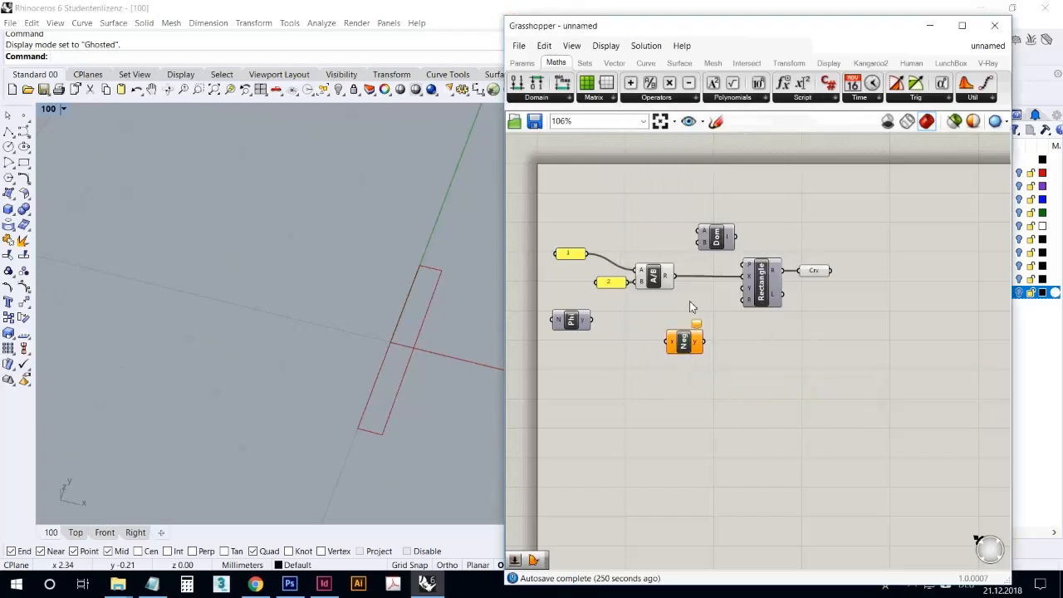
drag(664, 335, 677, 282)
drag(689, 343, 674, 204)
drag(715, 238, 744, 225)
drag(669, 208, 688, 228)
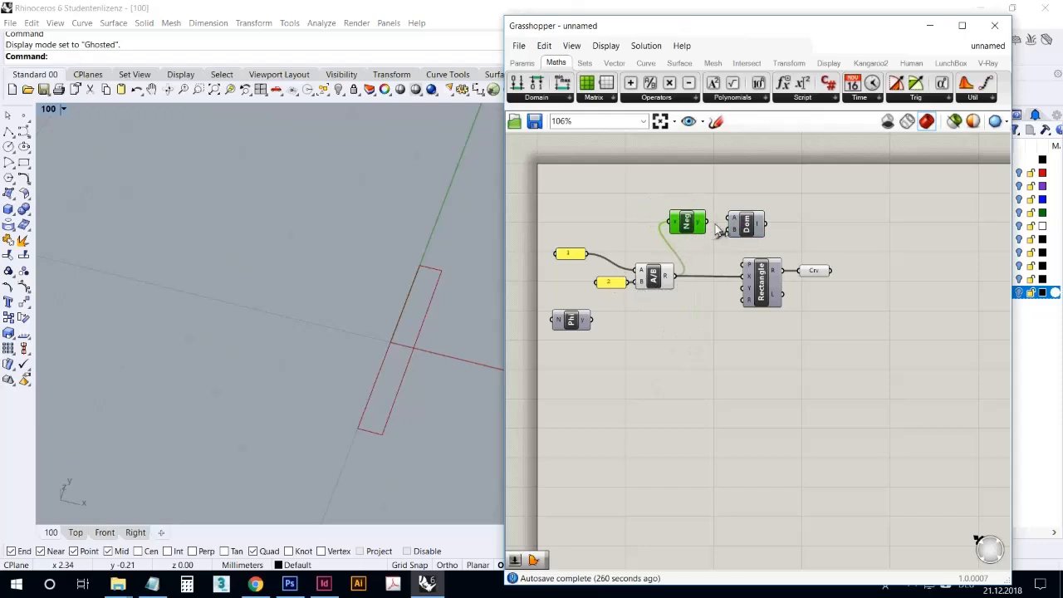
mouse_move(762, 224)
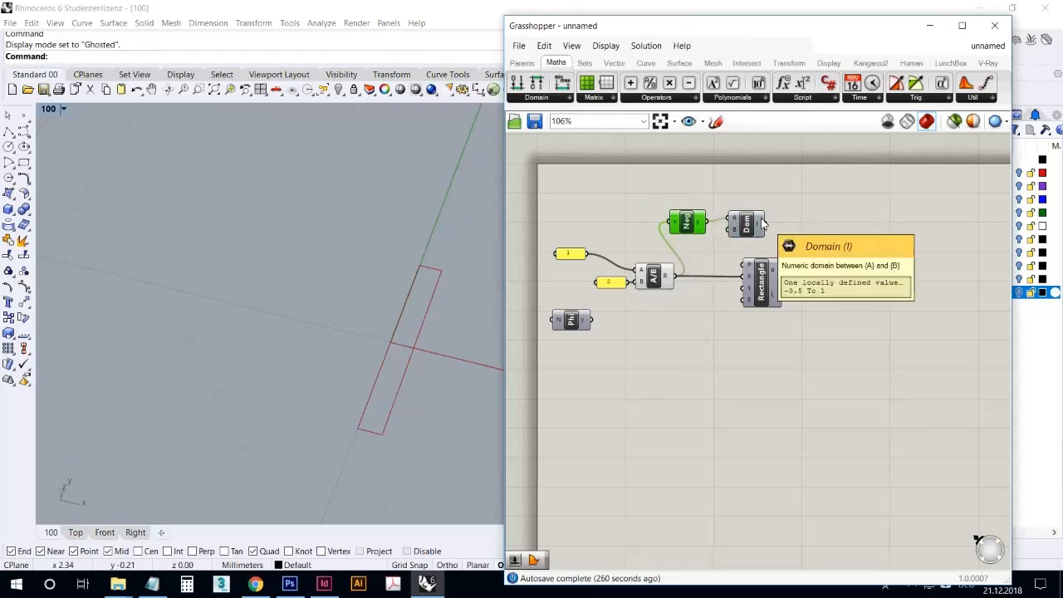
Connect the Division result to the Construct Domain's B input and inspect the resulting domain
drag(676, 277, 730, 230)
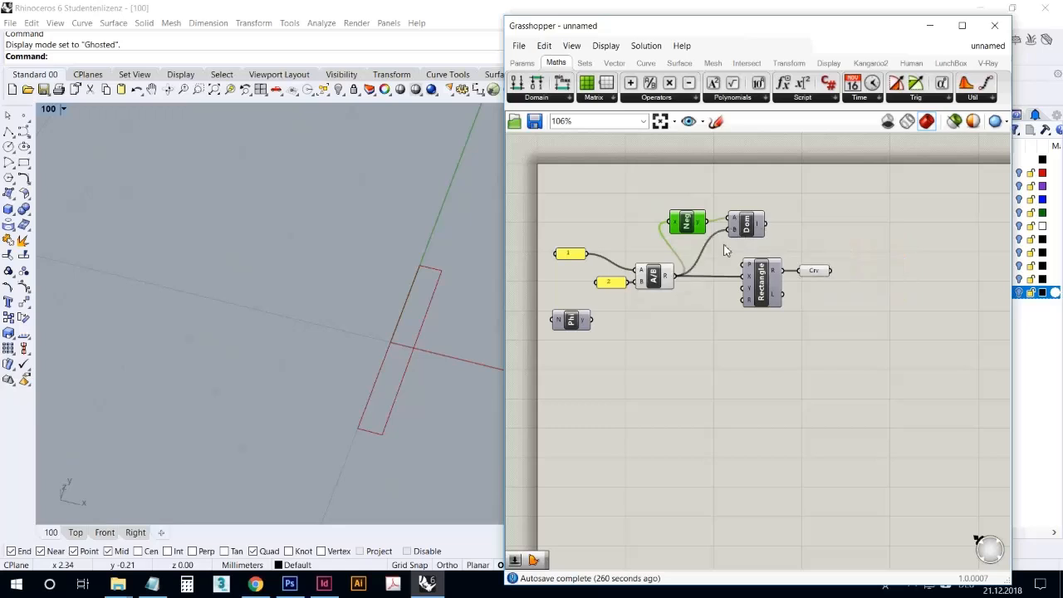
mouse_move(665, 285)
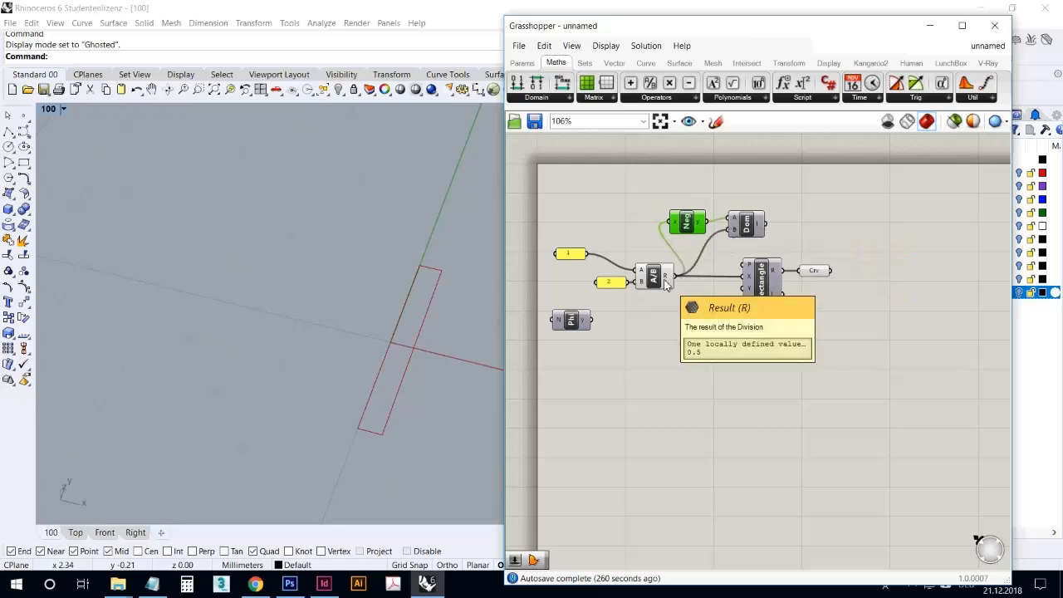
mouse_move(760, 226)
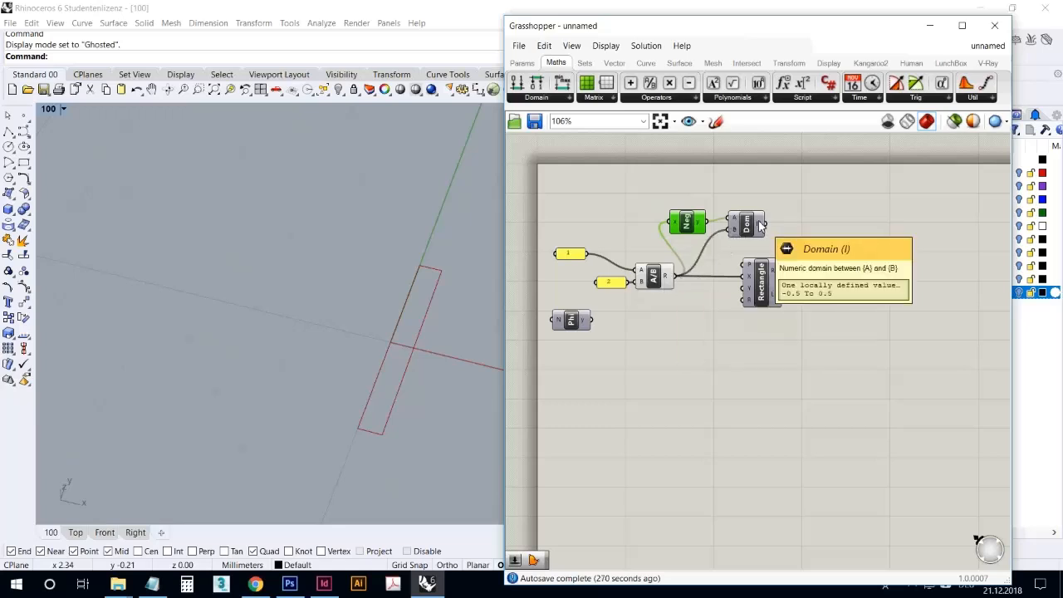
Move the Rectangle and its curve parameter away from Construct Domain and connect the domain output to the Rectangle's X size
drag(830, 310, 770, 268)
drag(767, 290, 830, 289)
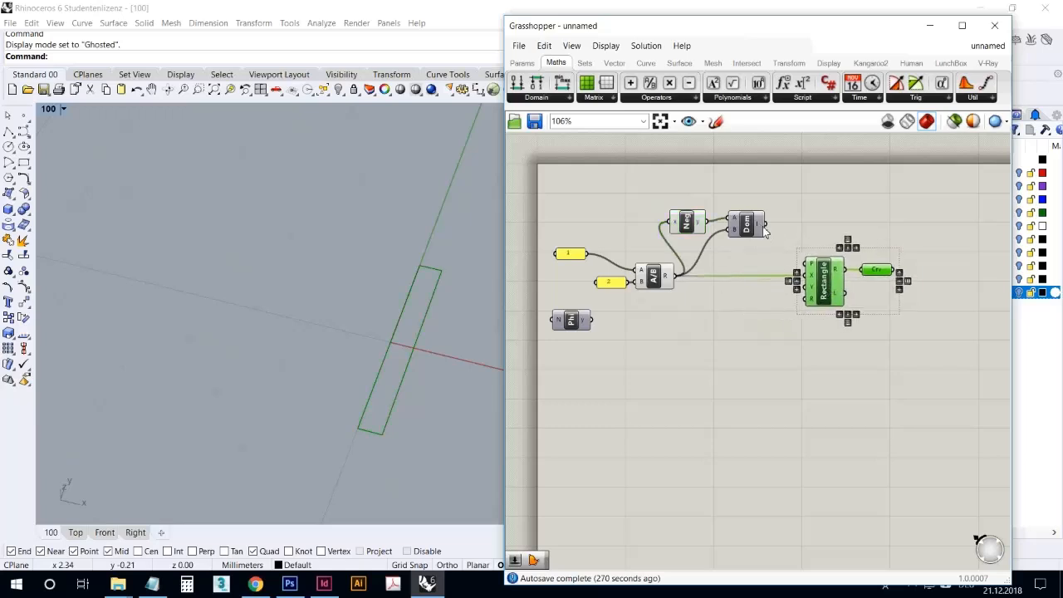
mouse_move(766, 233)
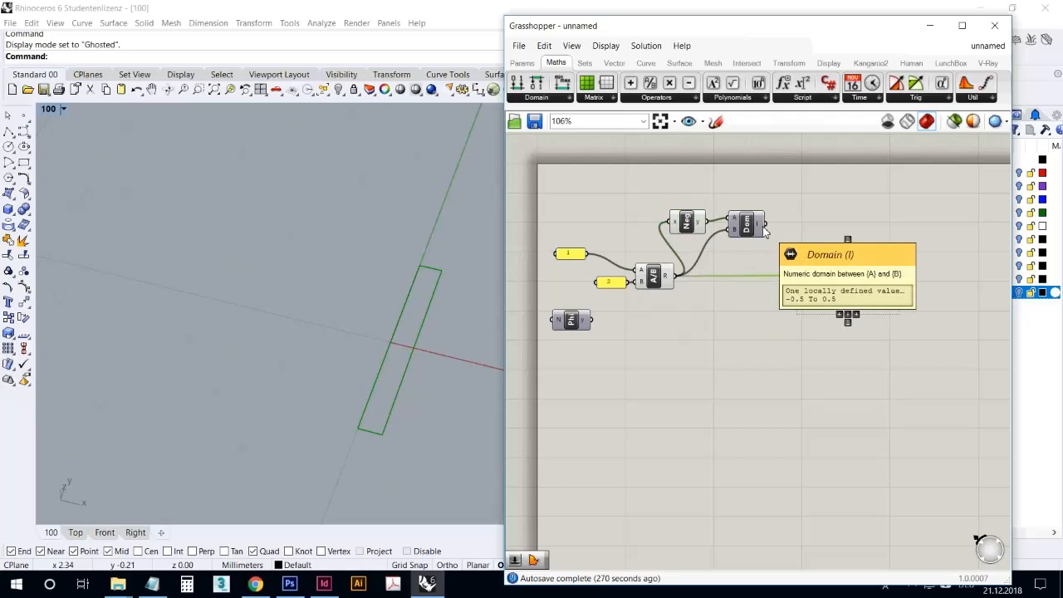
drag(765, 225, 793, 274)
Measure the rectangle's width in the viewport with the Distance command, between its two long edges
right_drag(382, 366, 425, 366)
scroll(415, 351, up, 4)
text(Distance)
key(Return)
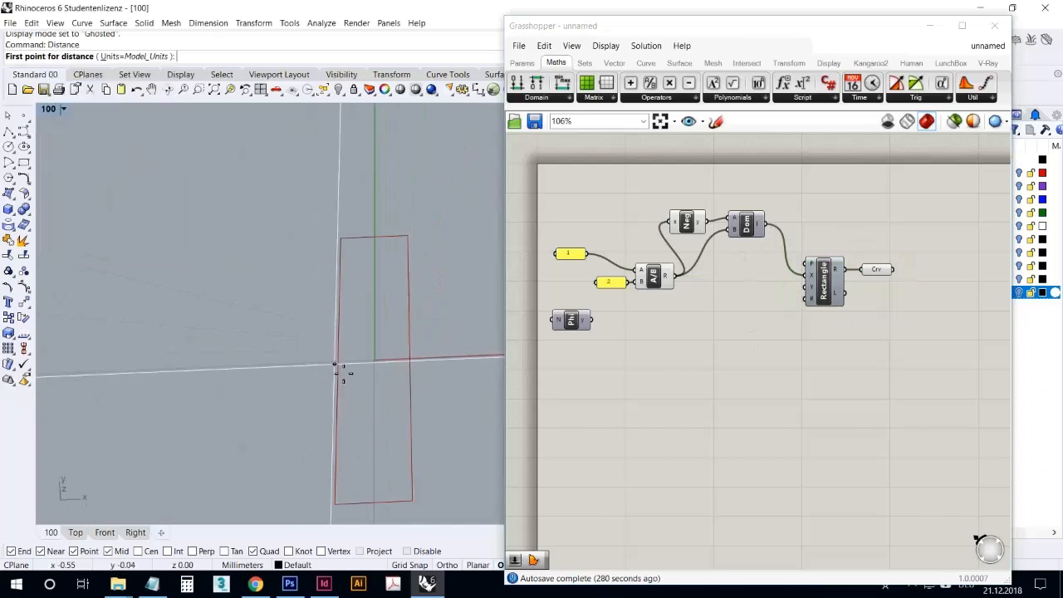
click(341, 370)
click(410, 360)
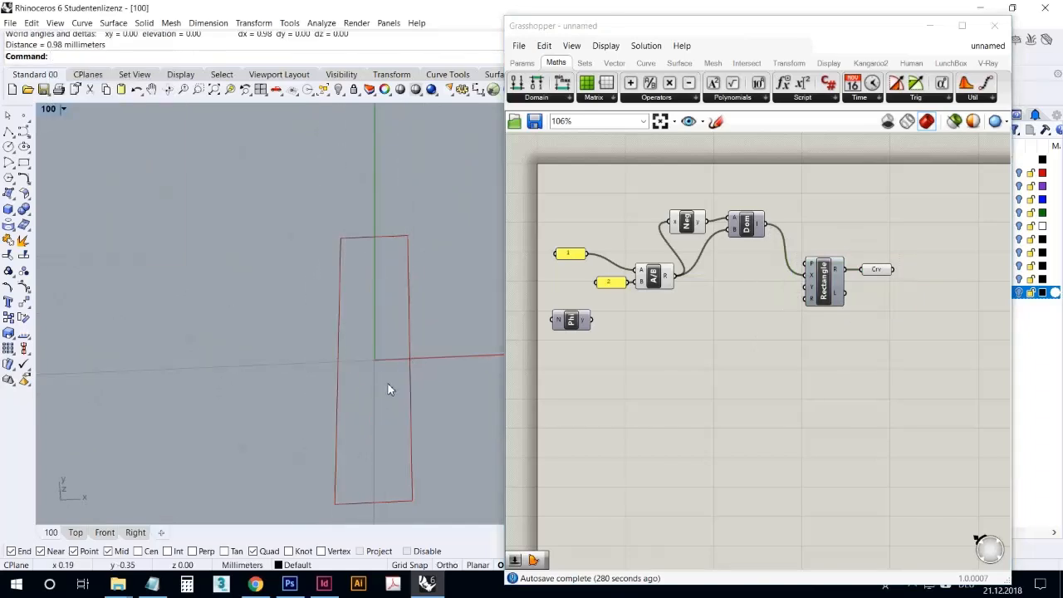
right_drag(379, 319, 382, 347)
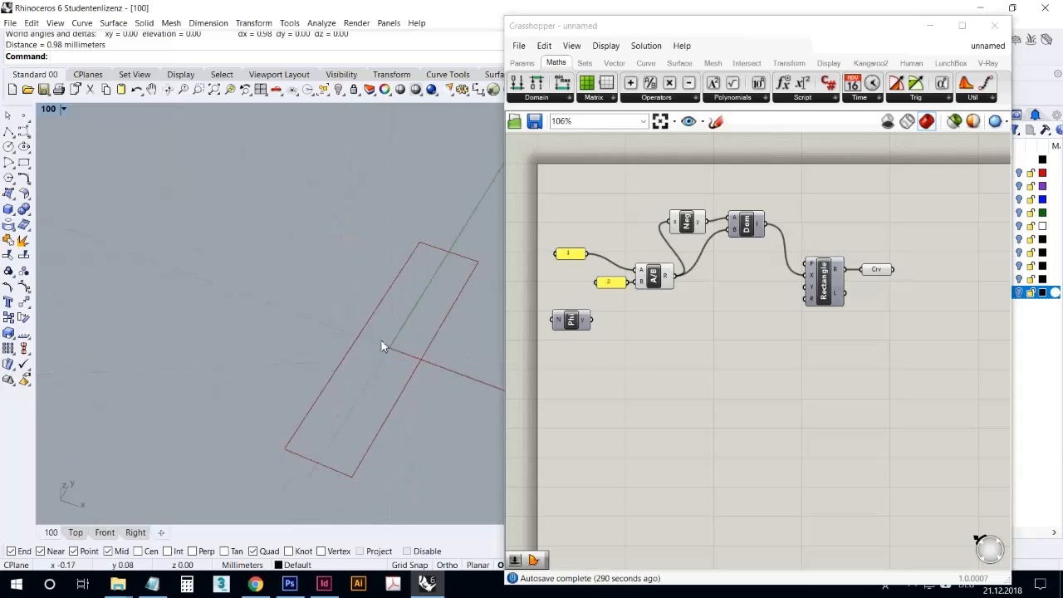
Group the panel containing 2 and the Division, Negative and Construct Domain components into a cluster, leaving panel 1 outside as its input
click(710, 366)
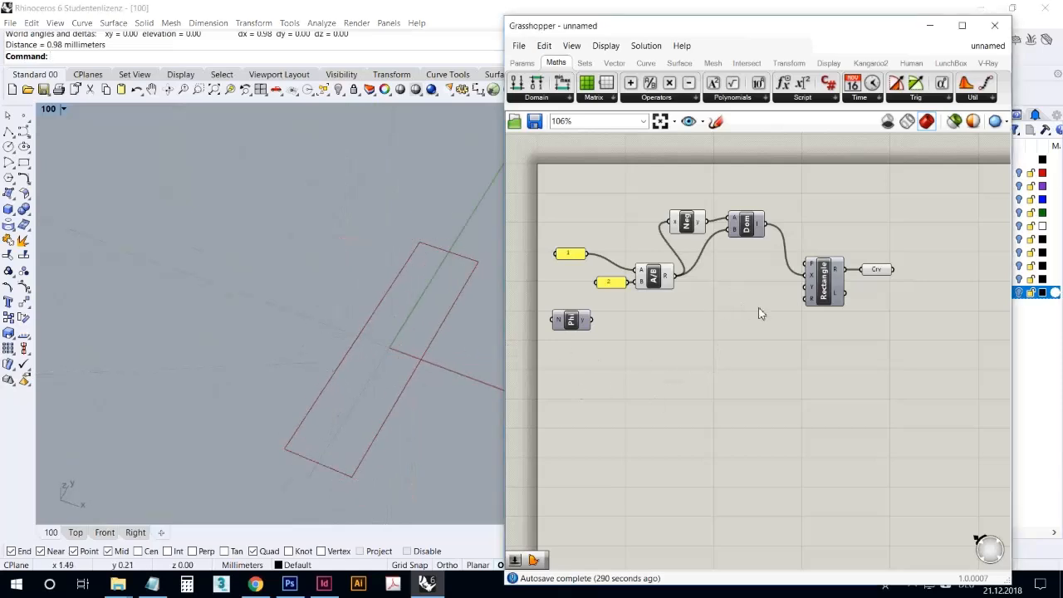
drag(575, 257, 564, 257)
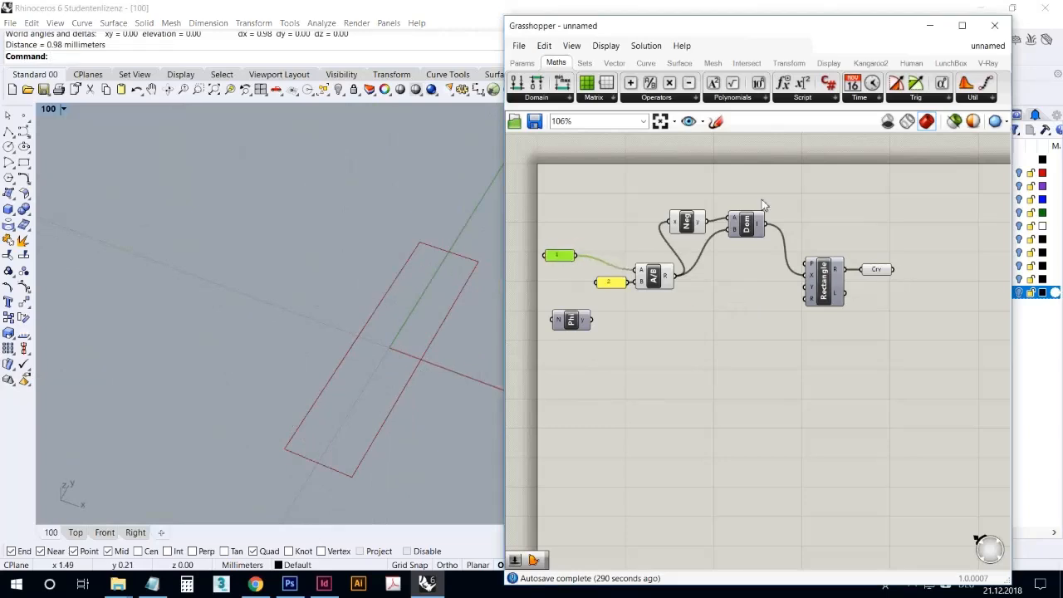
drag(776, 305, 611, 181)
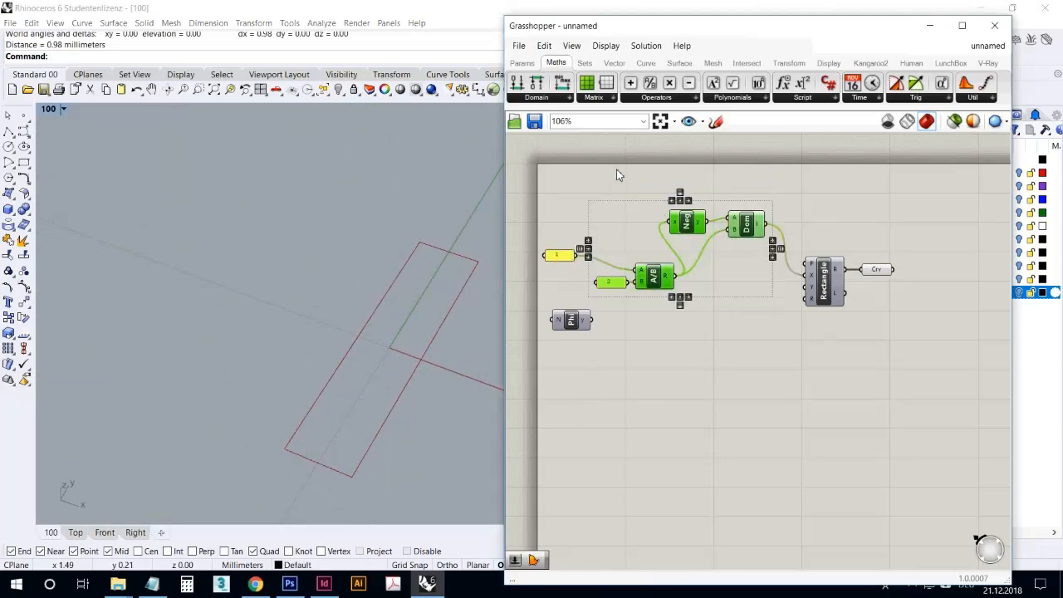
right_click(634, 218)
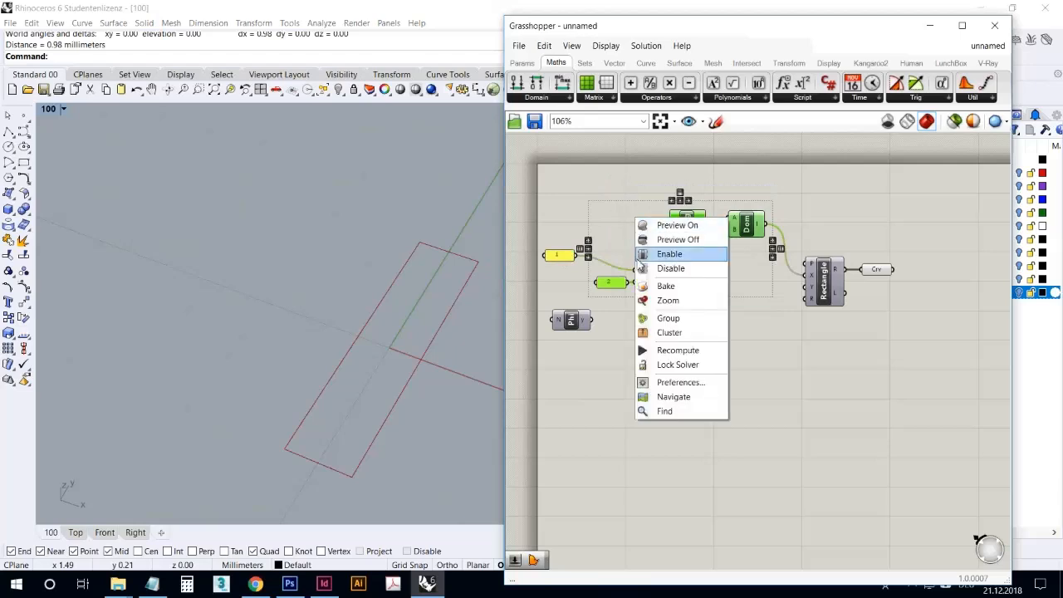
click(669, 332)
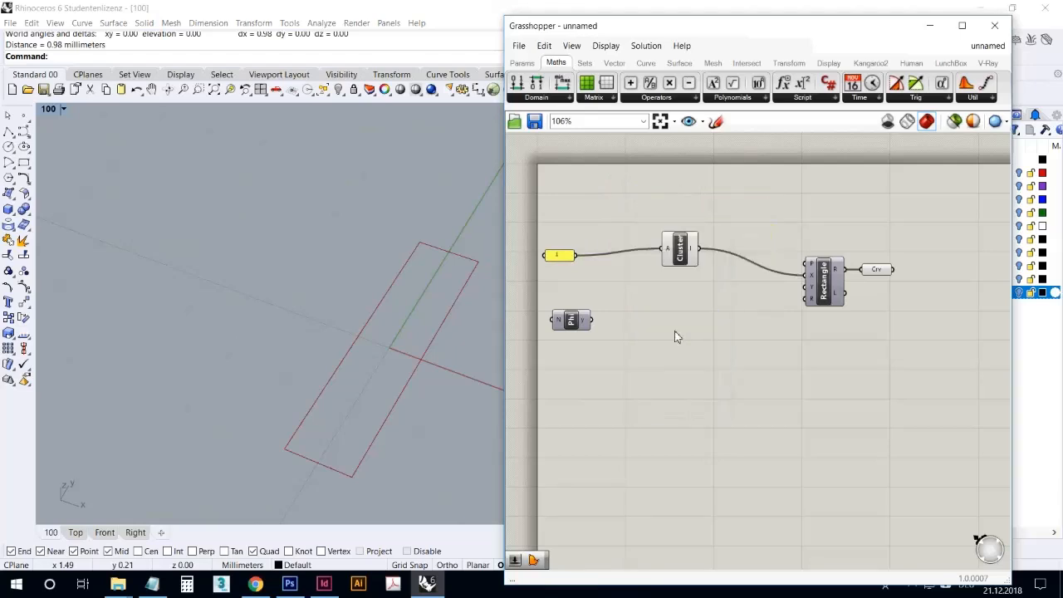
Rename the new cluster as "/2 Dom"
right_click(681, 251)
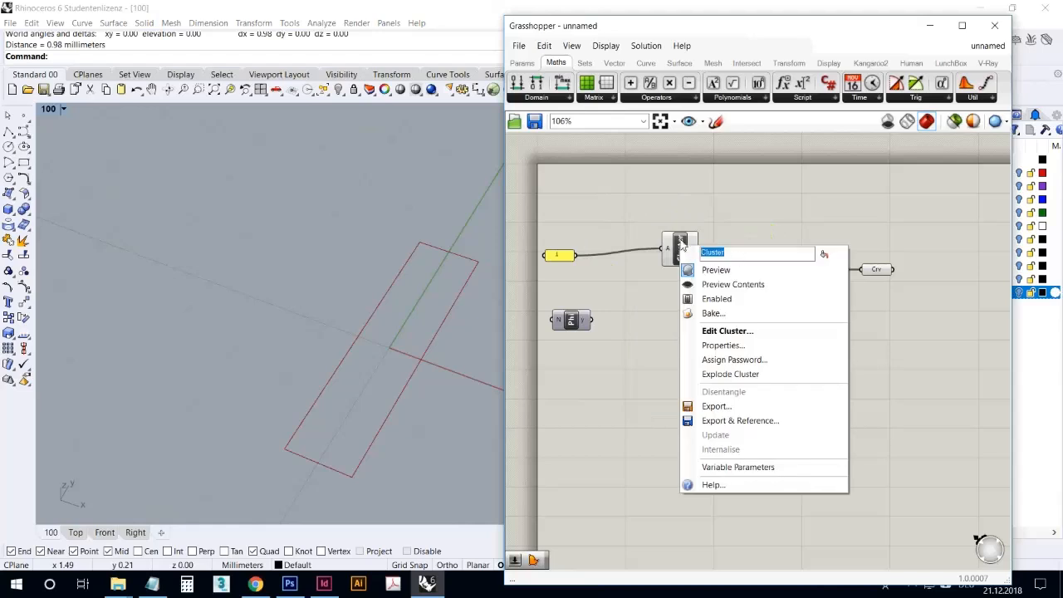
text(A)
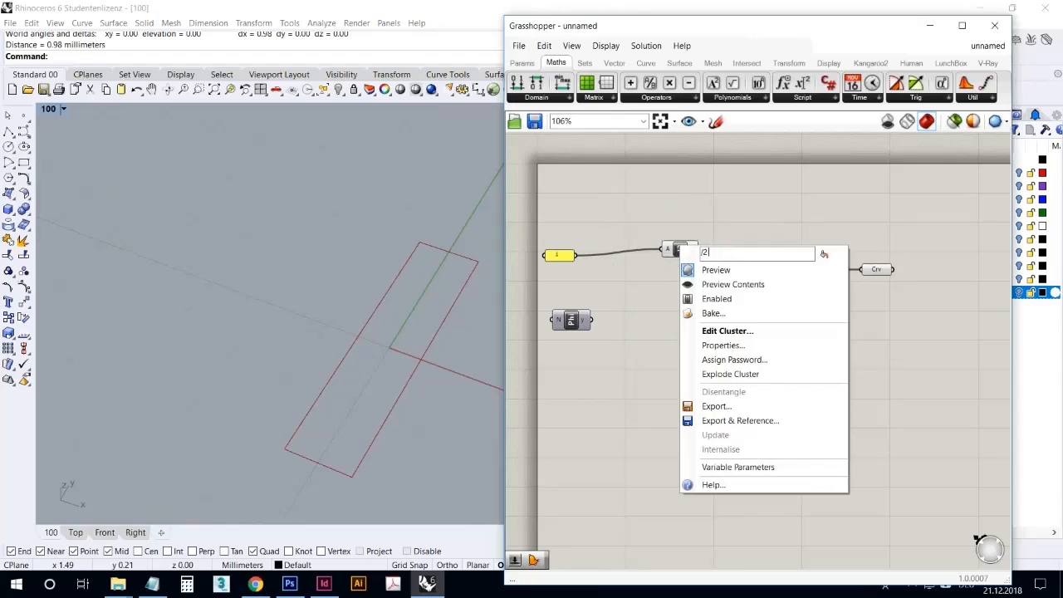
text(2 Dom)
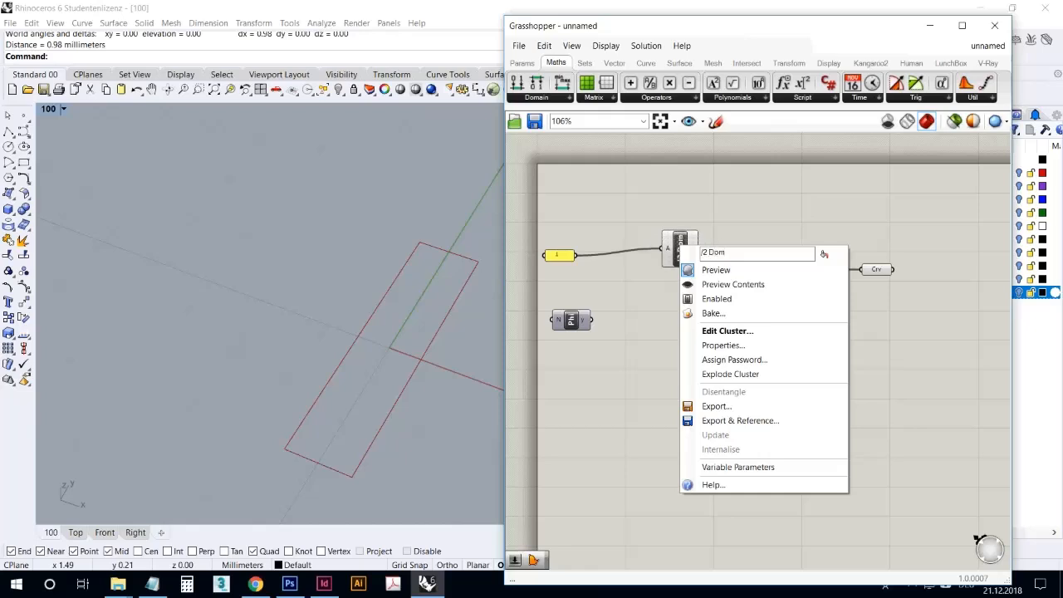
key(Return)
Compact the layout by moving the Rectangle with its curve parameter, the /2 Dom cluster and the Golden Ratio component closer to panel 1
drag(681, 252, 752, 269)
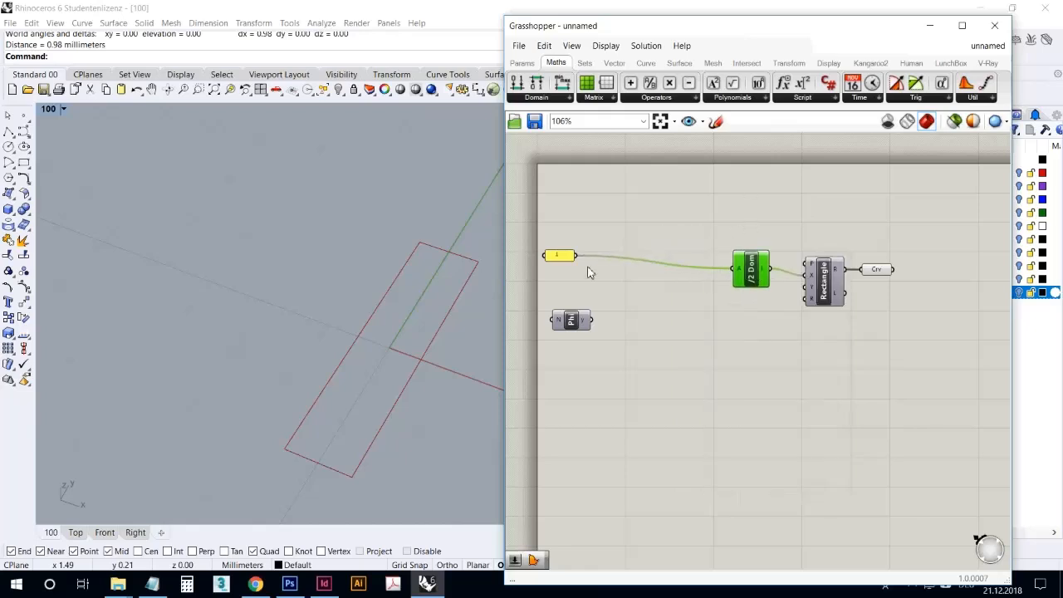
drag(942, 355, 727, 241)
drag(816, 282, 706, 264)
drag(802, 298, 717, 244)
drag(721, 257, 713, 273)
click(668, 299)
drag(577, 322, 570, 290)
click(581, 328)
Duplicate the /2 Dom cluster below the original, feed it from the Golden Ratio output and connect it to the Rectangle's Y size
click(642, 259)
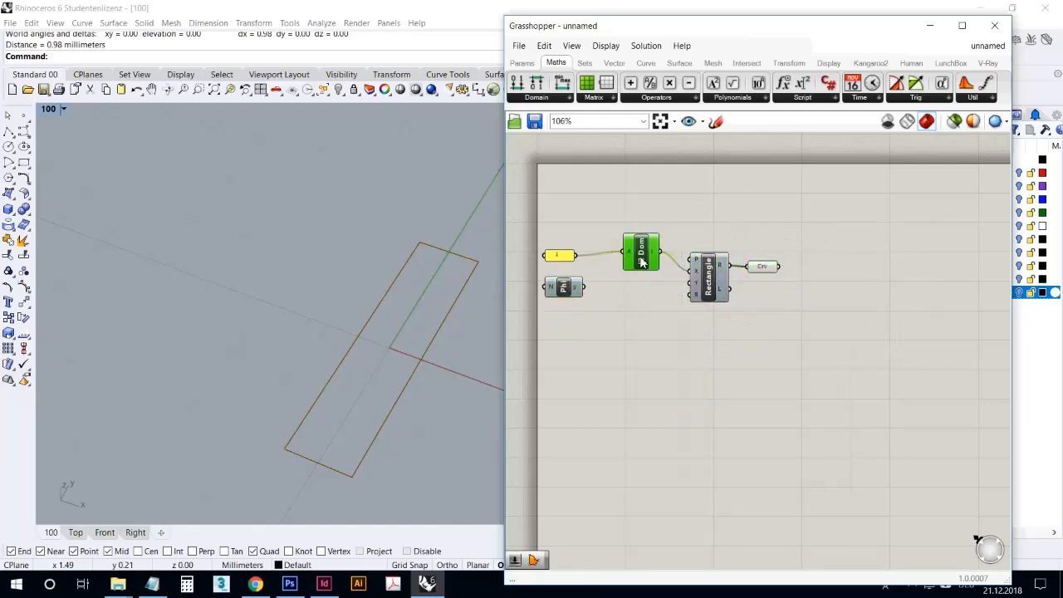
alt+drag(640, 260, 647, 295)
click(672, 324)
right_drag(427, 316, 477, 375)
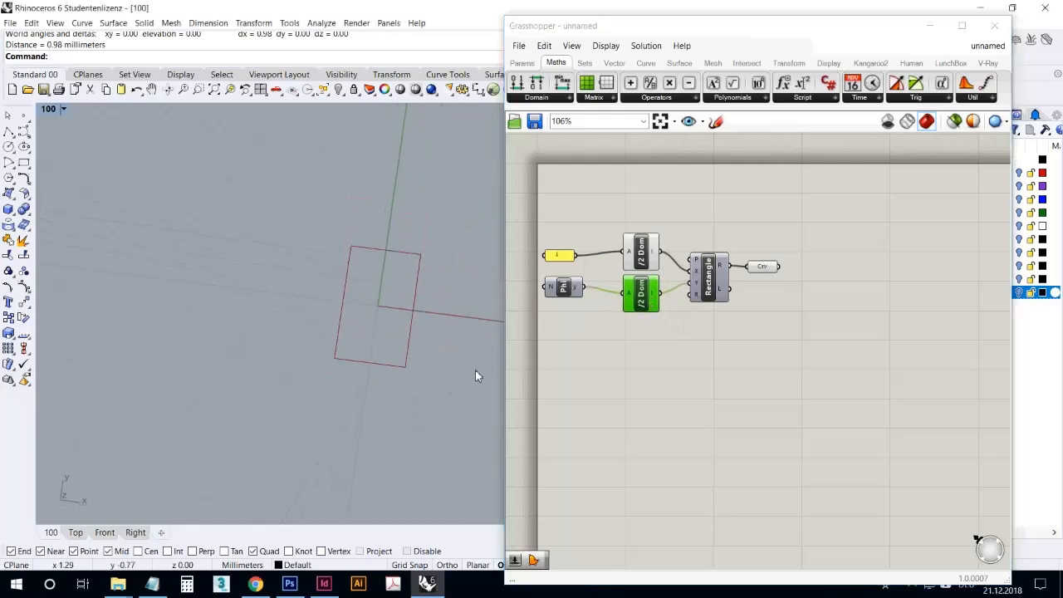
Measure the rectangle's long and short sides in the Top view with the Distance command
double_click(49, 109)
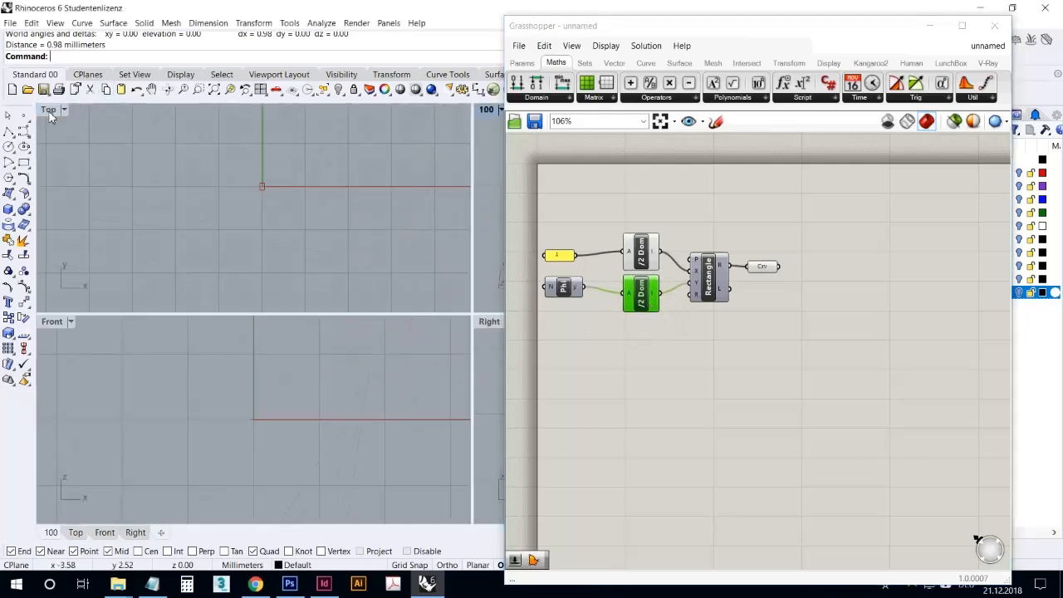
double_click(48, 109)
scroll(151, 249, up, 8)
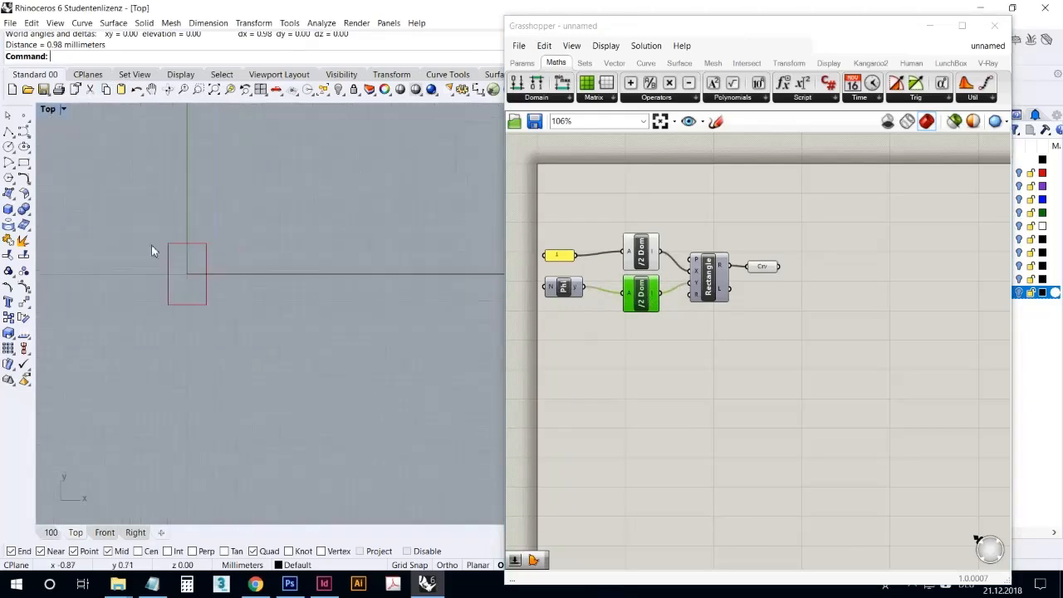
text(dist)
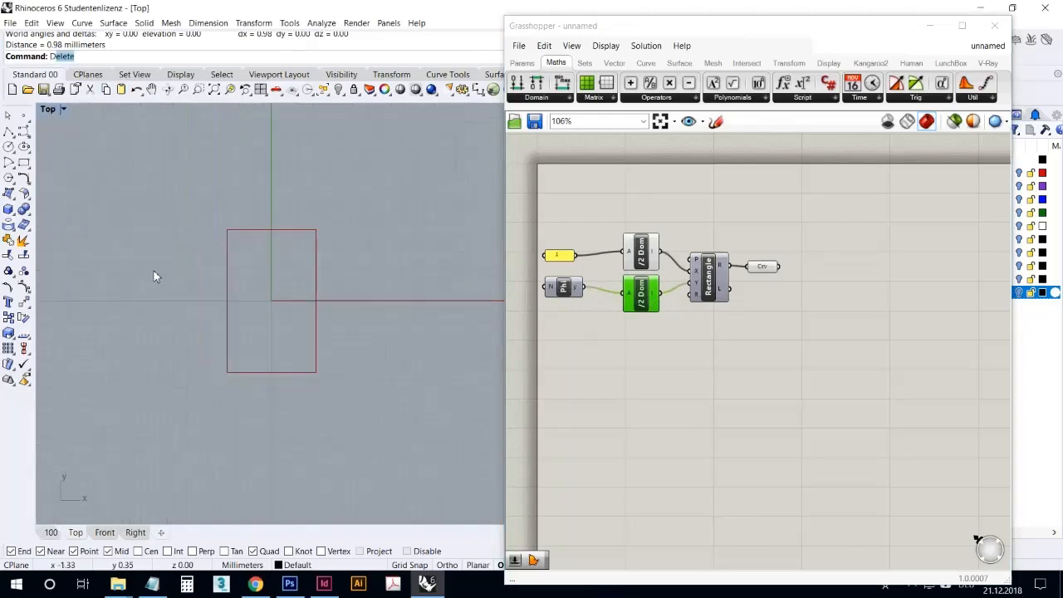
key(Return)
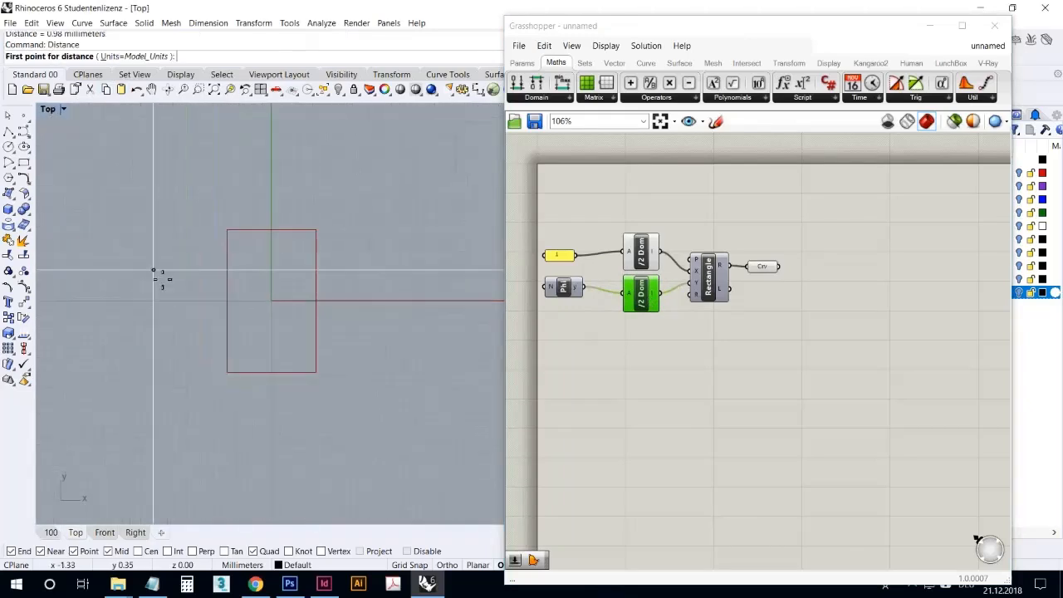
click(230, 233)
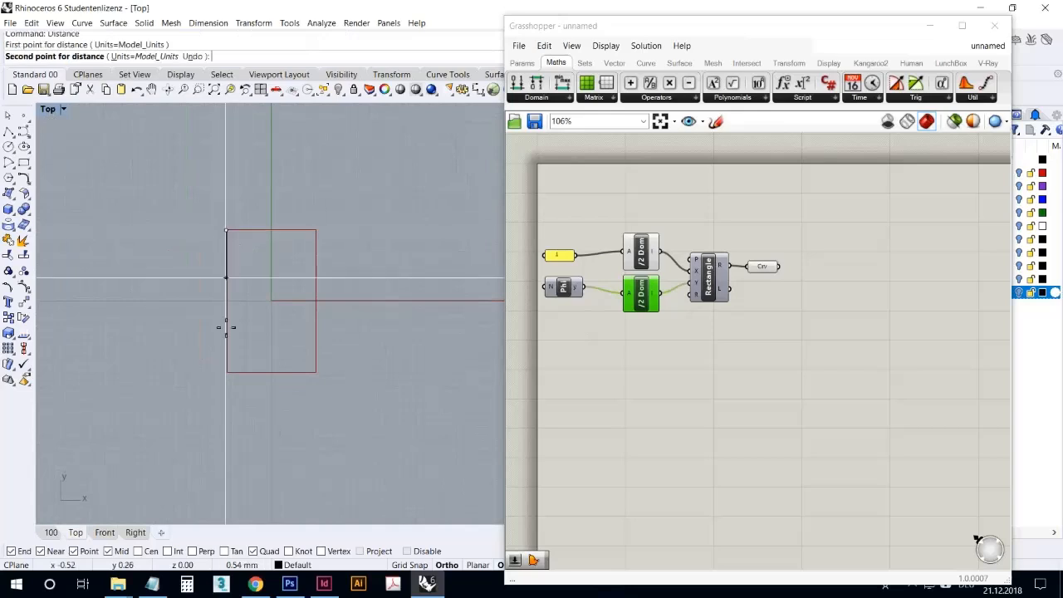
click(225, 371)
key(Return)
click(225, 371)
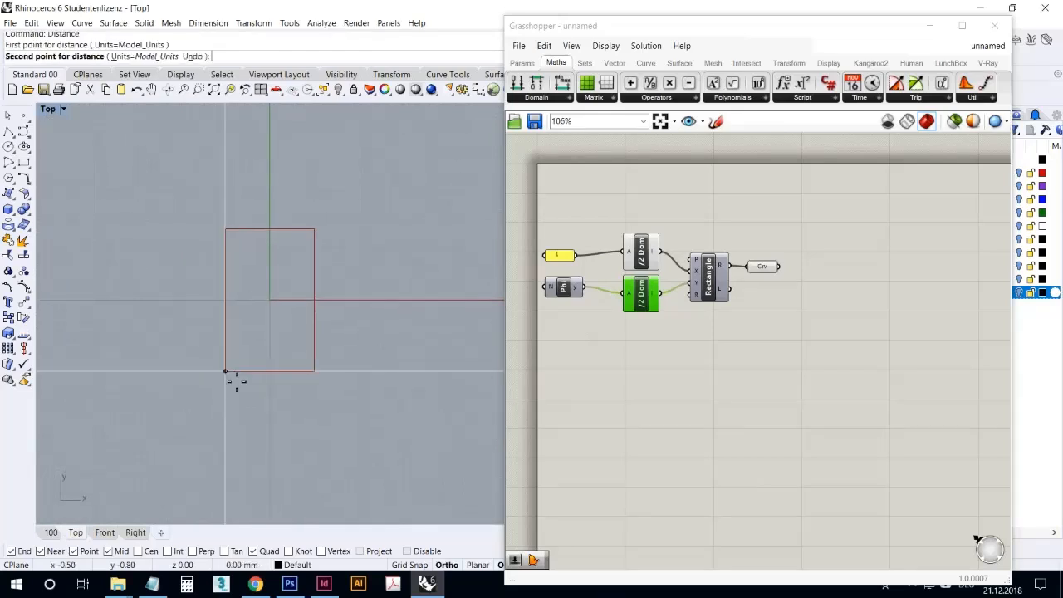
click(314, 377)
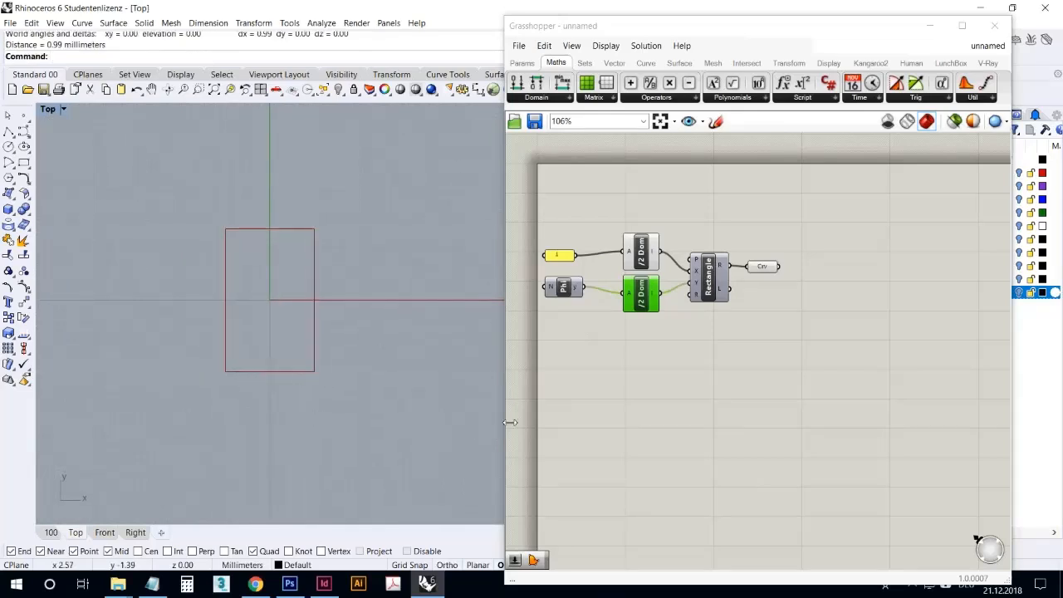
Return to the perspective viewport named 100 and view the centred rectangle at an angle
click(693, 365)
right_drag(227, 207, 160, 196)
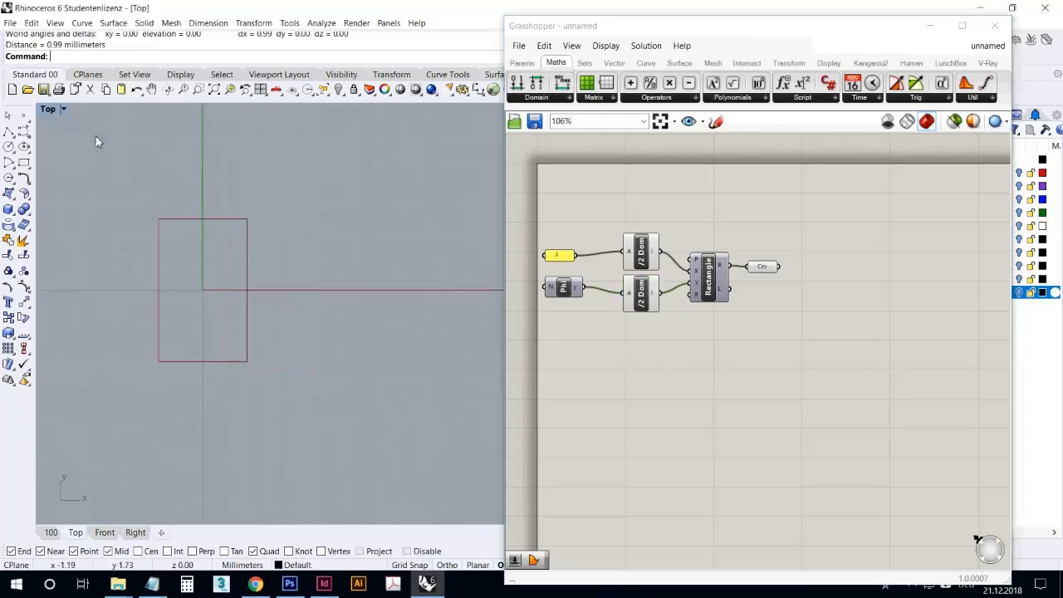
double_click(44, 108)
double_click(489, 109)
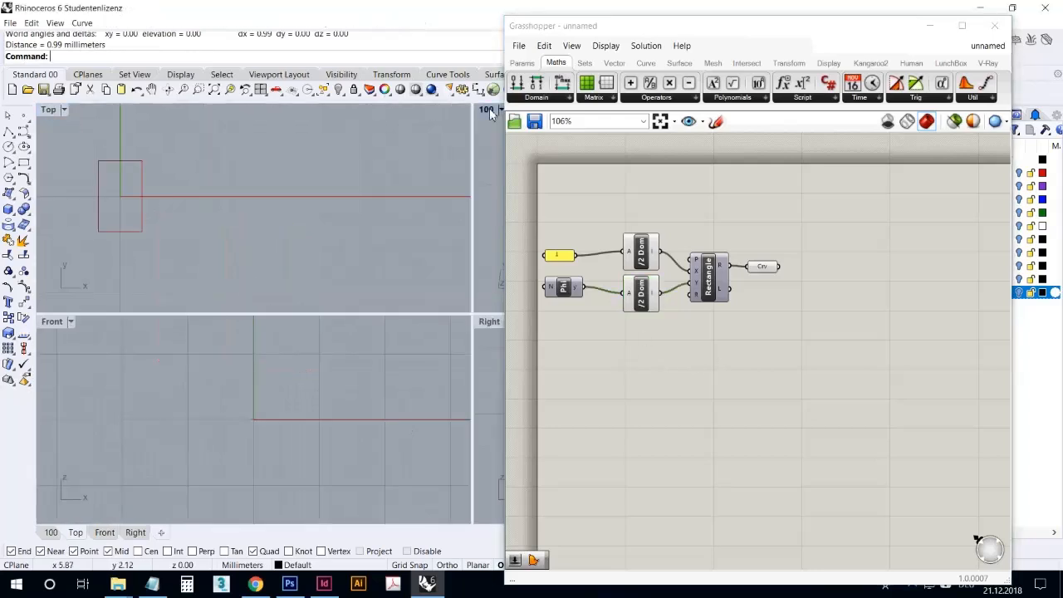
right_drag(115, 195, 516, 384)
click(653, 379)
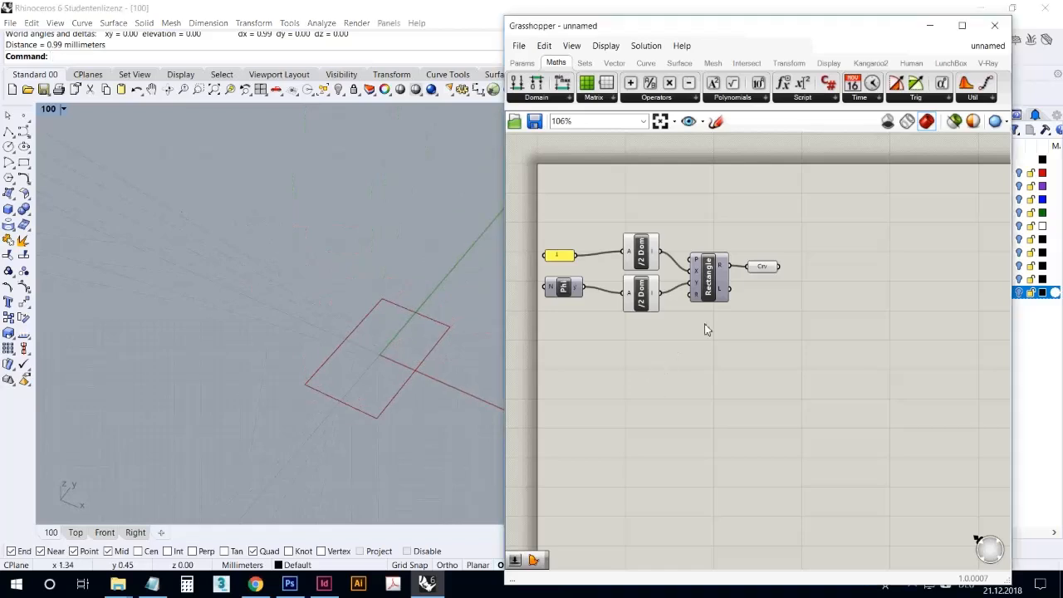
Duplicate the Rectangle component together with its curve parameter and place the copy below the original
drag(771, 275, 760, 277)
drag(792, 313, 690, 247)
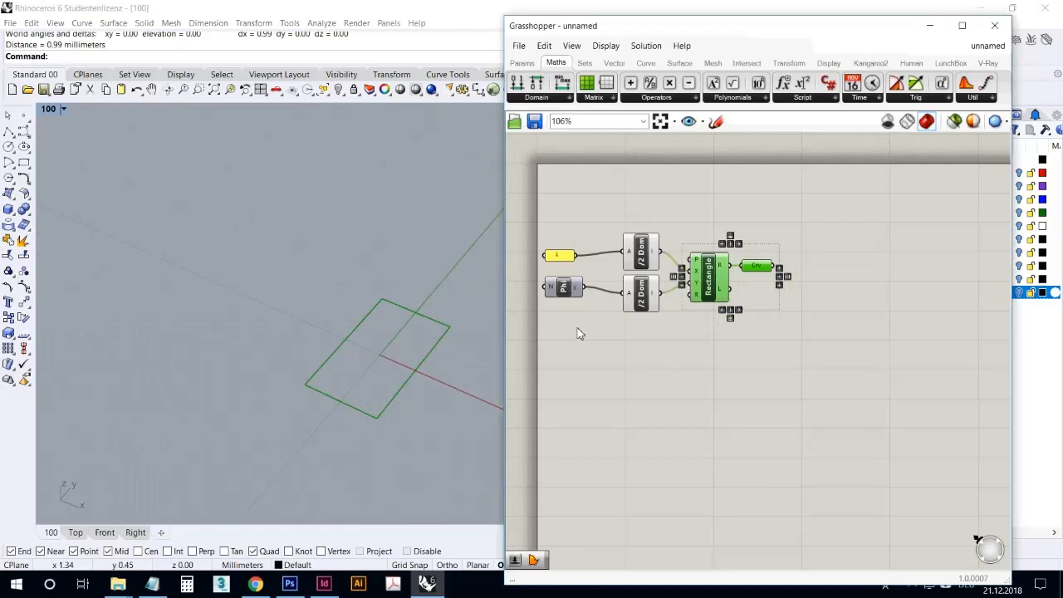
alt+drag(718, 282, 718, 371)
click(674, 451)
mouse_move(400, 405)
right_down()
mouse_move(420, 391)
mouse_move(412, 396)
right_up()
Shift both Rectangle components and their curve parameters farther from the /2 Dom clusters to make room for plane inputs
drag(739, 259, 704, 255)
drag(708, 272, 734, 266)
click(717, 213)
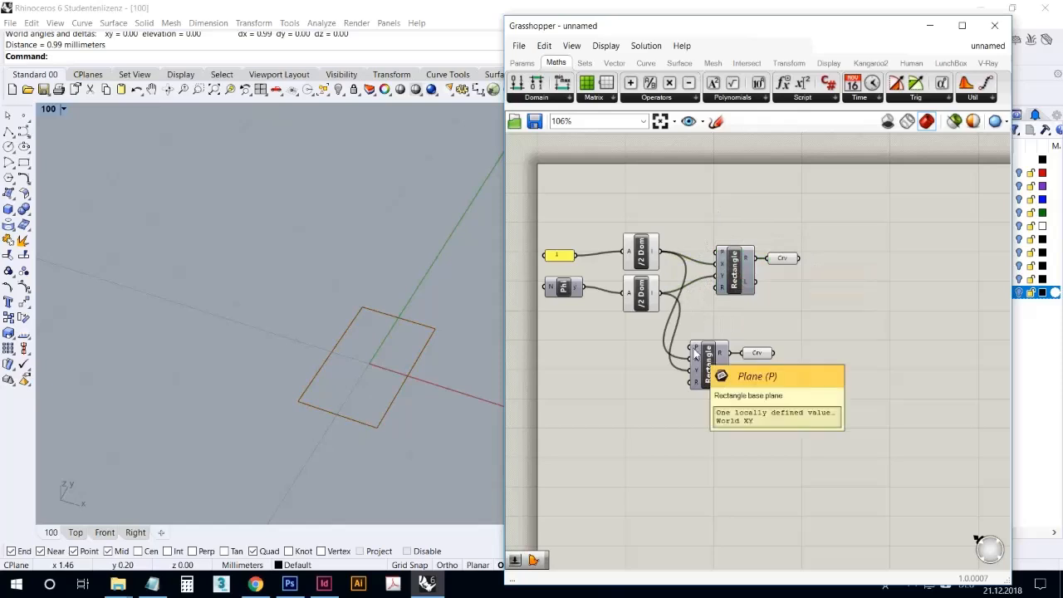
drag(770, 415, 724, 362)
drag(722, 367, 745, 366)
click(773, 395)
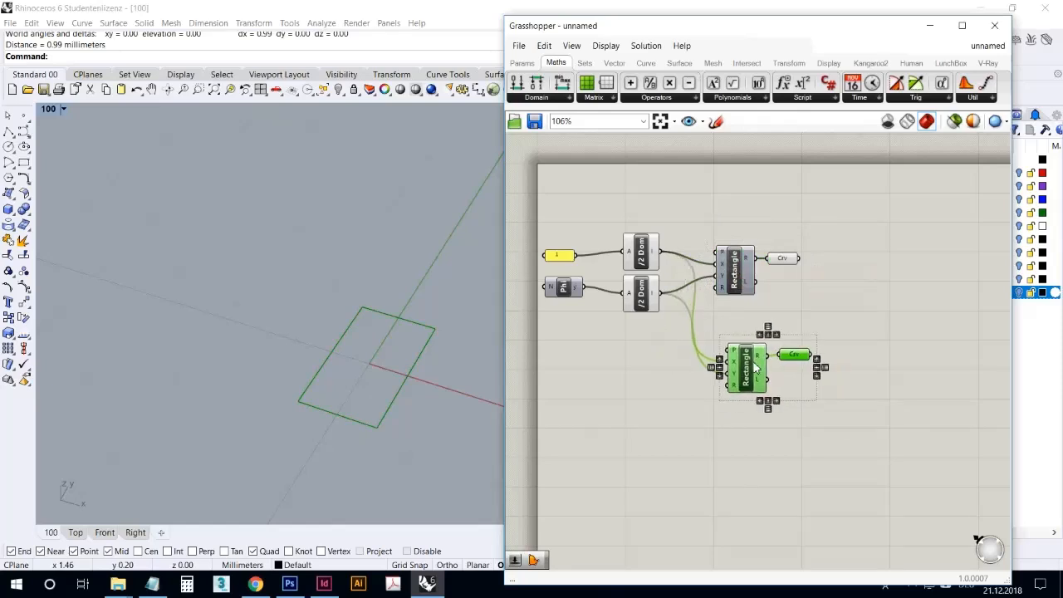
Add an XZ Plane component and wire it into the plane input of the lower Rectangle component
click(614, 64)
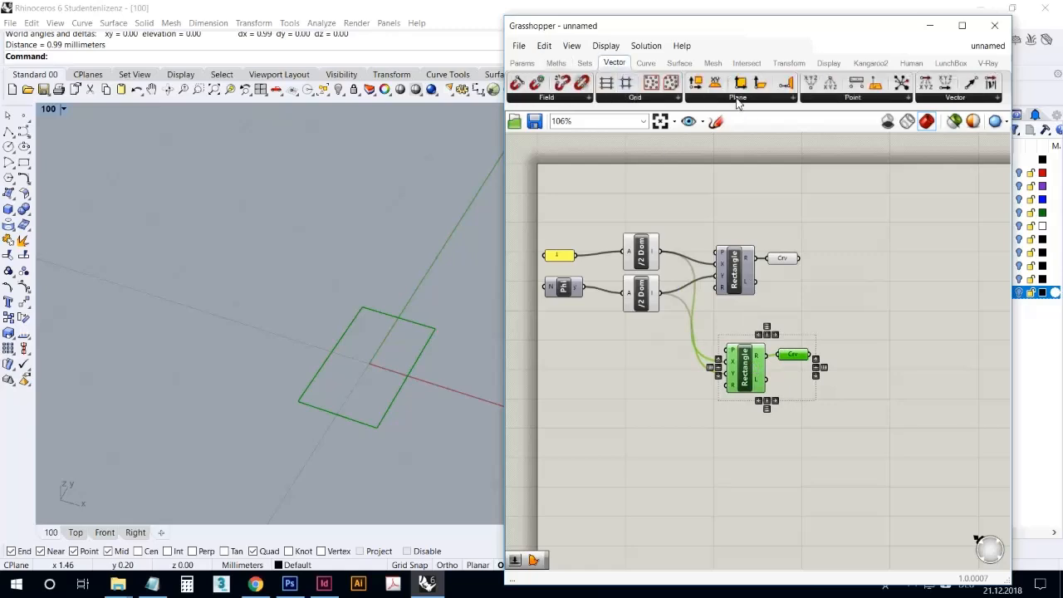
click(737, 98)
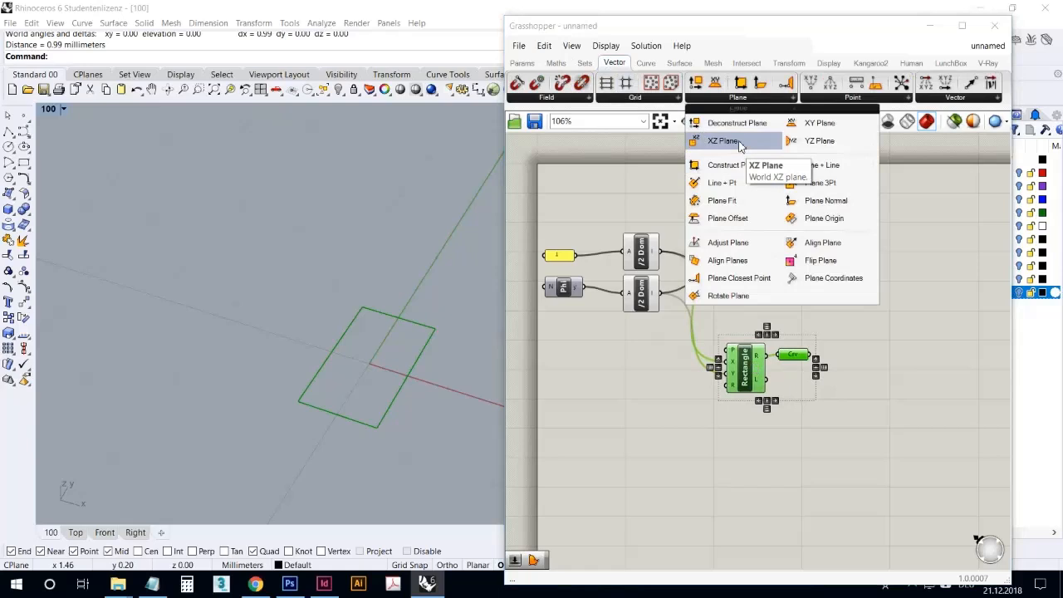
click(722, 141)
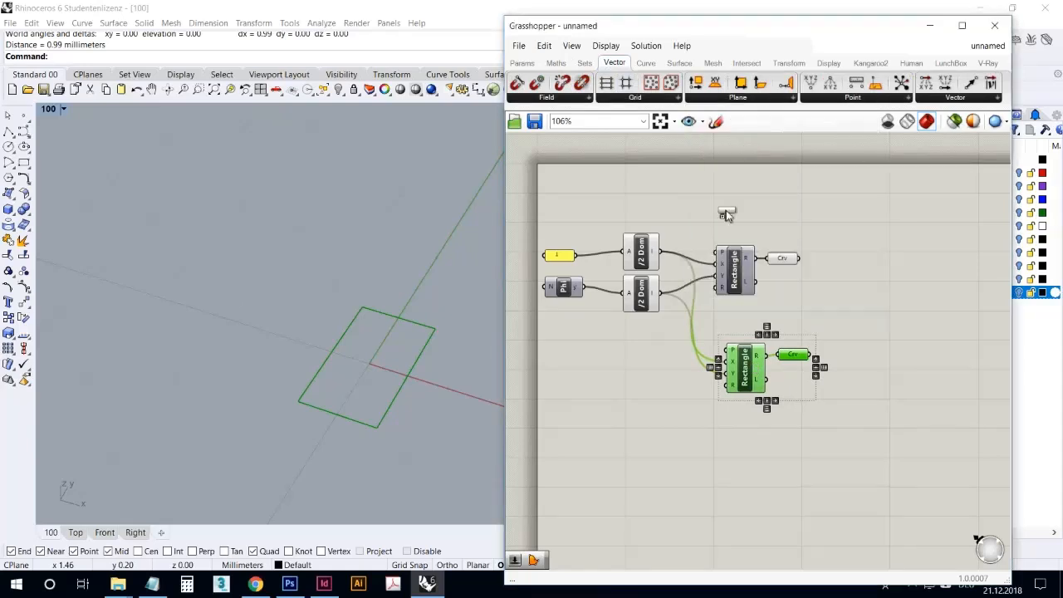
click(677, 350)
mouse_move(698, 348)
mouse_down()
mouse_move(713, 359)
mouse_move(729, 350)
mouse_move(691, 352)
mouse_up()
Turn off the preview of the XZ Plane component
right_click(696, 322)
right_drag(323, 324, 349, 324)
click(685, 354)
right_click(672, 333)
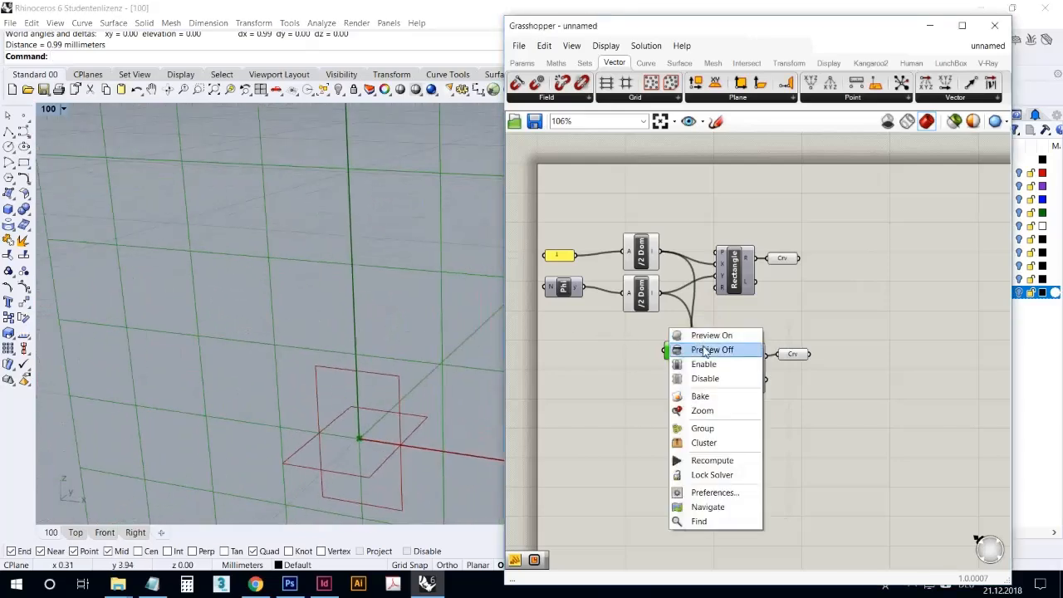
Switch to Chrome to study the enlarged golden-rectangles image of the icosahedron on Wikipedia, and return to Rhino
click(256, 584)
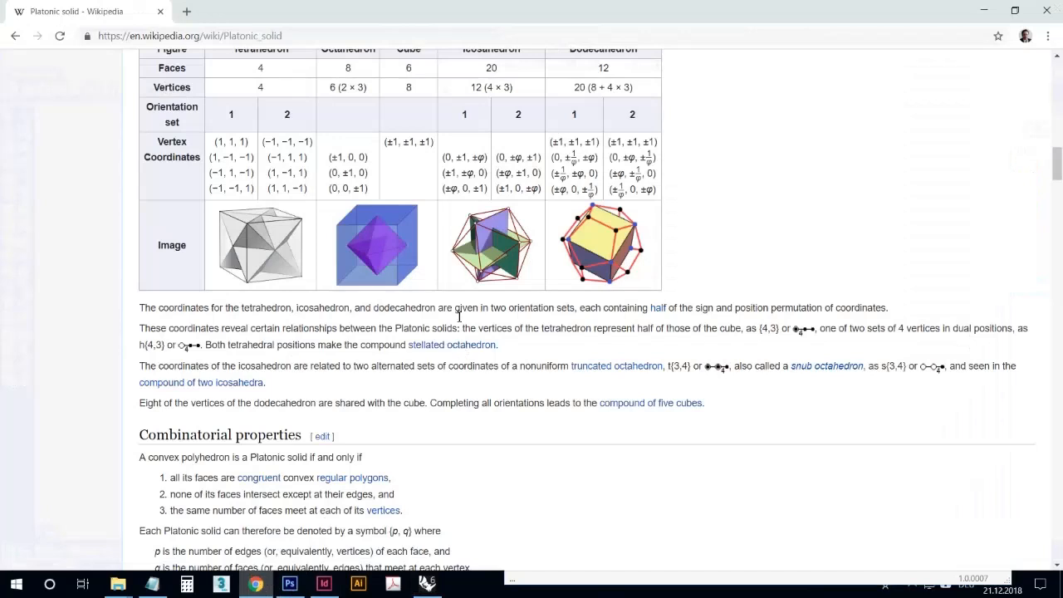
click(491, 268)
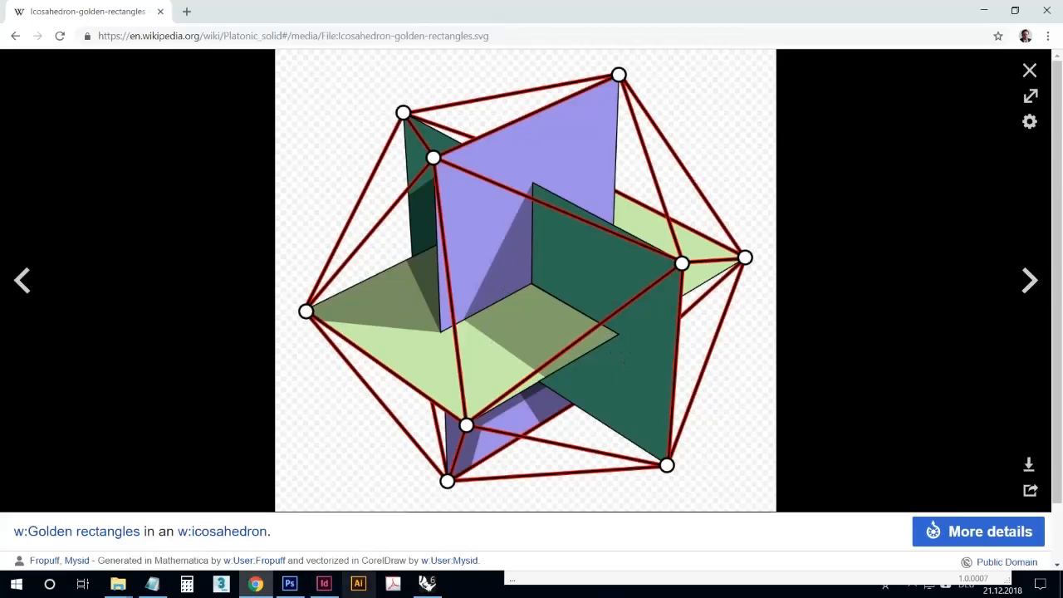
mouse_move(427, 585)
click(434, 546)
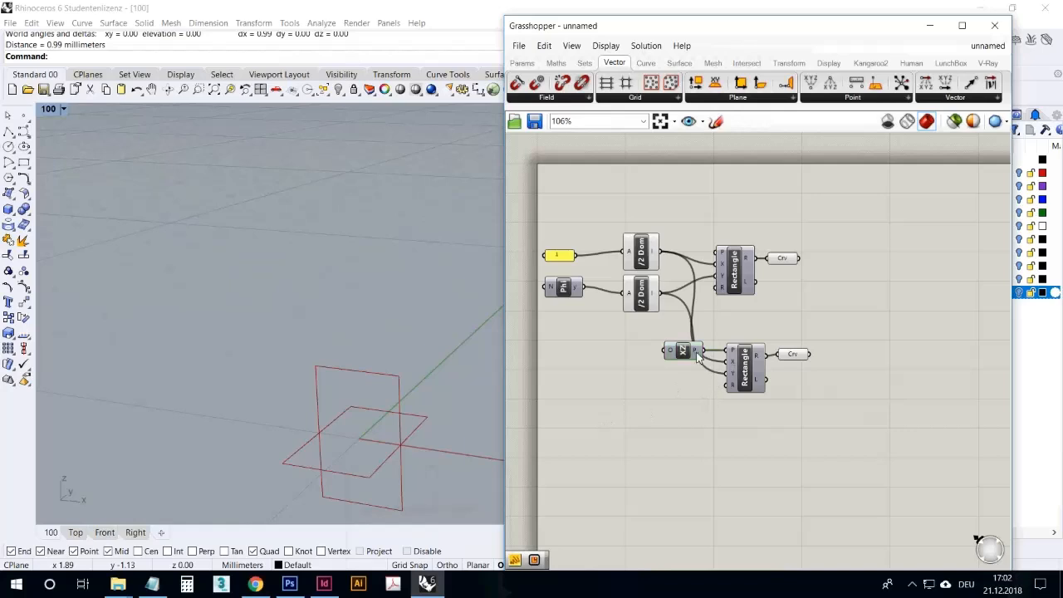
Swap the two /2 Dom connections at the X and Y inputs of the Rectangle on the XZ plane
drag(679, 351, 723, 377)
drag(661, 293, 727, 367)
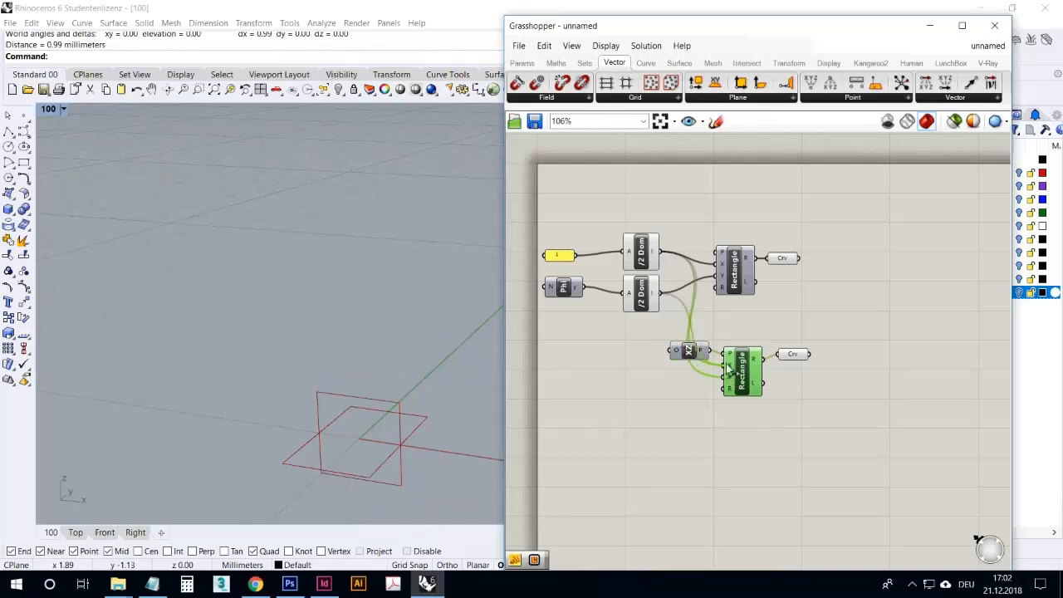
click(700, 420)
right_drag(446, 391, 441, 434)
Duplicate the first Rectangle component with its curve parameter and place the copy below the XZ-plane Rectangle
click(807, 366)
drag(810, 309, 711, 223)
alt+drag(735, 262, 744, 437)
click(804, 391)
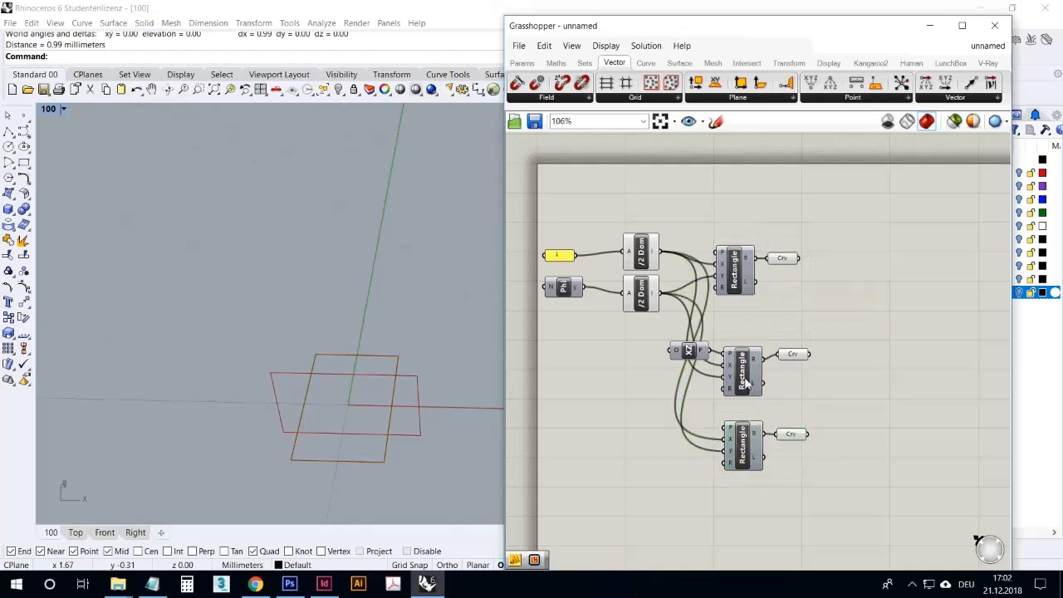
Add a YZ Plane component and wire it into the plane input of the third Rectangle component
click(716, 99)
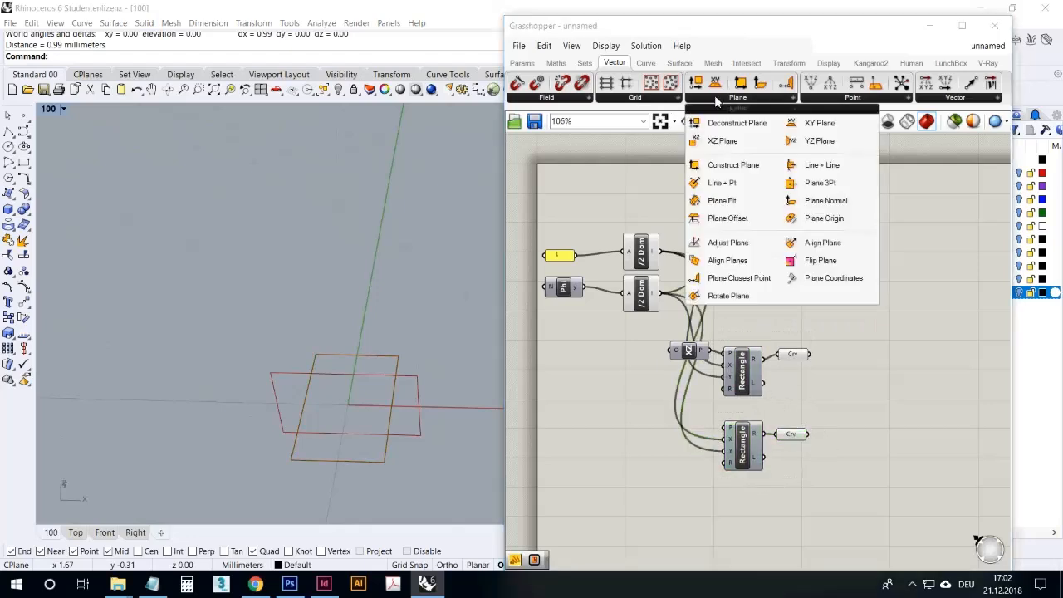
drag(835, 143, 646, 416)
right_drag(378, 363, 325, 355)
drag(665, 416, 726, 429)
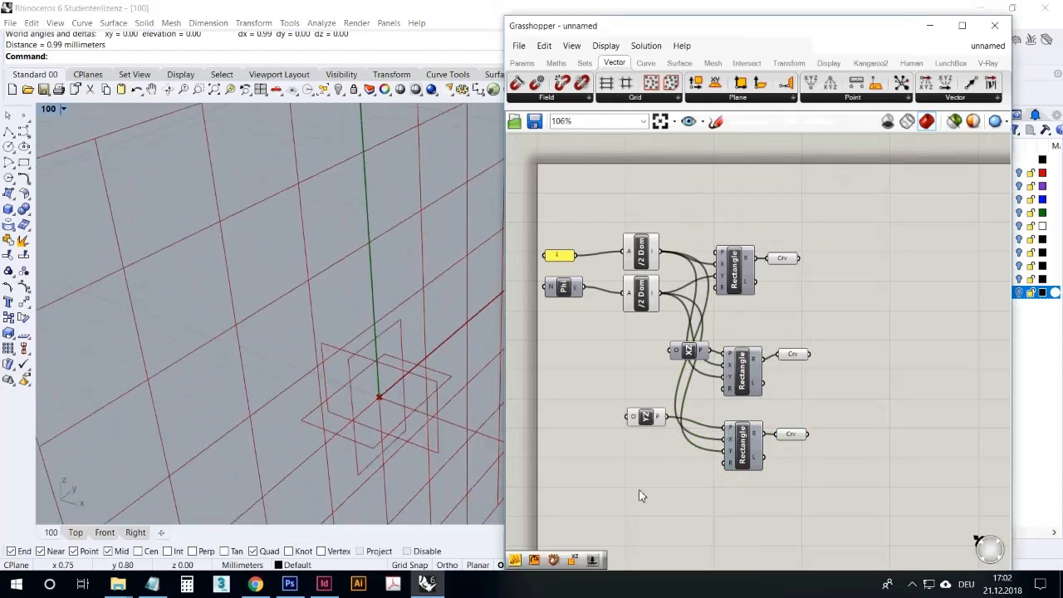
Turn off the YZ Plane component's preview and move the component closer to the third Rectangle
click(642, 421)
right_click(653, 366)
click(700, 387)
mouse_move(343, 361)
right_down()
mouse_move(491, 368)
mouse_move(484, 274)
mouse_move(408, 332)
mouse_move(335, 362)
mouse_move(347, 366)
right_up()
click(817, 475)
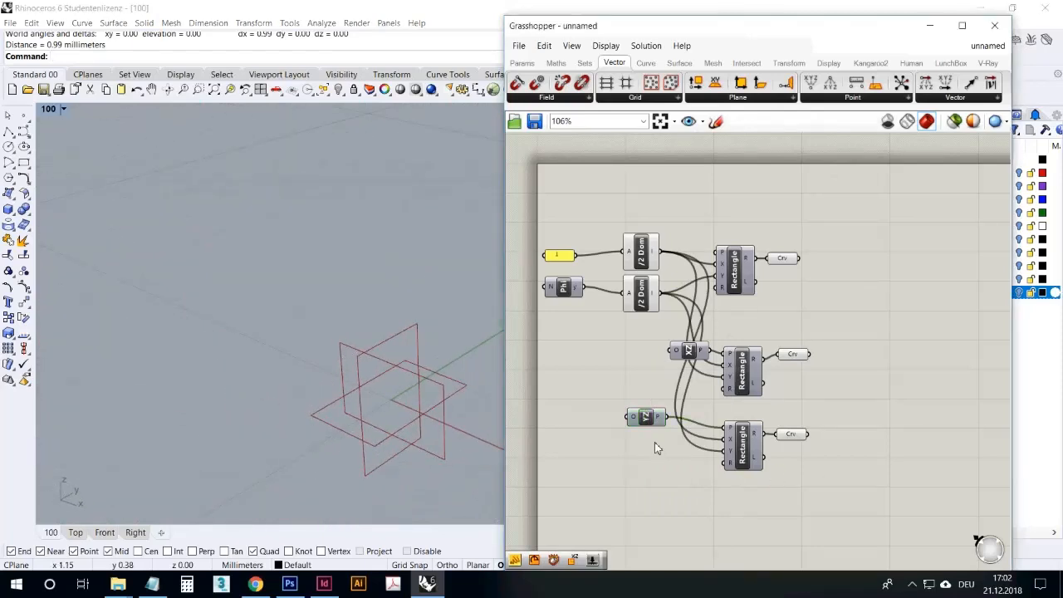
right_drag(659, 442, 602, 439)
drag(591, 418, 609, 428)
Add a Control Points component and feed it the first rectangle's curve parameter
right_drag(733, 440, 691, 458)
click(695, 465)
double_click(696, 462)
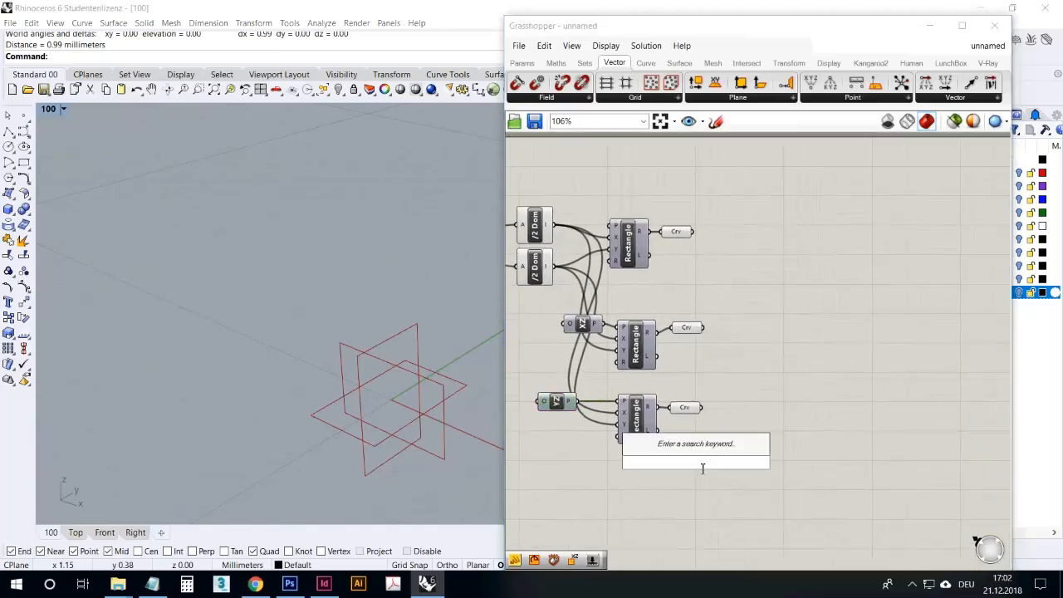
text(contro)
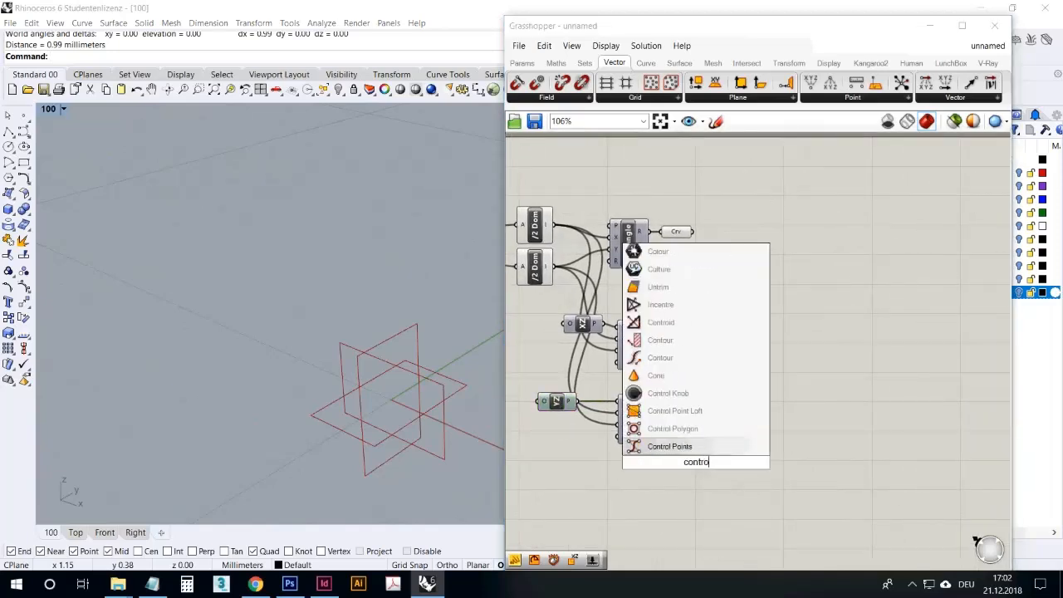
click(686, 446)
drag(692, 231, 728, 235)
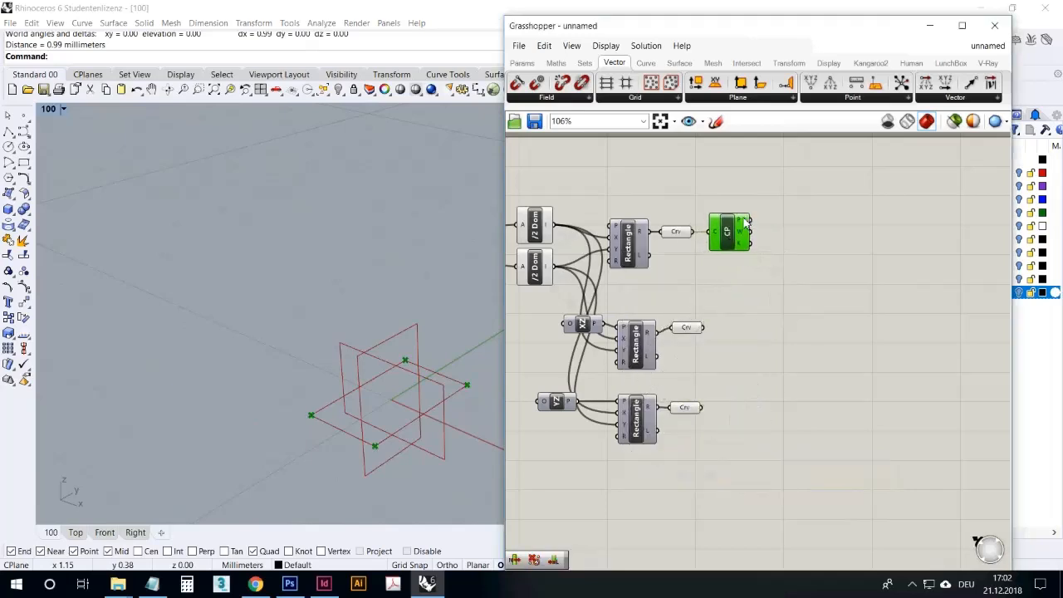
mouse_move(746, 221)
right_drag(327, 335, 365, 438)
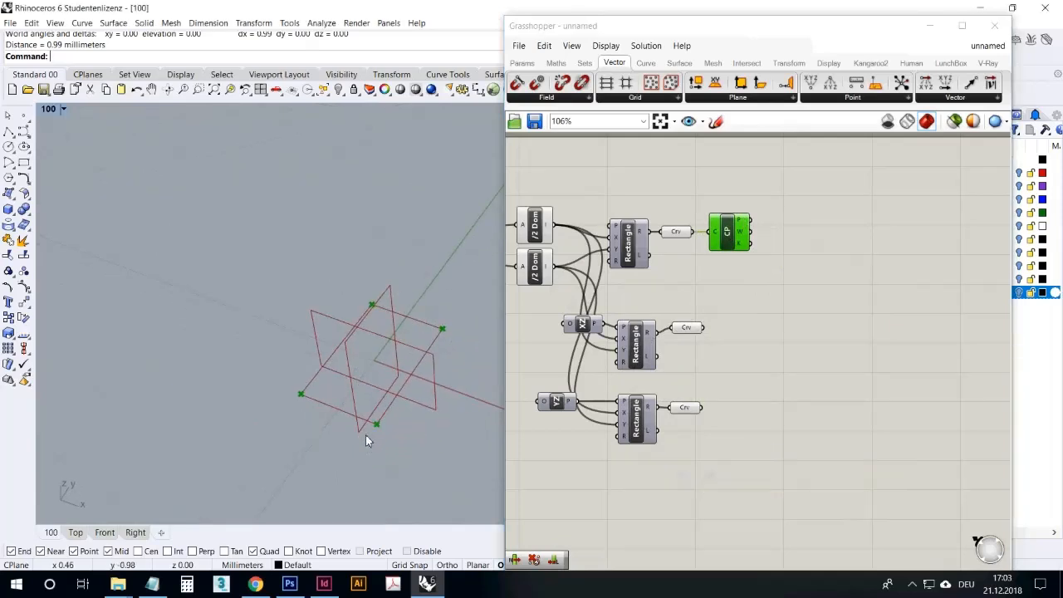
right_drag(390, 415, 373, 429)
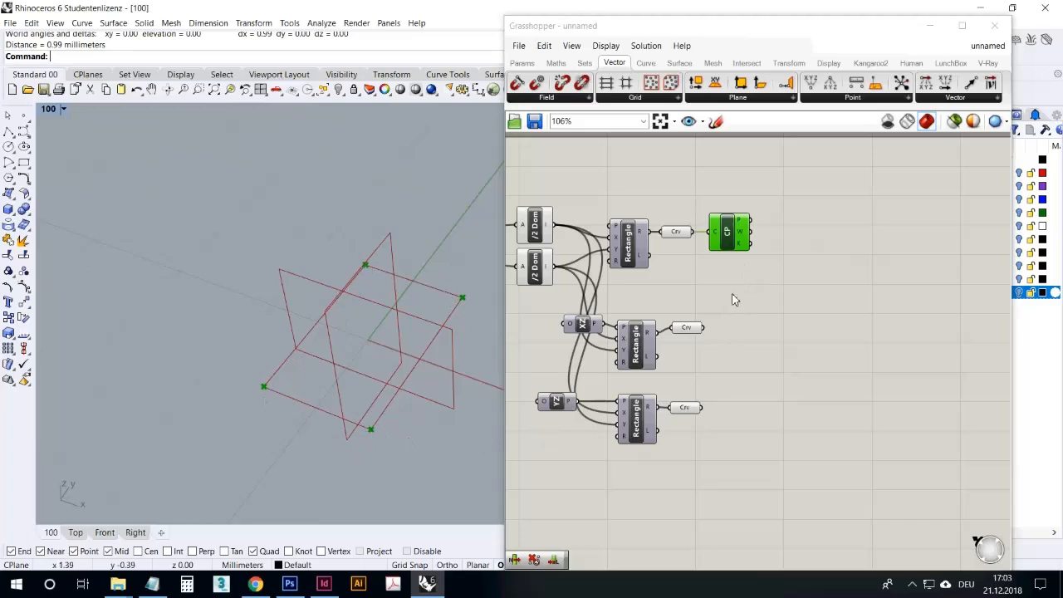
Add a Cull Duplicates component and connect the points output of the Control Points component to it
double_click(753, 290)
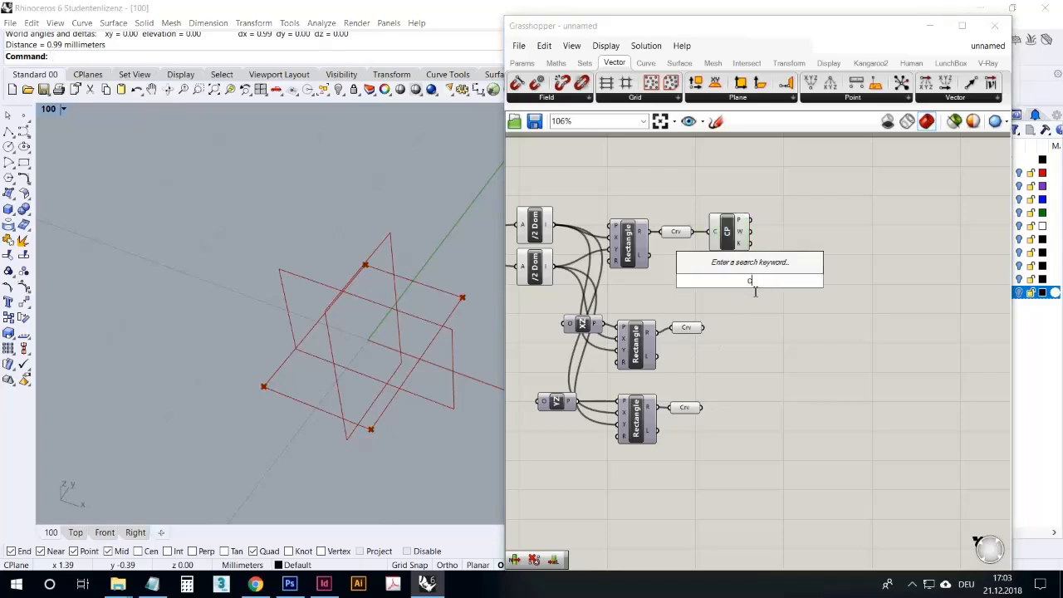
text(cull)
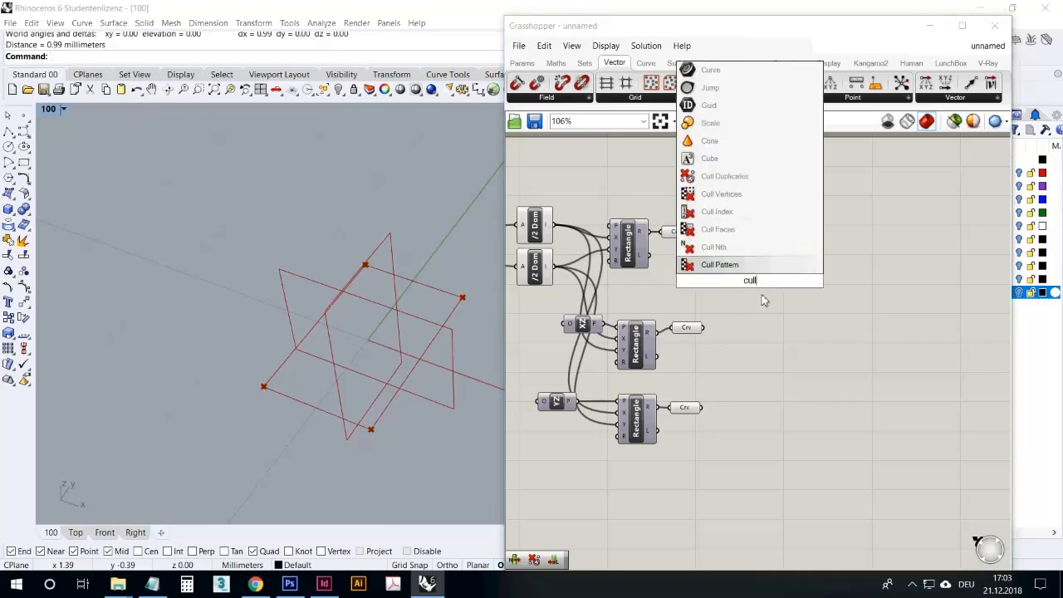
text( du)
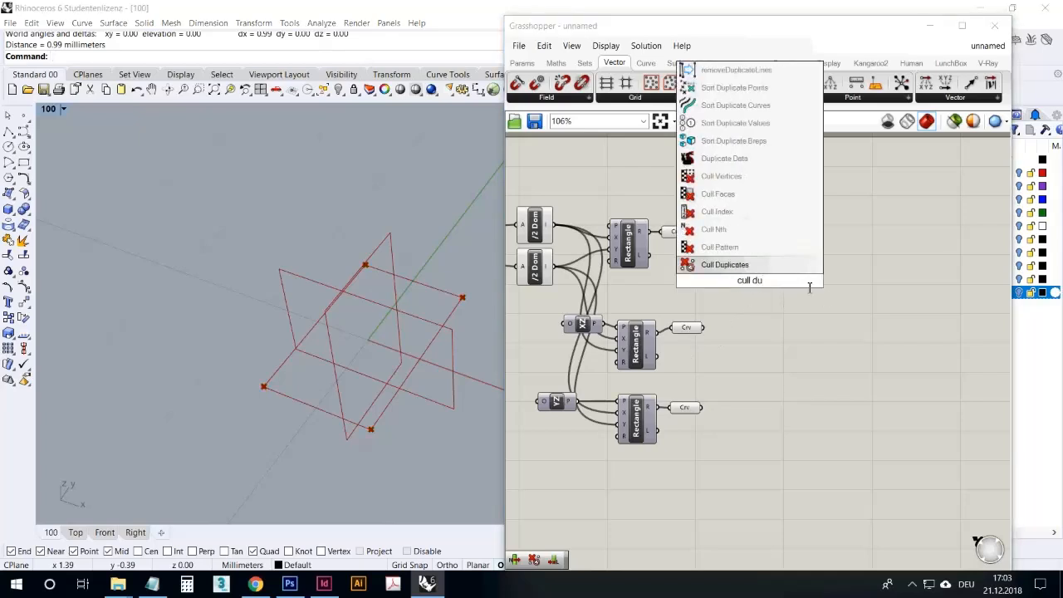
click(756, 267)
drag(754, 220, 777, 234)
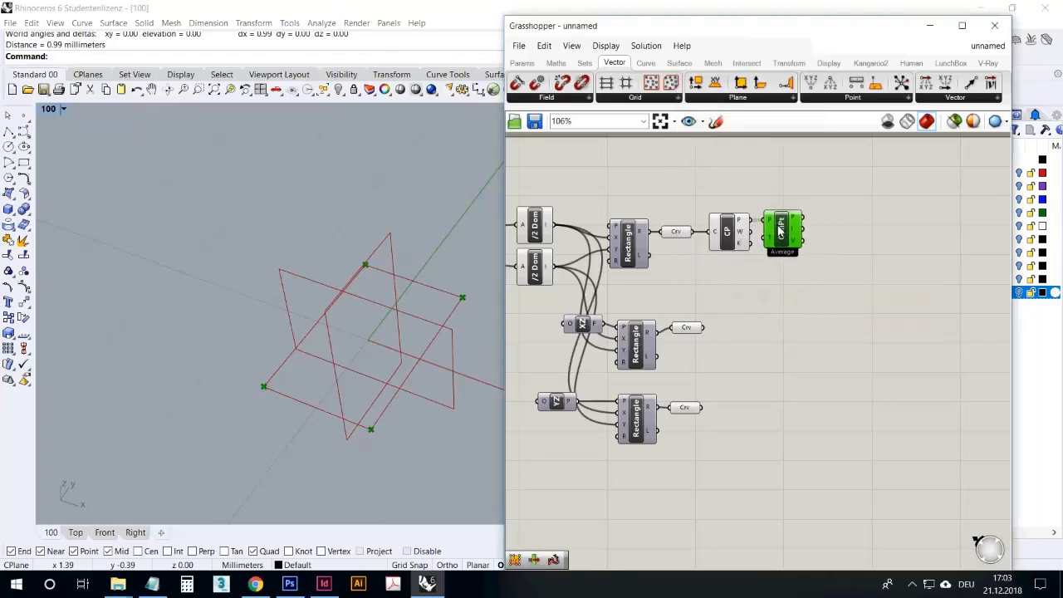
mouse_move(798, 218)
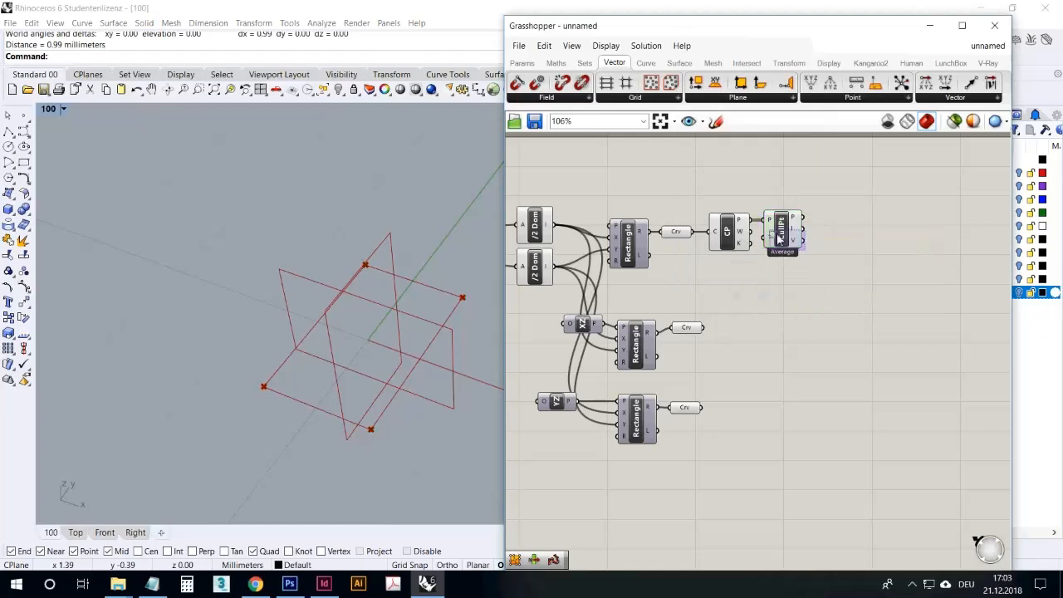
Duplicate the Control Points and Cull Duplicates pair for the second and third rectangles and wire each copy to its curve parameter
shift+click(724, 218)
alt+drag(744, 238, 765, 347)
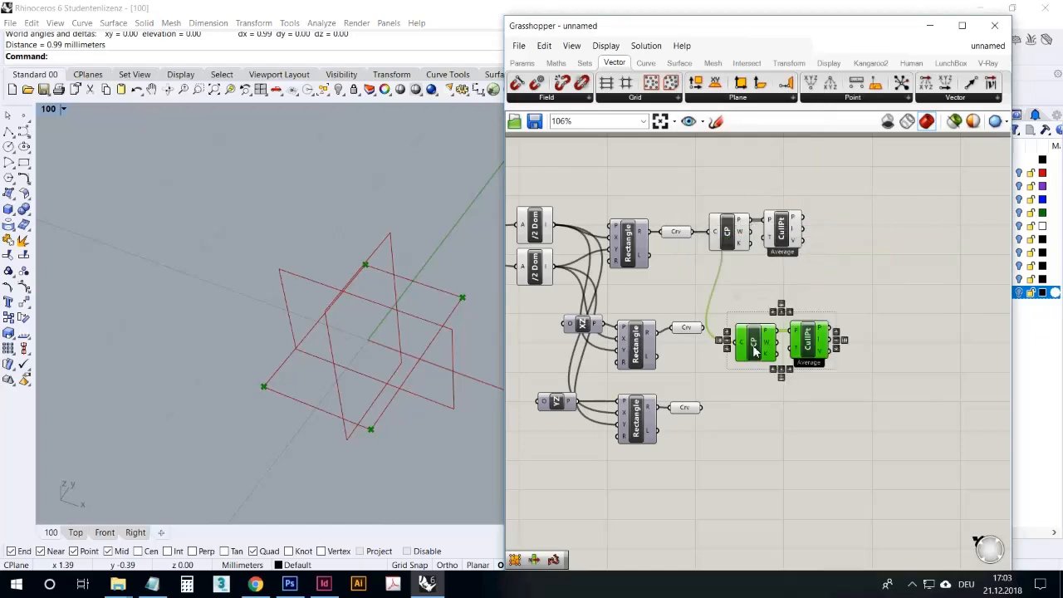
drag(703, 327, 735, 402)
key(ctrl+c)
key(ctrl+v)
click(742, 444)
drag(813, 444, 754, 406)
Align the first Control Points and Cull Duplicates pair with the two copies below it
click(789, 366)
drag(816, 264, 734, 214)
drag(733, 230, 755, 229)
click(800, 272)
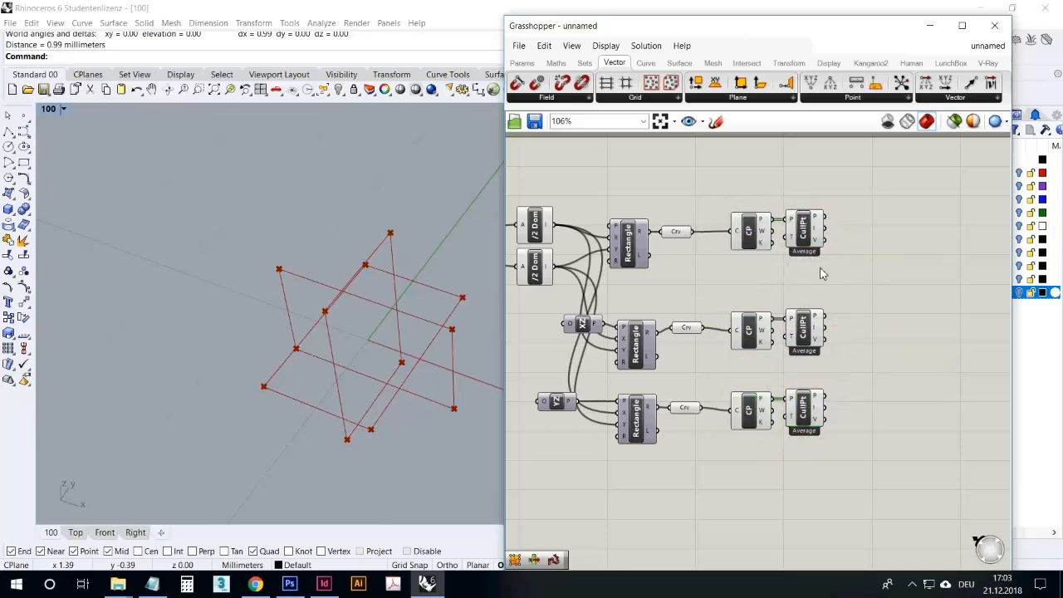
Add a Facet Dome component beyond the three Cull Duplicates components
click(712, 63)
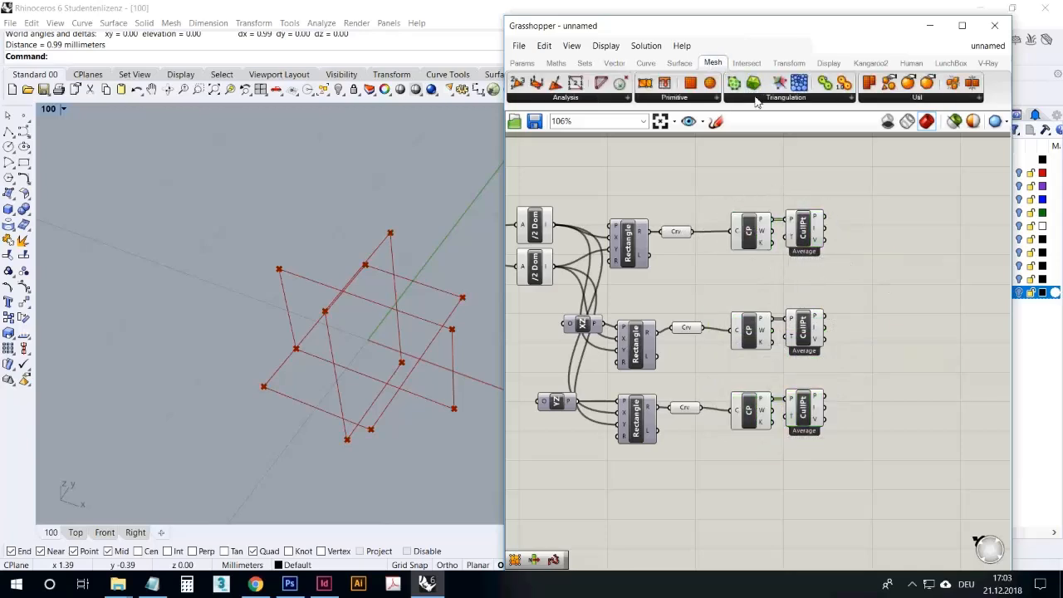
click(758, 100)
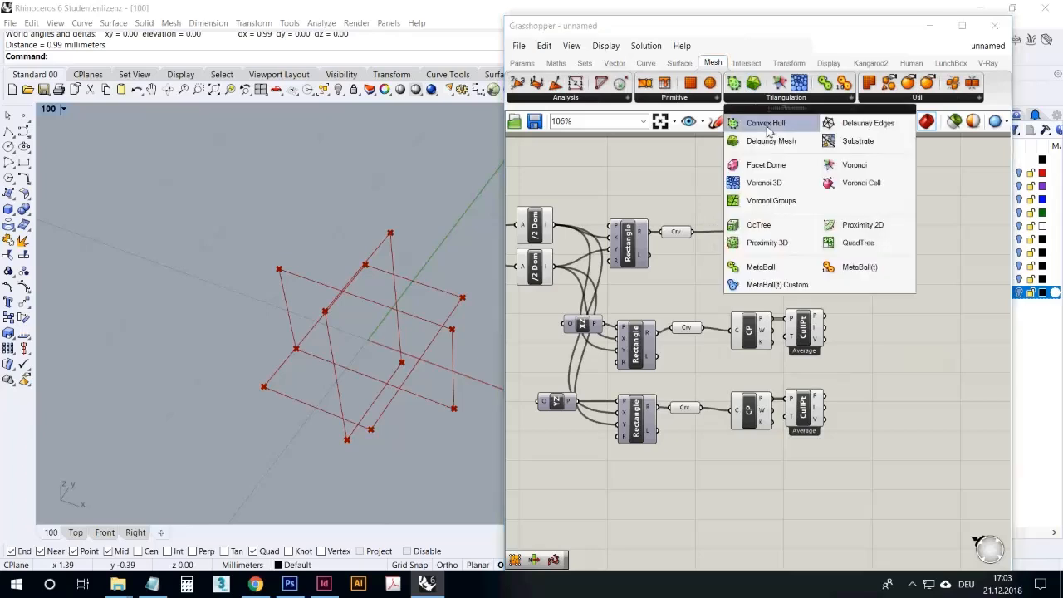
click(766, 166)
click(930, 274)
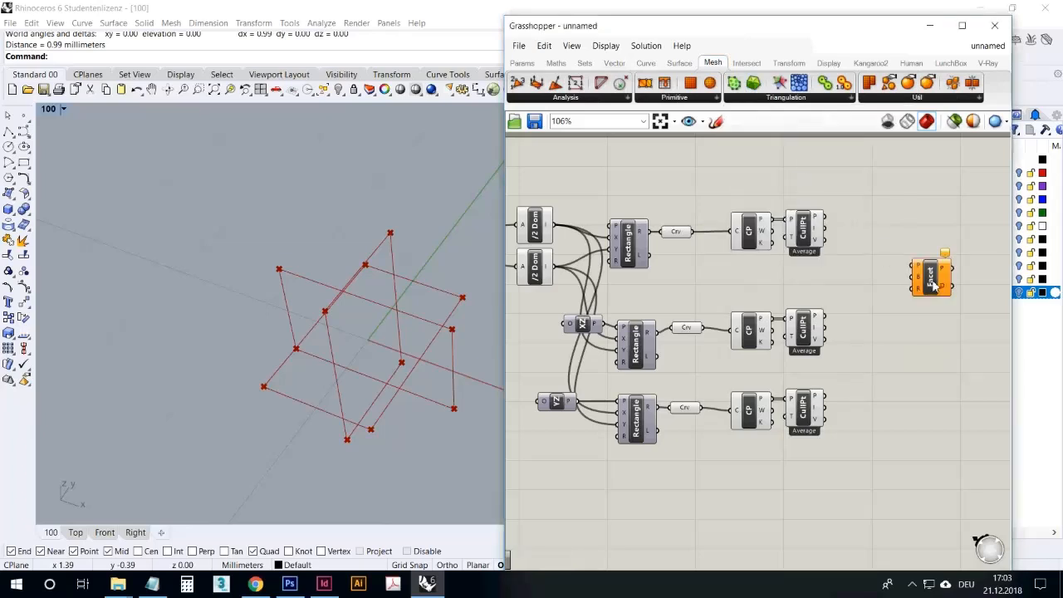
Connect the points outputs of all three Cull Duplicates components to the Facet Dome's points input
right_drag(902, 331, 855, 302)
drag(768, 189, 861, 238)
shift+drag(776, 289, 862, 241)
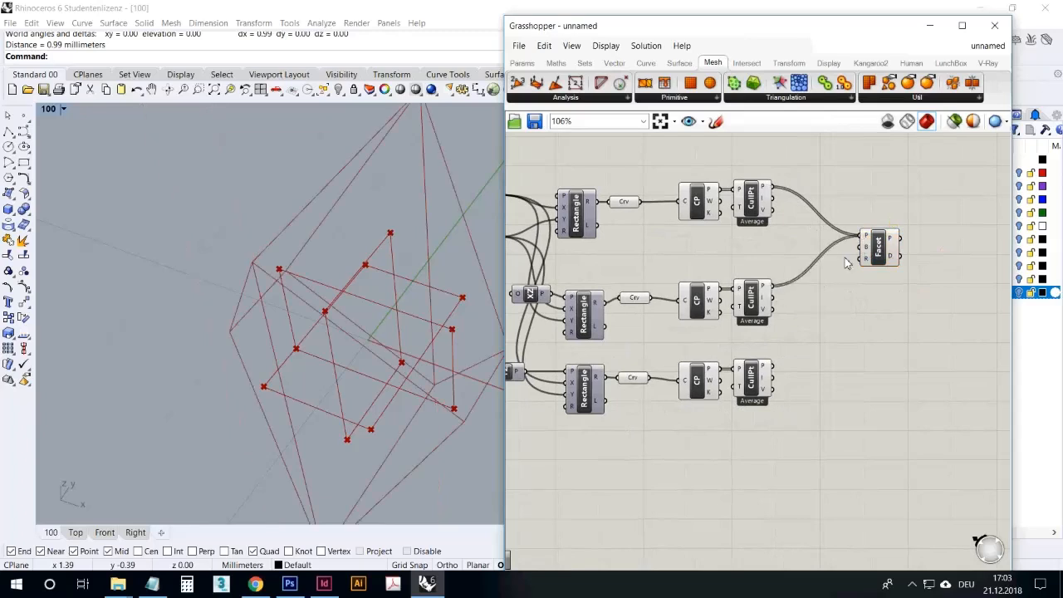
shift+drag(781, 371, 861, 239)
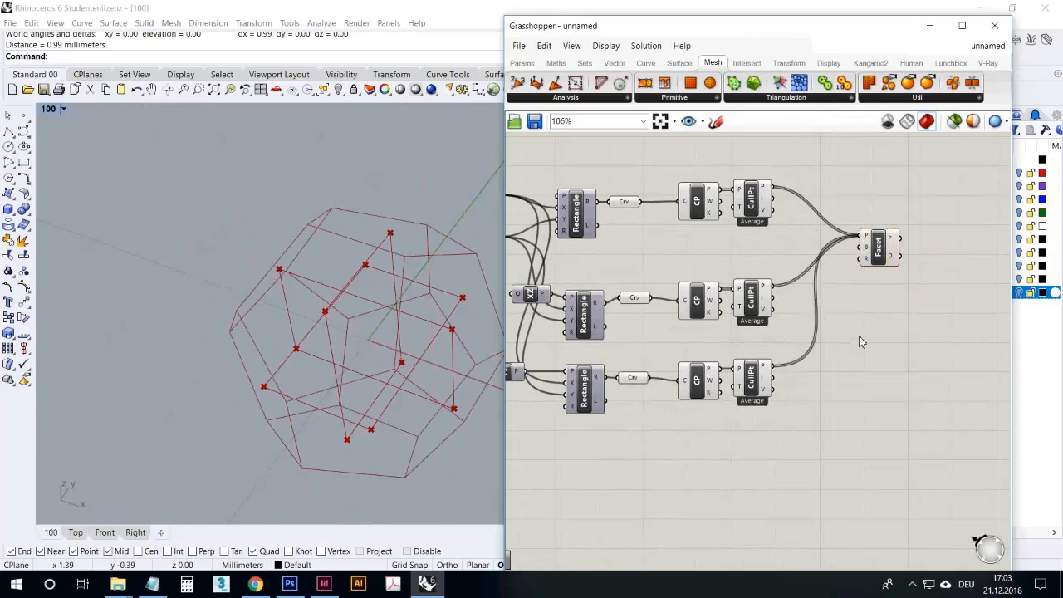
Centre the Facet Dome component beside the three Cull Duplicates components and examine the dodecahedron from several angles
click(382, 307)
right_drag(382, 307, 326, 271)
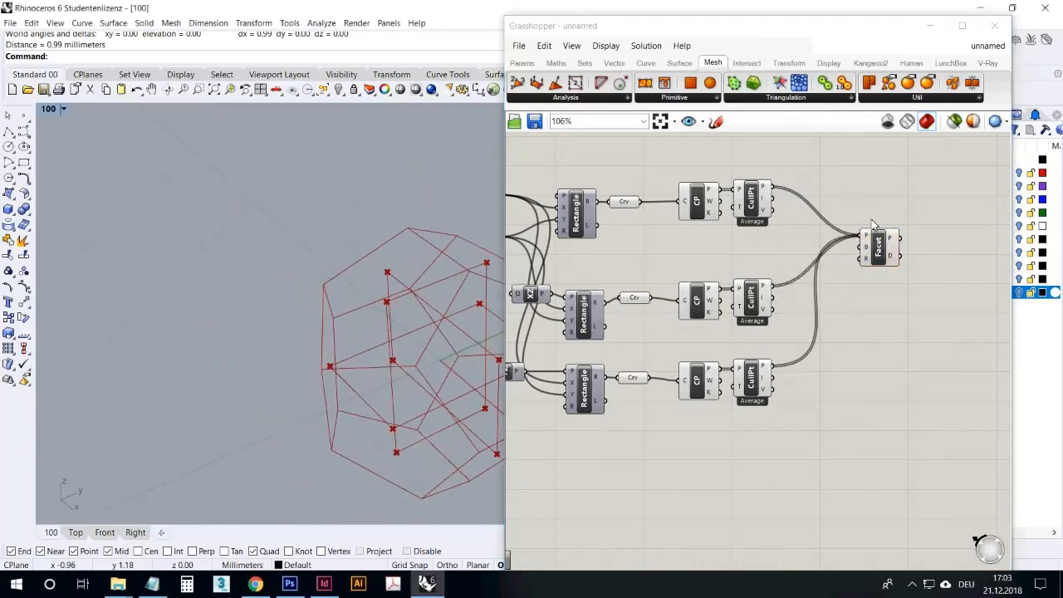
drag(887, 246, 905, 247)
right_drag(401, 278, 344, 321)
scroll(418, 294, down, 6)
scroll(423, 311, up, 7)
scroll(344, 320, down, 3)
scroll(343, 321, down, 2)
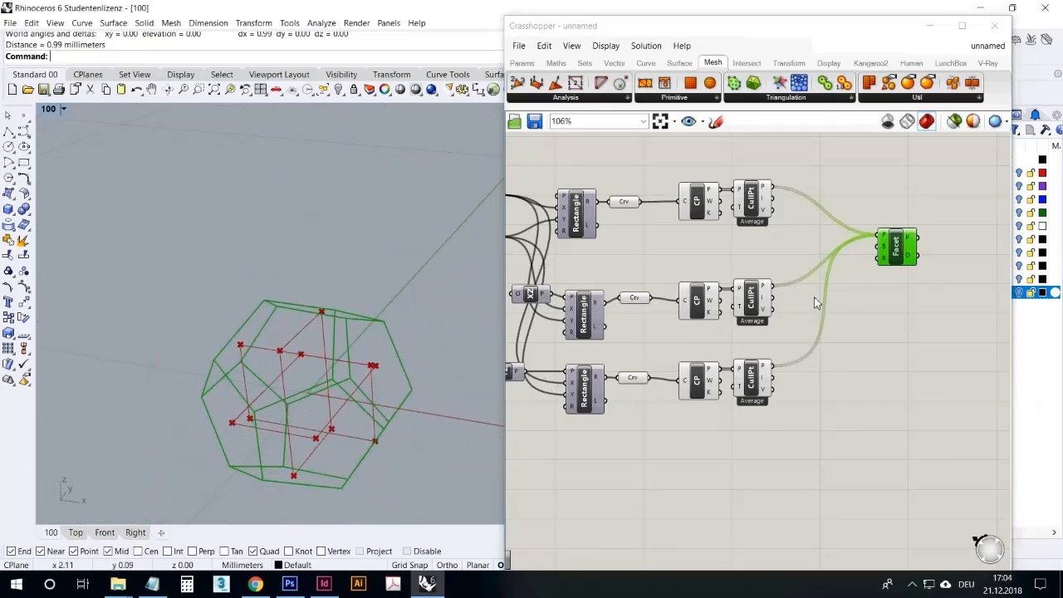
drag(897, 246, 877, 288)
right_drag(258, 365, 291, 413)
double_click(884, 381)
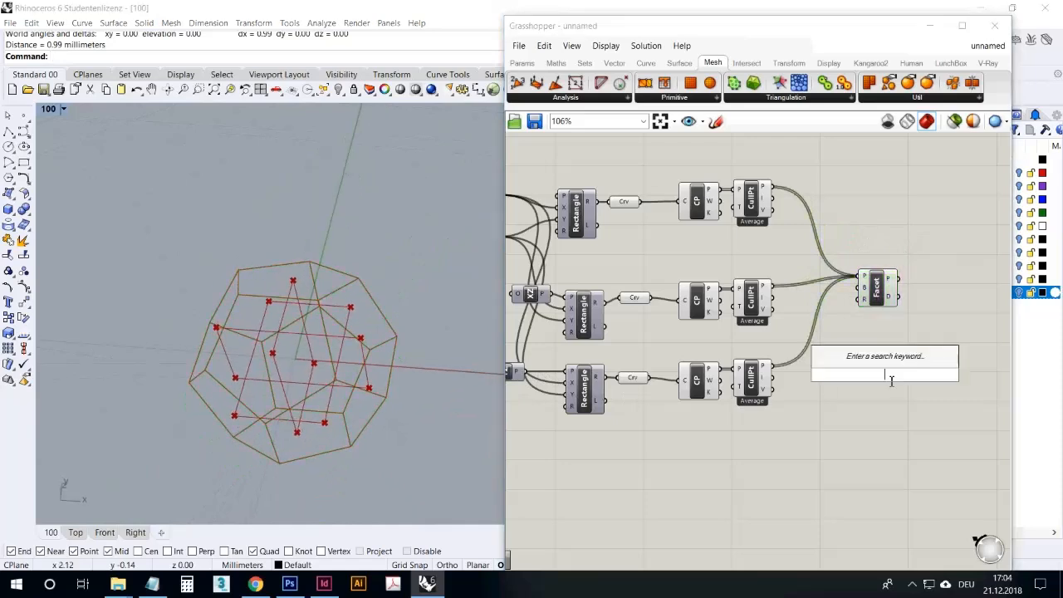
right_drag(804, 442, 712, 448)
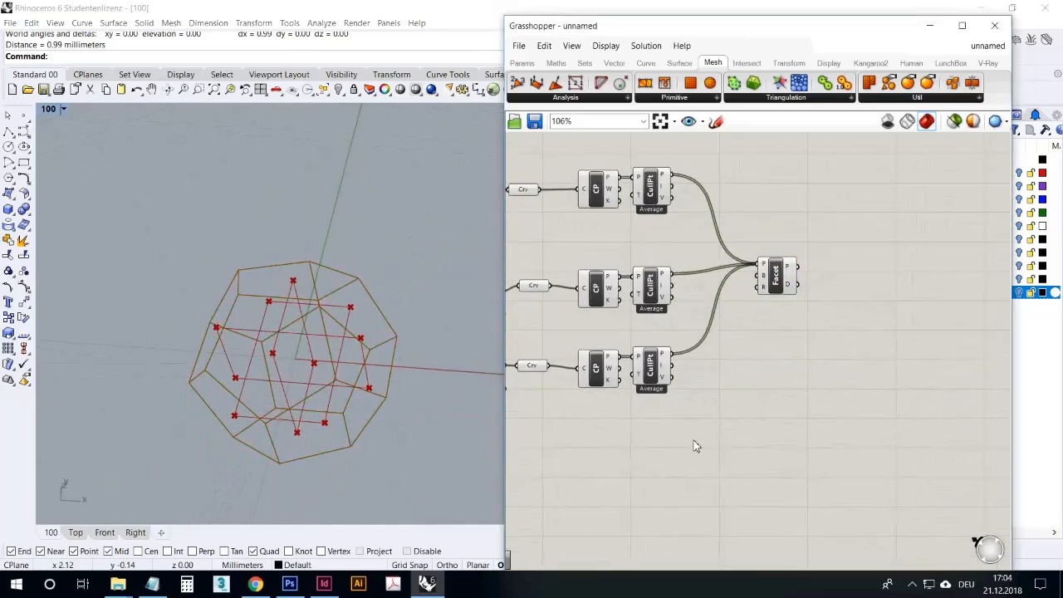
mouse_move(789, 263)
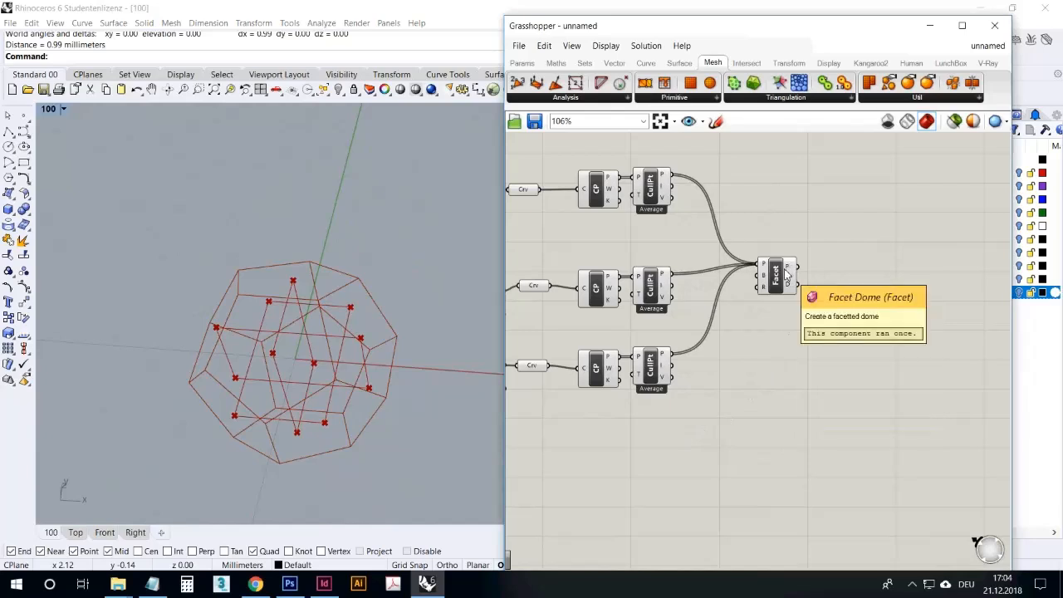
right_drag(403, 335, 424, 418)
right_drag(341, 347, 385, 391)
Copy a Control Points and Cull Duplicates pair beyond the Facet Dome and connect the dome's P output to the Control Points' curve input
click(608, 366)
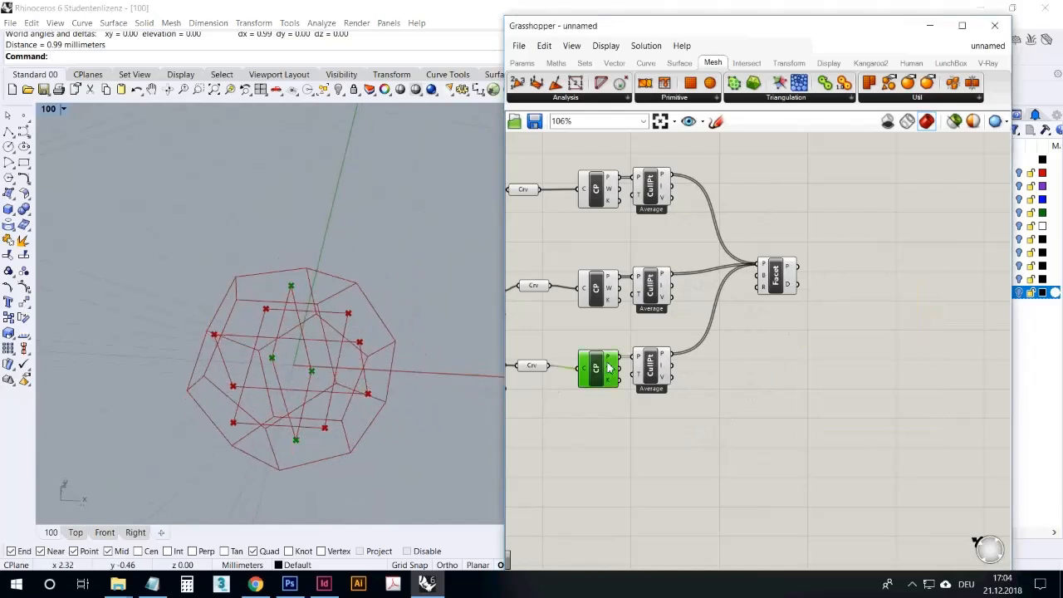
mouse_move(609, 366)
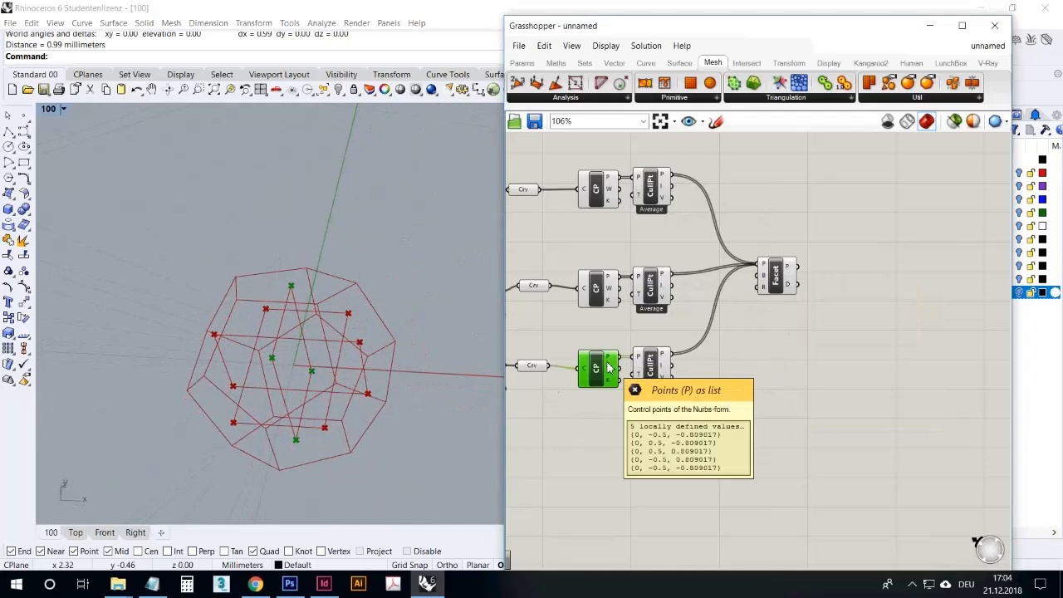
click(617, 418)
drag(674, 415, 851, 313)
drag(813, 283, 840, 271)
click(841, 321)
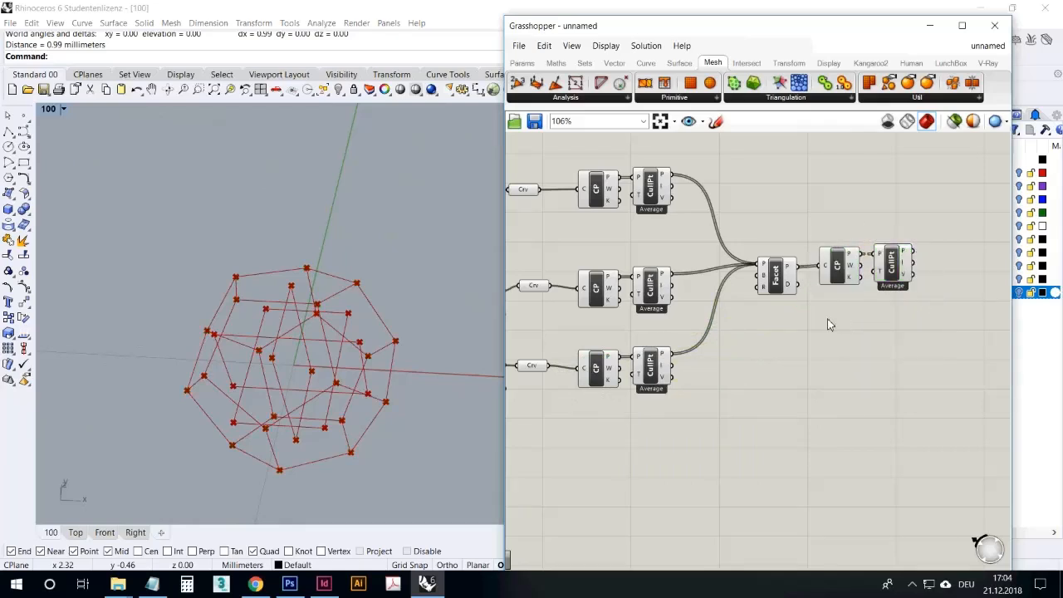
mouse_move(342, 307)
right_down()
mouse_move(358, 375)
mouse_move(336, 337)
mouse_move(353, 324)
right_up()
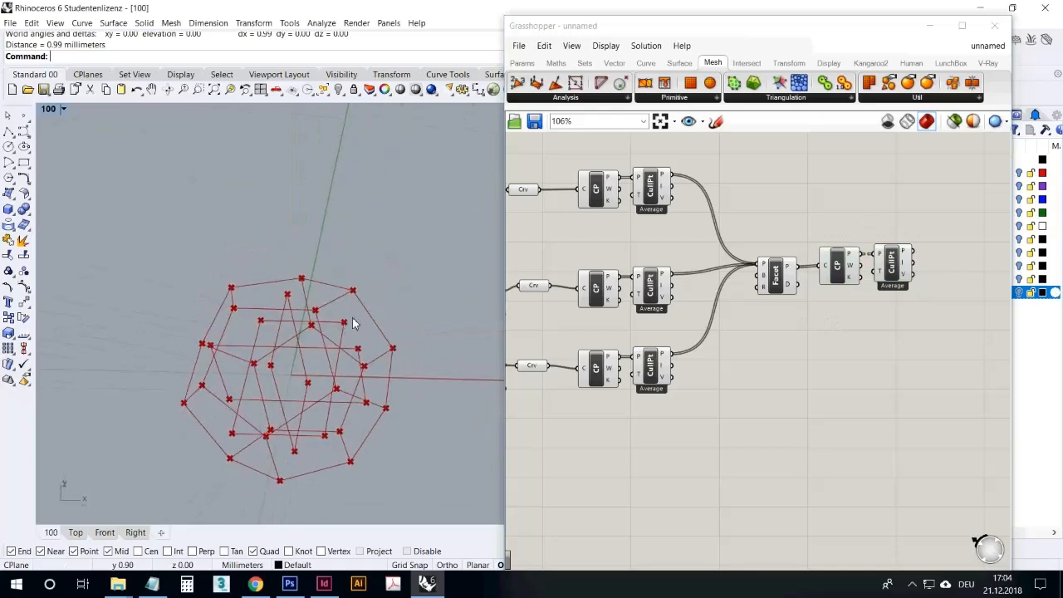
scroll(887, 345, up, 3)
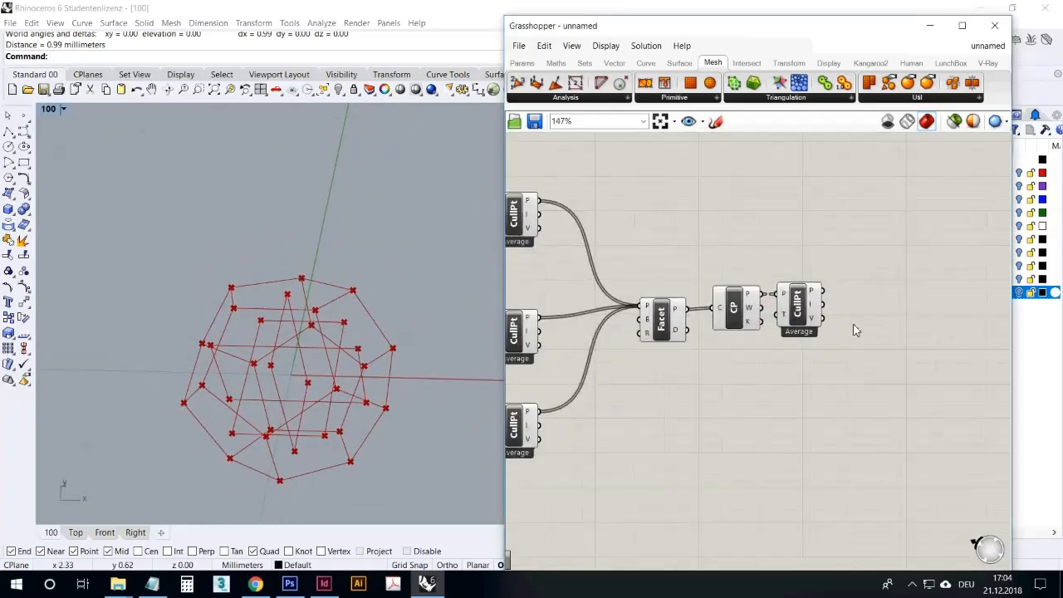
Flatten the points input of the Cull Duplicates component that follows the Facet Dome
mouse_move(797, 279)
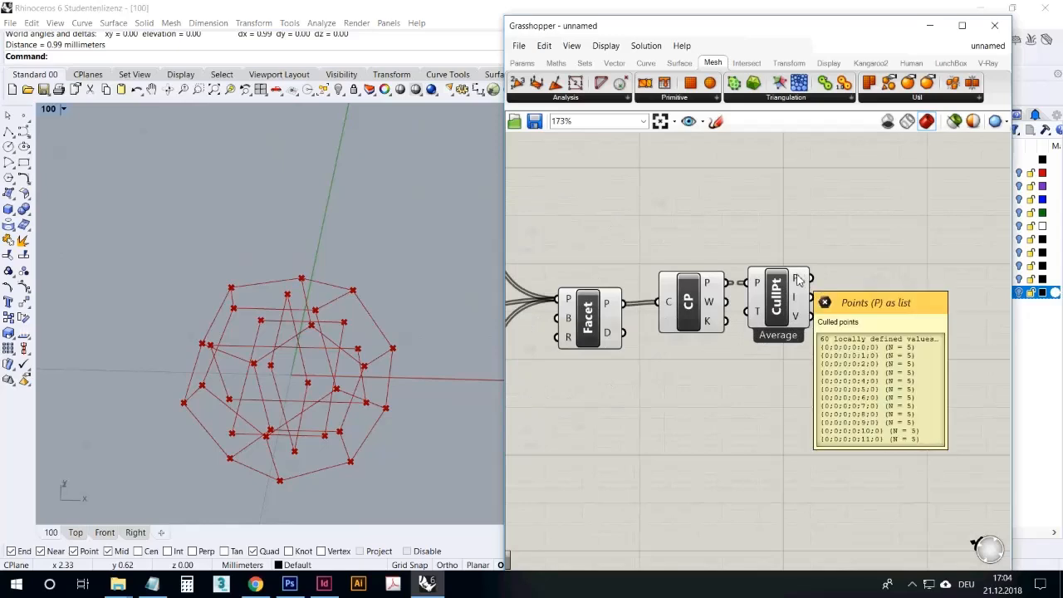
drag(779, 307, 787, 307)
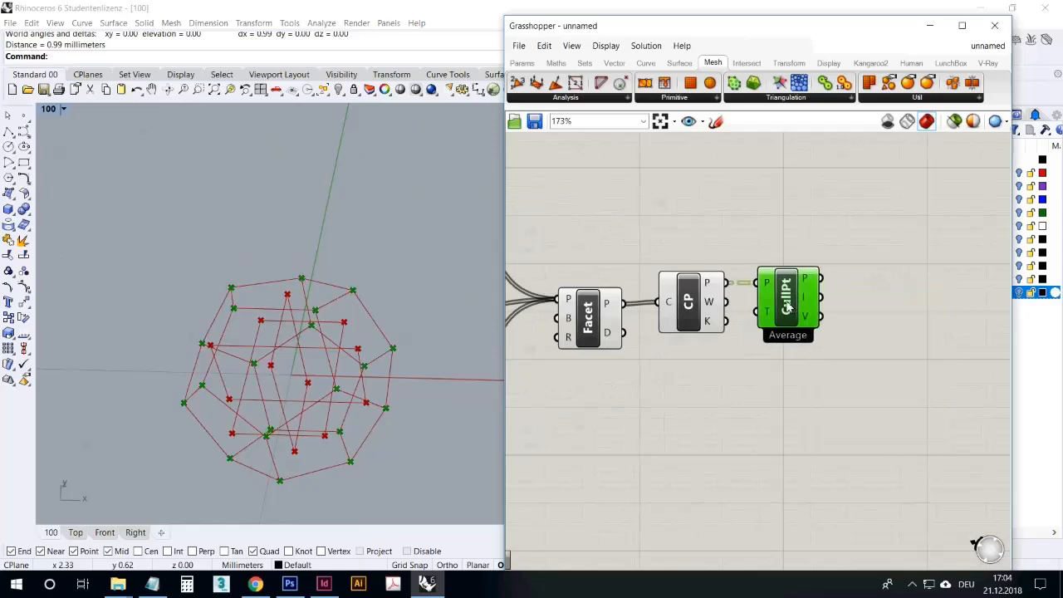
right_click(768, 286)
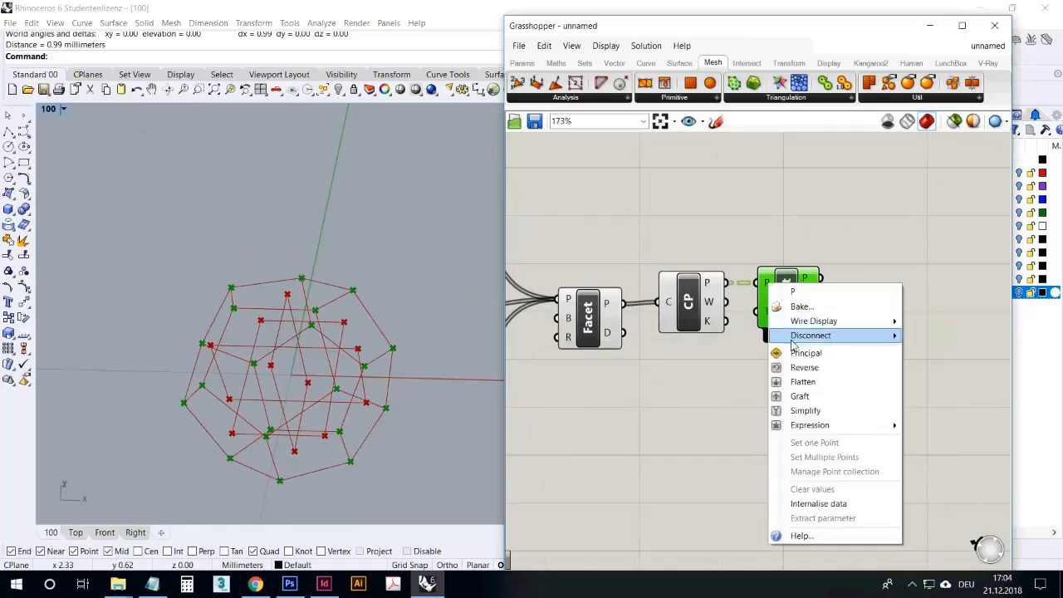
click(796, 382)
drag(791, 286, 806, 287)
click(796, 370)
scroll(796, 371, down, 3)
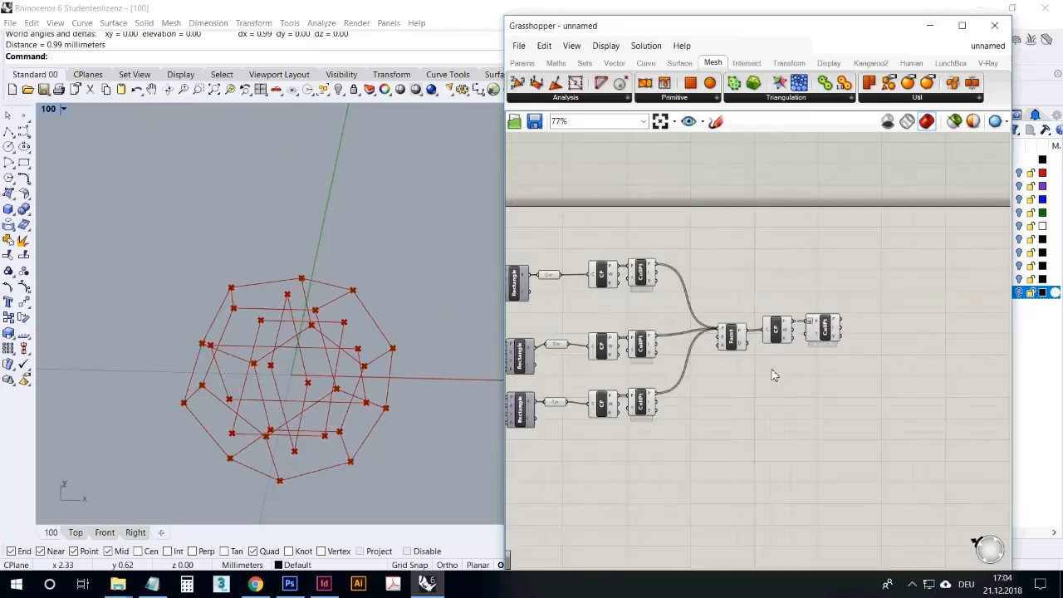
scroll(771, 344, up, 1)
Duplicate the Facet Dome beyond the last Cull Duplicates component and feed it the culled points
click(741, 332)
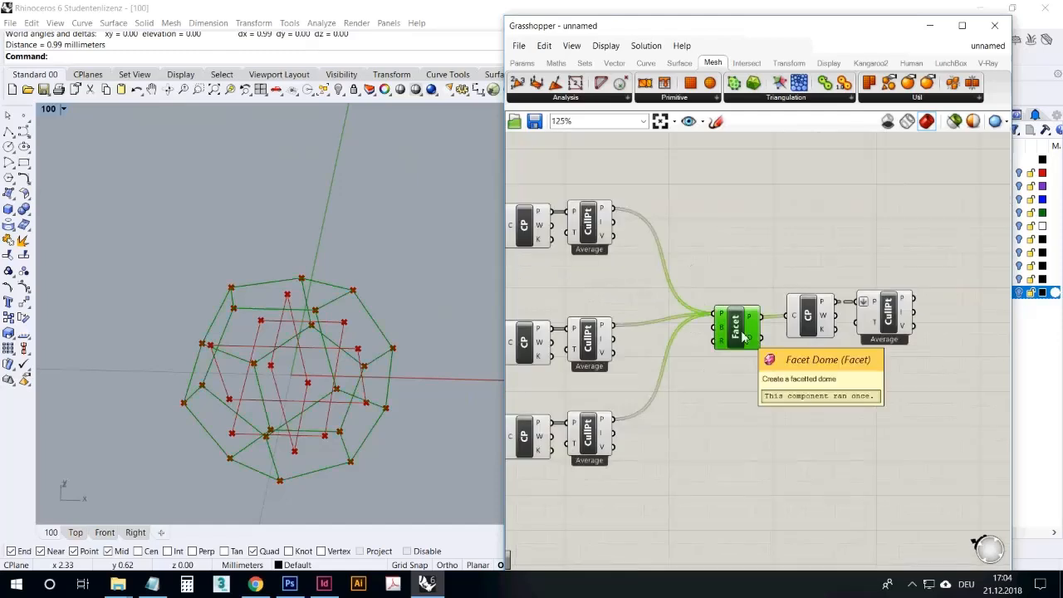
alt+drag(744, 336, 950, 305)
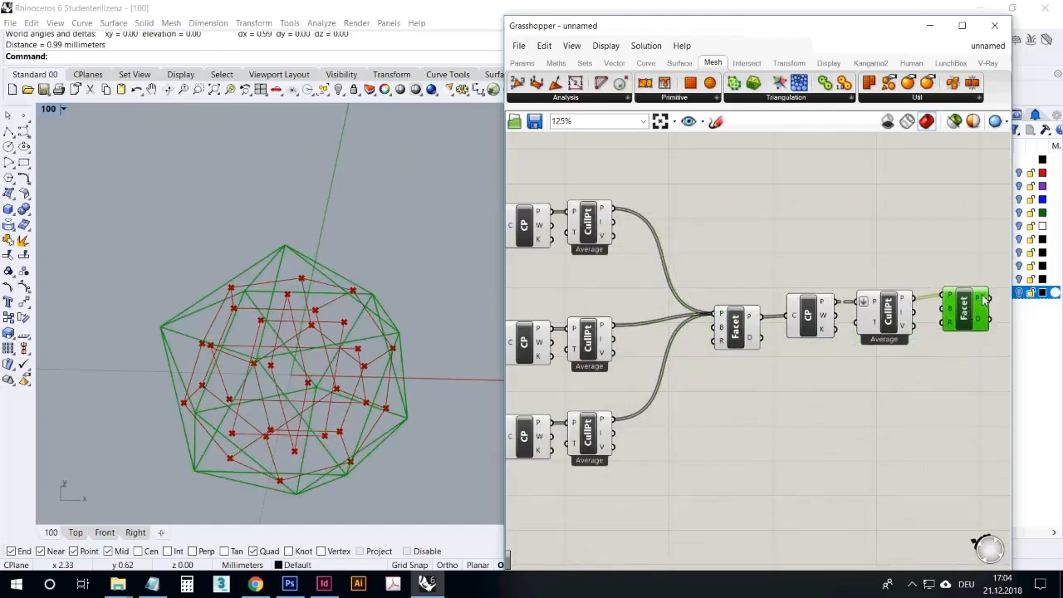
click(838, 379)
scroll(813, 365, down, 3)
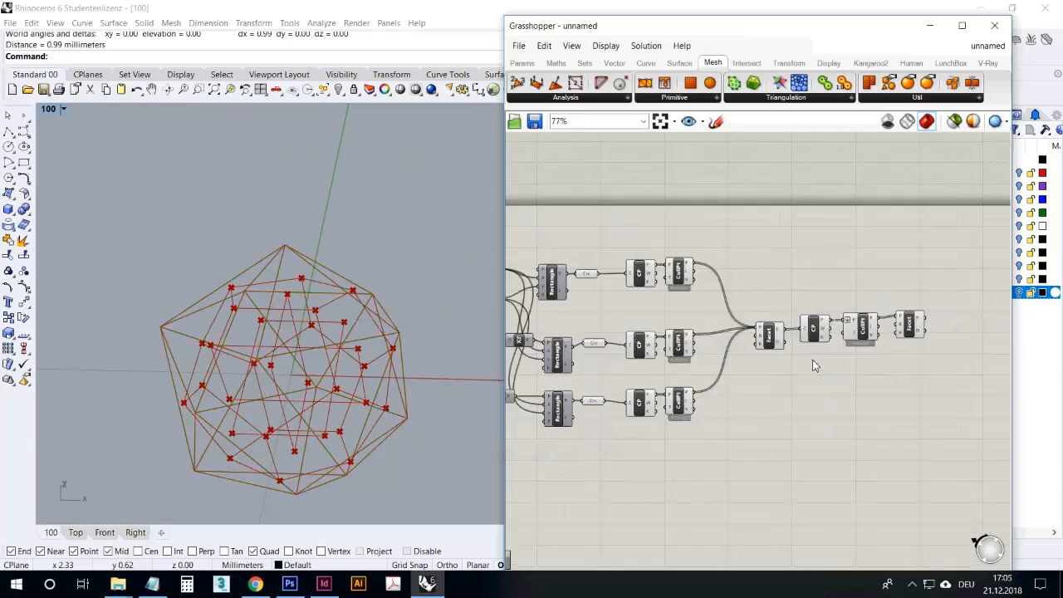
scroll(830, 403, down, 3)
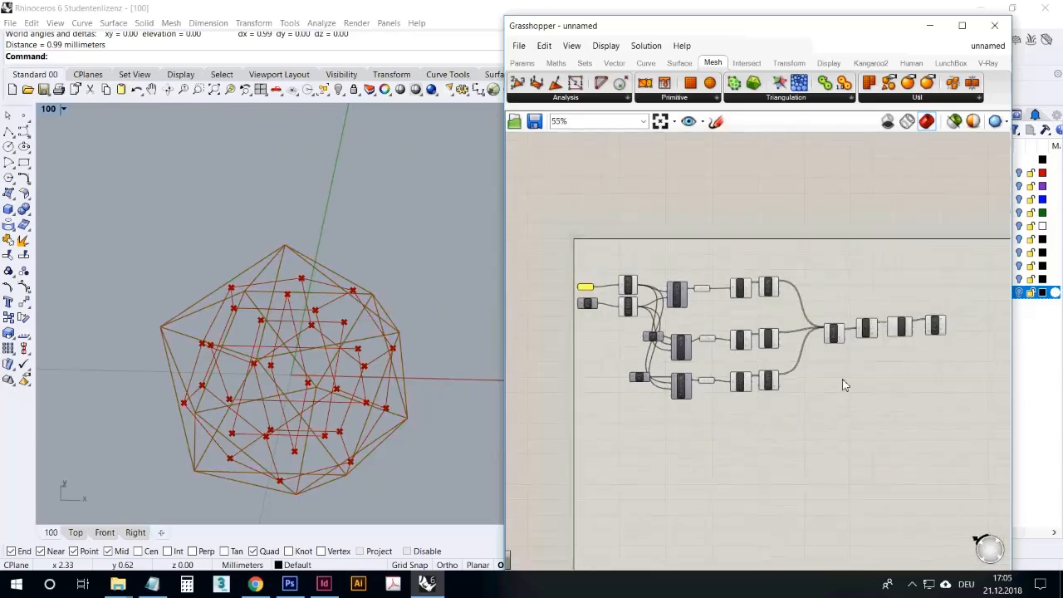
Move the last Cull Duplicates and second Facet Dome into a row below the first dome, and raise the Control Points component slightly
click(936, 326)
scroll(923, 360, up, 3)
drag(946, 372, 793, 413)
click(807, 455)
drag(837, 315, 834, 318)
drag(849, 355, 778, 285)
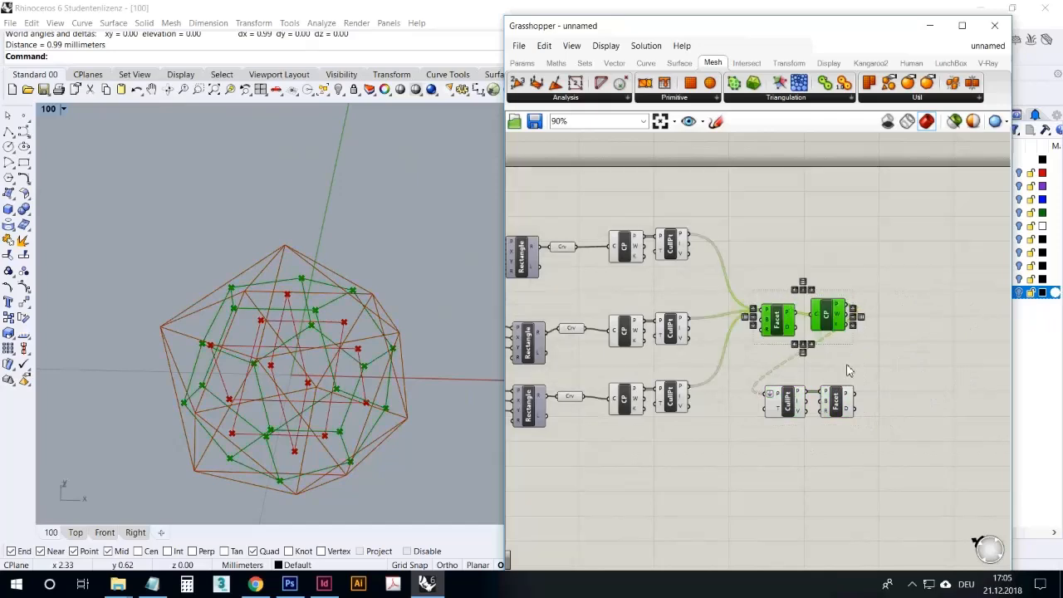
drag(882, 439, 758, 380)
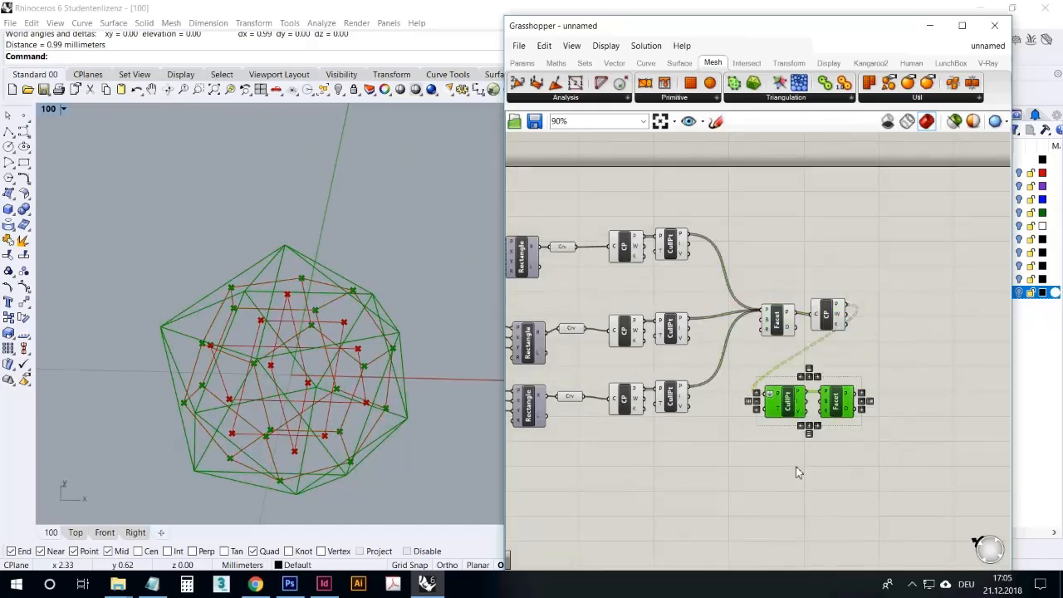
click(797, 480)
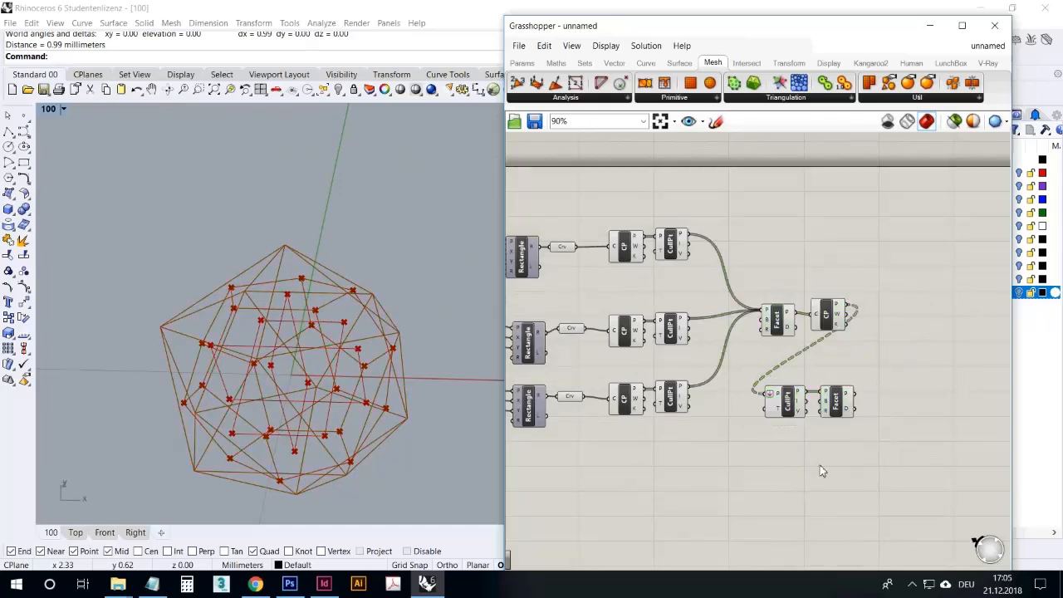
drag(827, 305, 836, 291)
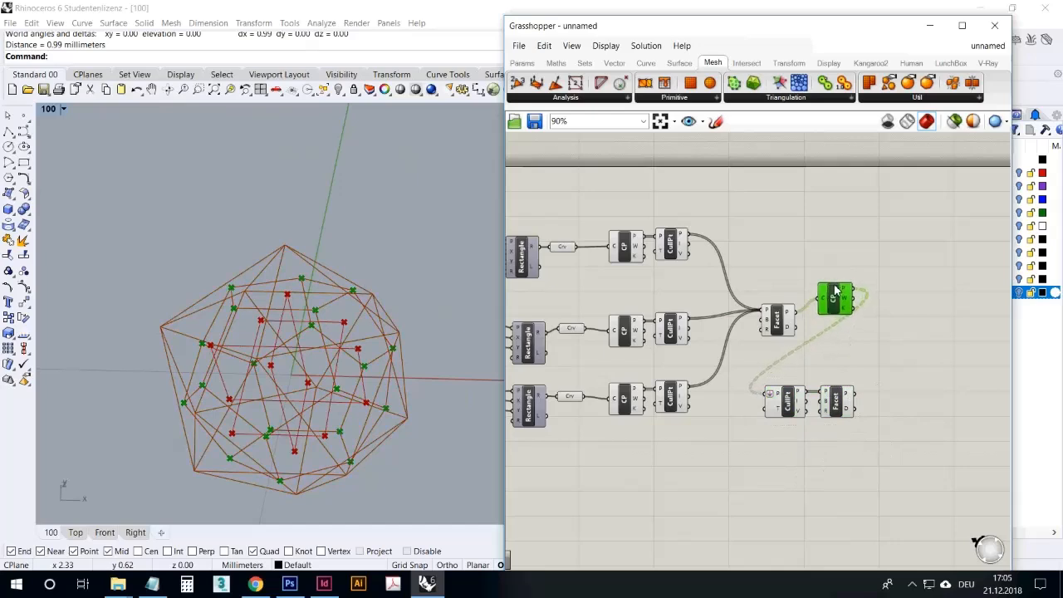
Add a Boundary Surfaces component for each Facet Dome and connect it to the dome's P output
double_click(823, 252)
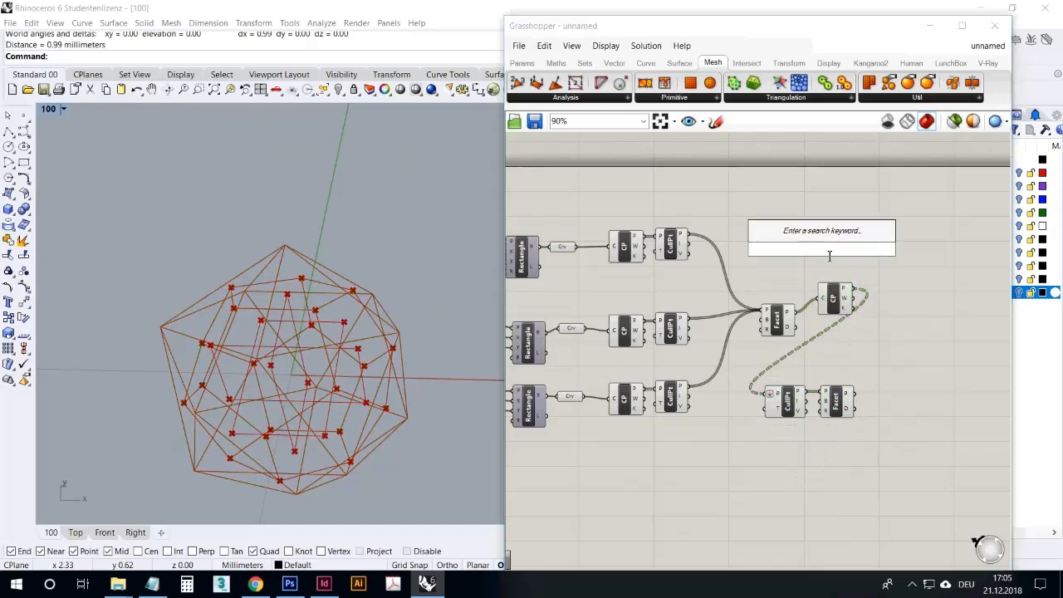
text(bound)
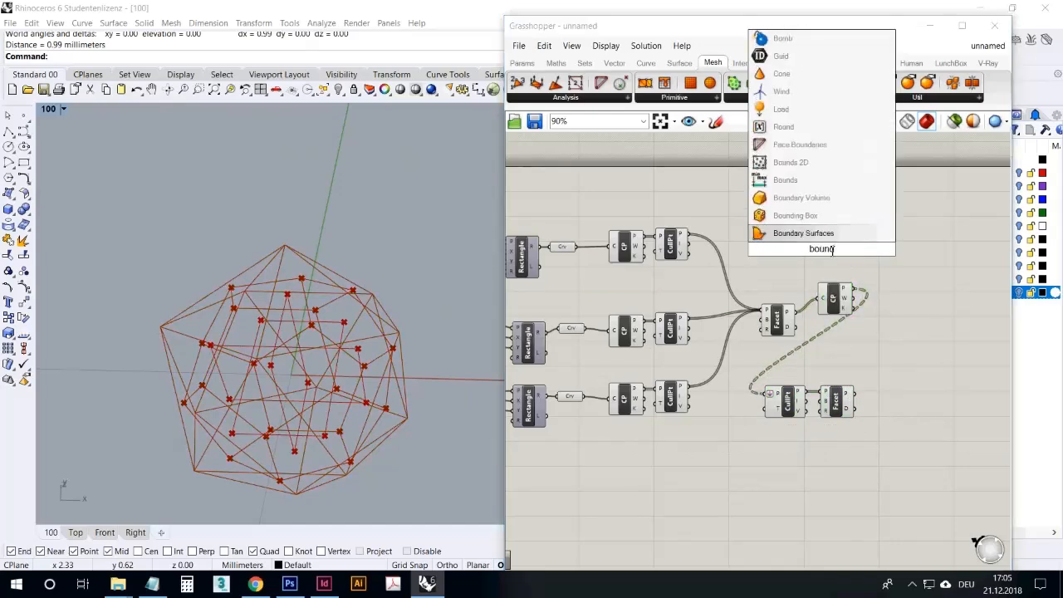
key(Return)
drag(827, 264, 924, 413)
key(ctrl+c)
key(ctrl+v)
drag(854, 394, 908, 397)
drag(922, 398, 896, 395)
click(870, 461)
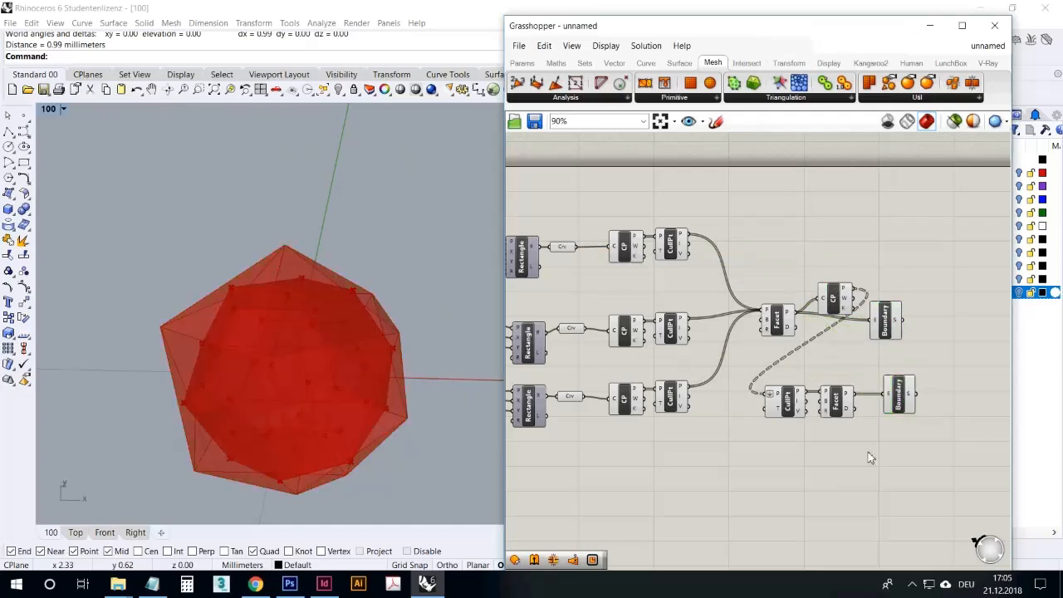
right_drag(882, 365, 803, 344)
drag(757, 279, 753, 269)
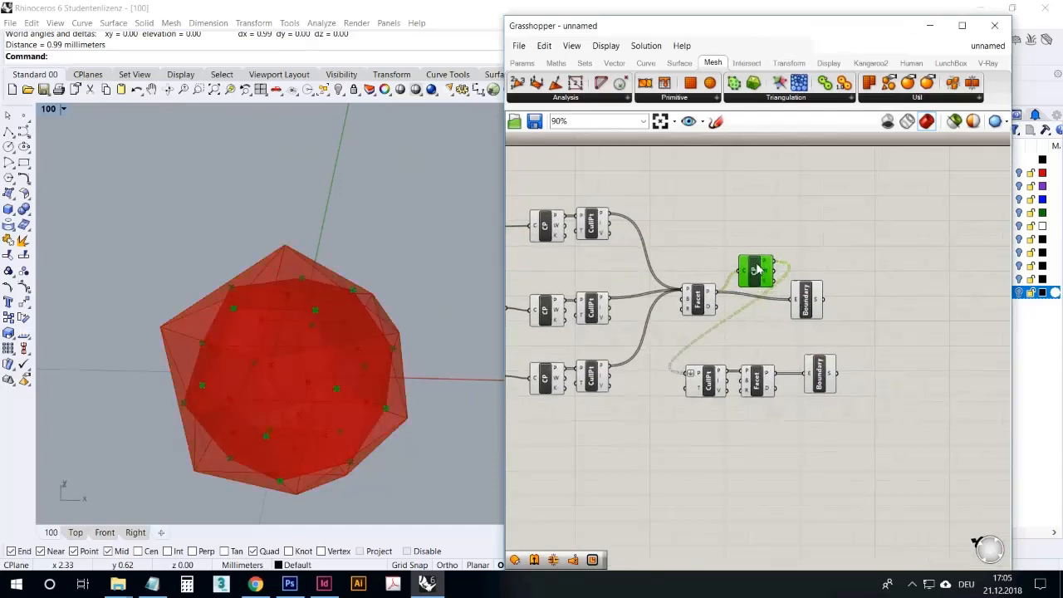
Add a Brep Join component after each Boundary Surfaces component, connect their surfaces outputs, and align the two joins
double_click(814, 230)
text(brep join)
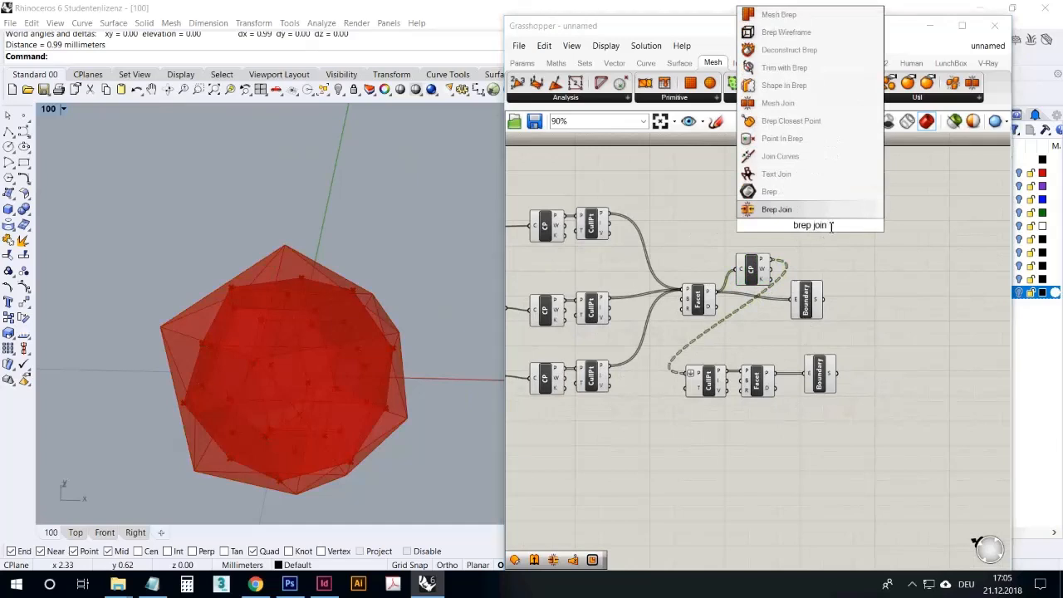
key(Return)
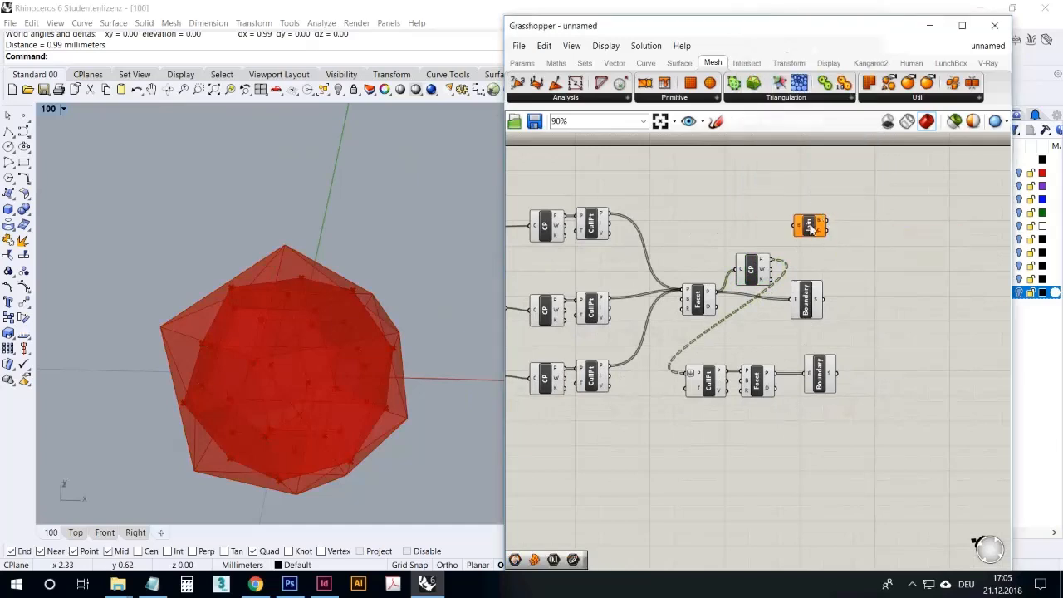
drag(822, 300, 866, 372)
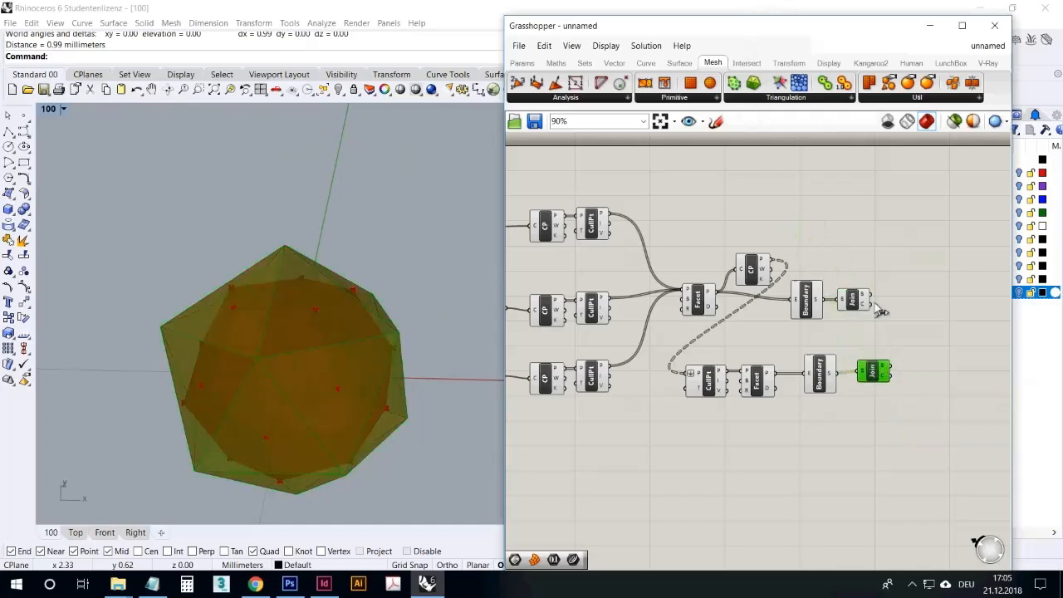
drag(865, 299, 884, 300)
click(877, 342)
click(880, 311)
click(897, 355)
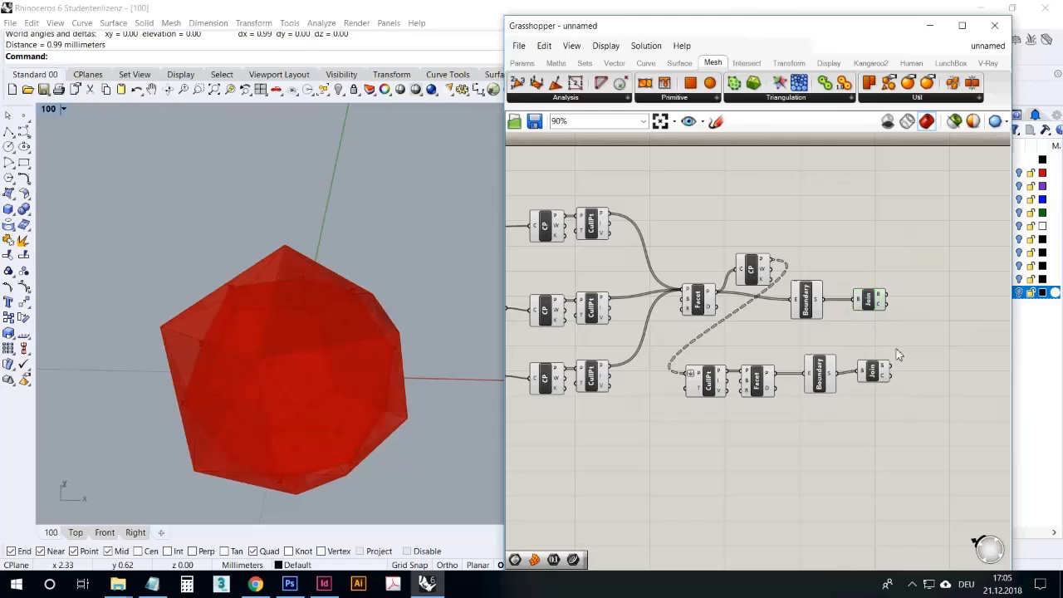
Turn off the preview of the lower row from Cull Duplicates to Brep Join and view the dodecahedron from another angle
drag(910, 332, 697, 245)
drag(935, 429, 690, 348)
right_click(827, 250)
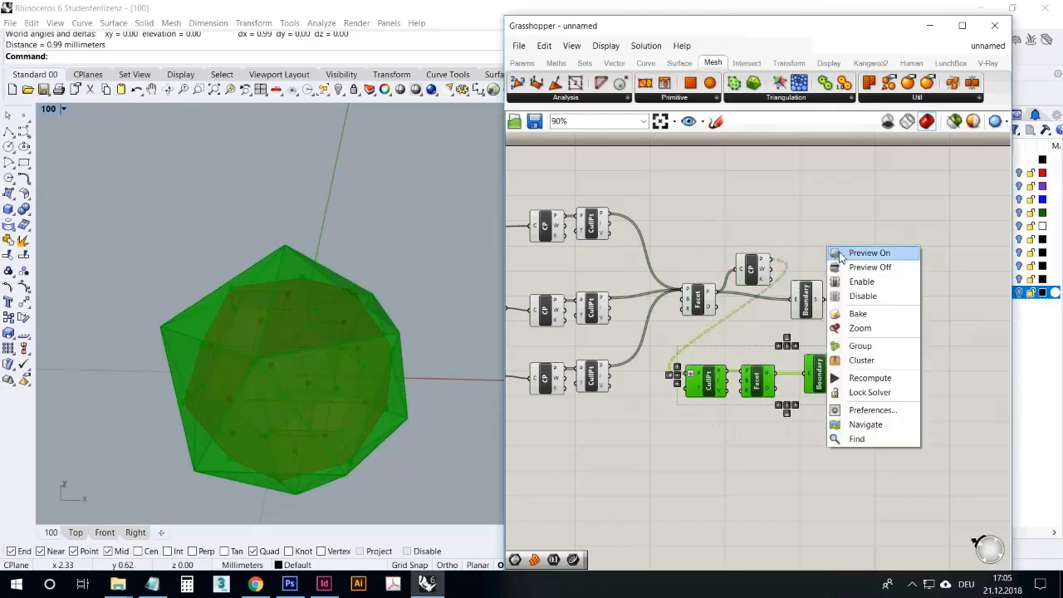
click(855, 266)
scroll(764, 447, down, 2)
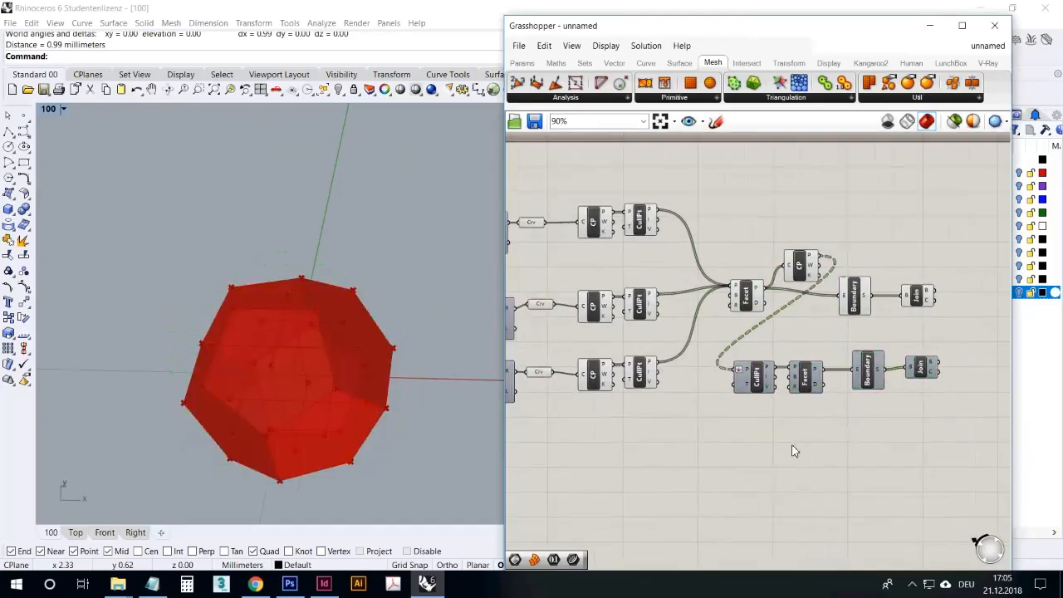
right_drag(629, 489, 664, 457)
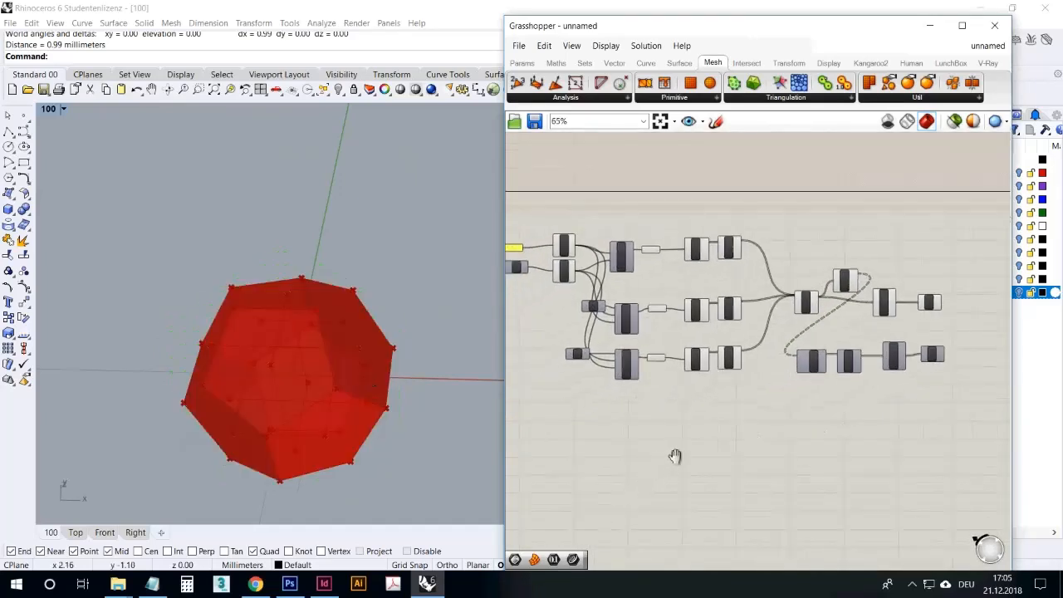
right_drag(249, 373, 251, 348)
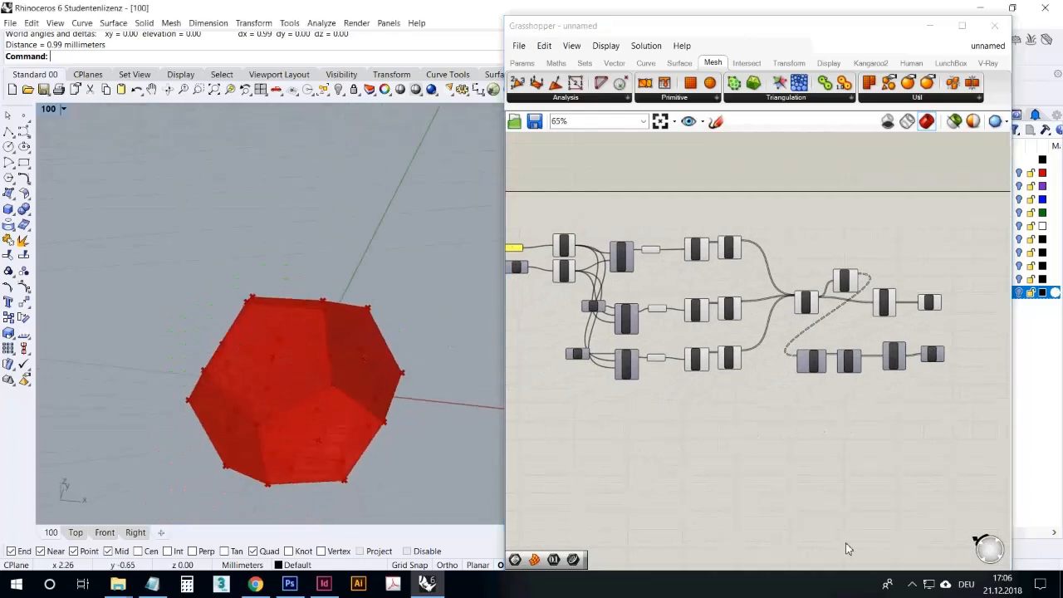
click(911, 583)
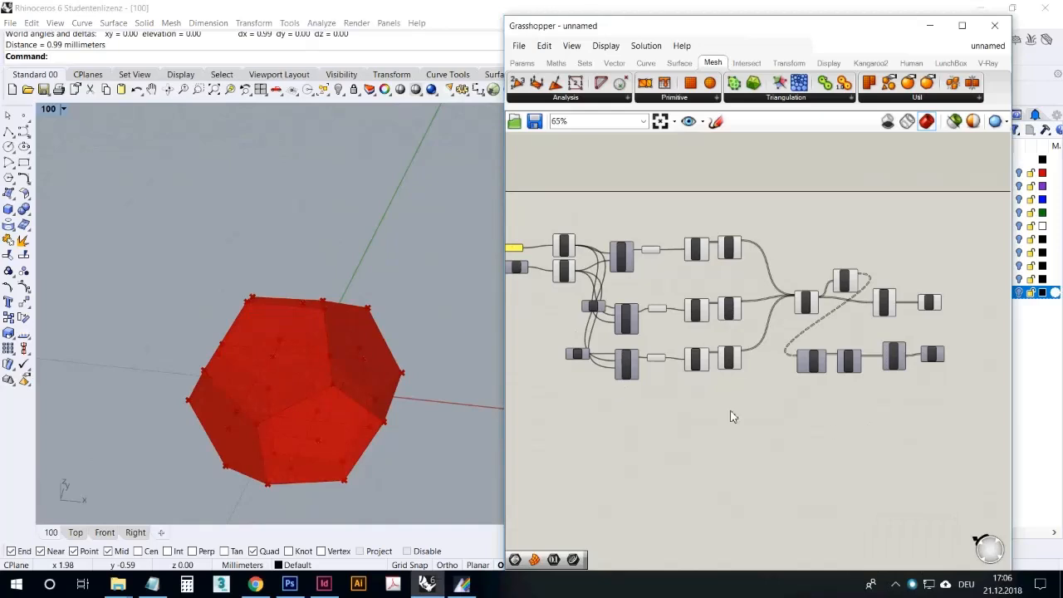
right_drag(490, 405, 386, 345)
Add an Orient component below the two Brep Join components
right_drag(729, 410, 677, 405)
scroll(751, 393, down, 1)
scroll(756, 402, up, 1)
right_drag(816, 409, 697, 406)
scroll(817, 333, up, 4)
scroll(790, 332, down, 3)
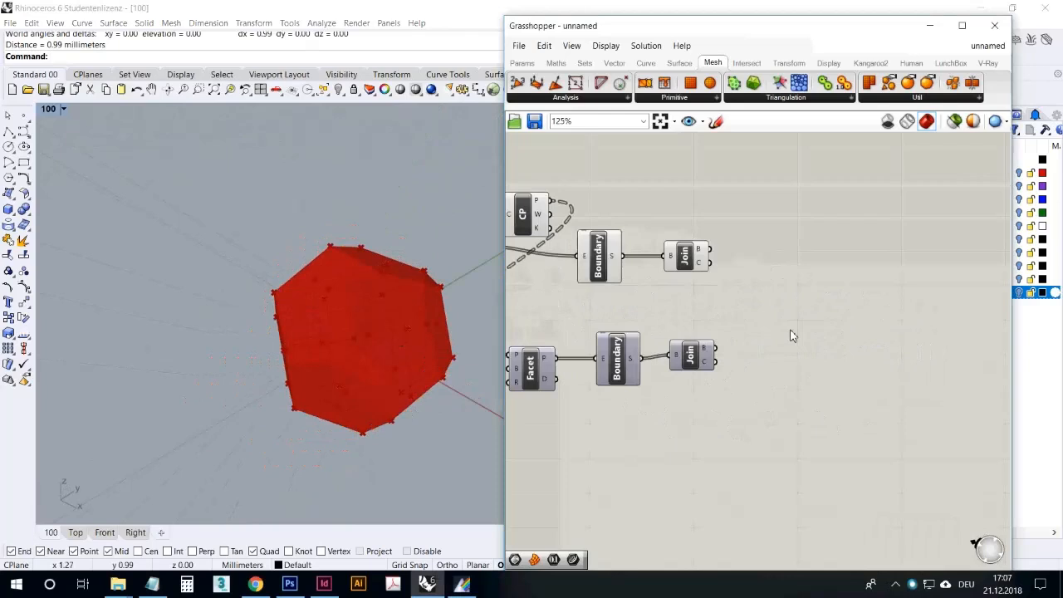
double_click(729, 416)
text(ori)
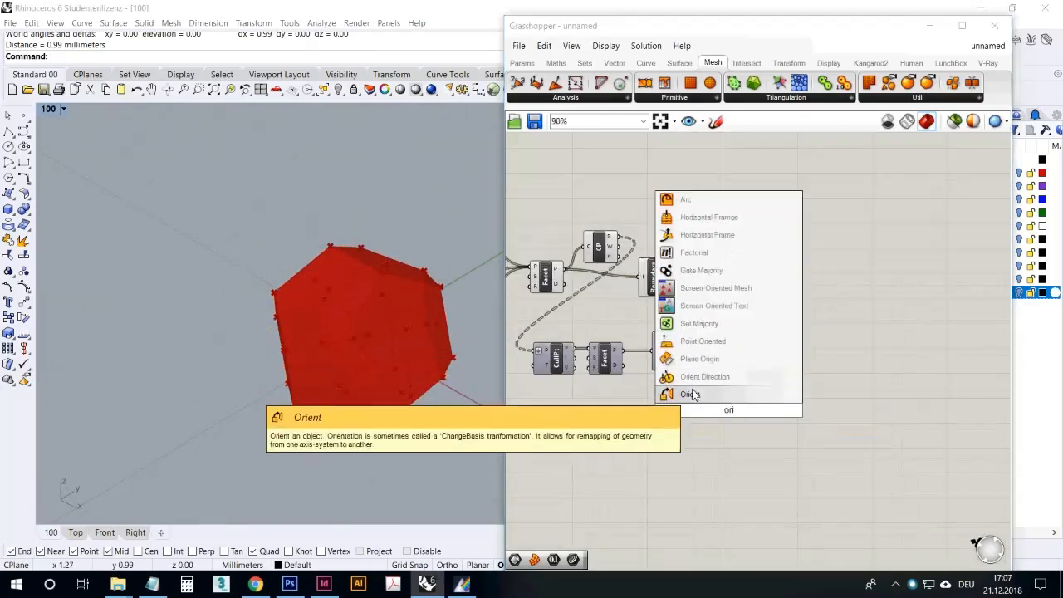
click(666, 393)
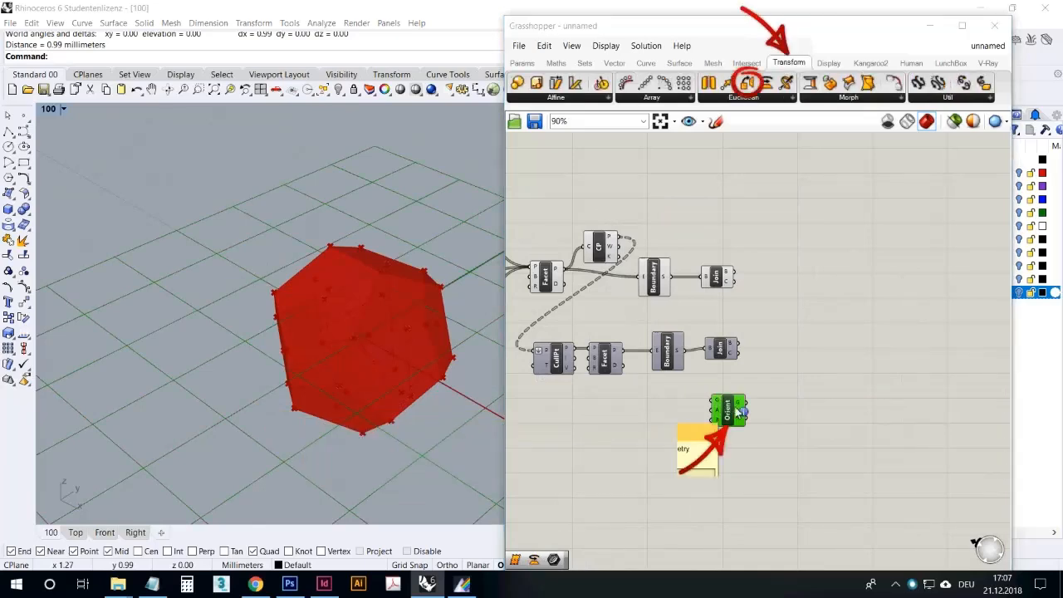
click(765, 392)
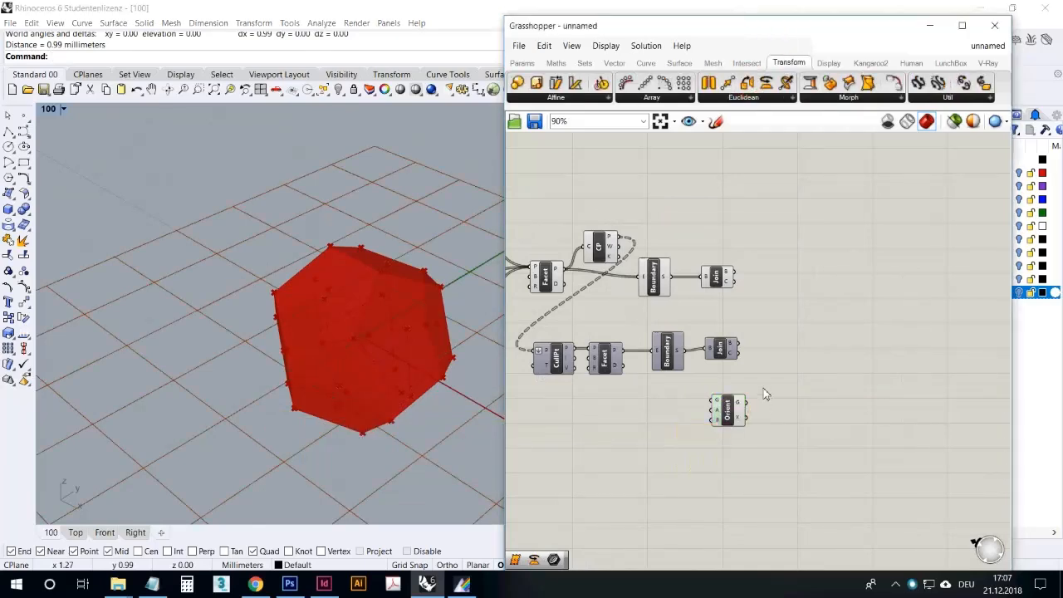
click(726, 412)
scroll(750, 405, up, 6)
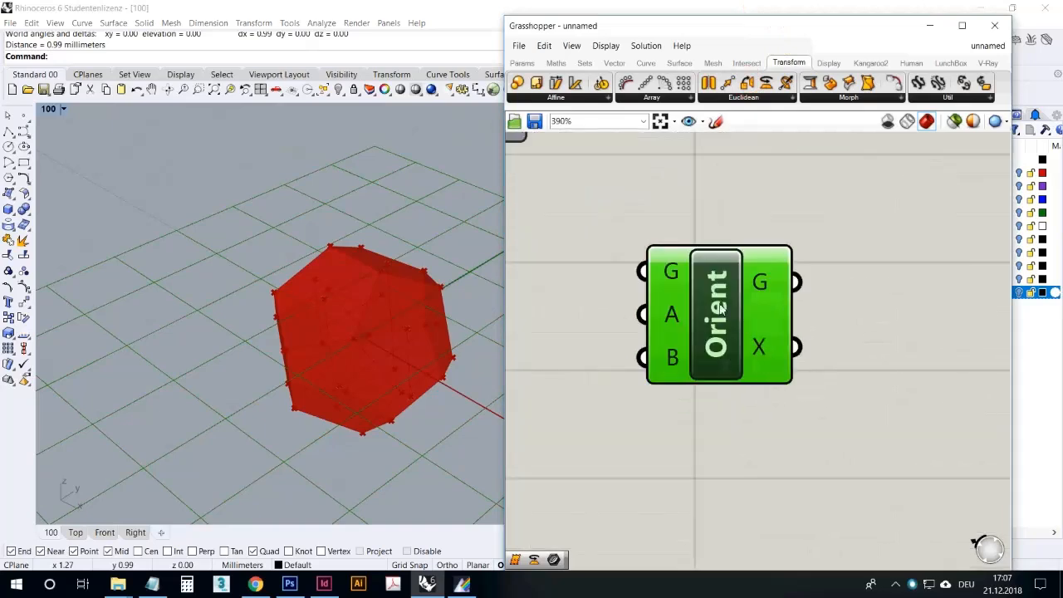
Turn off the preview of the upper Brep Join component so only its Boundary Surfaces faces are displayed
mouse_move(721, 307)
scroll(699, 422, down, 4)
scroll(801, 349, down, 2)
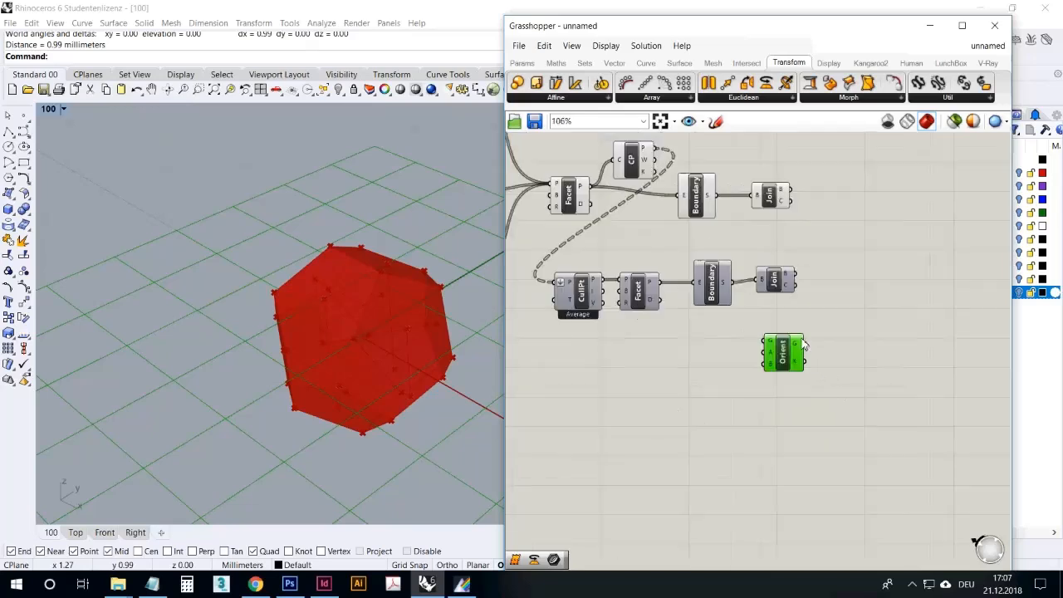
click(710, 328)
scroll(721, 231, down, 1)
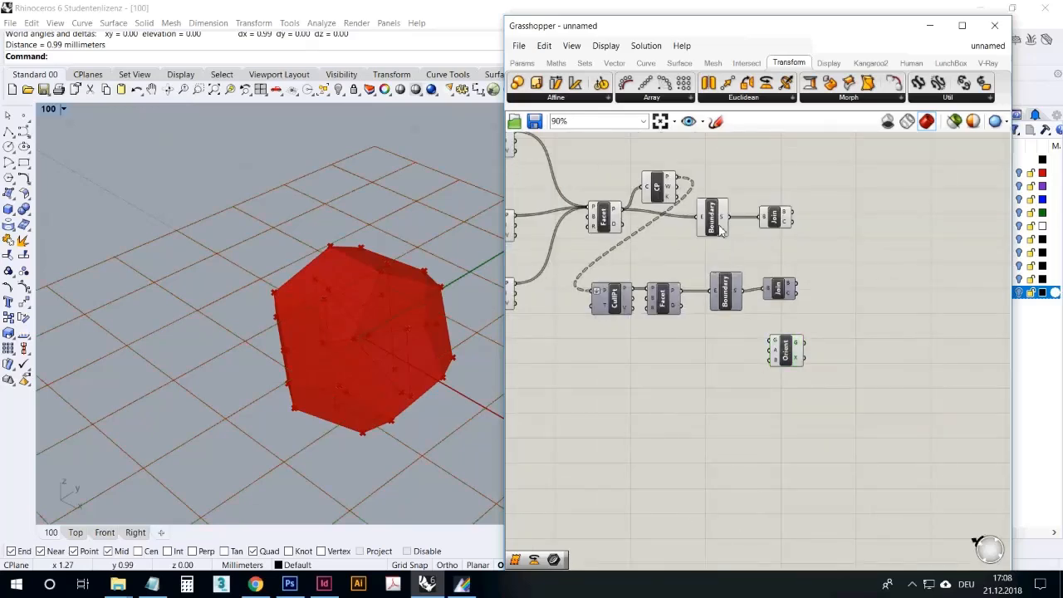
click(721, 231)
click(792, 246)
drag(794, 244, 764, 206)
click(804, 197)
click(778, 220)
right_click(778, 220)
click(822, 205)
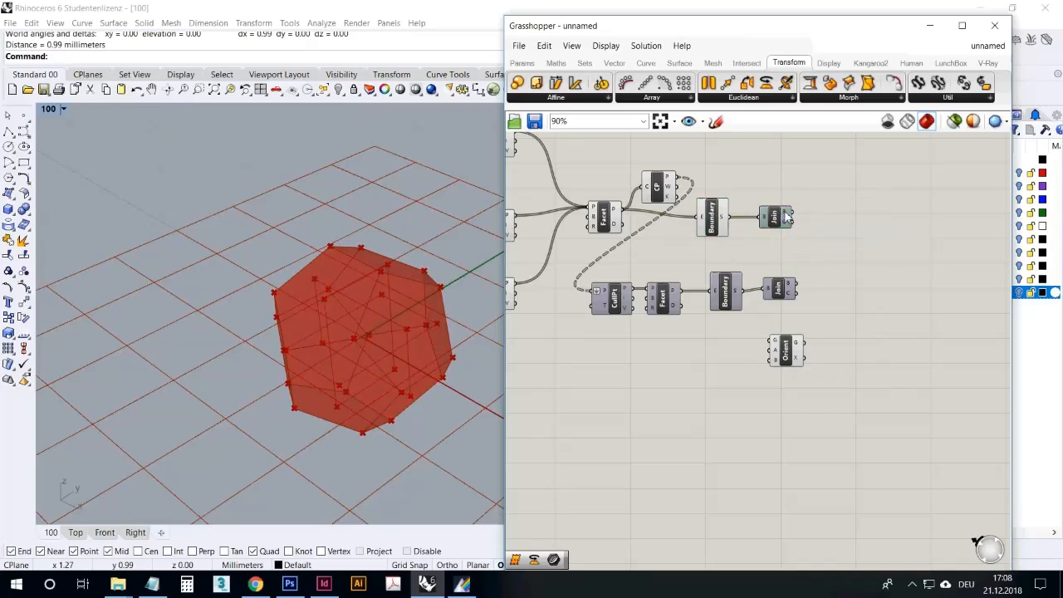
Examine the upper Boundary Surfaces component's faces in the viewport and its list of resulting surfaces
drag(716, 223, 722, 222)
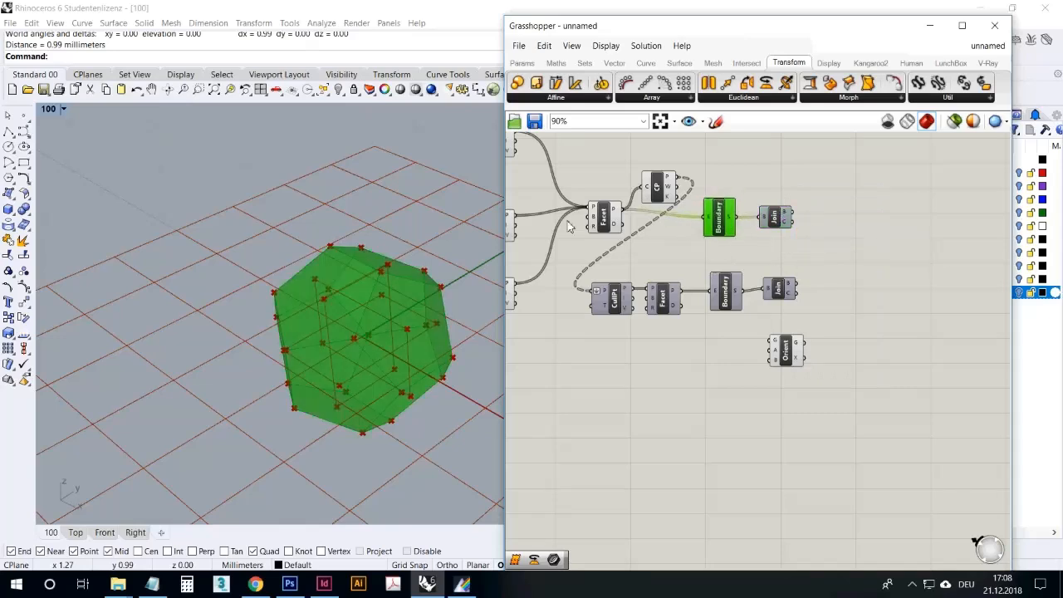
right_drag(384, 365, 422, 372)
click(731, 417)
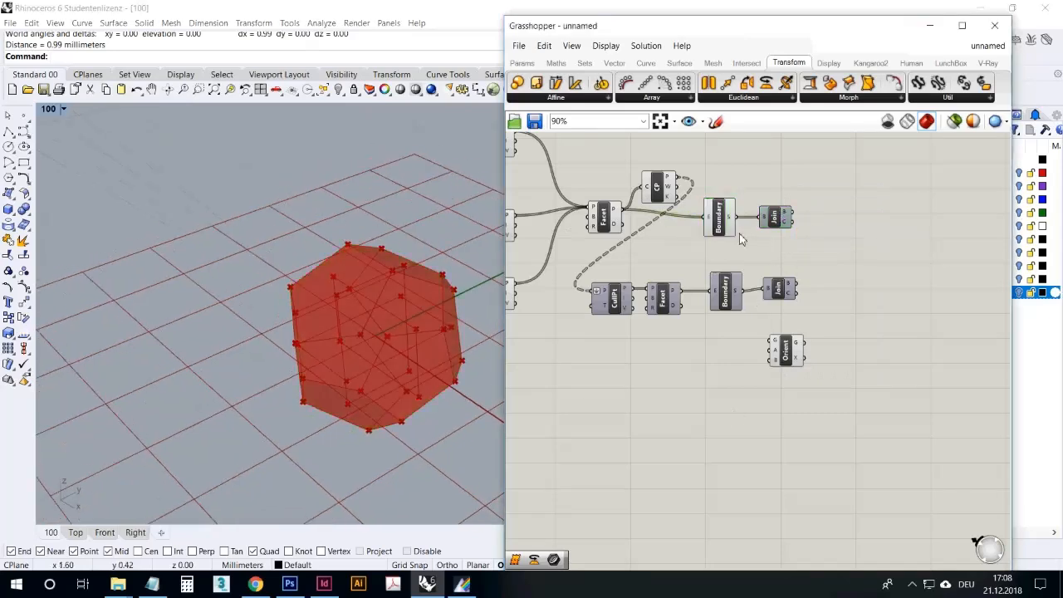
mouse_move(729, 220)
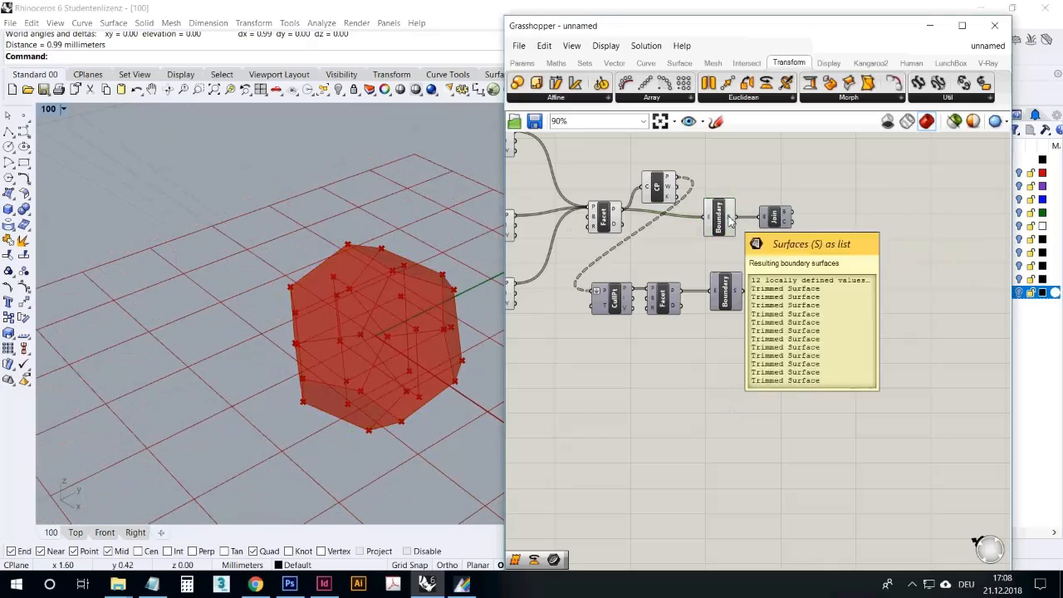
click(729, 221)
mouse_move(729, 220)
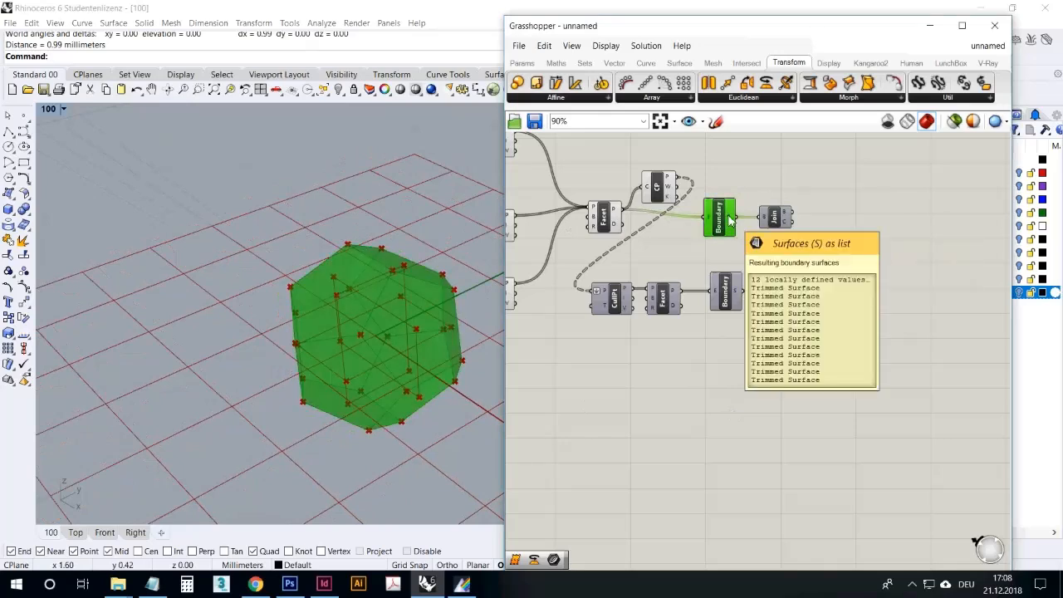
click(722, 379)
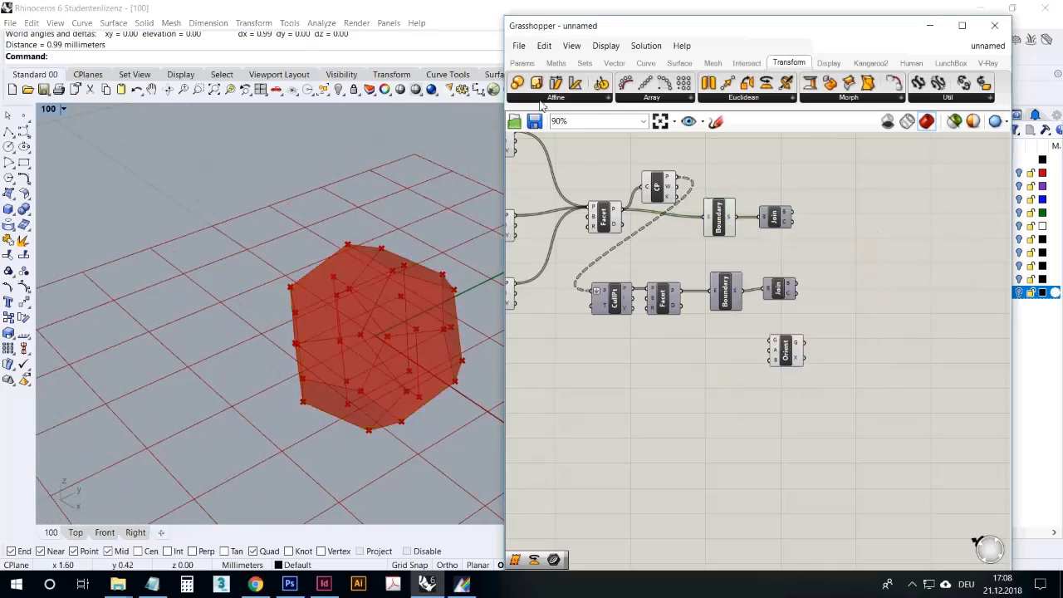
Add a Plane parameter beside the two Brep Join components, above the Orient component
click(523, 64)
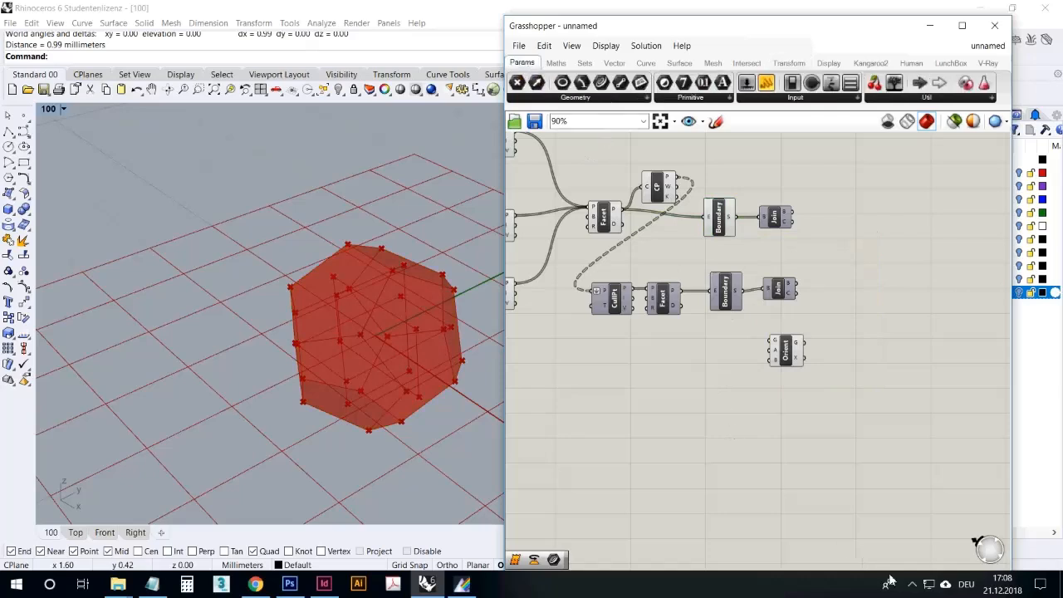
click(914, 585)
click(913, 585)
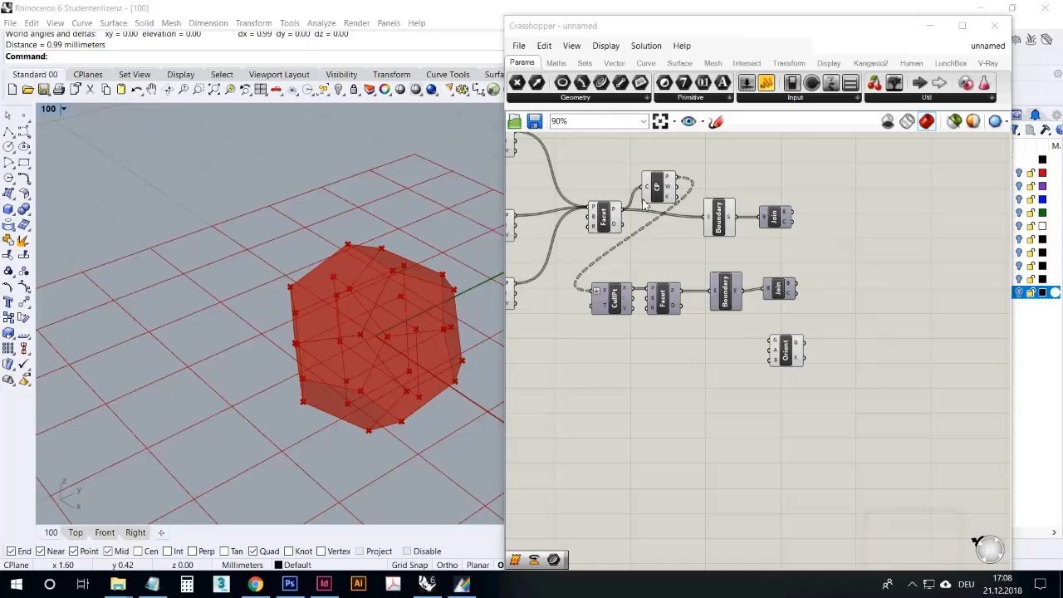
click(598, 99)
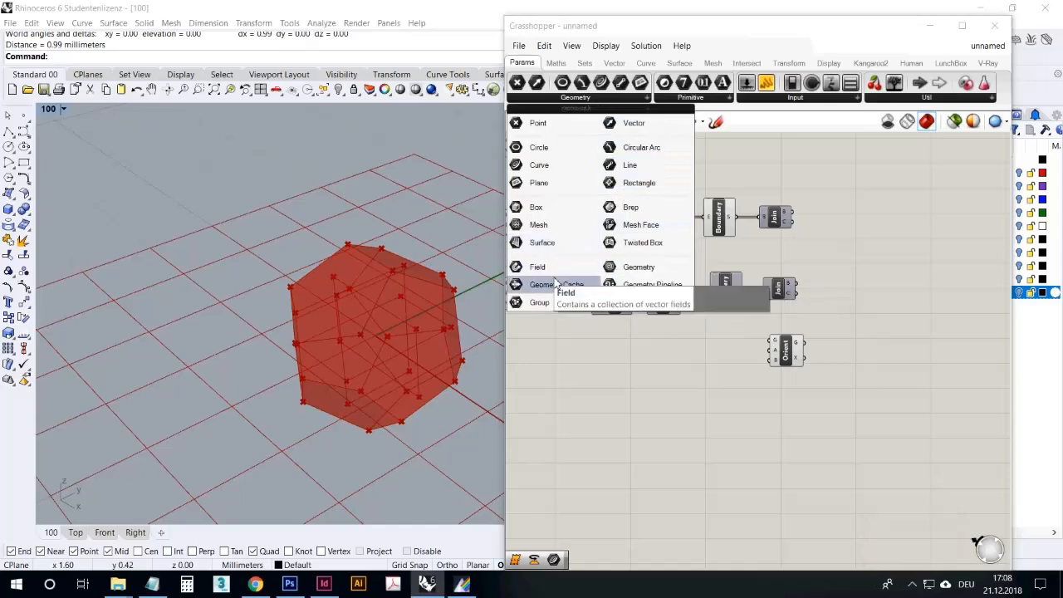
click(538, 182)
click(864, 264)
click(721, 228)
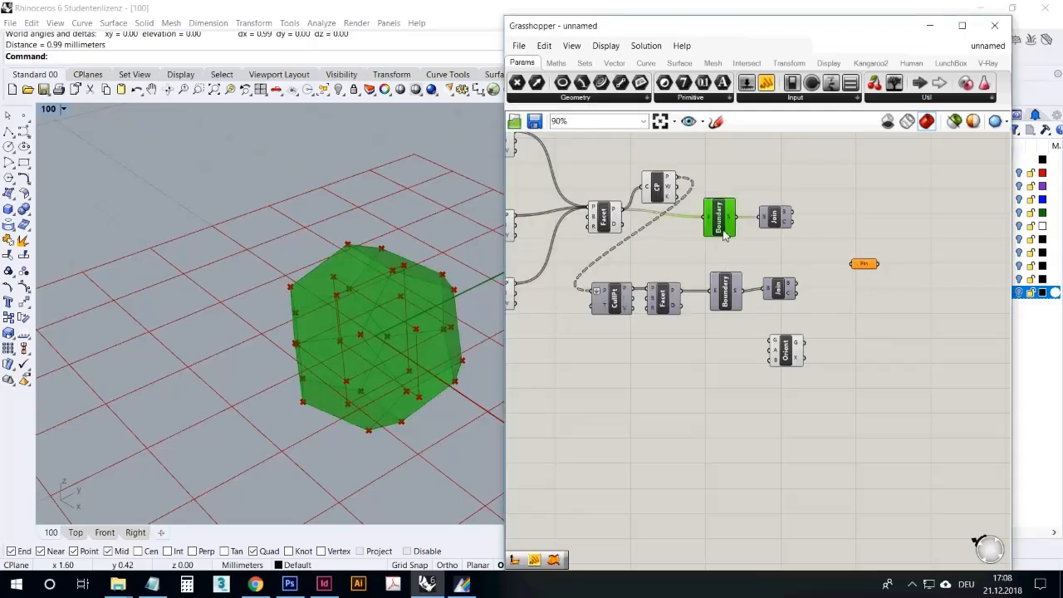
Connect the upper Boundary Surfaces output to the Plane parameter and view the resulting face planes
drag(736, 217, 851, 264)
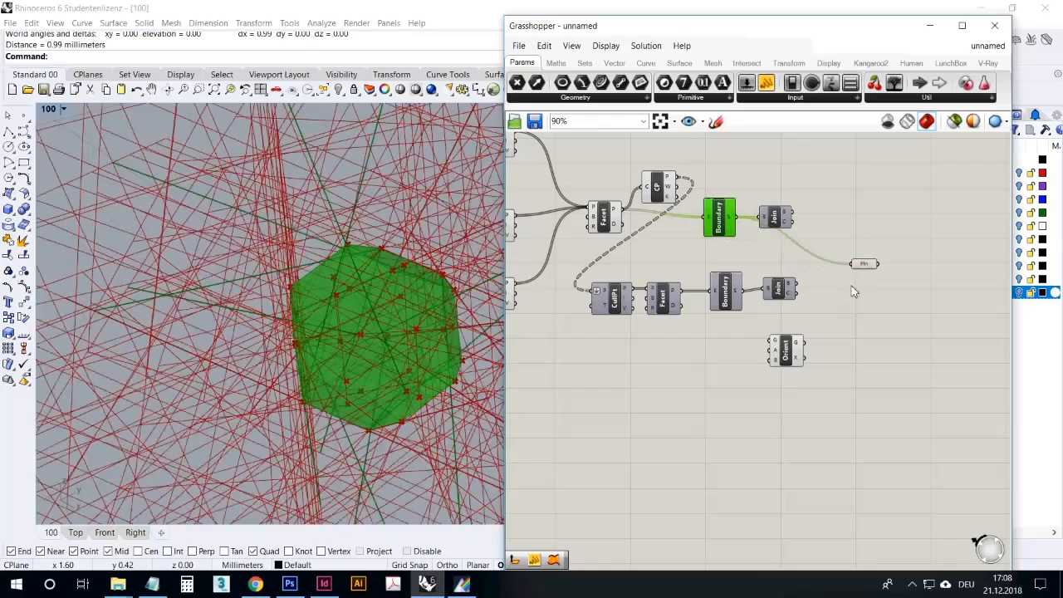
click(858, 303)
right_drag(422, 290, 382, 356)
scroll(440, 309, down, 9)
scroll(398, 273, up, 5)
Move the Plane parameter closer to the upper Boundary component and turn off its preview
click(863, 264)
drag(863, 265, 820, 261)
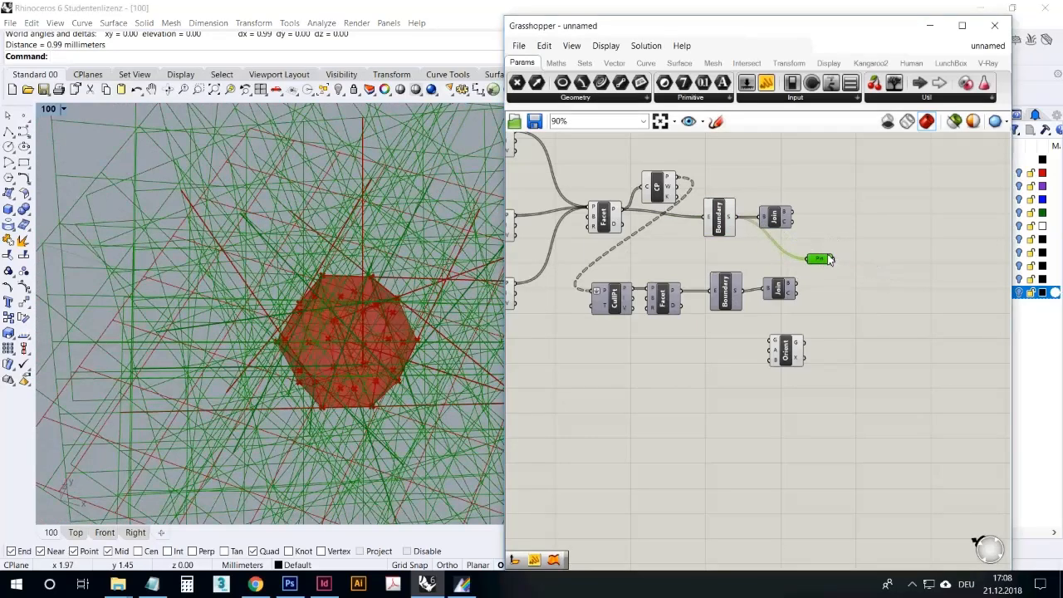
right_click(827, 259)
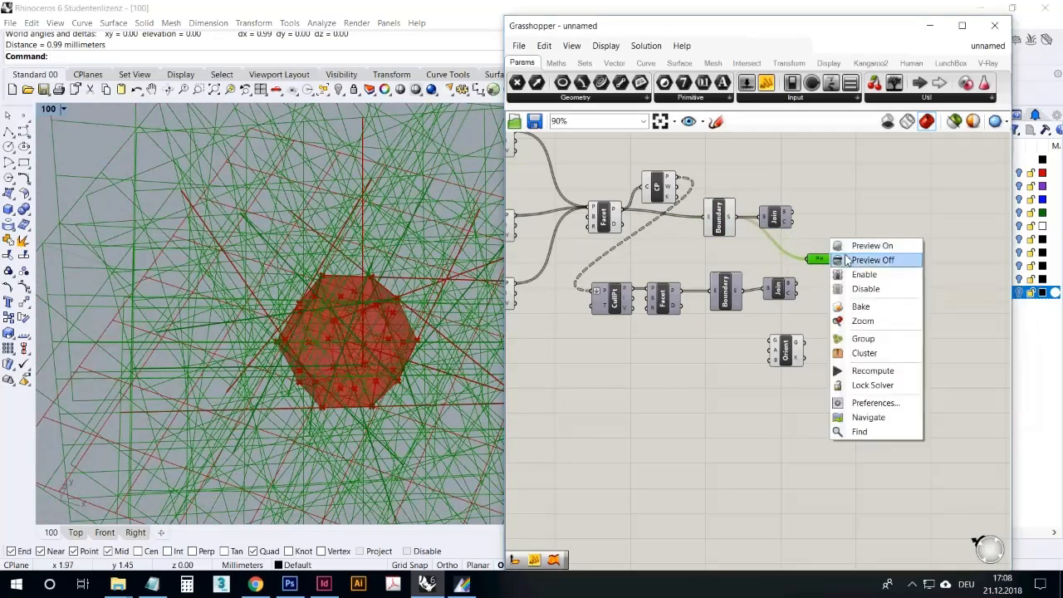
click(855, 262)
Add a List Item component and feed the Plane parameter into its list input
double_click(860, 285)
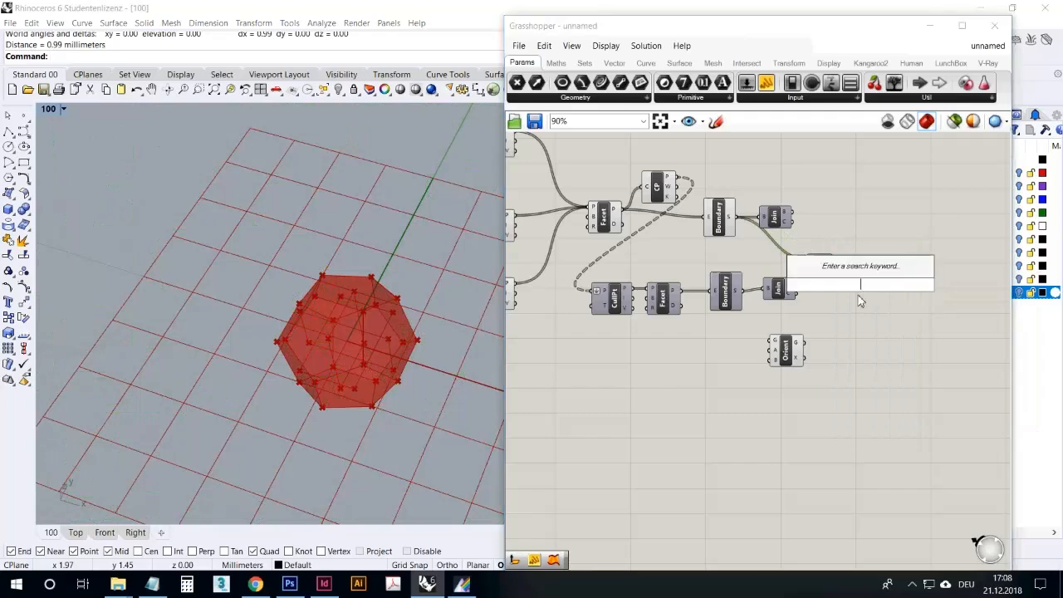
text(list)
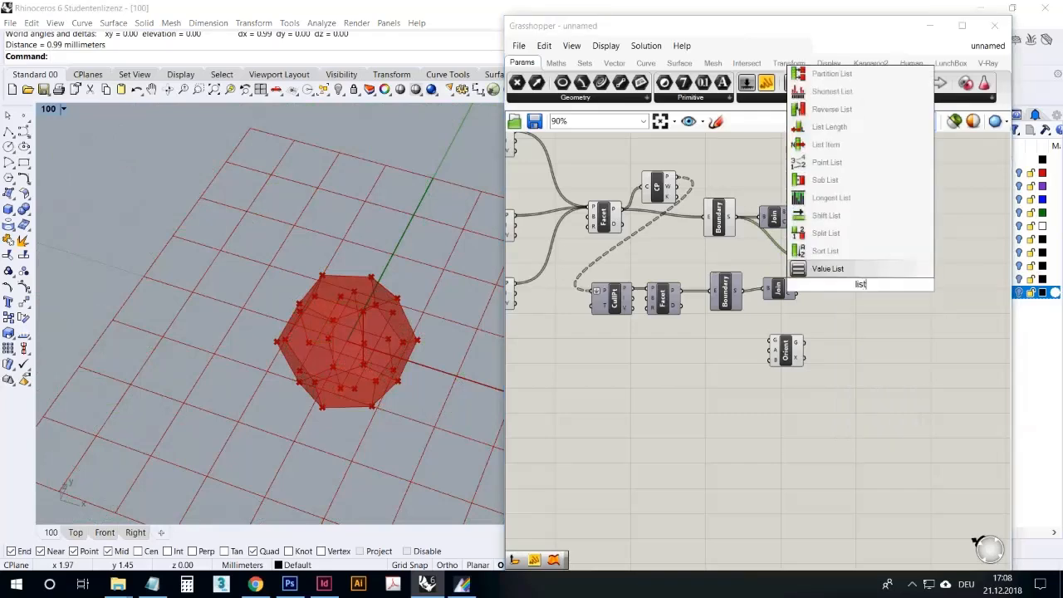
click(855, 146)
drag(840, 261, 849, 276)
click(862, 285)
Turn off the preview of the Orient component
click(790, 347)
right_click(804, 313)
click(827, 333)
click(842, 364)
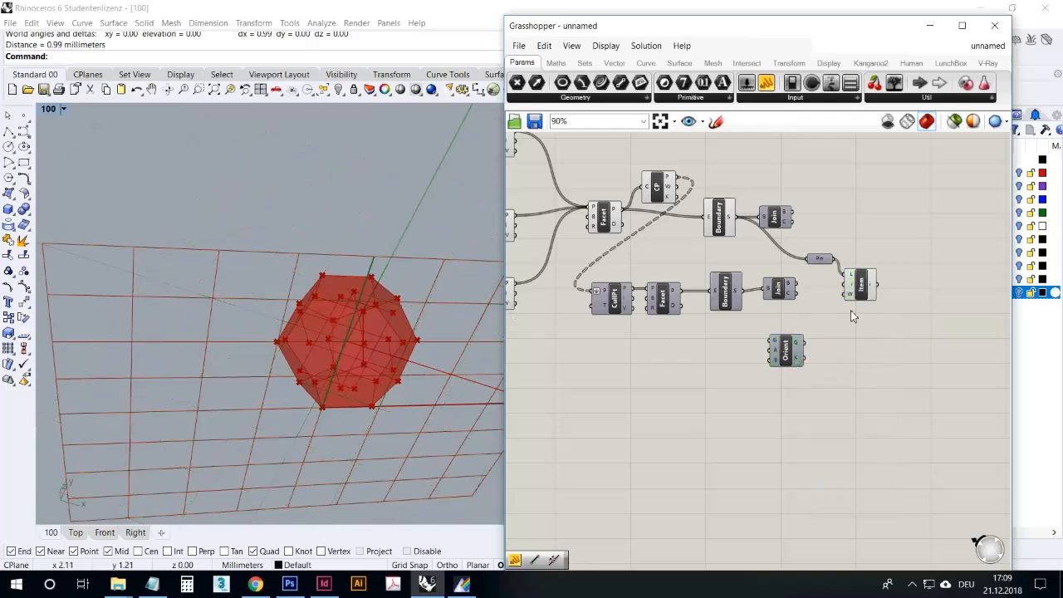
Examine where the single plane picked by the List Item lies relative to the solid's faces
click(860, 285)
right_drag(432, 274, 419, 180)
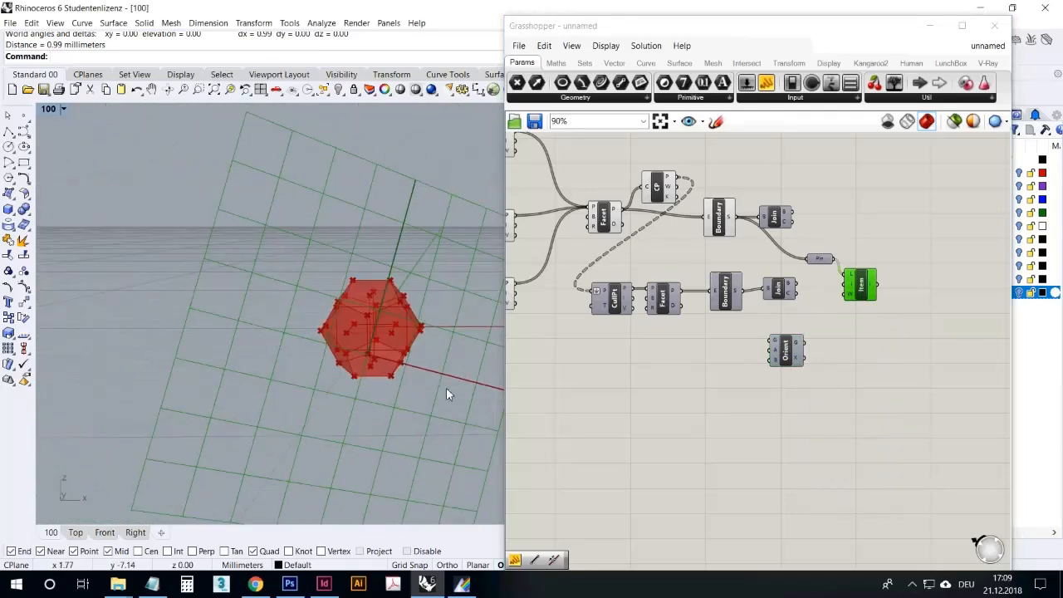
scroll(390, 358, up, 10)
right_drag(361, 349, 407, 368)
scroll(381, 445, up, 5)
right_drag(381, 445, 330, 380)
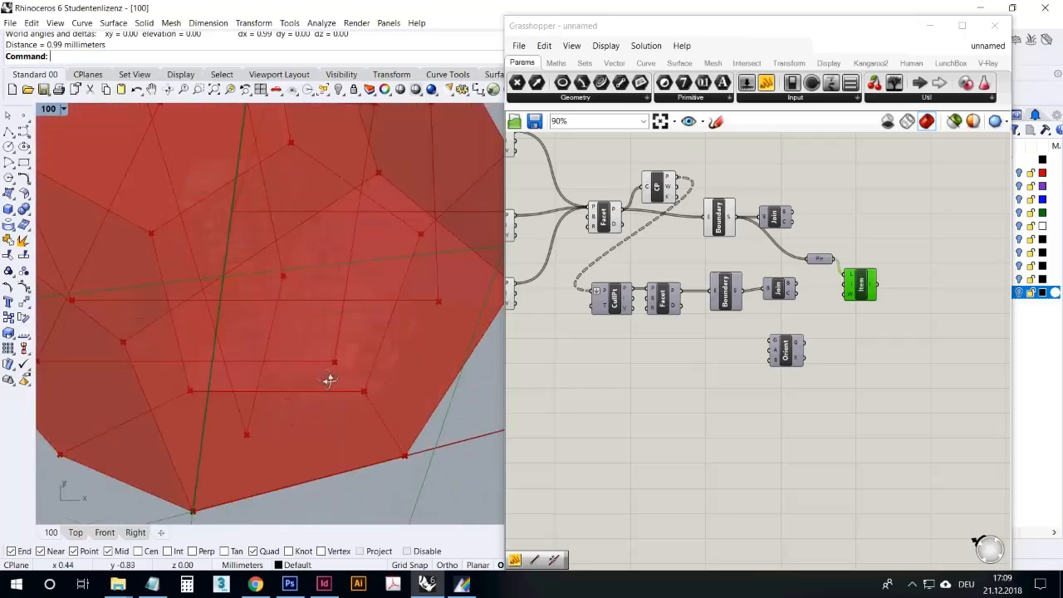
scroll(330, 381, down, 10)
scroll(356, 333, up, 10)
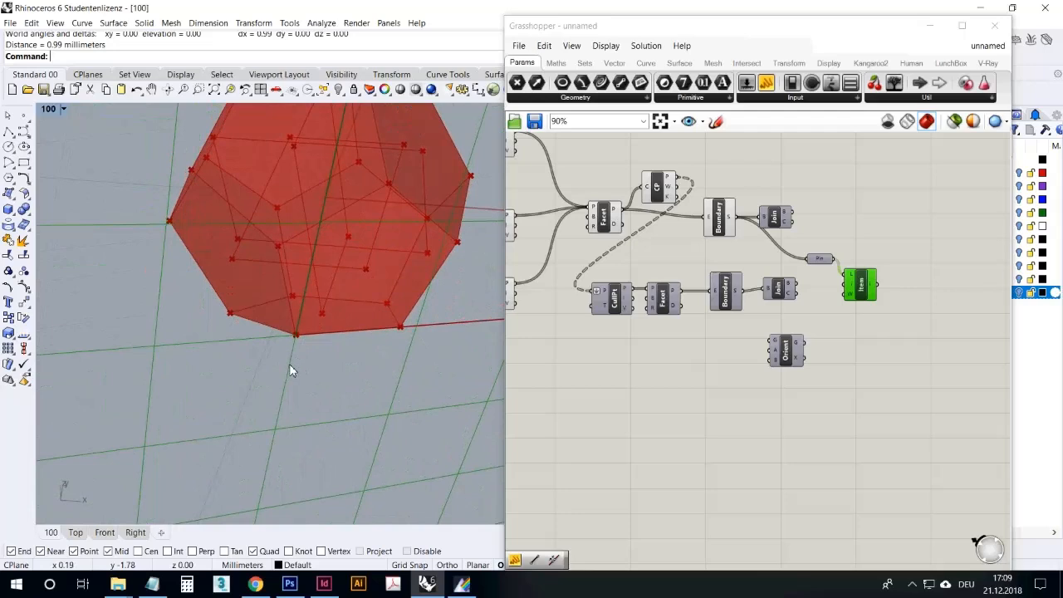
right_drag(299, 335, 386, 325)
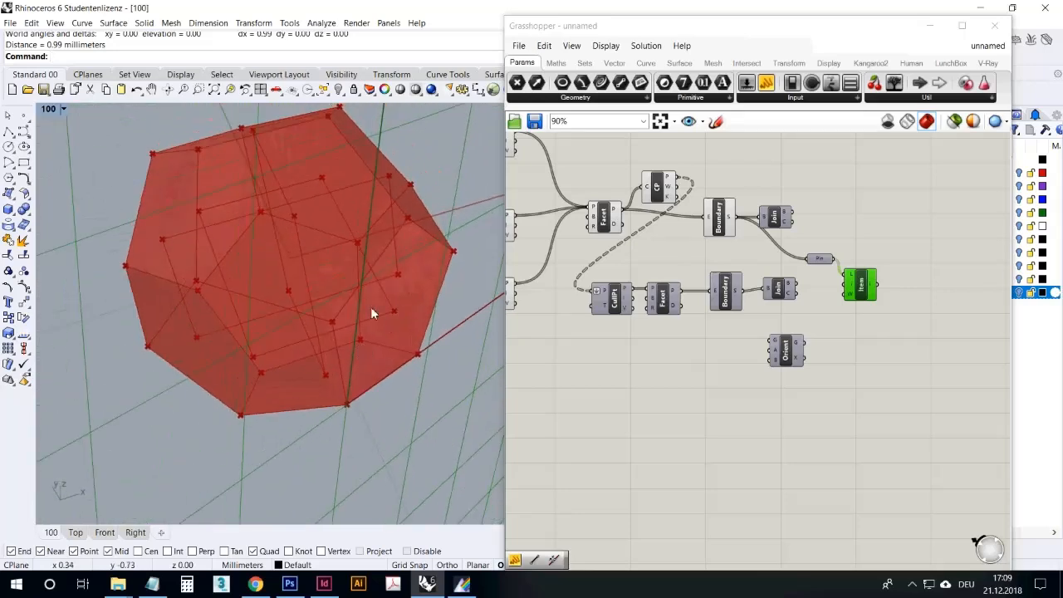
click(705, 455)
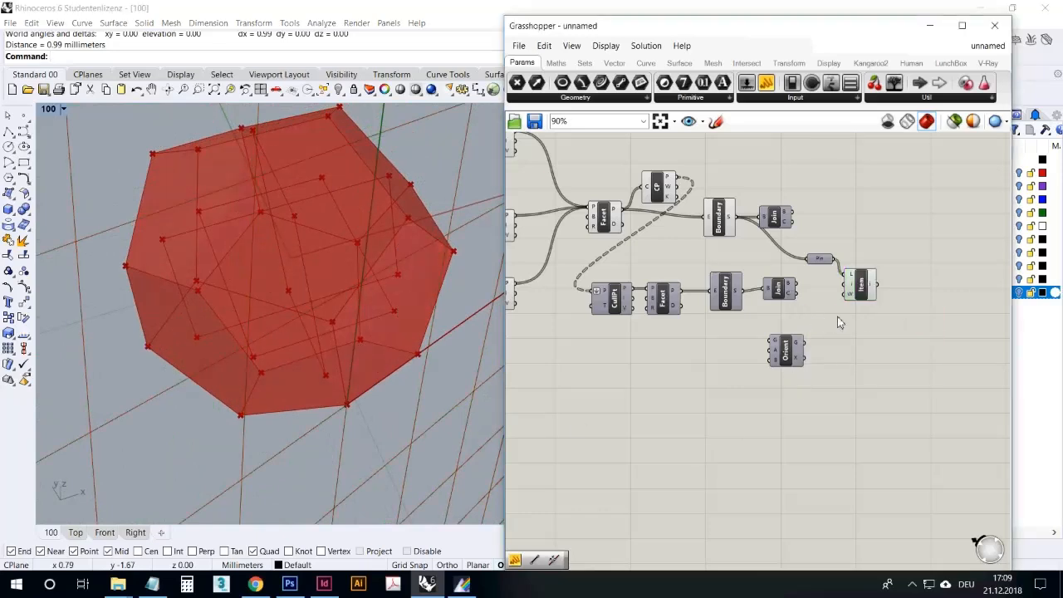
Place a Plane Origin component beside the List Item
right_drag(757, 394, 646, 399)
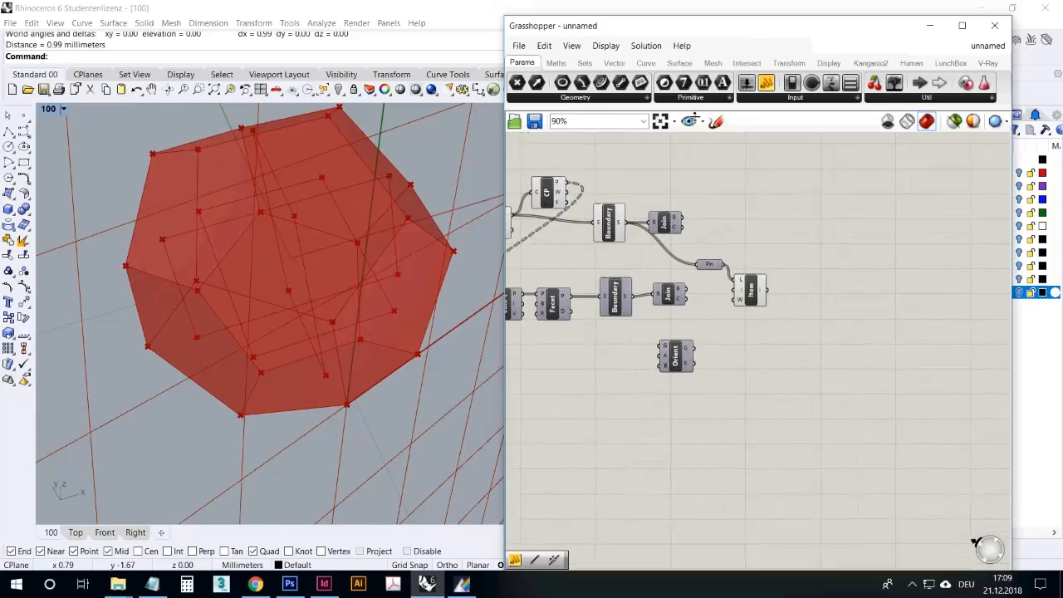
click(618, 64)
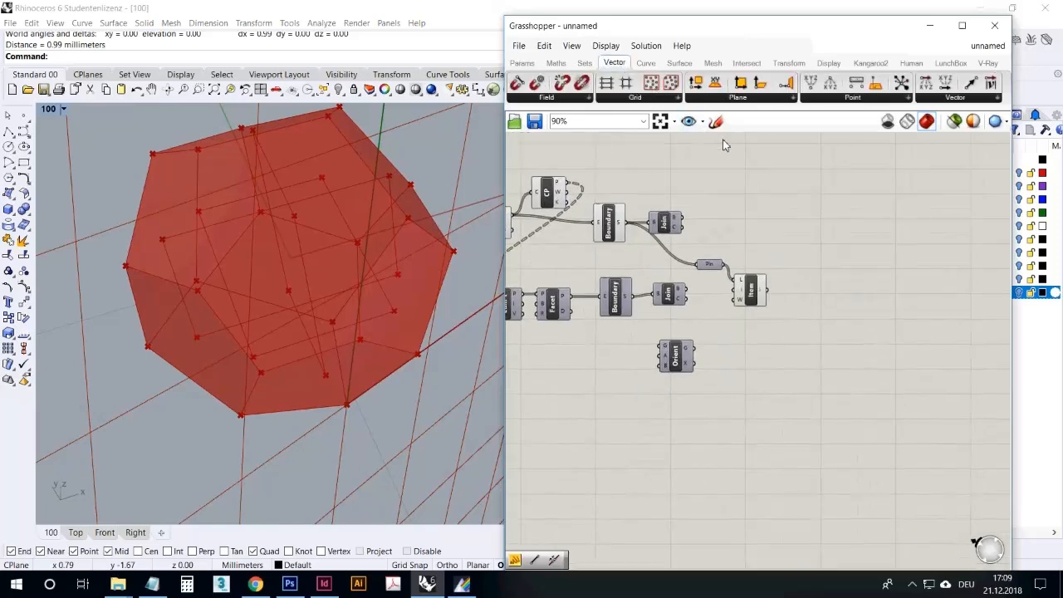
click(754, 99)
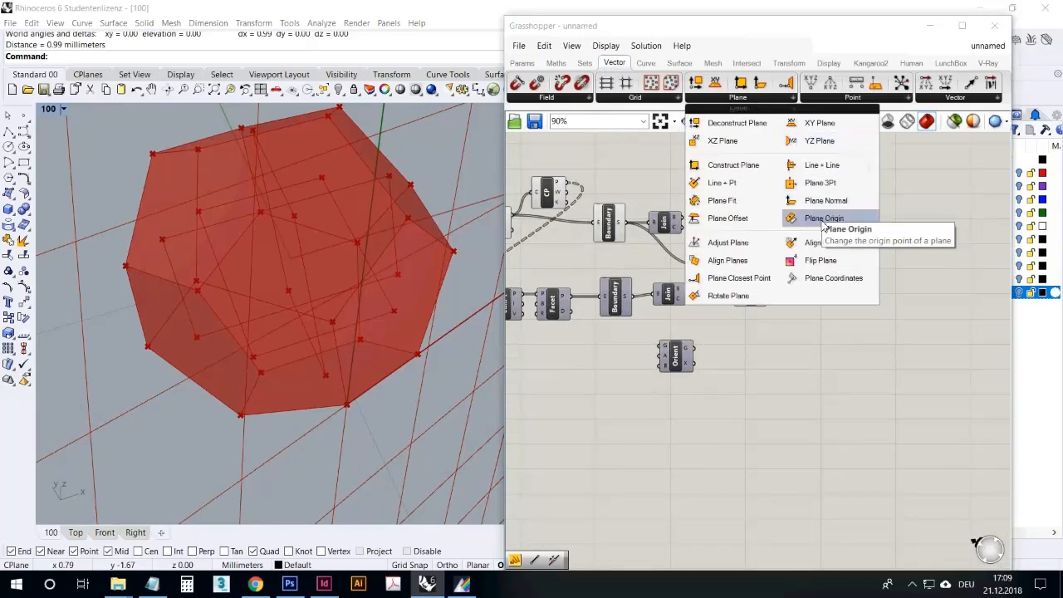
drag(813, 224, 804, 303)
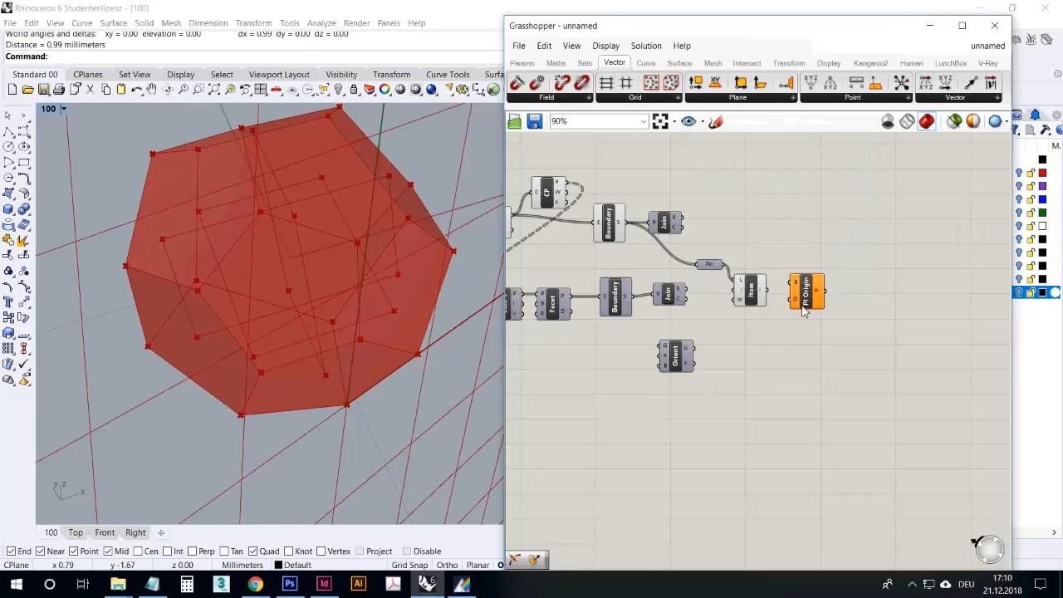
Connect the List Item output to the base input of Plane Origin and space the components apart
scroll(799, 291, up, 3)
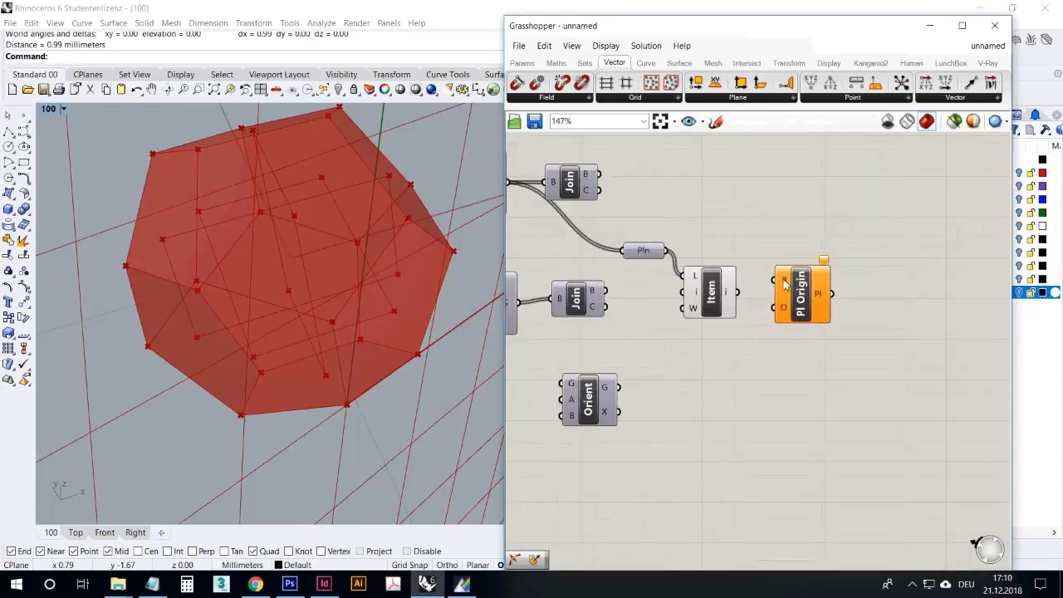
click(652, 249)
drag(665, 250, 771, 217)
drag(709, 305, 848, 335)
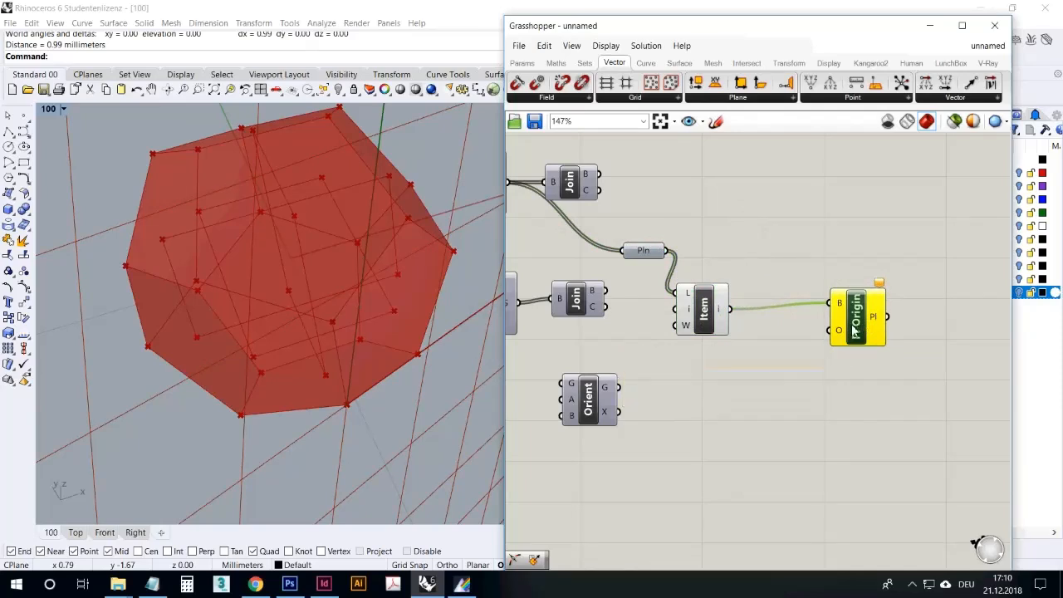
click(826, 417)
drag(860, 325, 851, 332)
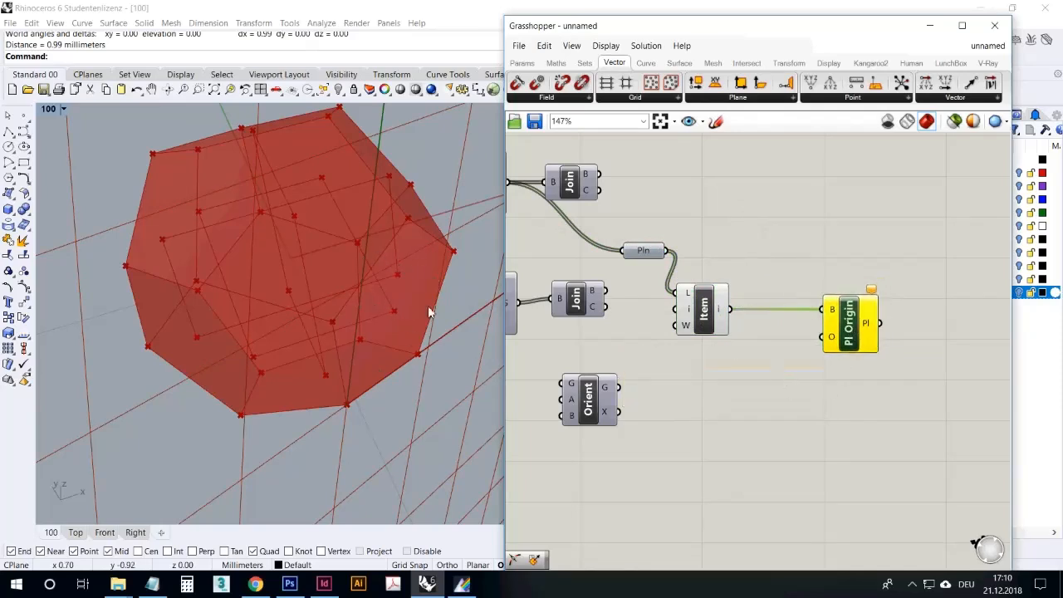
Add an Area component and connect the List Item output to its geometry input
double_click(730, 408)
text(area)
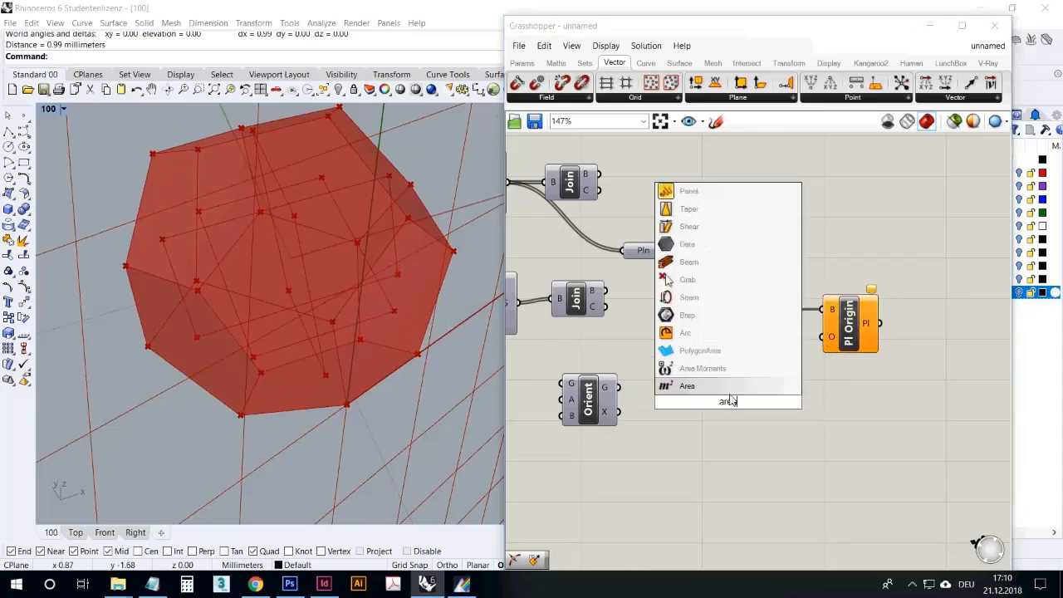
click(727, 385)
drag(731, 310, 710, 407)
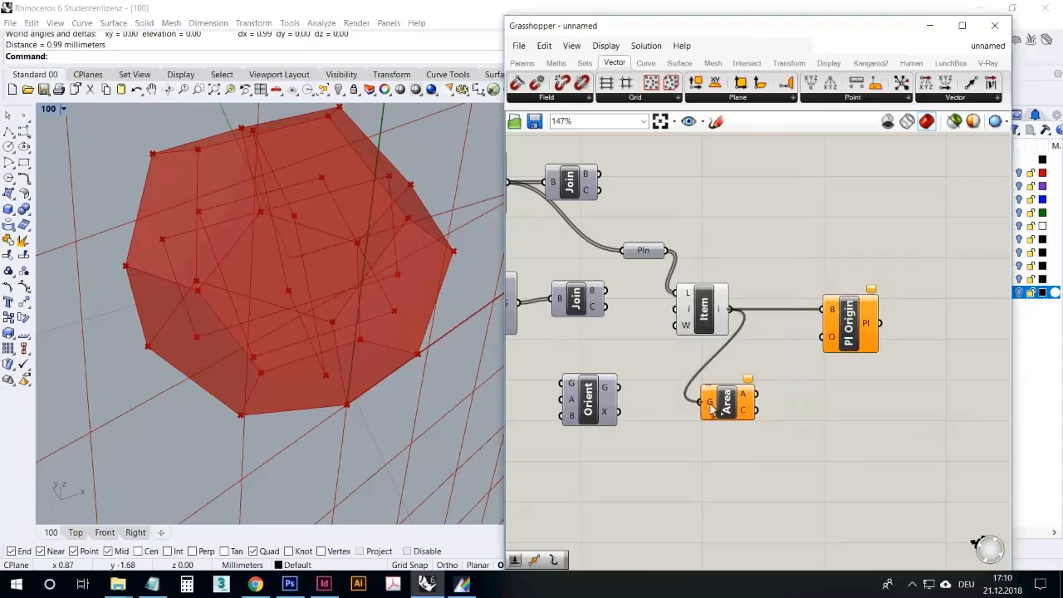
click(713, 405)
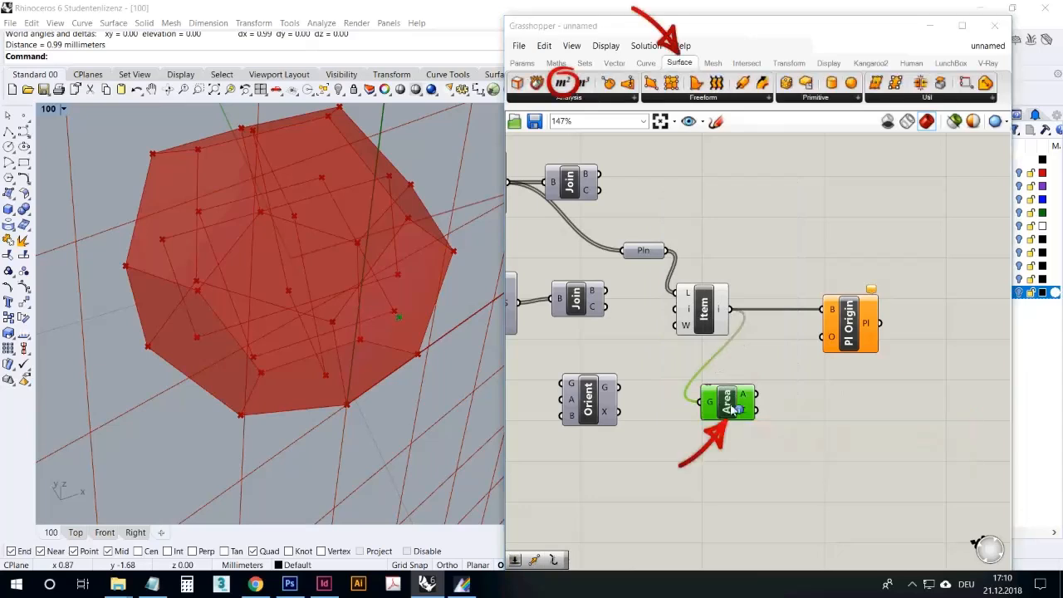
Connect the Area centroid output to the origin input of Plane Origin and place Area between the two components
click(762, 366)
drag(763, 411, 829, 351)
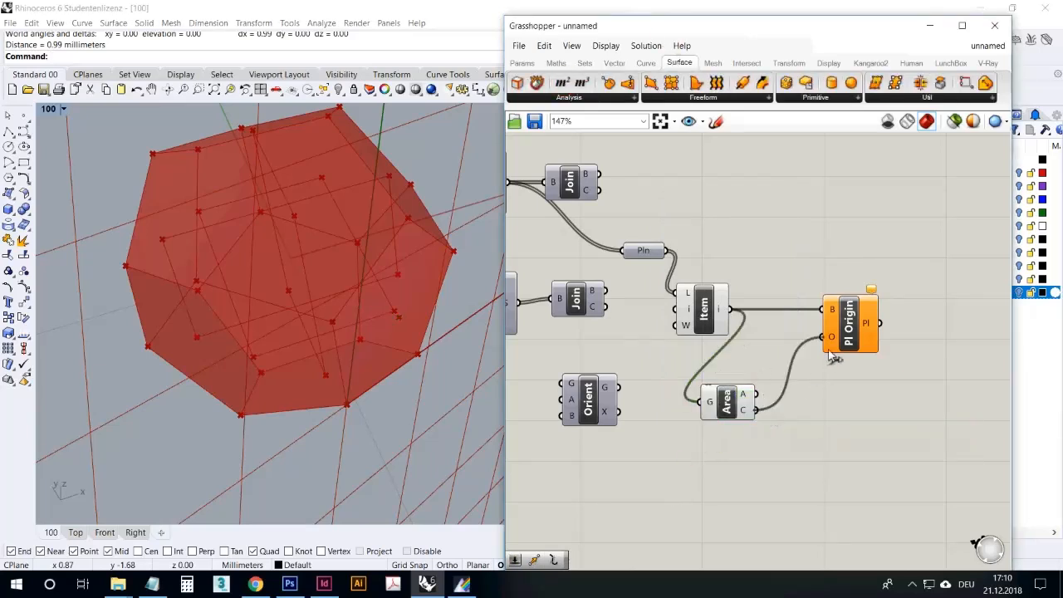
click(834, 357)
drag(728, 402, 769, 343)
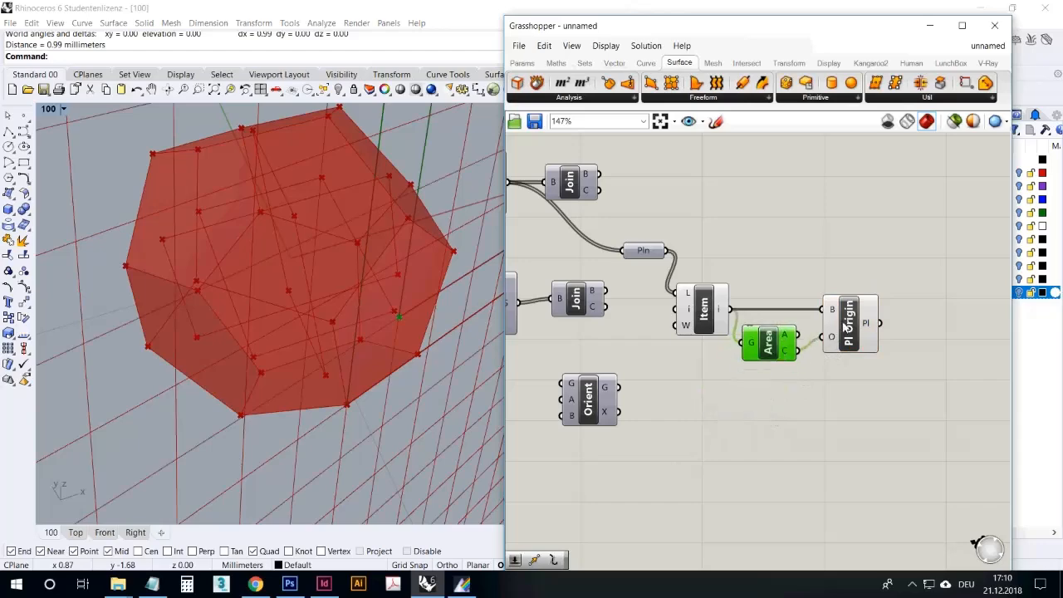
Examine the Plane Origin result in the viewport against the List Item plane and the boundary surfaces
click(846, 326)
right_drag(367, 266, 268, 298)
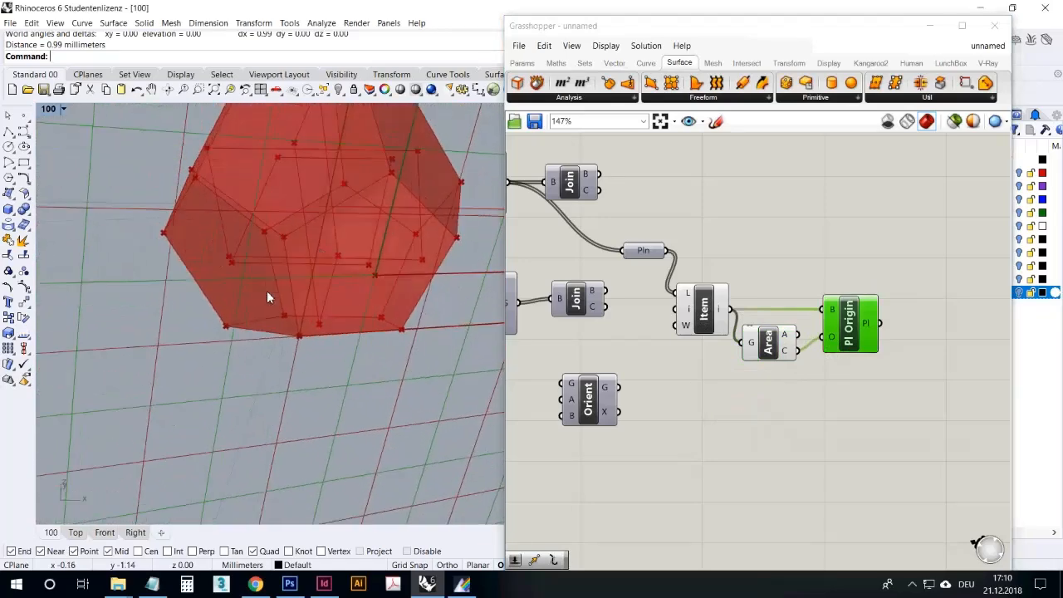
scroll(267, 291, down, 7)
right_drag(370, 281, 358, 251)
right_drag(370, 249, 391, 285)
click(700, 309)
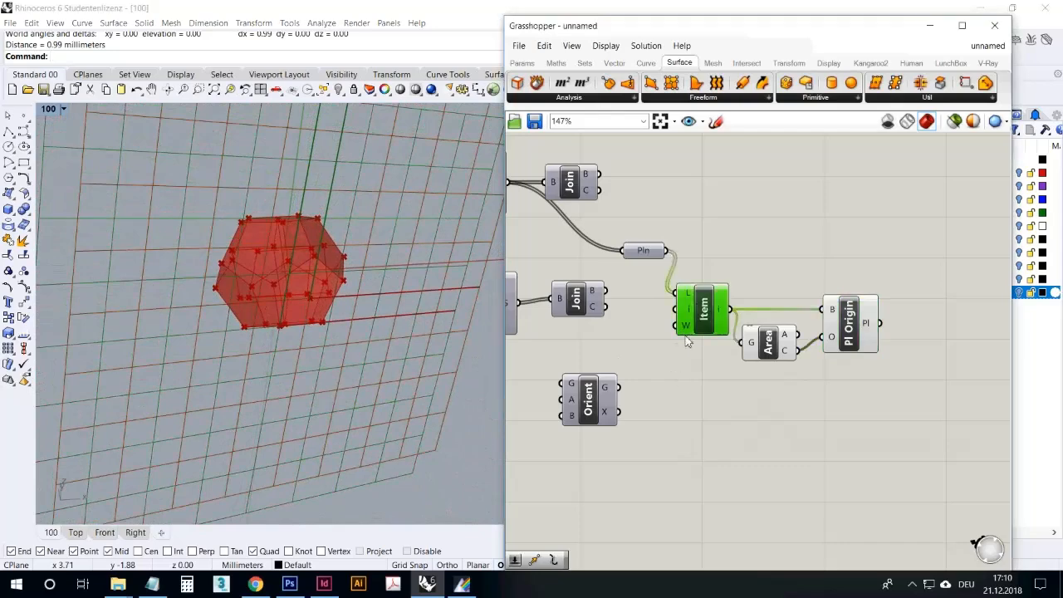
scroll(687, 333, up, 2)
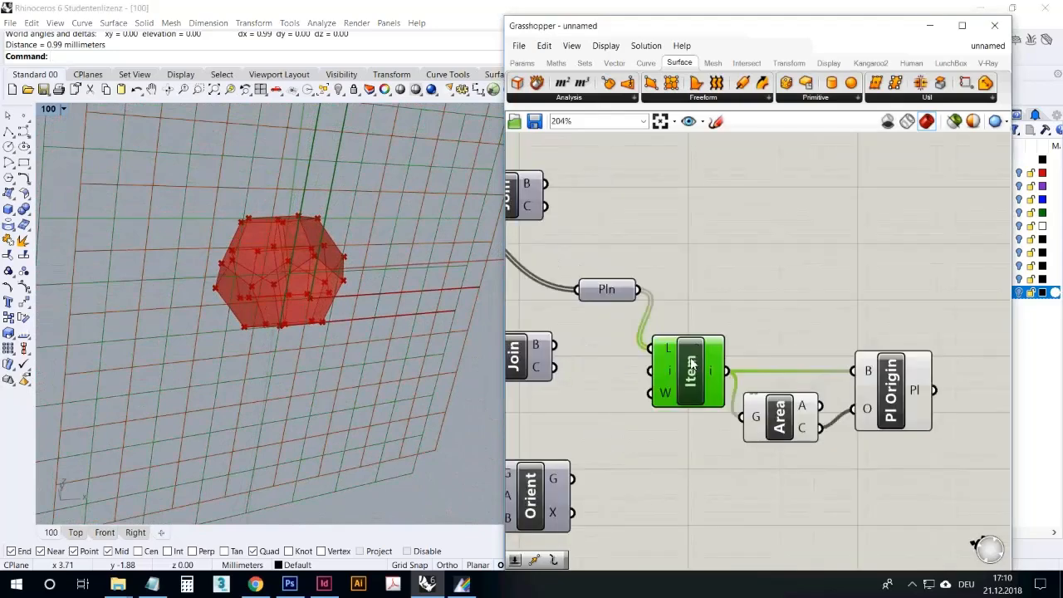
click(616, 206)
scroll(616, 208, down, 2)
click(547, 222)
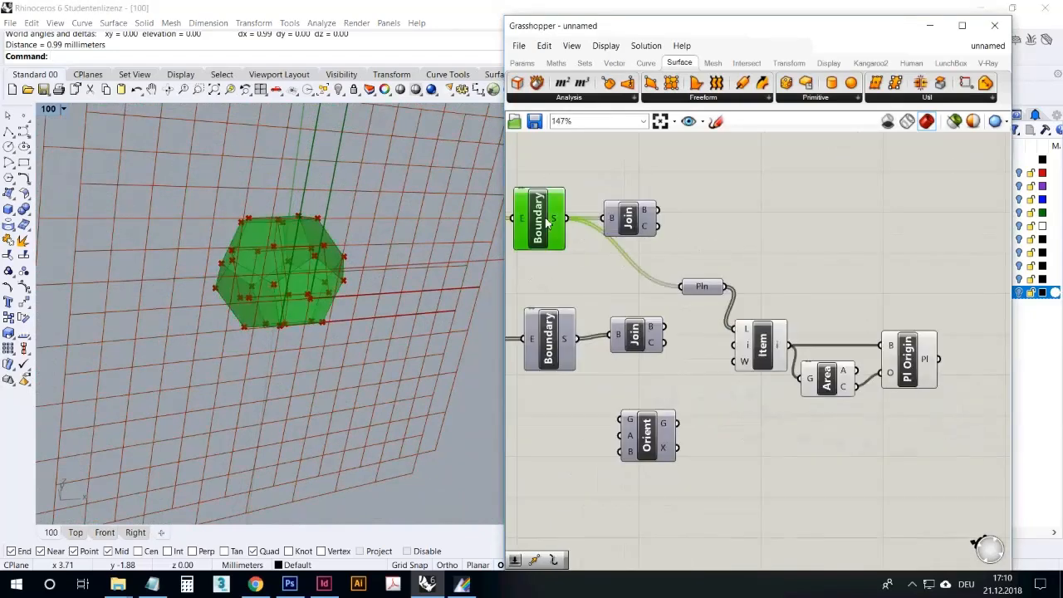
Duplicate the List Item above the original and feed the upper Boundary Surfaces output into the copy's list input
drag(761, 348, 750, 347)
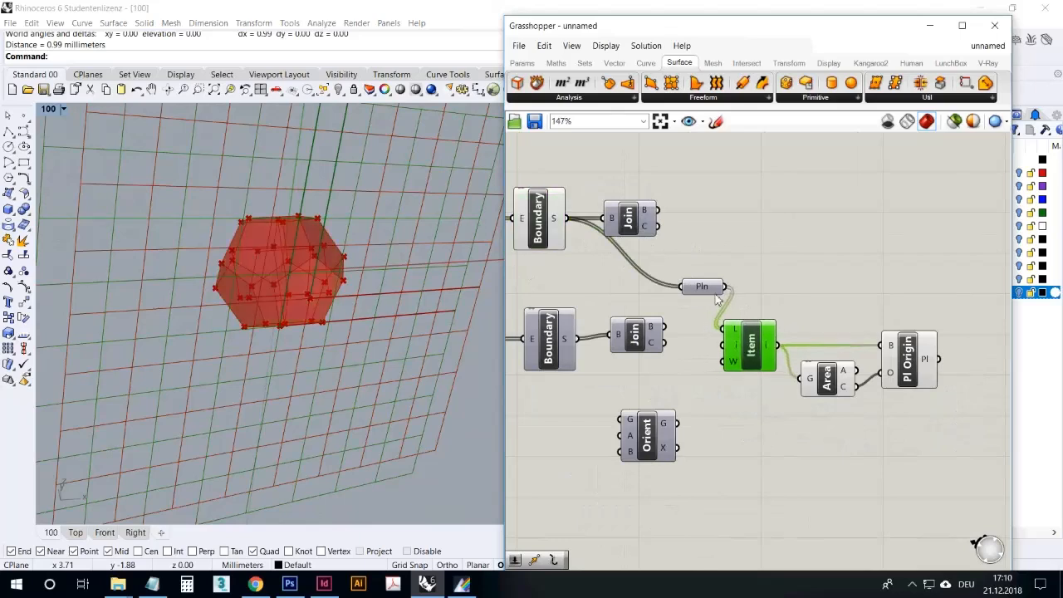
drag(707, 291, 690, 289)
click(750, 340)
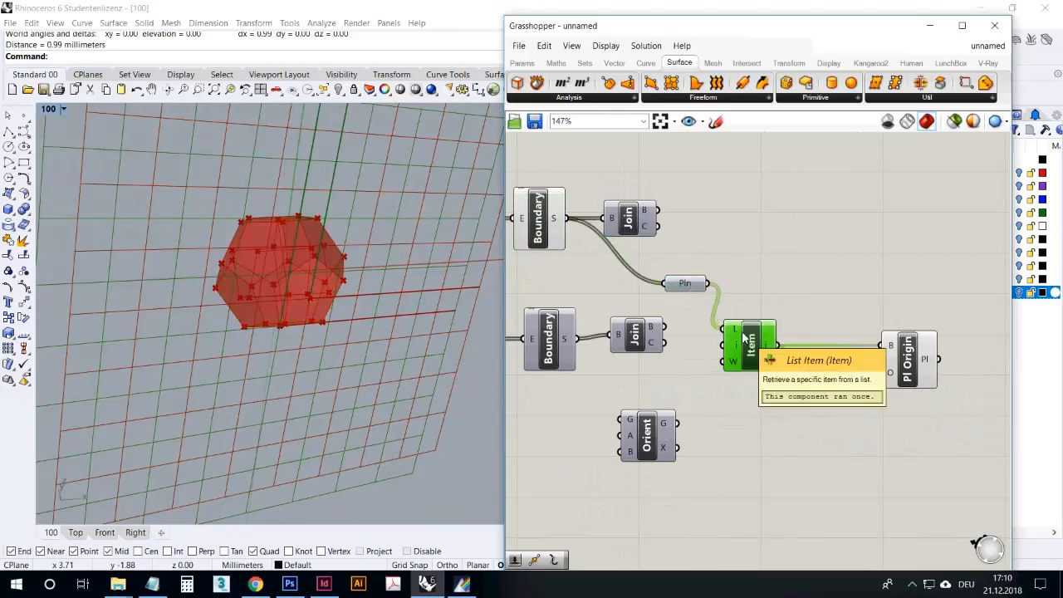
alt+drag(750, 336, 766, 232)
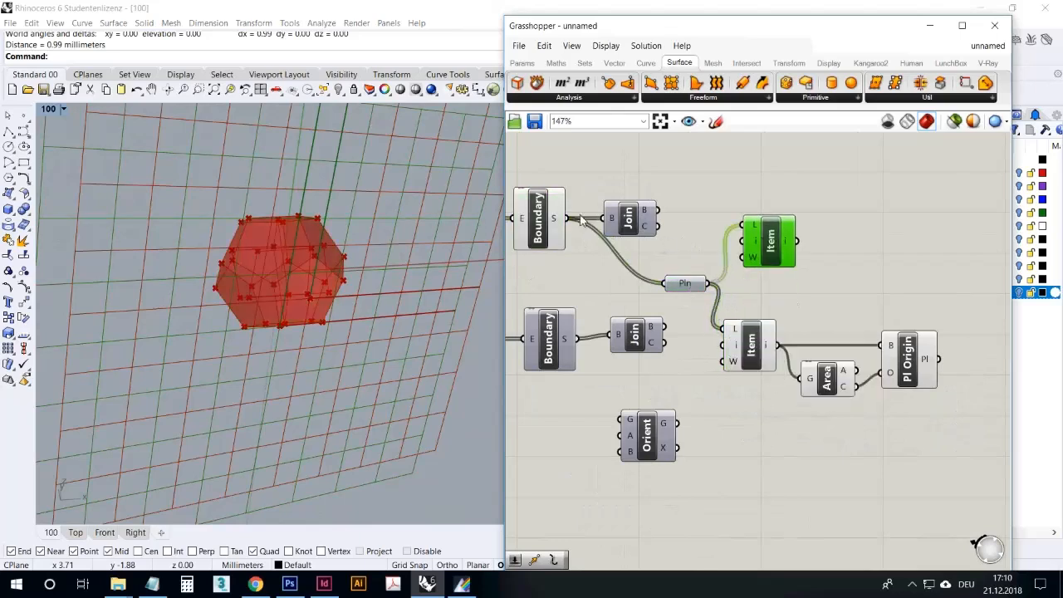
click(544, 219)
drag(597, 229, 733, 283)
scroll(782, 289, up, 2)
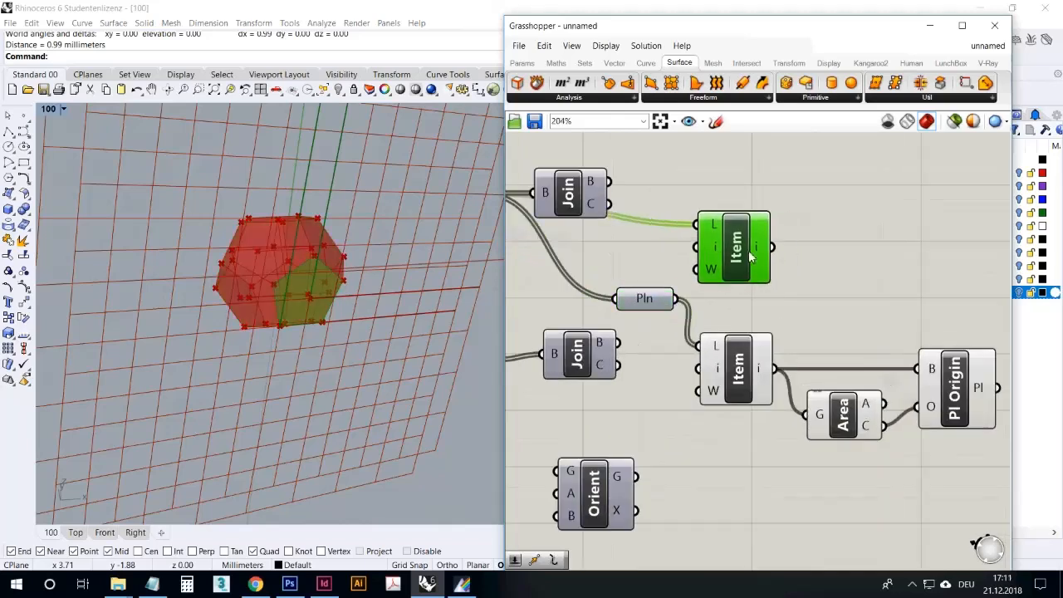
Connect the duplicated List Item's output to the Area geometry input, replacing the plane as its source
click(713, 291)
click(748, 253)
drag(773, 247, 870, 424)
Examine the Plane Origin result, the upper boundary surfaces and the single face picked by the new List Item
click(955, 389)
right_drag(361, 287, 326, 246)
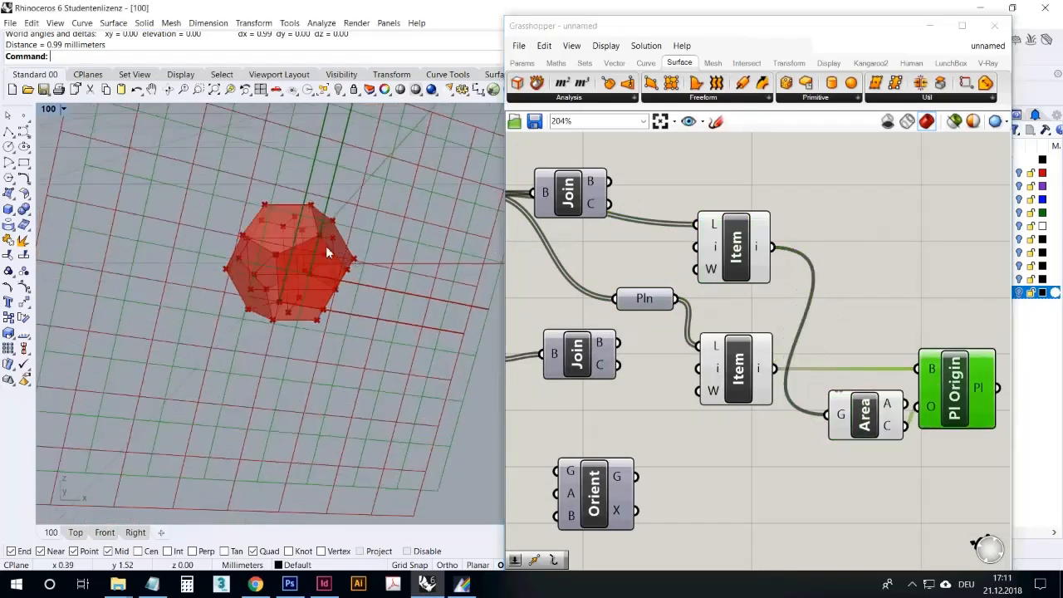
scroll(326, 246, up, 5)
right_drag(635, 312, 725, 310)
scroll(725, 312, down, 3)
click(703, 201)
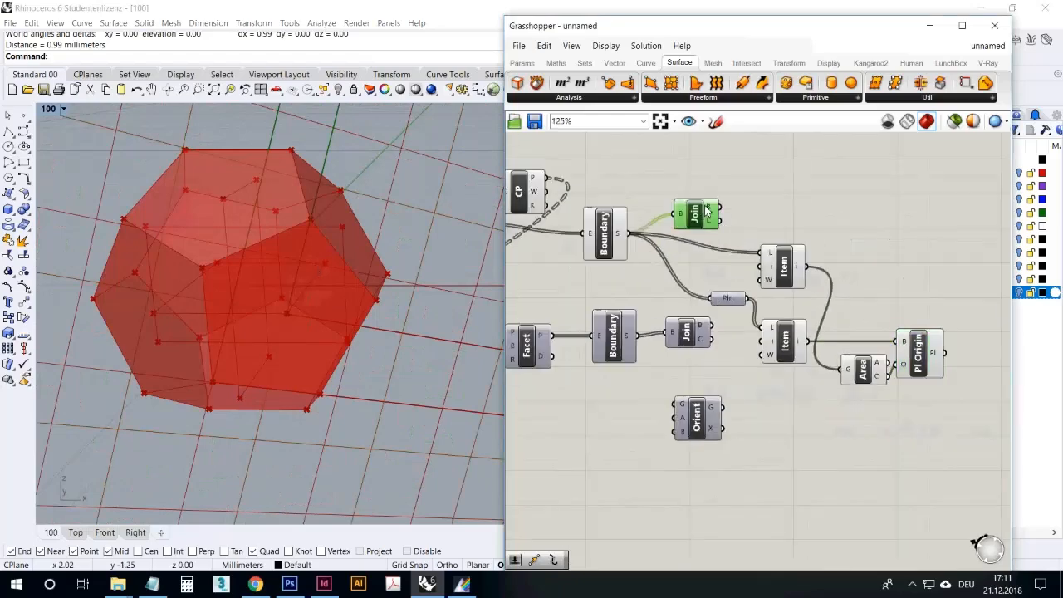
click(606, 236)
right_drag(346, 269, 324, 263)
click(783, 277)
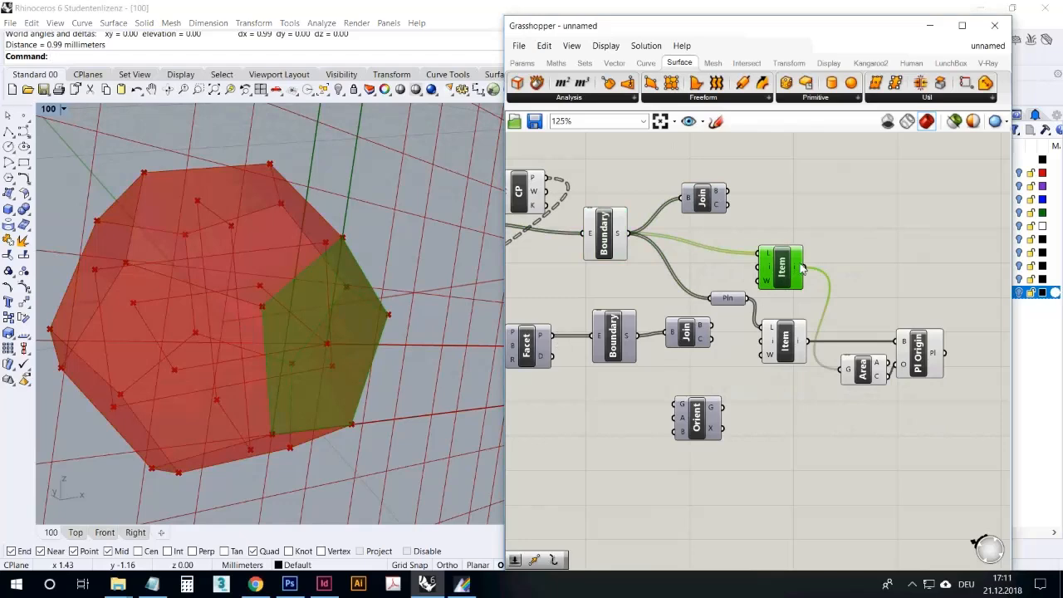
drag(787, 272, 790, 276)
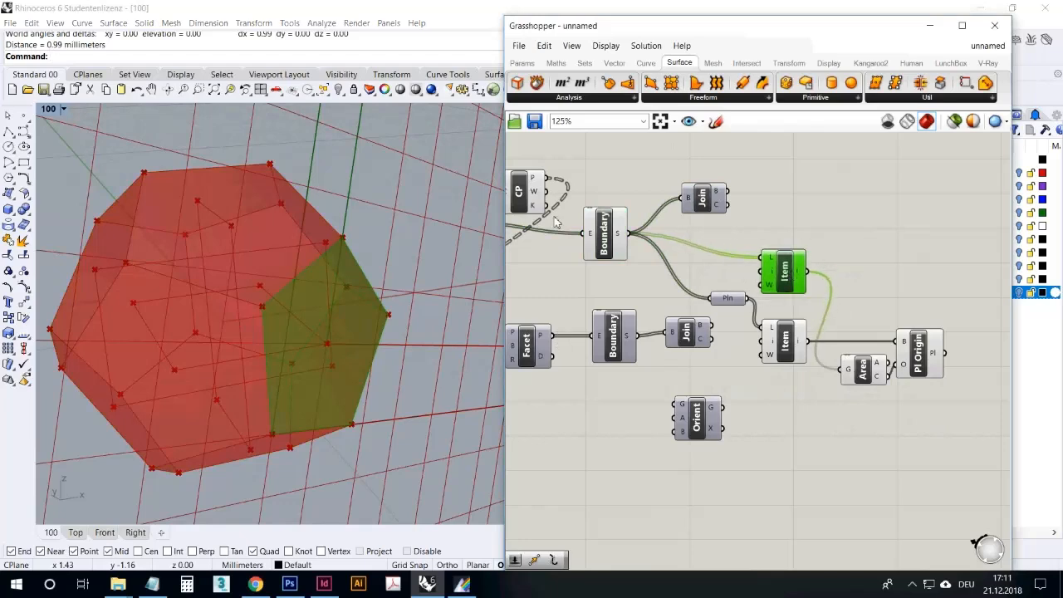
Examine the upper Boundary Surfaces, the single face picked by the duplicated List Item, and the Plane Origin base input
shift+click(615, 241)
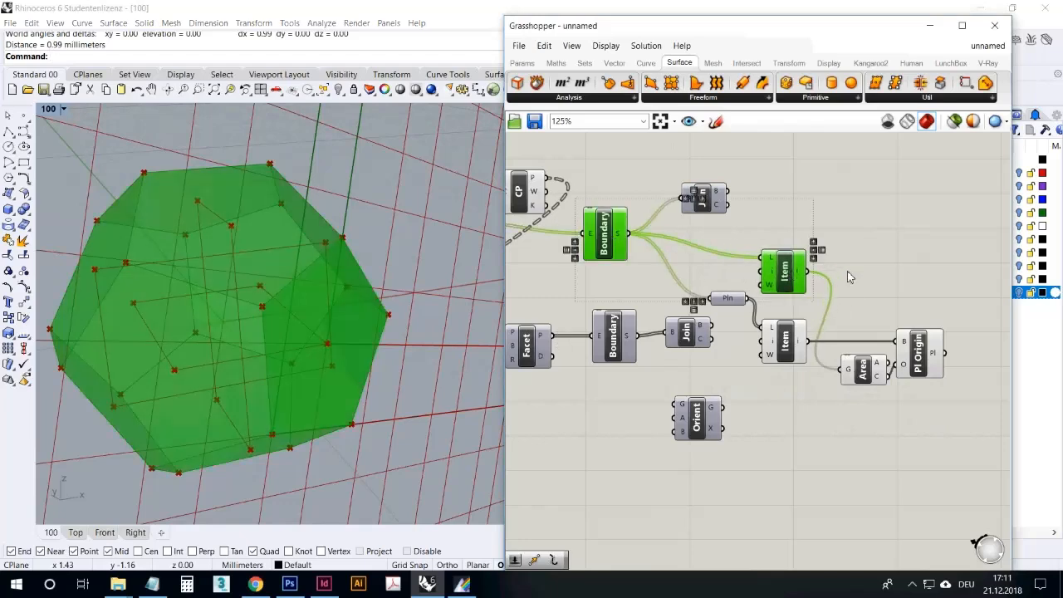
click(851, 291)
drag(732, 302, 732, 308)
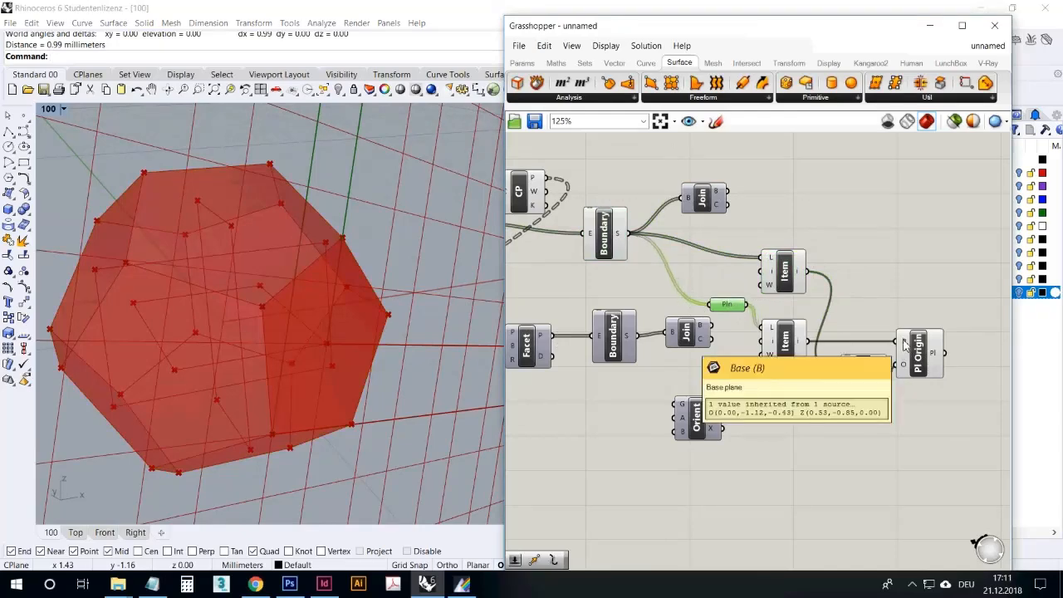
click(831, 407)
scroll(761, 374, down, 2)
right_drag(491, 318, 370, 353)
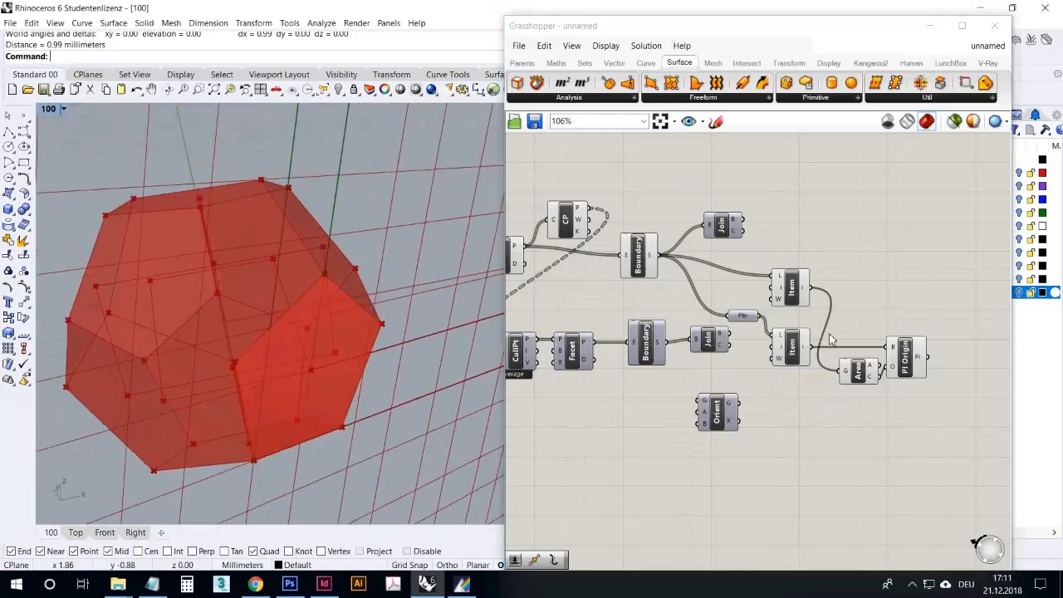
scroll(792, 329, up, 2)
mouse_move(677, 307)
mouse_down()
mouse_move(693, 303)
mouse_move(685, 309)
mouse_up()
drag(739, 281, 734, 275)
click(563, 239)
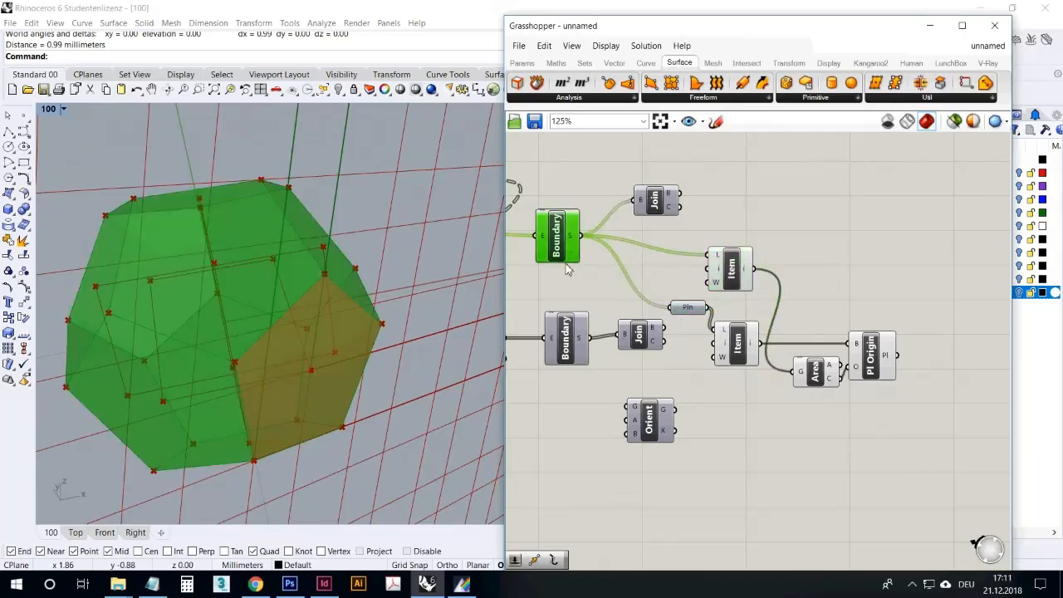
mouse_move(571, 240)
Delete the duplicated upper List Item and feed the upper Boundary Surfaces output directly into the Area geometry input
click(719, 268)
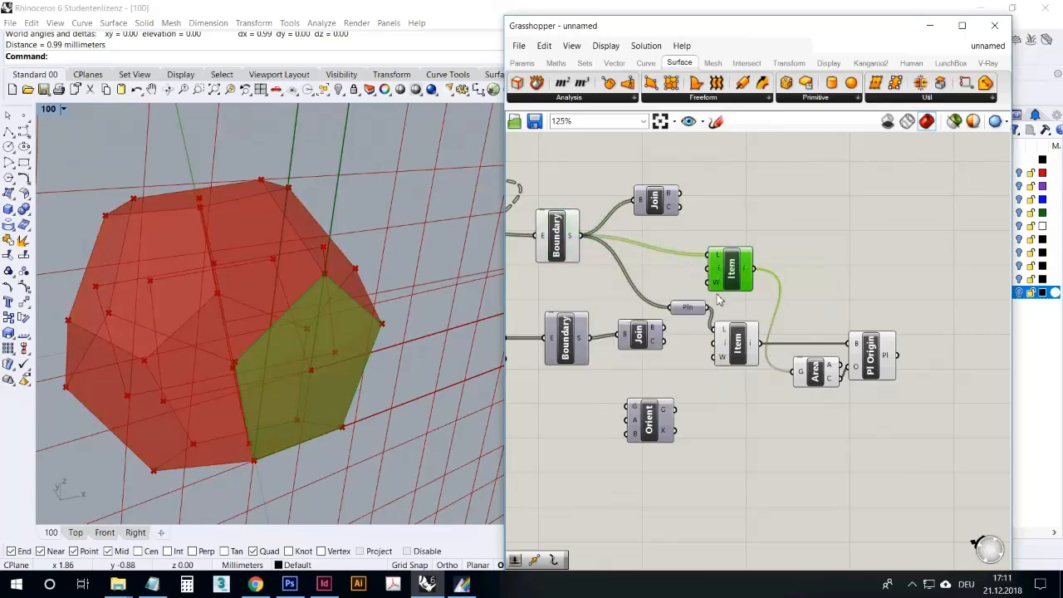
key(Delete)
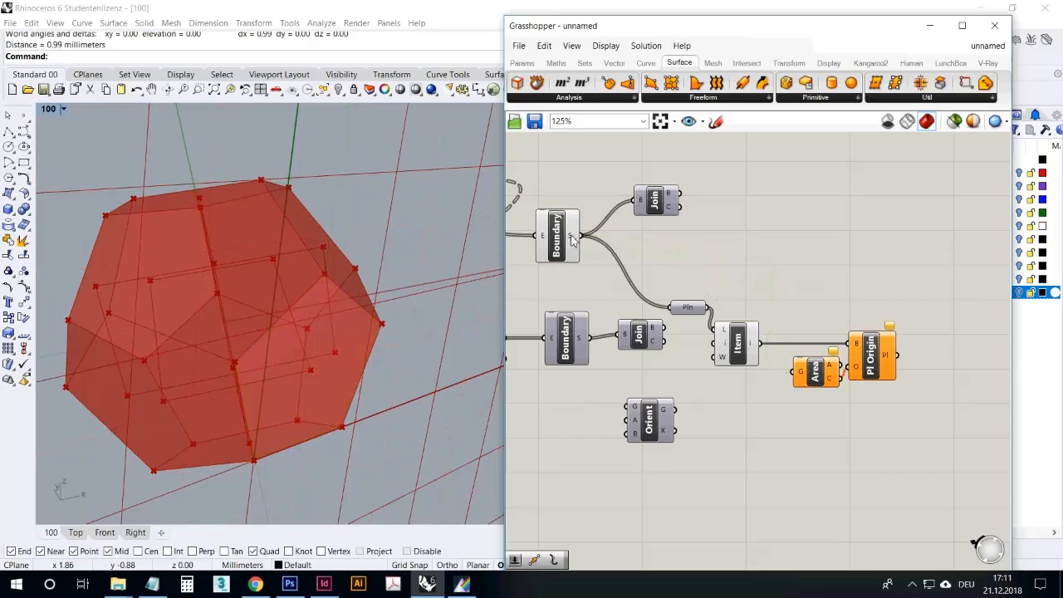
drag(579, 235, 716, 330)
Connect the Plane parameter directly to the Plane Origin base input and delete the remaining List Item
drag(752, 341, 766, 288)
drag(707, 308, 834, 343)
click(825, 440)
click(771, 285)
key(Delete)
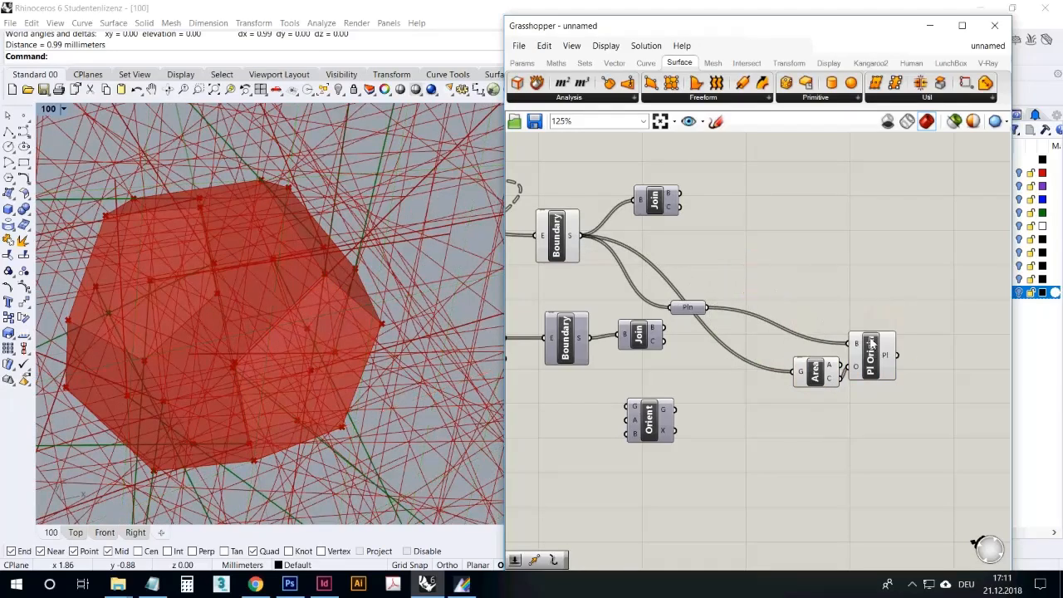
Align the Plane parameter and Plane Origin around Area, and turn off the preview of all three components
click(885, 356)
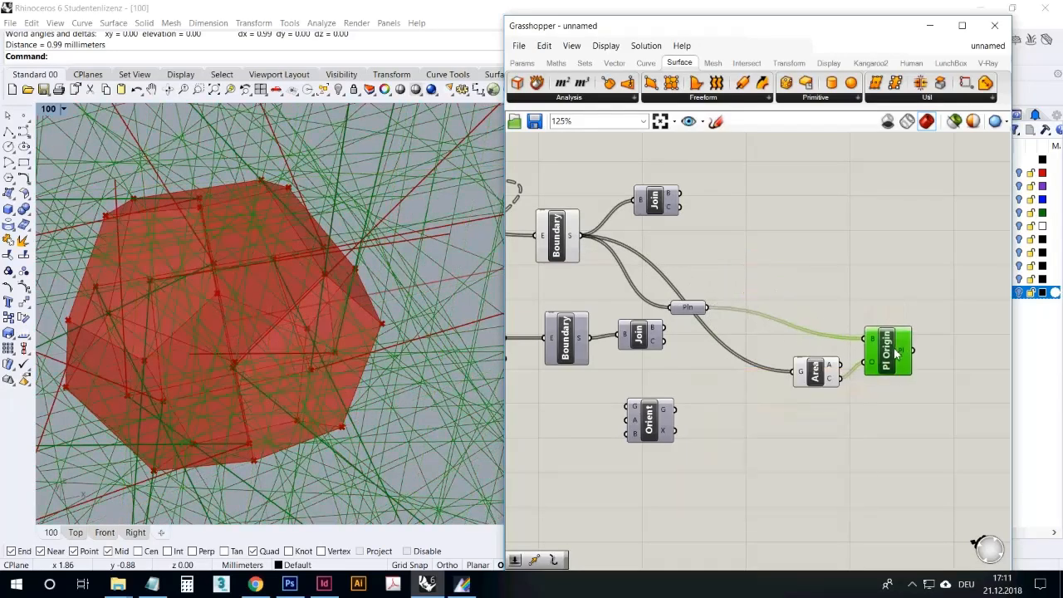
right_drag(348, 250, 358, 310)
drag(689, 308, 806, 331)
drag(909, 418, 793, 298)
right_click(798, 284)
click(832, 299)
click(836, 280)
Draw a small solid box freehand on the construction plane near the world origin, inside the polyhedron
right_drag(482, 287, 345, 317)
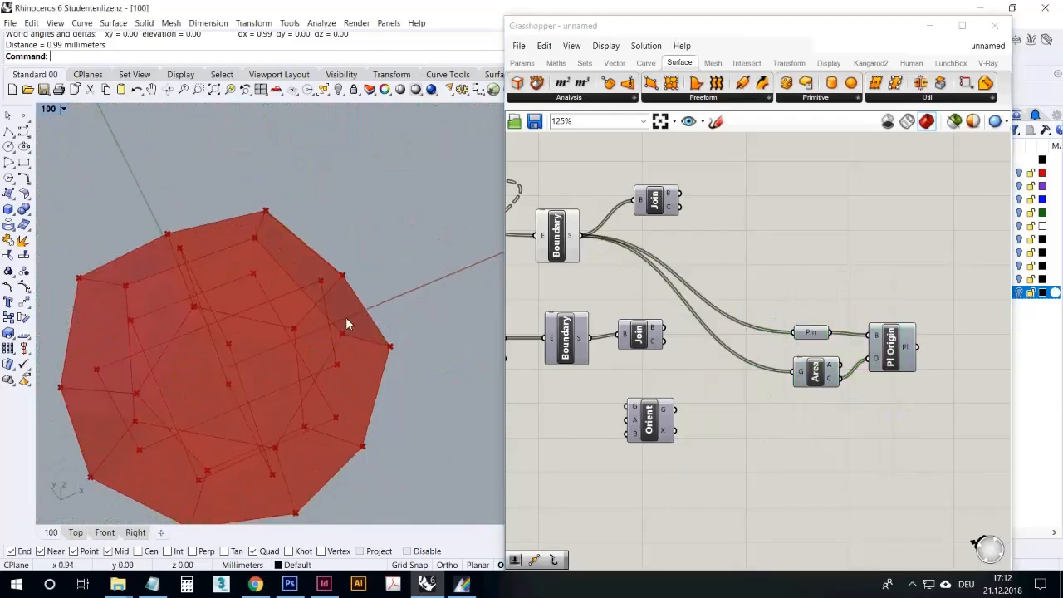
scroll(386, 259, down, 18)
right_drag(705, 392, 734, 359)
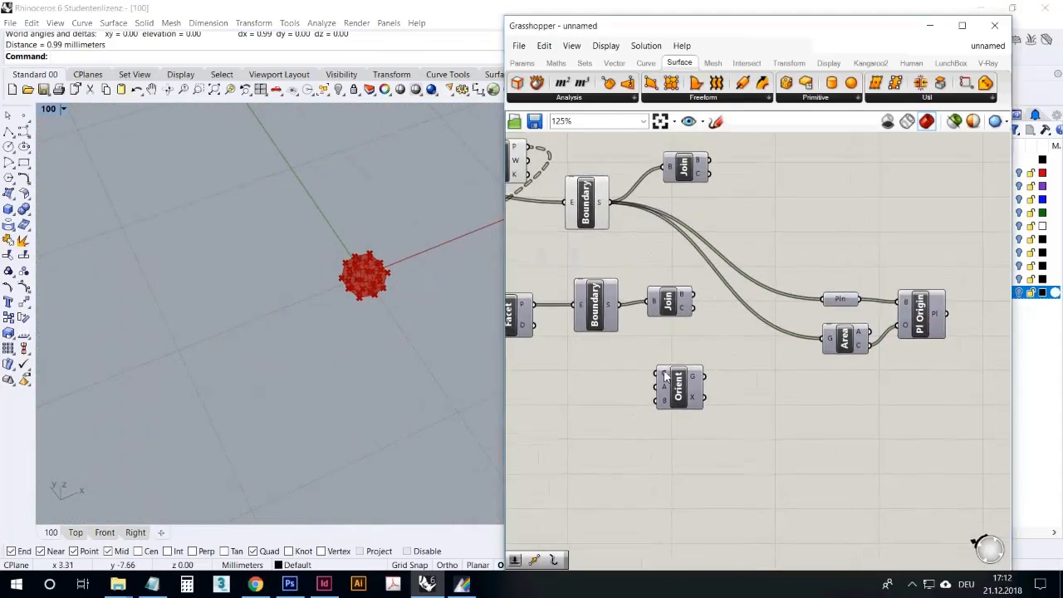
right_drag(377, 311, 432, 299)
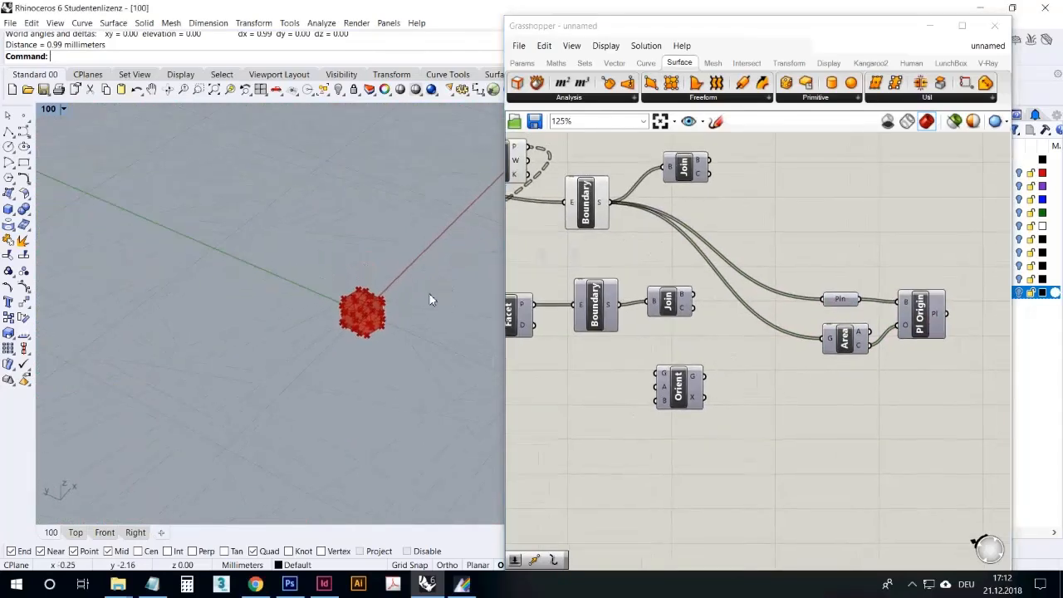
scroll(408, 289, up, 3)
click(8, 208)
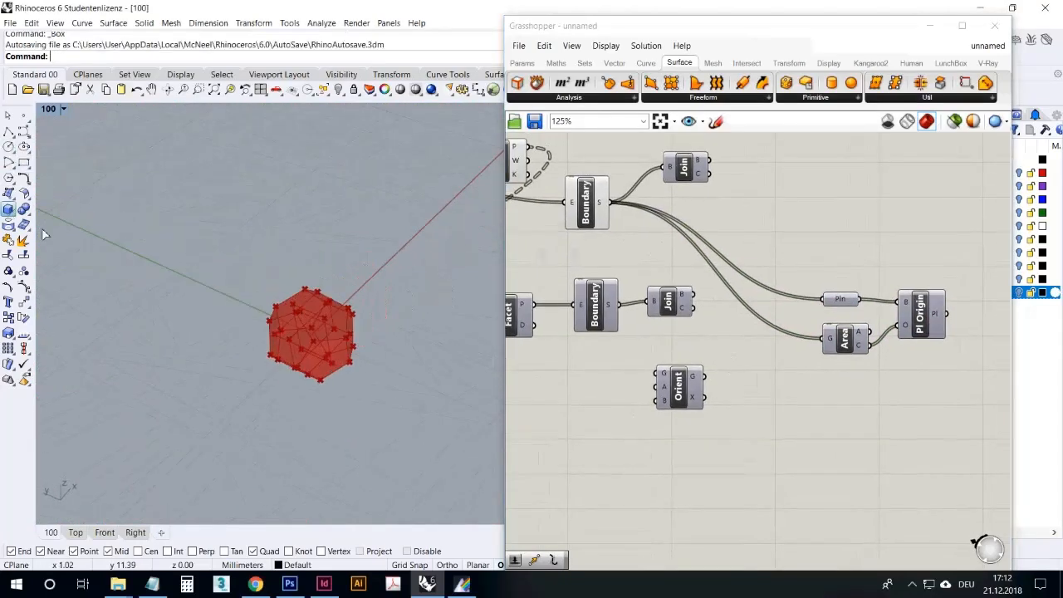
scroll(306, 334, up, 3)
scroll(299, 332, up, 5)
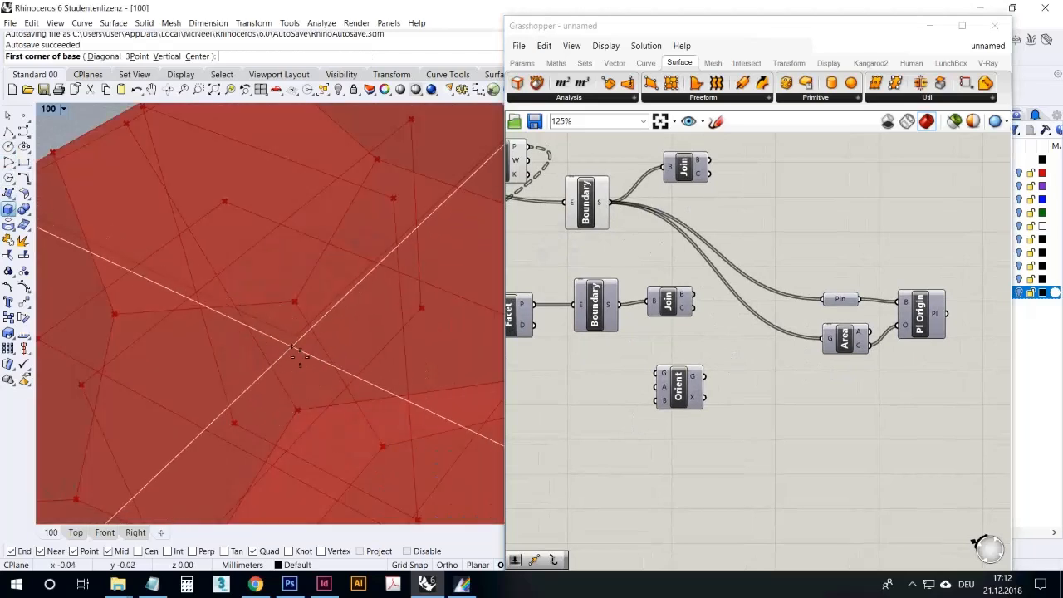
scroll(290, 342, up, 3)
right_drag(292, 340, 299, 351)
scroll(299, 351, down, 3)
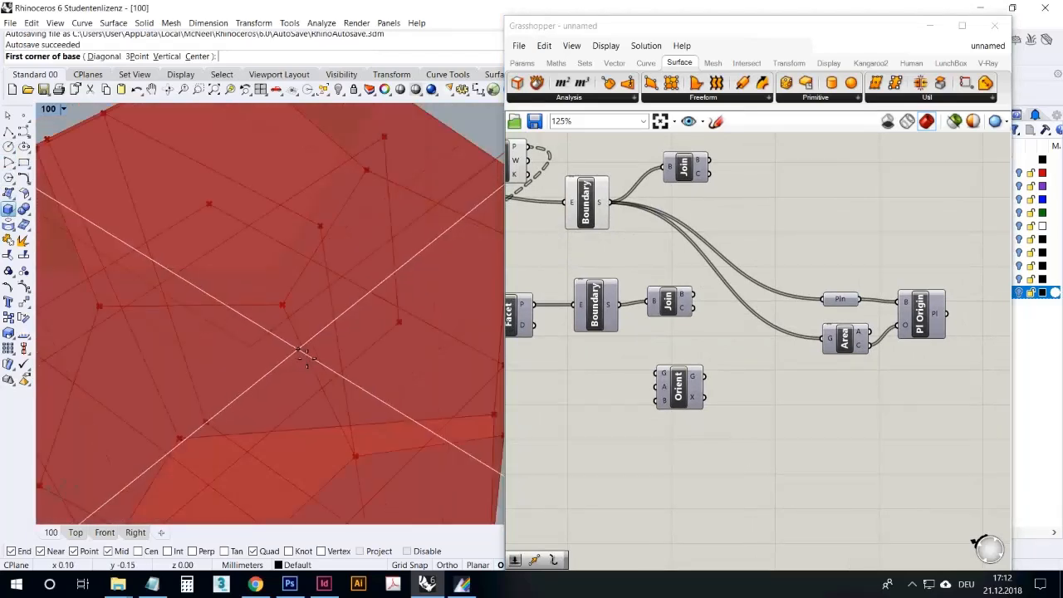
scroll(291, 342, up, 2)
scroll(274, 353, down, 2)
click(250, 363)
click(263, 326)
click(260, 317)
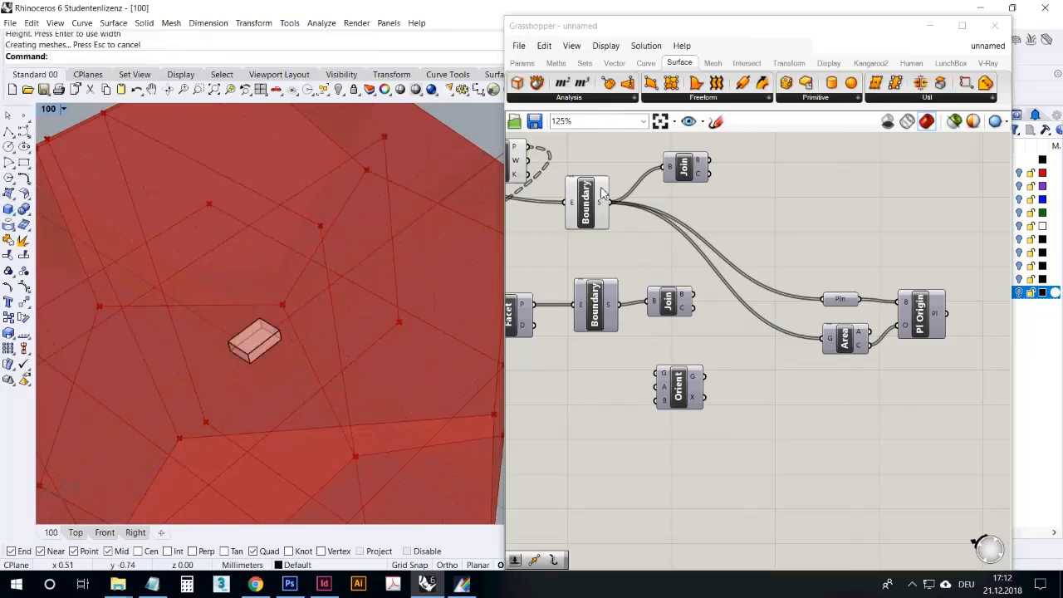
Reference the small box as the geometry input of the Orient component
right_click(664, 375)
click(712, 470)
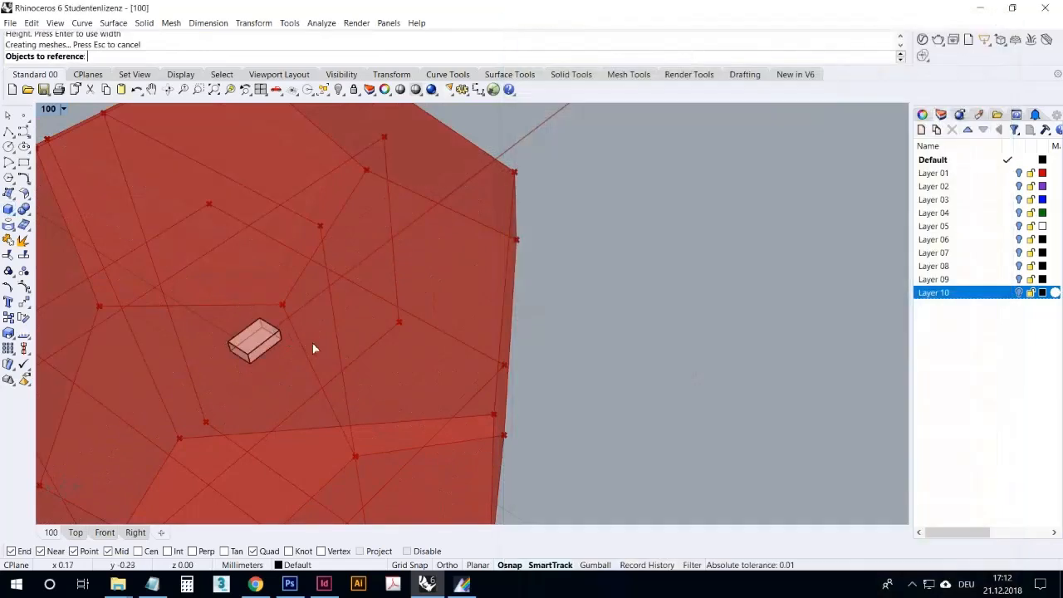
click(278, 342)
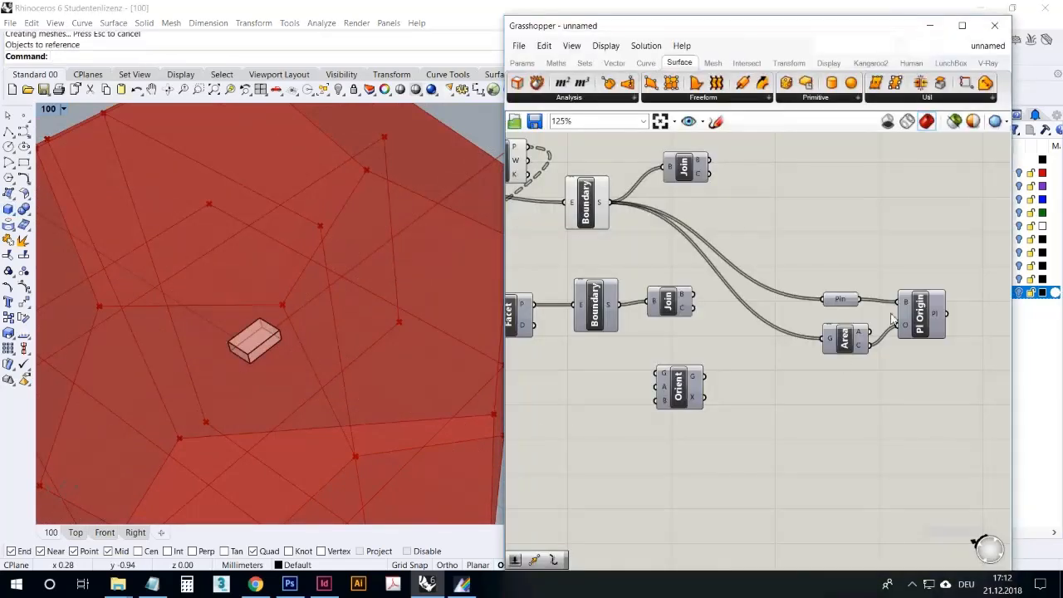
Move Orient below Plane Origin, feed the Plane Origin output into Orient's target plane, and enable Orient's preview
drag(949, 316, 887, 409)
click(693, 404)
right_click(813, 425)
click(828, 446)
scroll(349, 286, down, 5)
right_drag(355, 284, 287, 286)
click(828, 442)
Turn on the preview of the Plane Origin component to show the planes on all faces
click(922, 314)
right_click(914, 305)
click(930, 332)
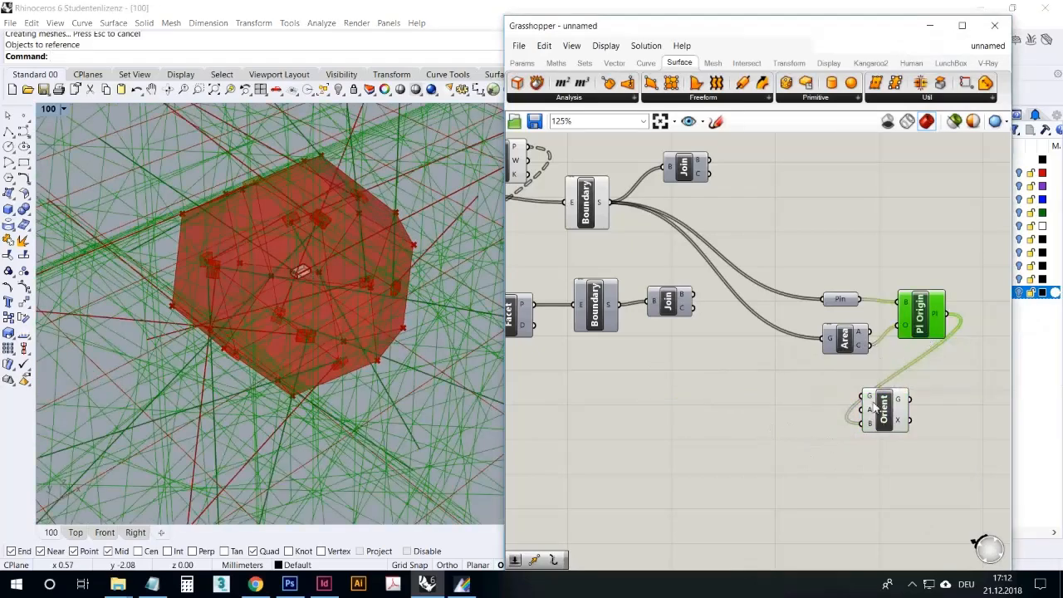
mouse_move(870, 426)
click(685, 352)
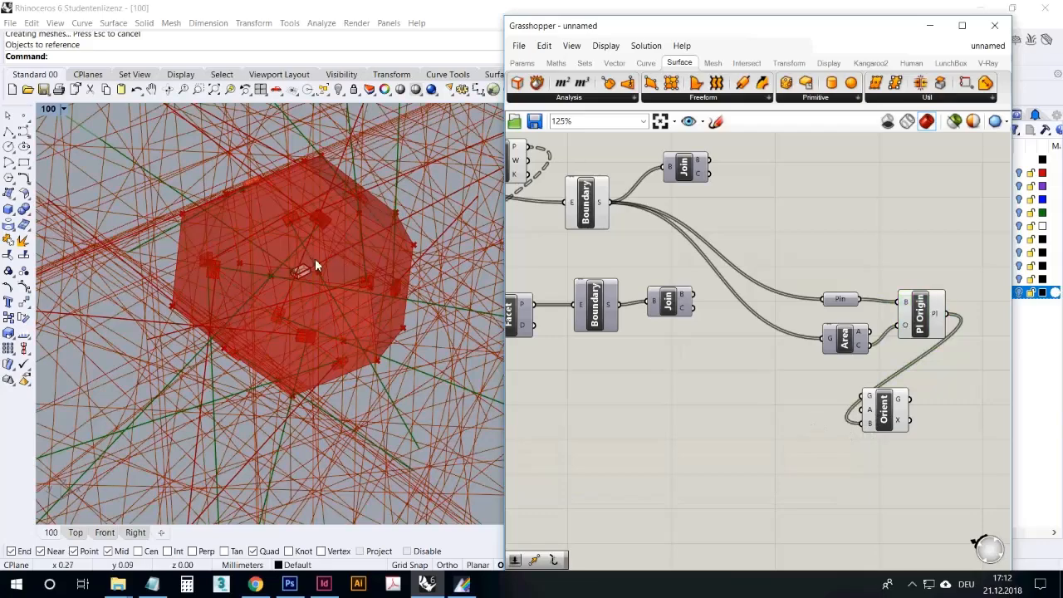
Examine the small source box, its World XY source plane and the oriented copies on the polyhedron's faces
scroll(315, 258, up, 5)
right_drag(357, 250, 509, 339)
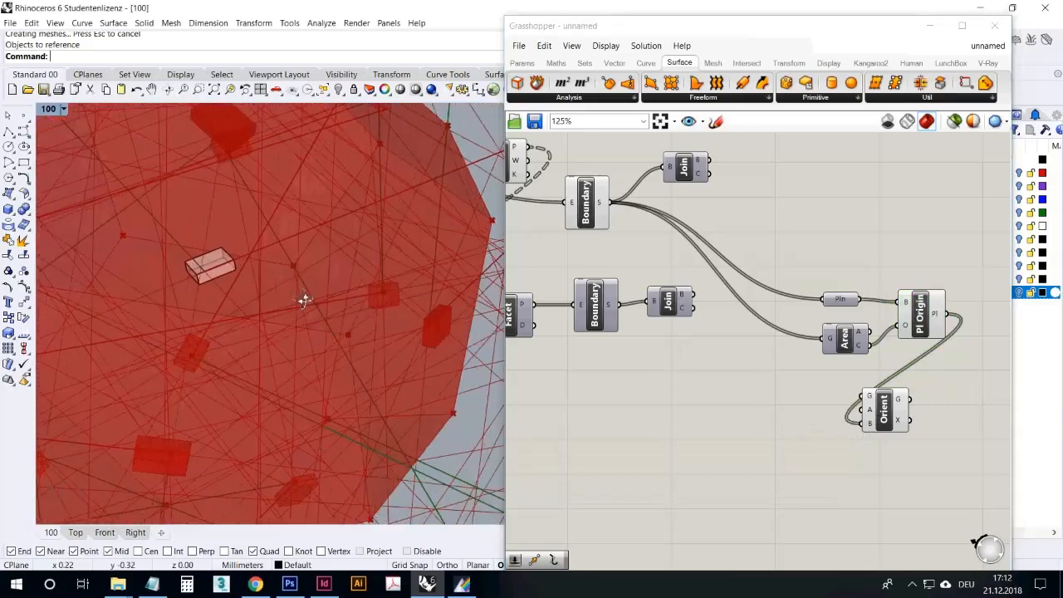
scroll(308, 298, down, 5)
scroll(286, 297, up, 5)
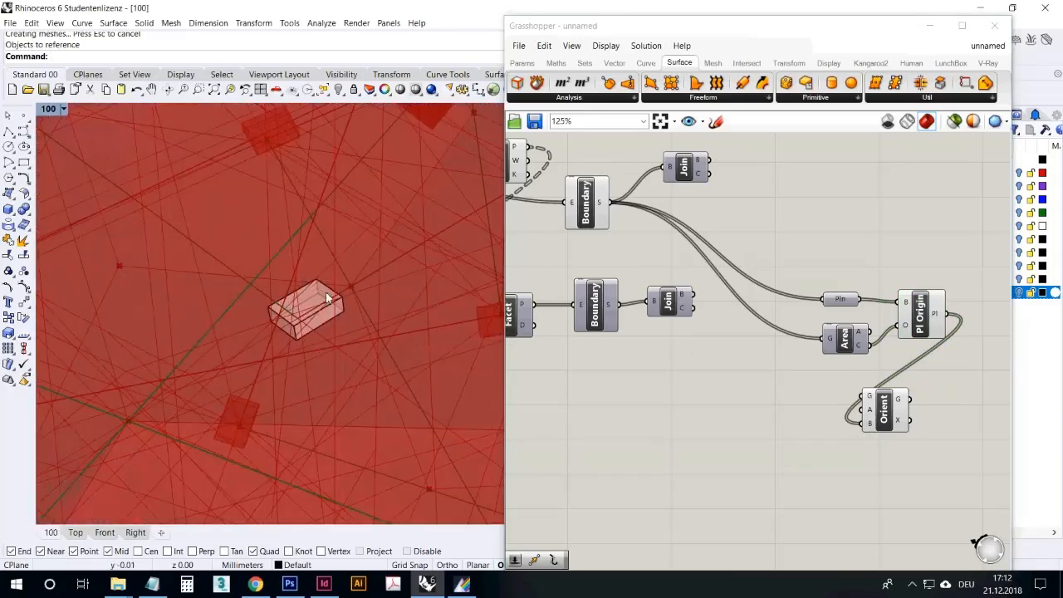
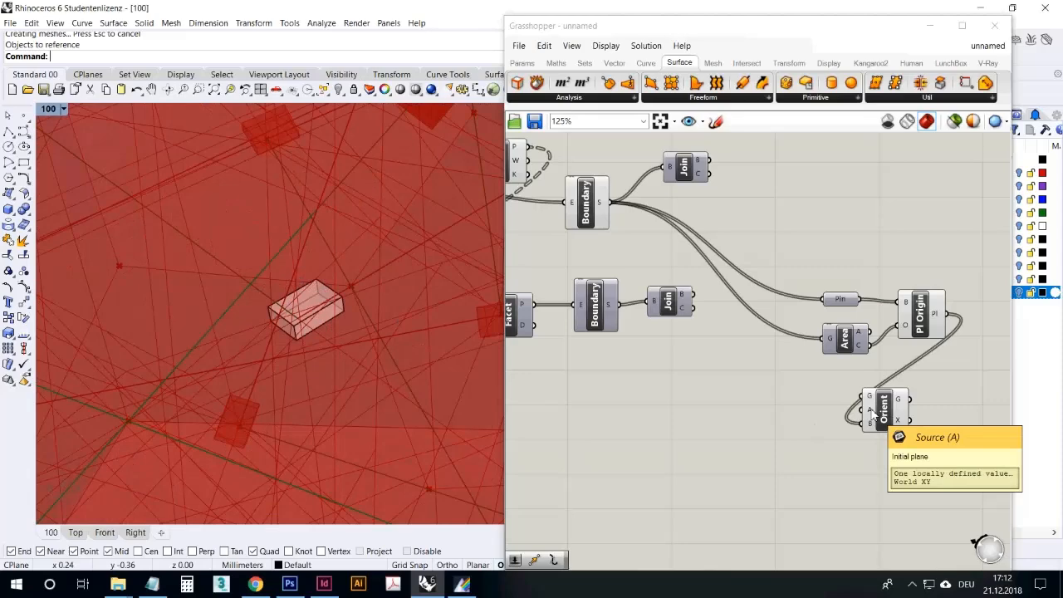
right_drag(441, 347, 396, 359)
scroll(389, 341, down, 8)
scroll(343, 335, up, 8)
scroll(340, 328, down, 10)
Move the source box away from the world origin to shift its oriented copies off the faces
click(327, 328)
drag(327, 327, 268, 352)
scroll(307, 307, down, 6)
scroll(361, 278, down, 2)
drag(312, 315, 230, 352)
Turn off the Plane Origin preview and move the source box farther out from the polyhedron
click(936, 314)
right_click(928, 267)
click(951, 287)
drag(221, 349, 179, 414)
Examine how the oriented box copies sit around the polyhedron relative to the source box and the World XY plane
right_drag(202, 418, 430, 300)
scroll(296, 321, down, 4)
scroll(314, 257, up, 4)
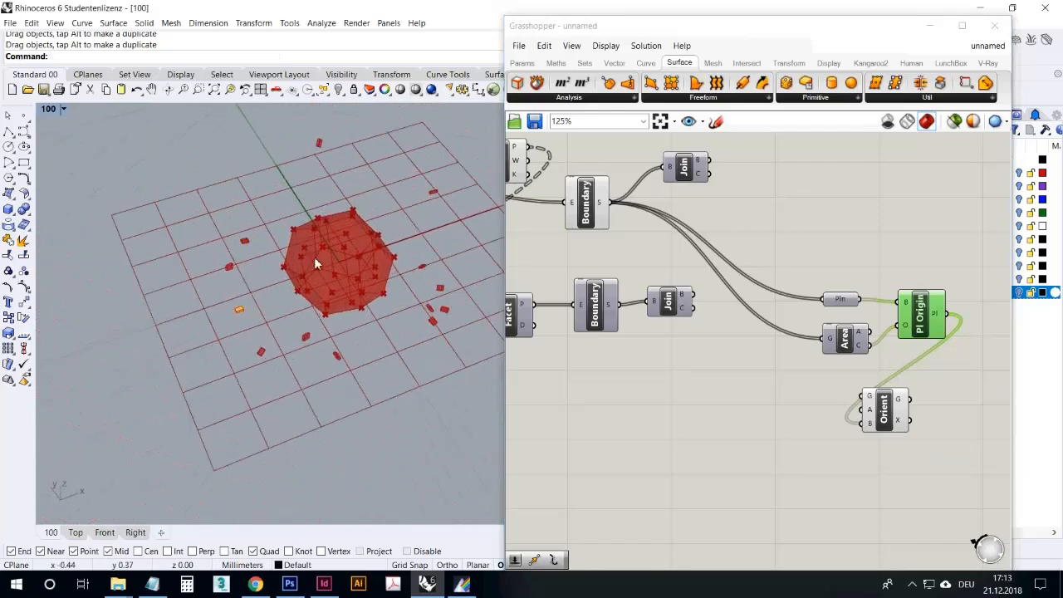
right_drag(315, 285, 346, 296)
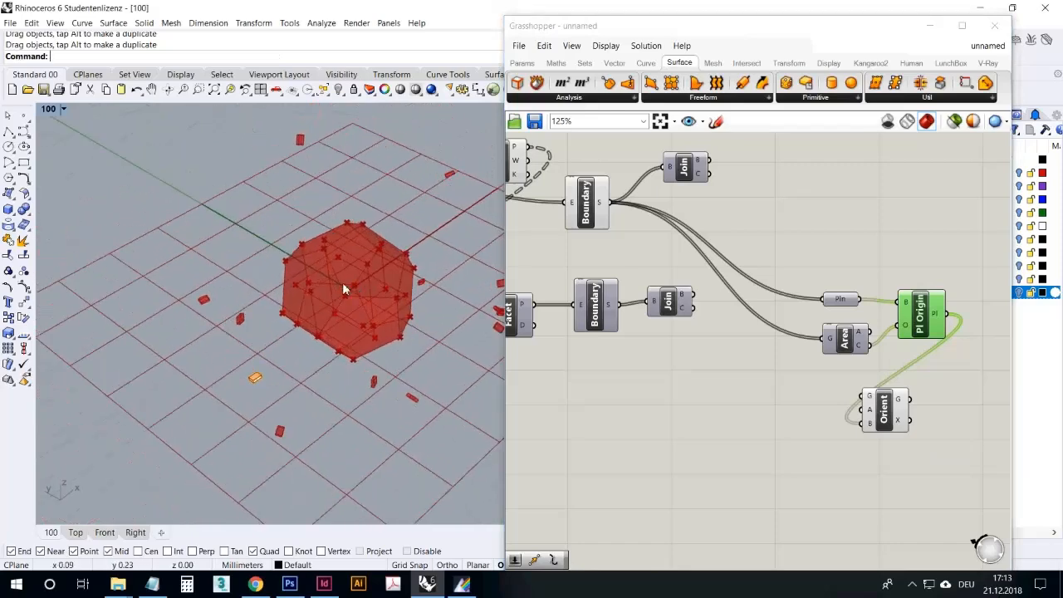
scroll(296, 356, down, 3)
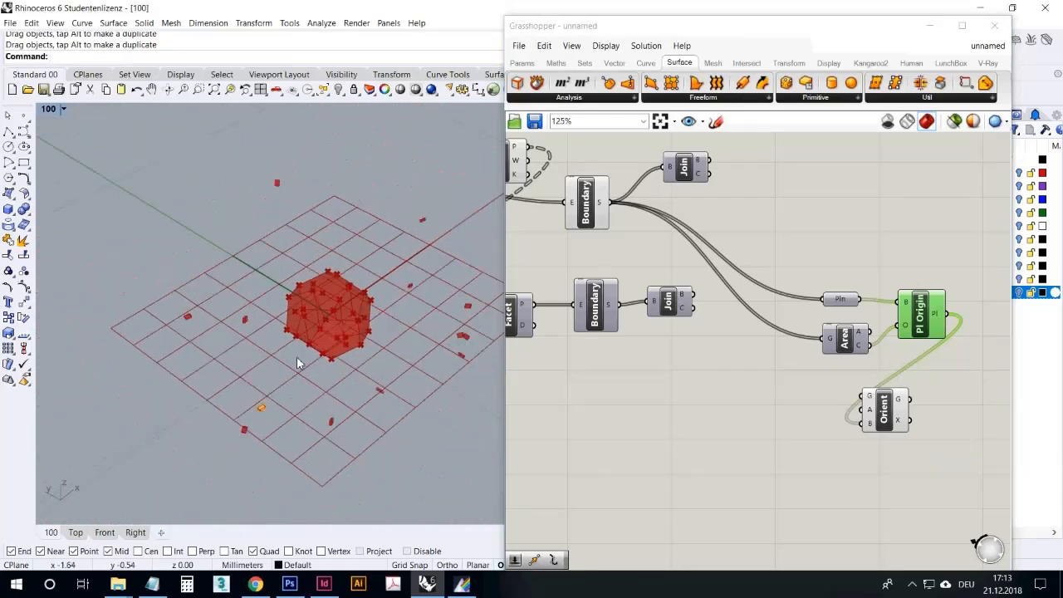
right_drag(298, 360, 275, 362)
scroll(295, 339, down, 7)
scroll(295, 345, up, 5)
right_drag(322, 332, 305, 339)
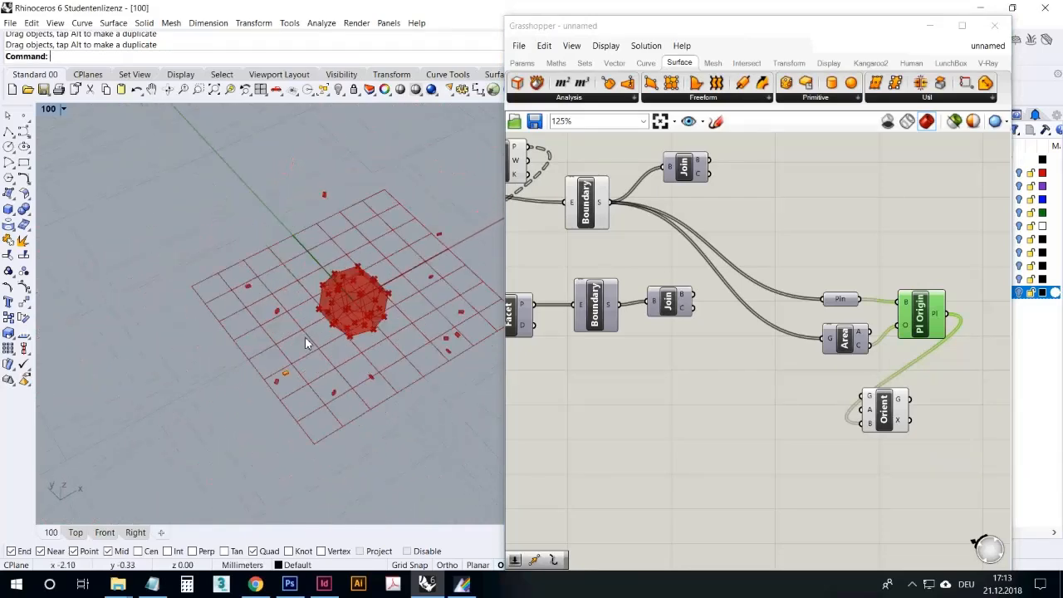
Delete the source box from the model and reposition the Orient component below Plane Origin
key(Delete)
click(789, 458)
drag(886, 421, 925, 411)
right_drag(802, 362, 725, 362)
scroll(725, 314, down, 3)
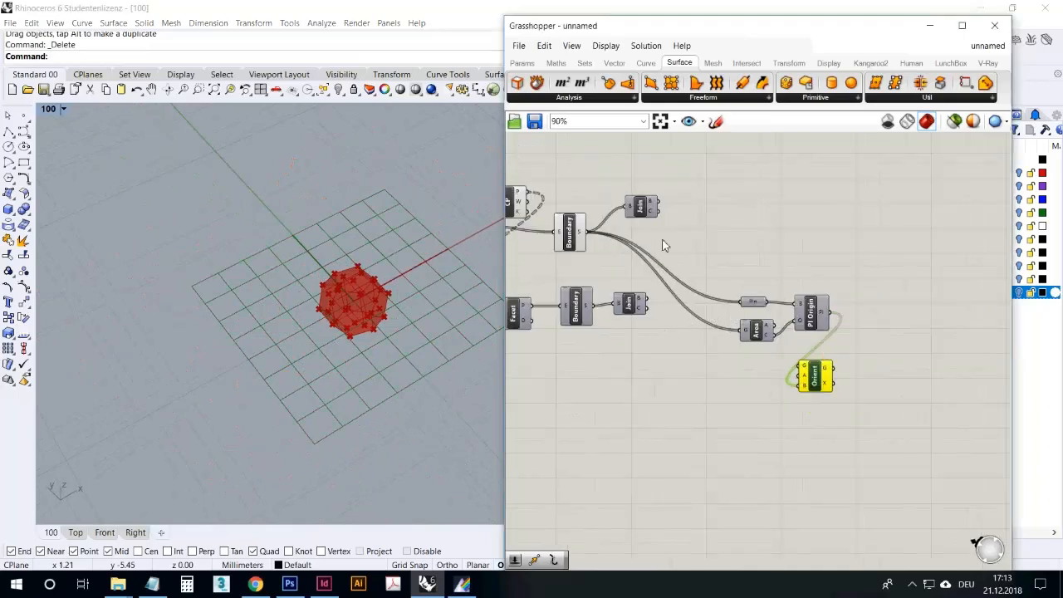
Place an XY Plane component on the canvas to the left of Orient
right_drag(299, 335, 380, 304)
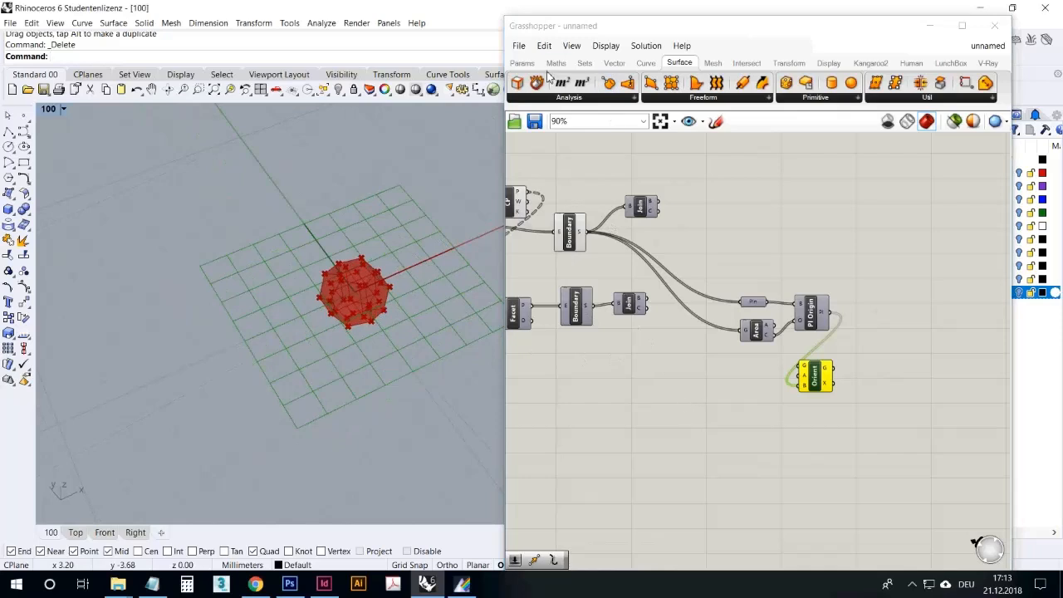
click(522, 64)
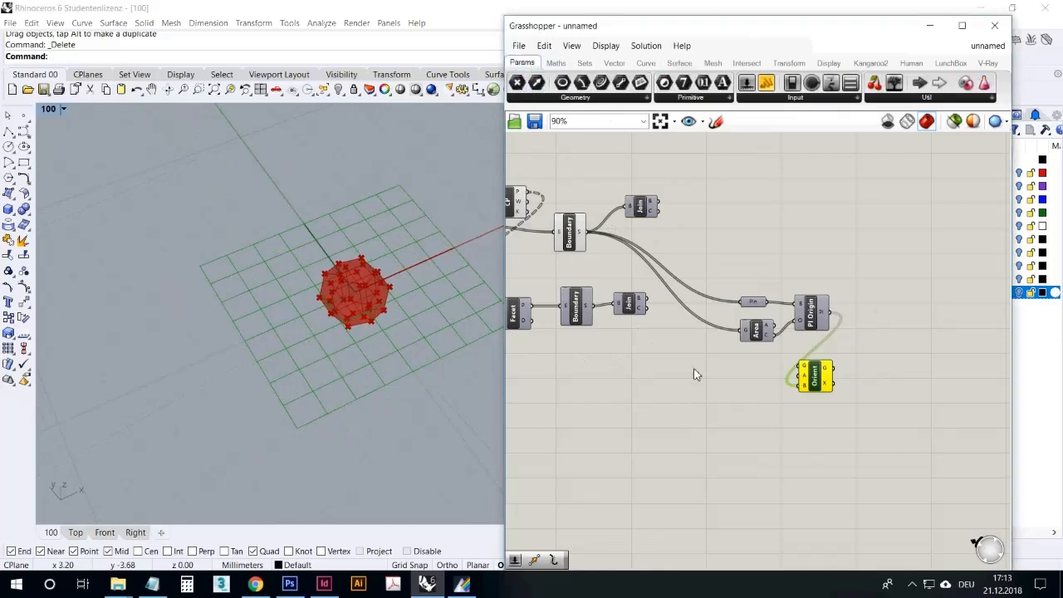
click(615, 64)
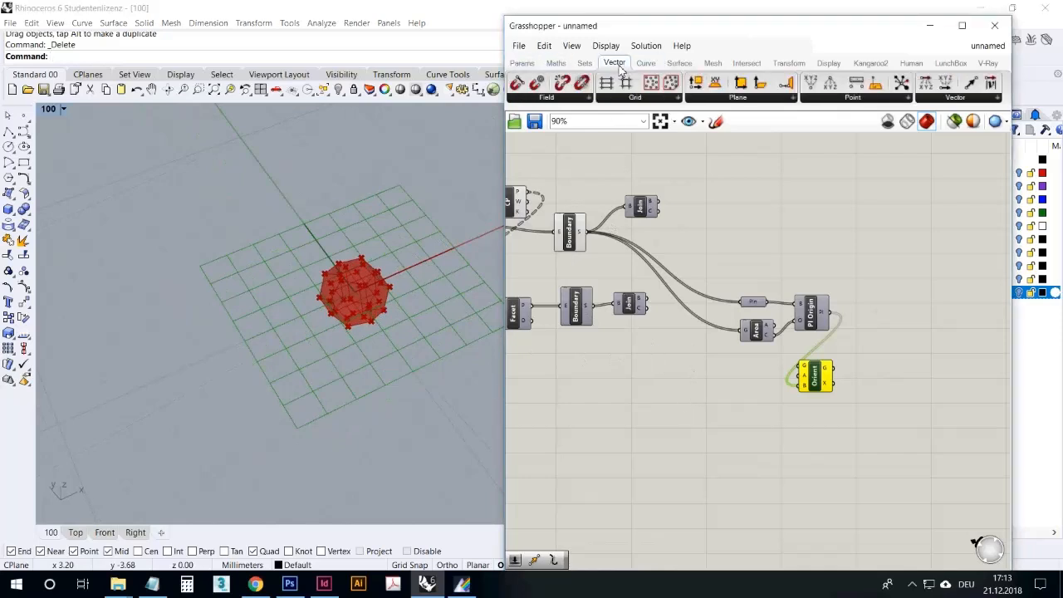
drag(715, 87, 703, 407)
scroll(698, 405, up, 4)
click(696, 438)
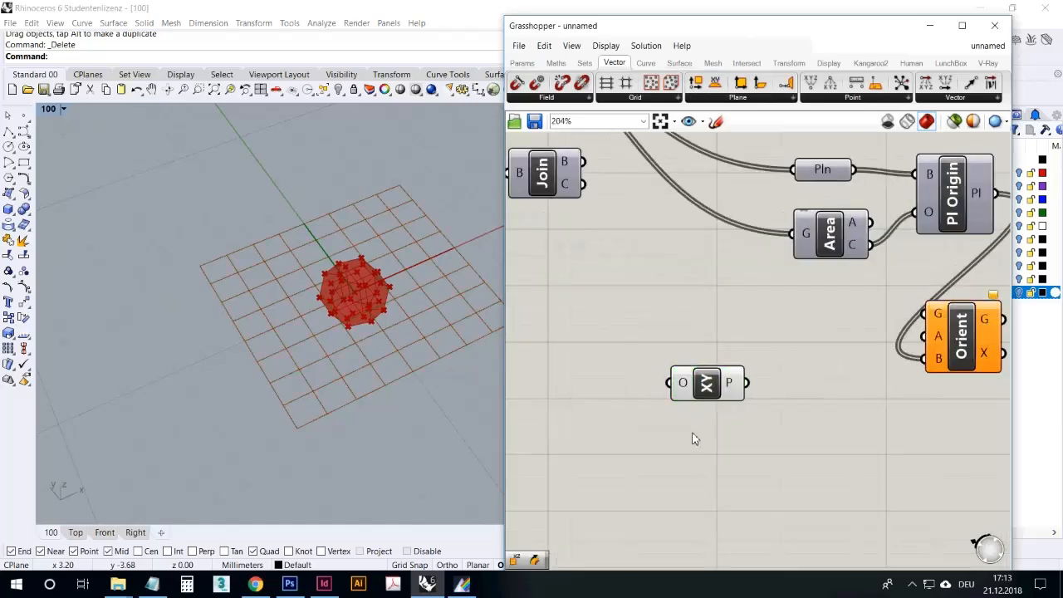
Set the XY Plane's origin to a single point picked away from the polyhedron, and move the component level with Orient
click(724, 398)
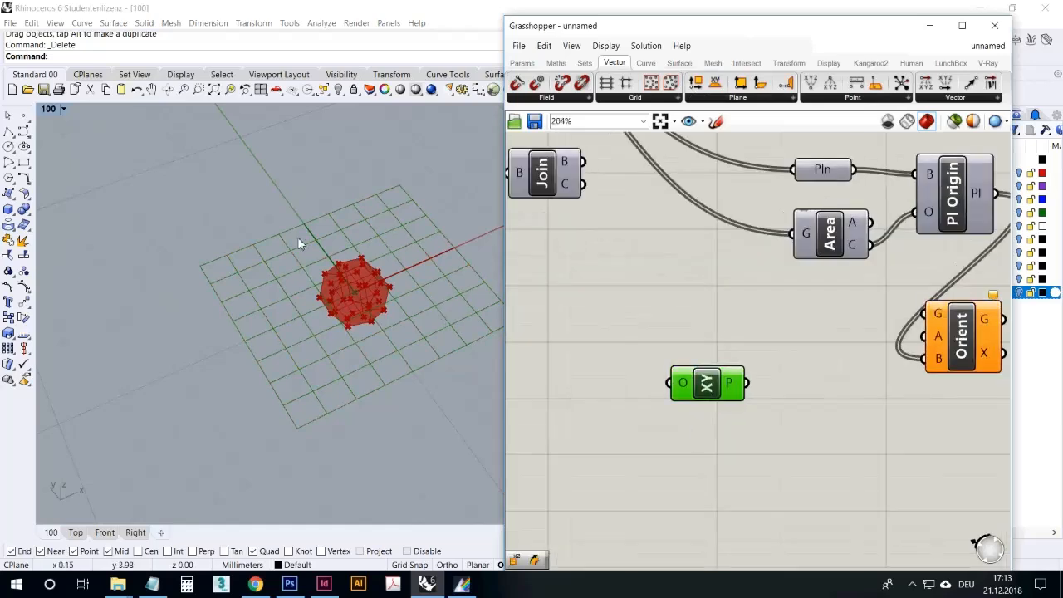
right_click(685, 388)
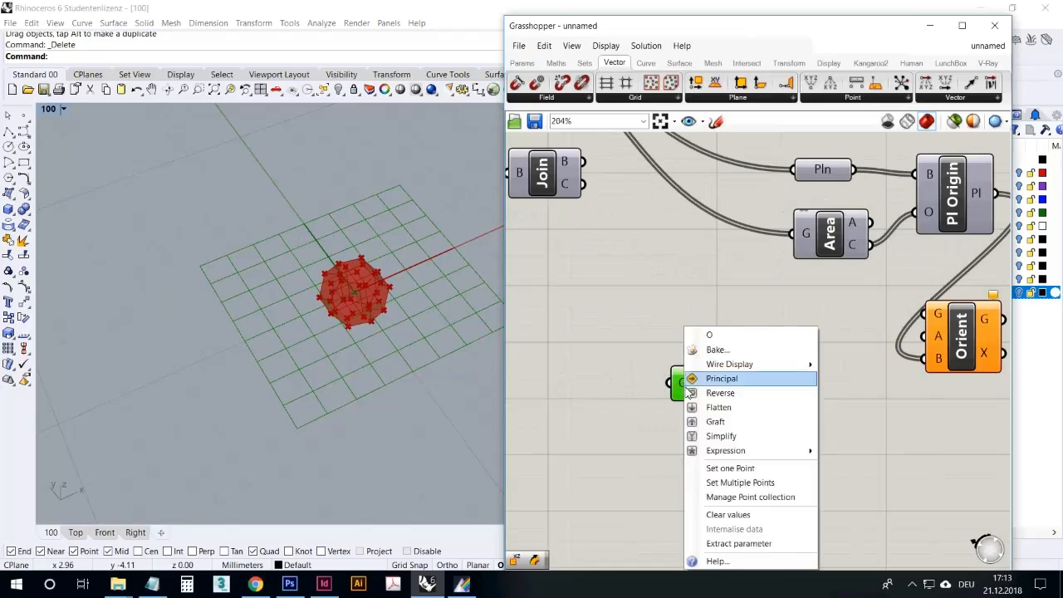
click(737, 470)
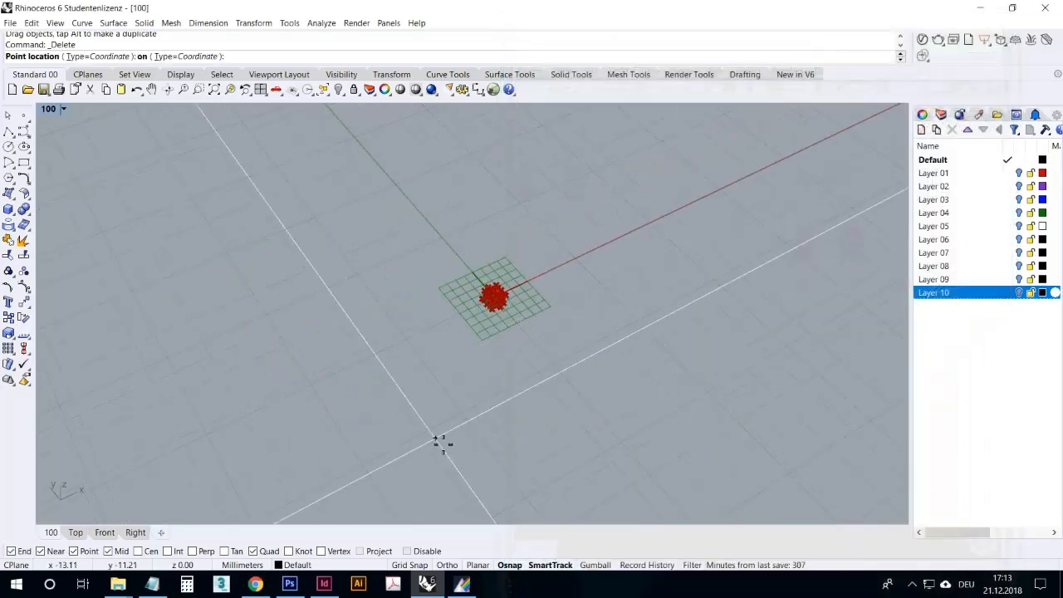
click(366, 370)
click(403, 430)
click(604, 428)
drag(702, 397, 707, 356)
right_drag(421, 351, 377, 368)
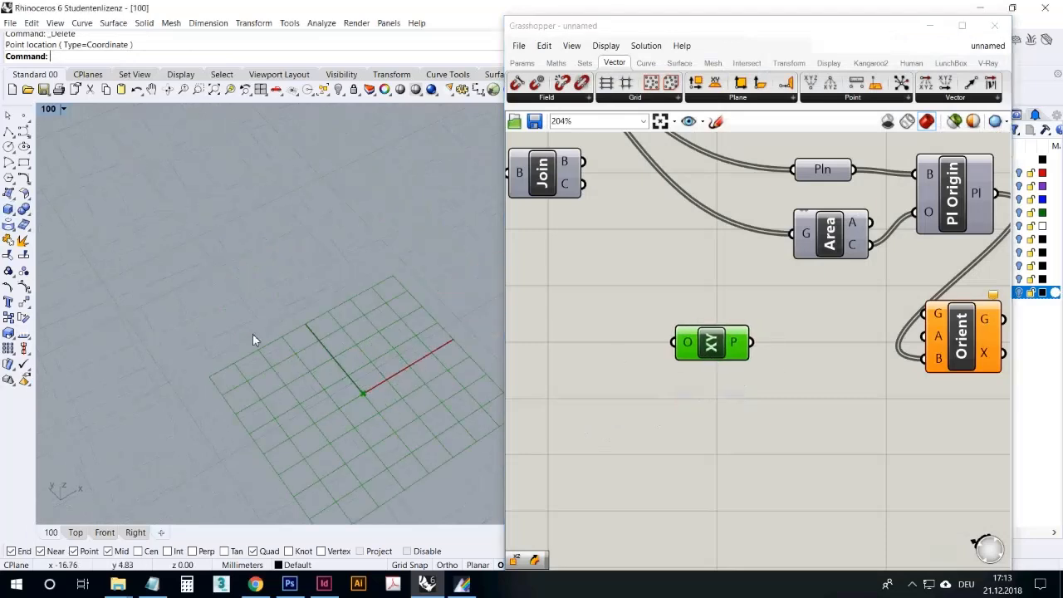
Draw a small box starting at the origin of the separate XY source plane
click(9, 208)
click(362, 392)
click(385, 402)
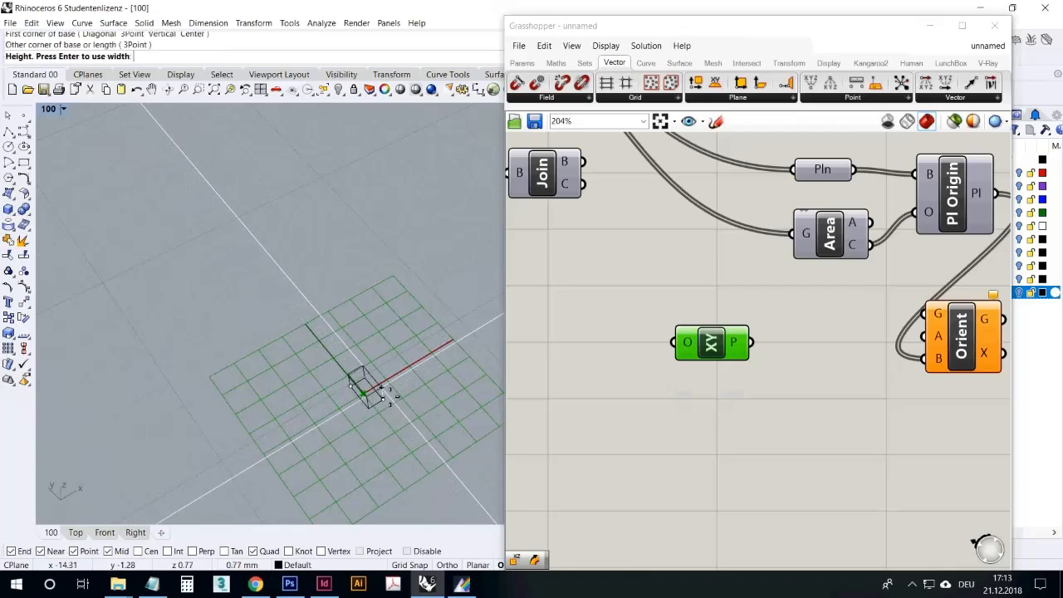
click(388, 394)
right_drag(355, 387, 392, 362)
Connect the XY Plane output to Orient's source plane input and assign the new box as Orient's geometry
click(656, 378)
drag(755, 352, 916, 338)
right_click(938, 316)
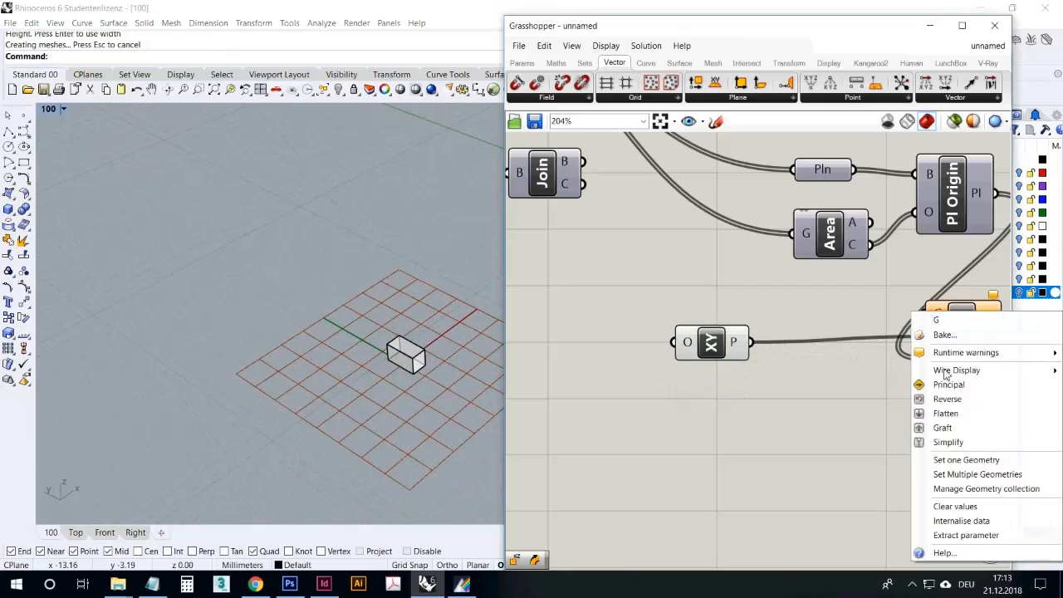
click(963, 459)
click(386, 348)
Examine how the oriented box copies sit on the polyhedron faces relative to the source box and the XY source plane
right_drag(410, 348, 287, 346)
scroll(274, 344, down, 6)
scroll(385, 291, up, 10)
click(775, 414)
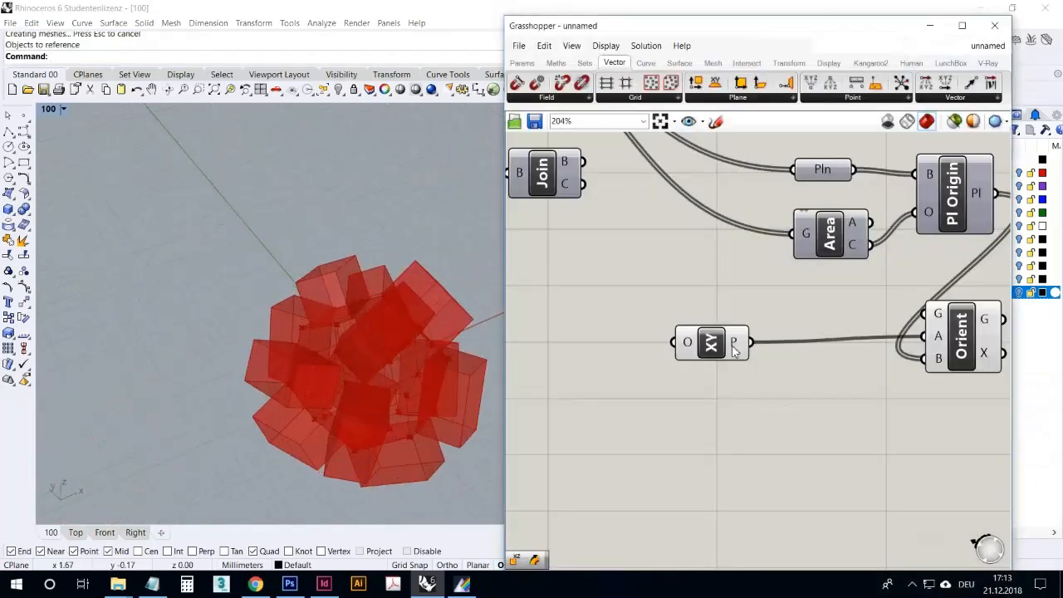
scroll(738, 321, down, 5)
scroll(436, 275, down, 5)
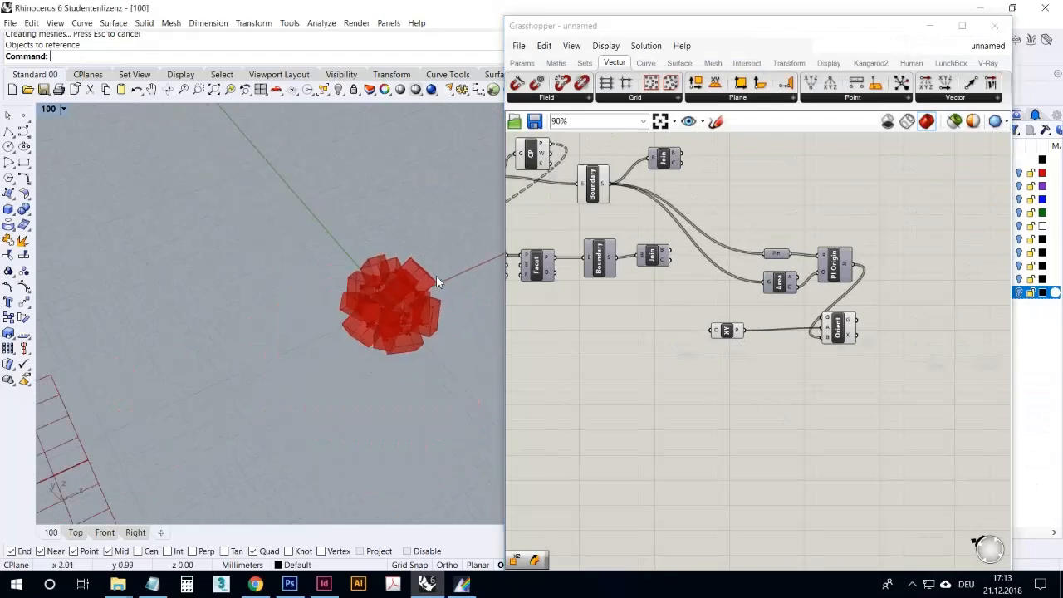
click(728, 332)
scroll(319, 336, down, 5)
scroll(226, 415, up, 5)
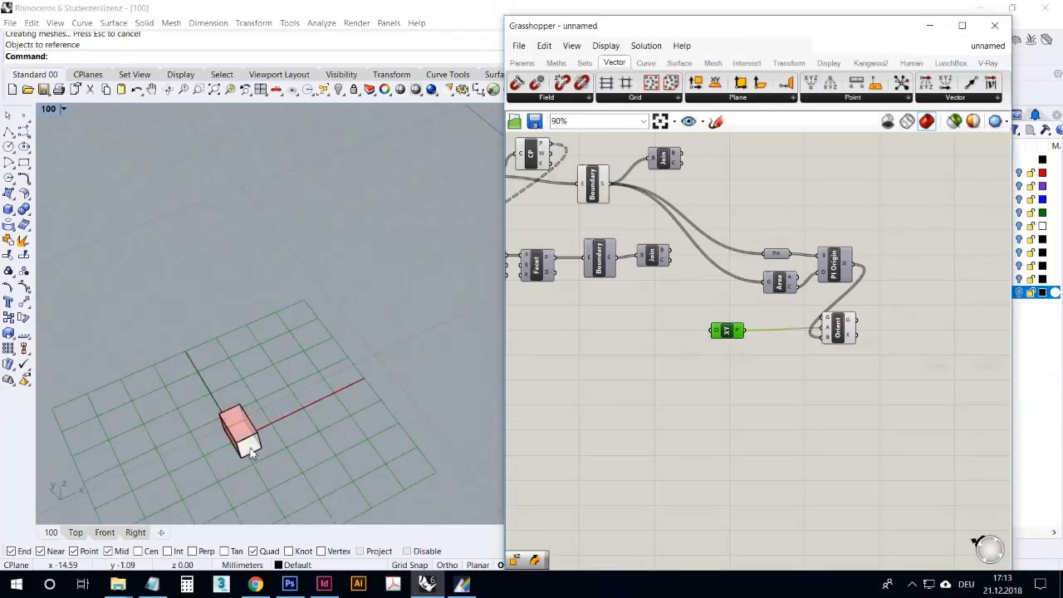
right_drag(252, 453, 631, 443)
scroll(833, 331, up, 5)
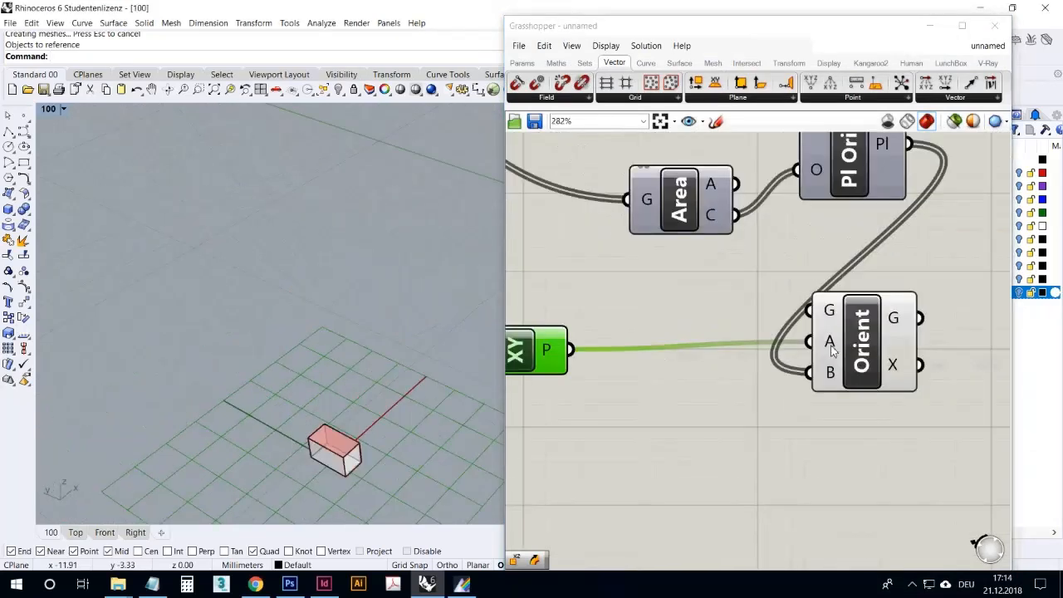
mouse_move(833, 350)
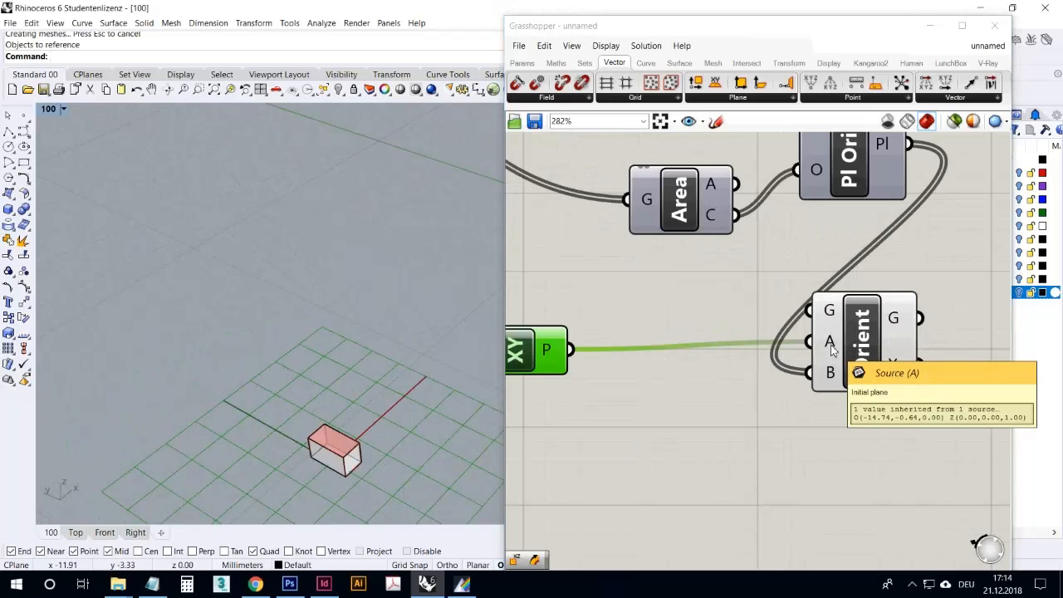
Move the XY Plane component closer to Orient, level with its source plane input
drag(545, 355, 688, 348)
right_drag(355, 342, 291, 378)
scroll(299, 426, up, 6)
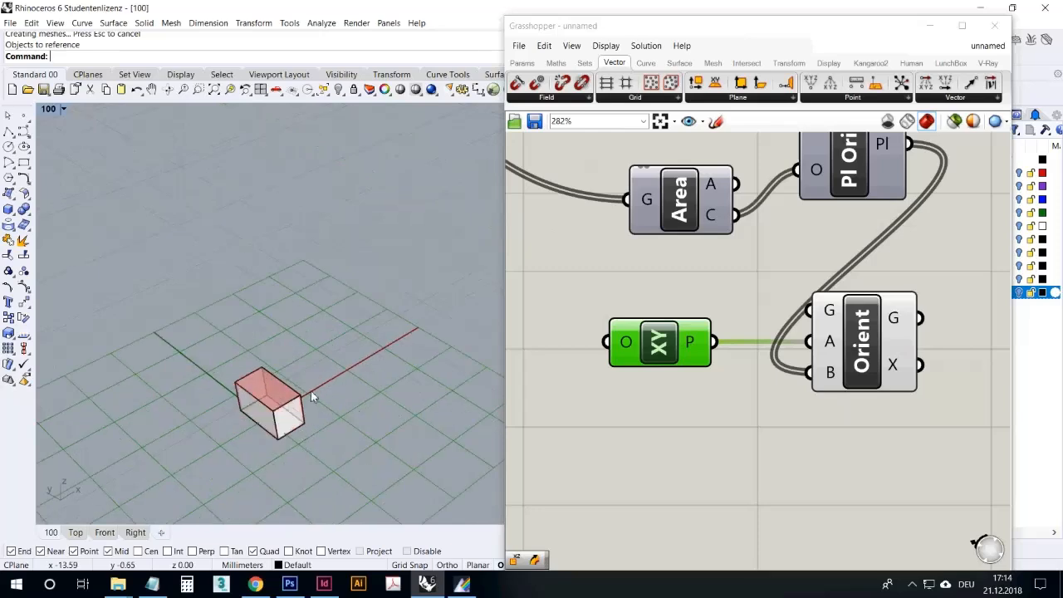
mouse_move(835, 379)
Delete the source box from the XY source plane in the model
right_drag(313, 331, 312, 341)
scroll(313, 339, down, 6)
click(301, 387)
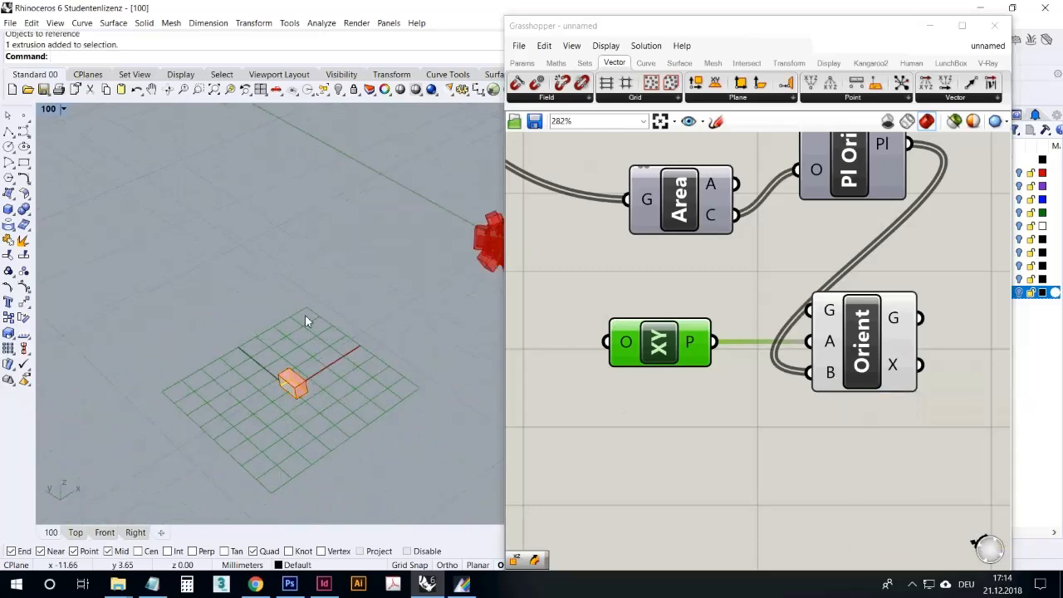
key(Delete)
Examine the polyhedron's boundary surfaces and where they lie relative to the separate source plane
right_drag(408, 344, 360, 374)
scroll(312, 353, down, 10)
scroll(368, 321, up, 10)
scroll(396, 321, up, 10)
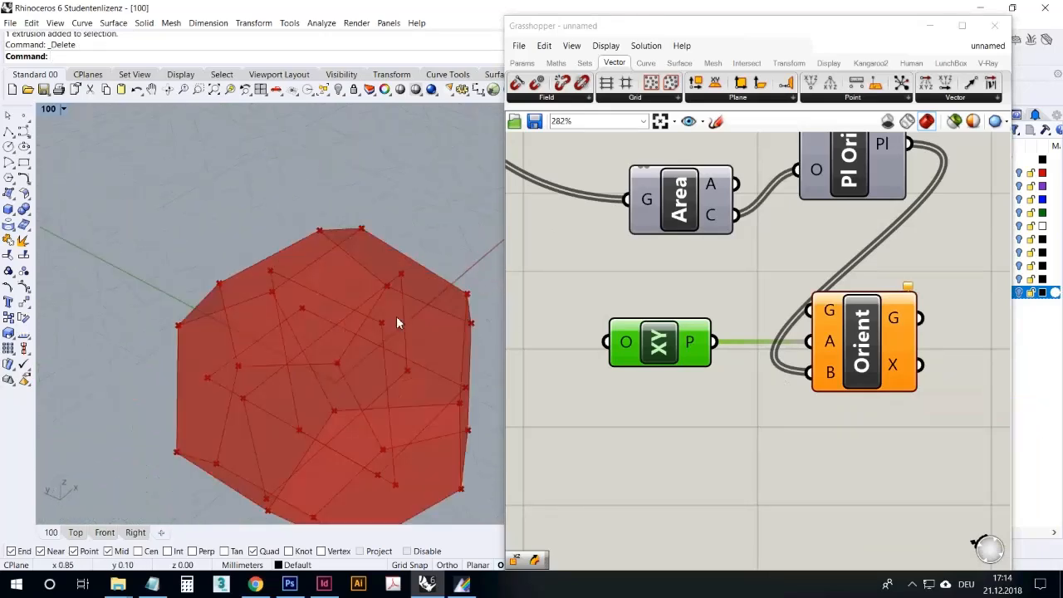
right_drag(373, 315, 550, 451)
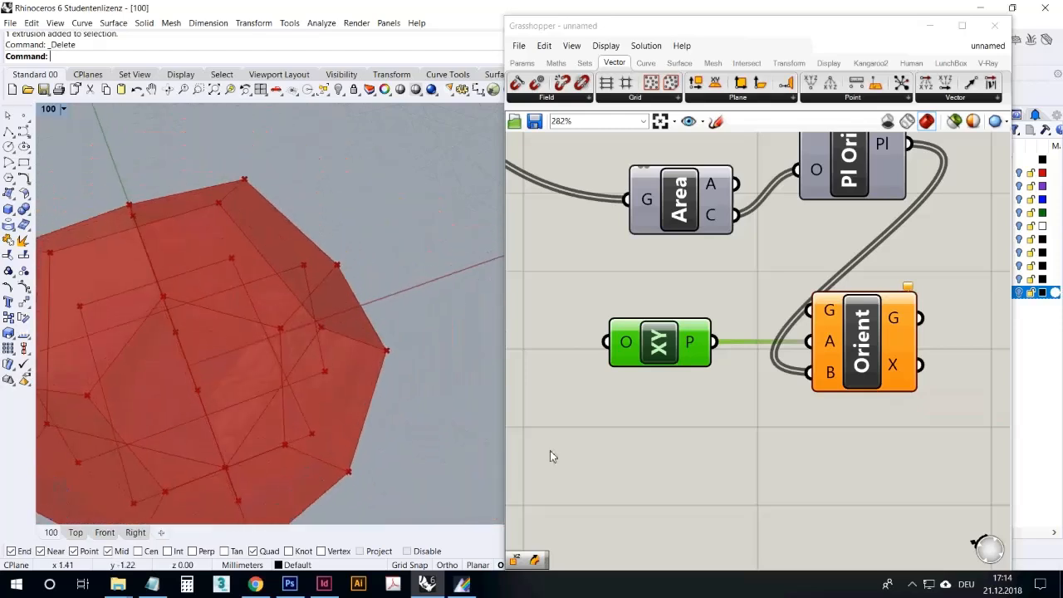
right_drag(391, 391, 404, 370)
scroll(420, 323, down, 8)
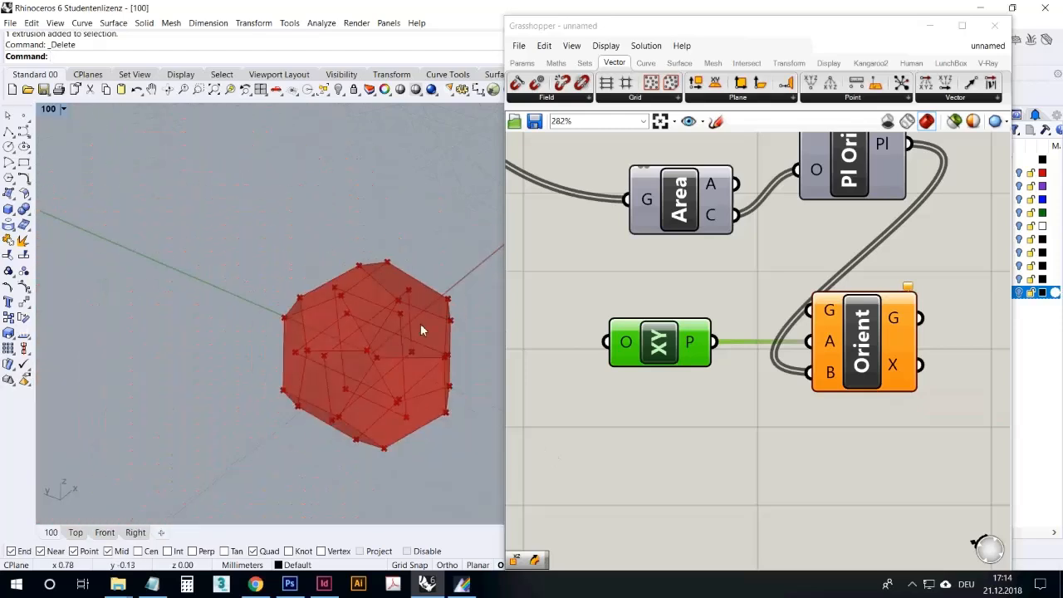
click(671, 397)
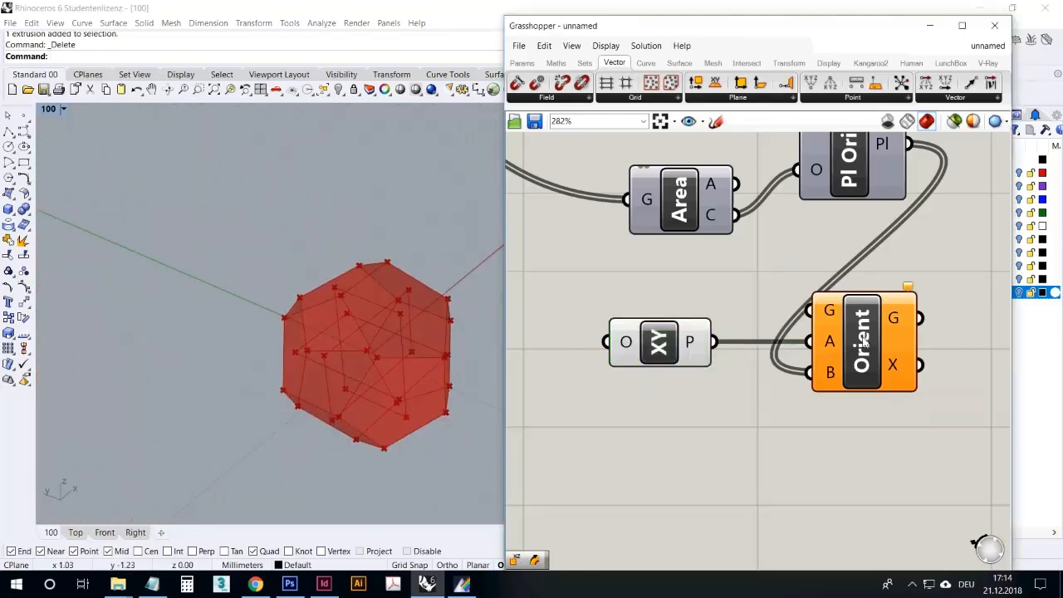
click(881, 144)
scroll(654, 275, down, 3)
right_drag(654, 275, 922, 426)
click(604, 214)
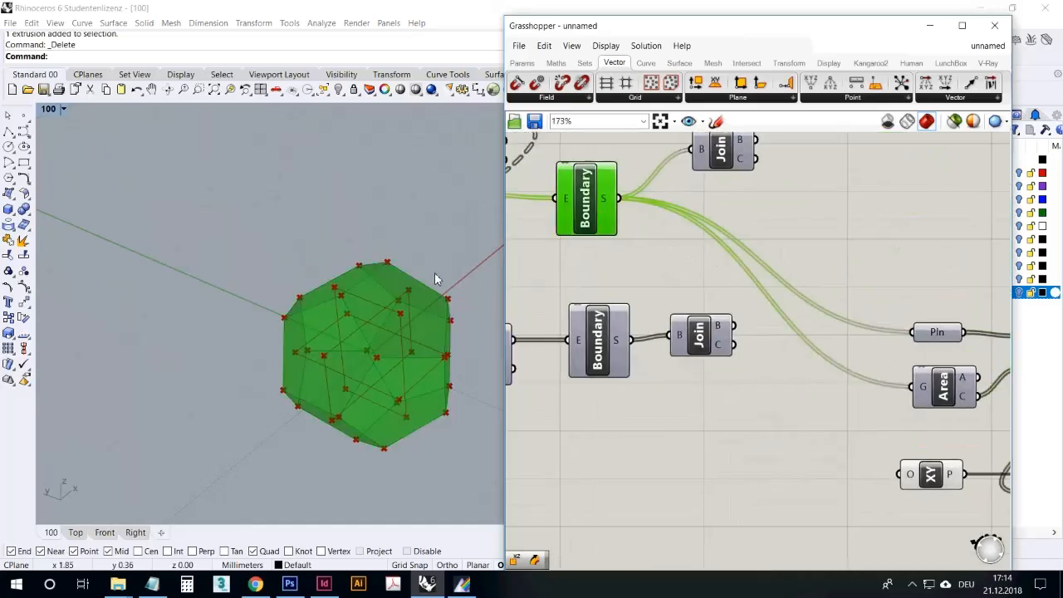
scroll(372, 281, down, 5)
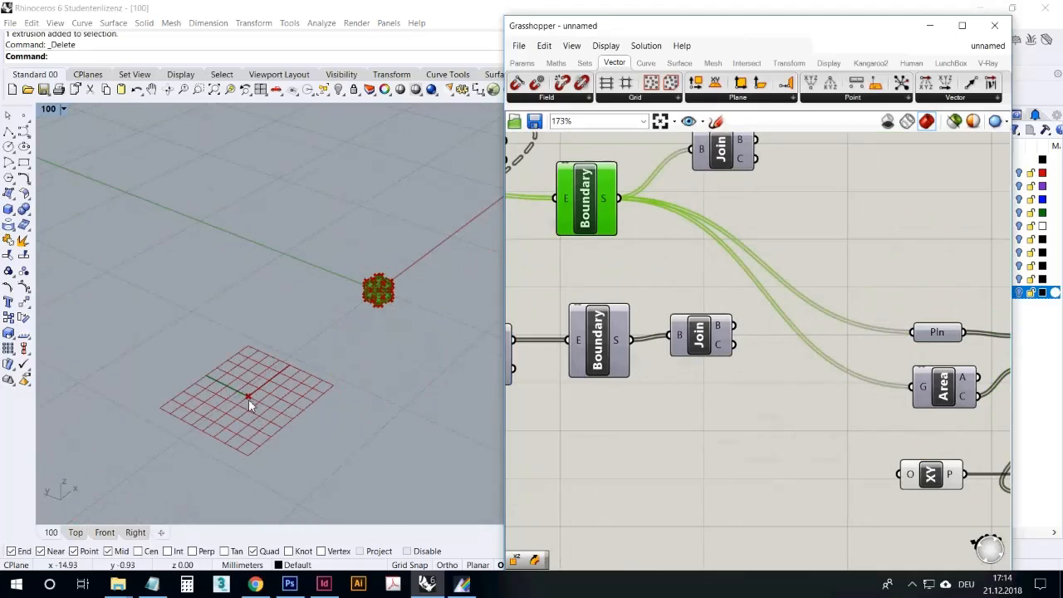
click(663, 486)
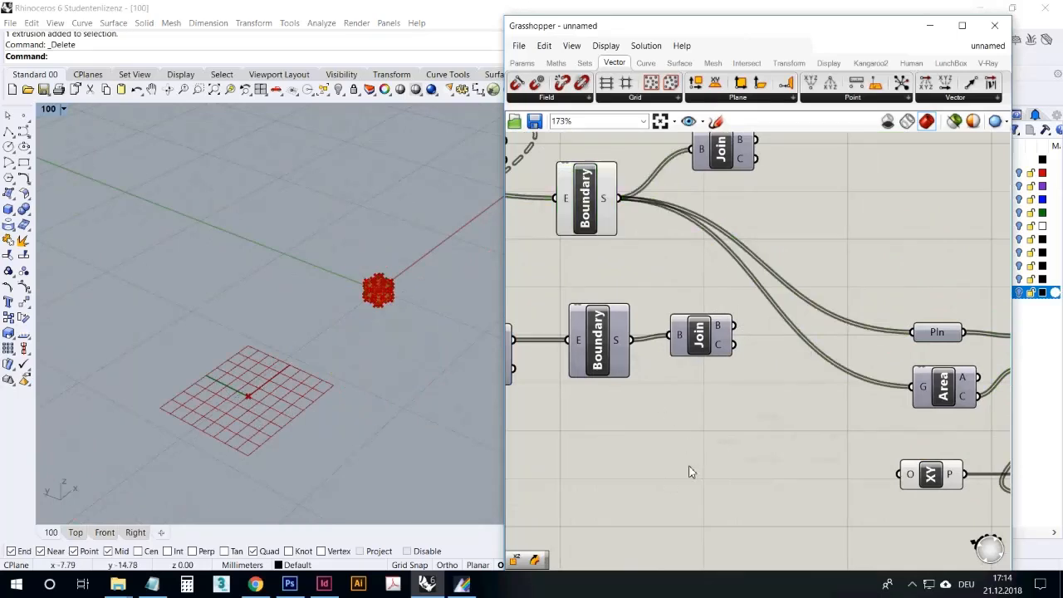
mouse_move(749, 472)
right_down()
mouse_move(717, 467)
mouse_move(753, 486)
mouse_move(731, 427)
mouse_move(626, 357)
right_up()
right_drag(783, 370, 672, 374)
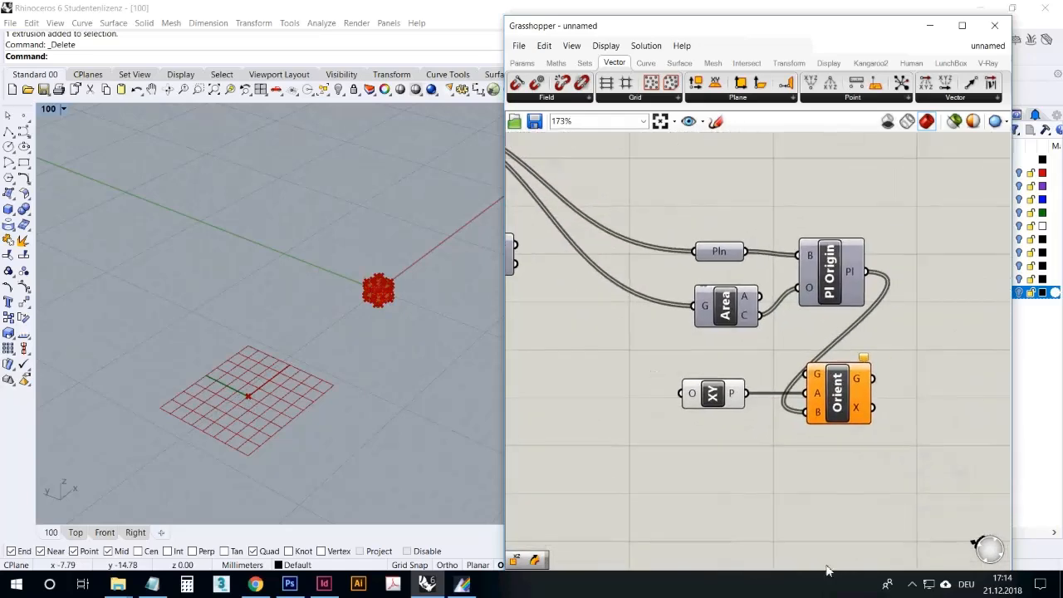
click(915, 585)
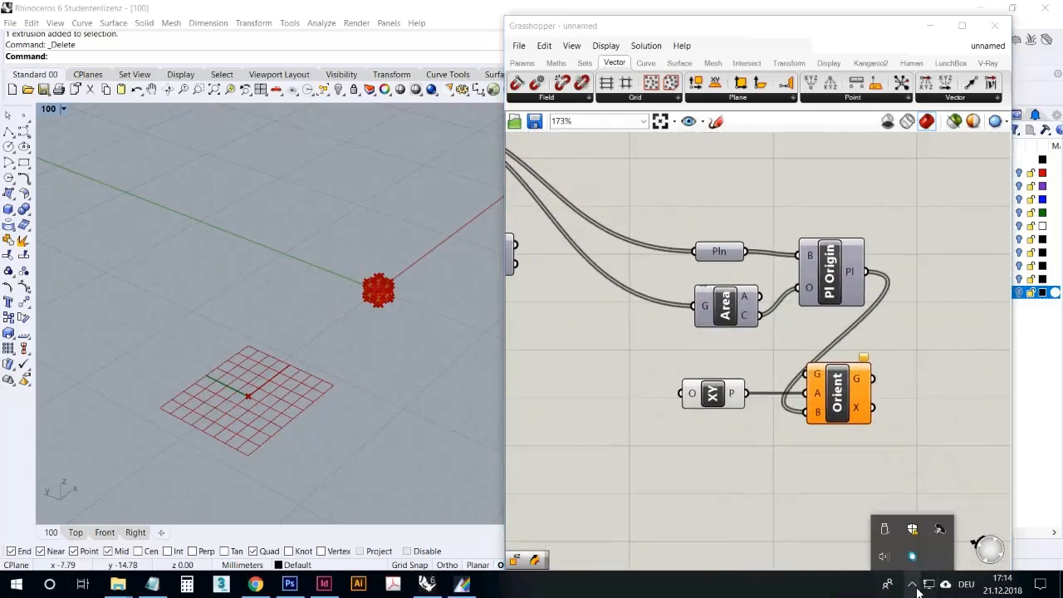
click(581, 329)
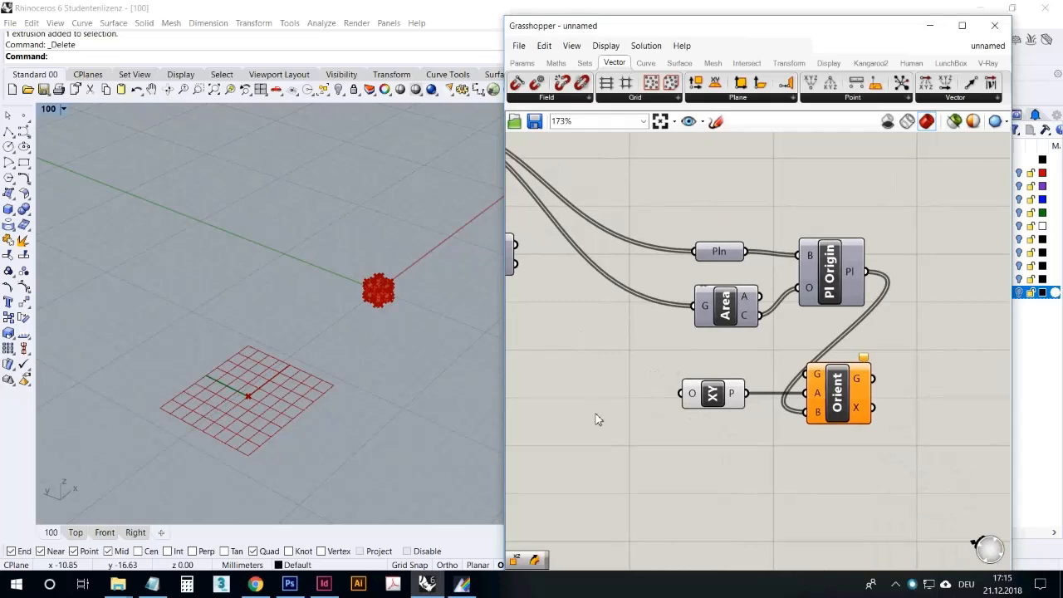
Inspect the bare polyhedron's faces and vertices from several sides
right_drag(296, 358, 404, 312)
scroll(404, 313, up, 6)
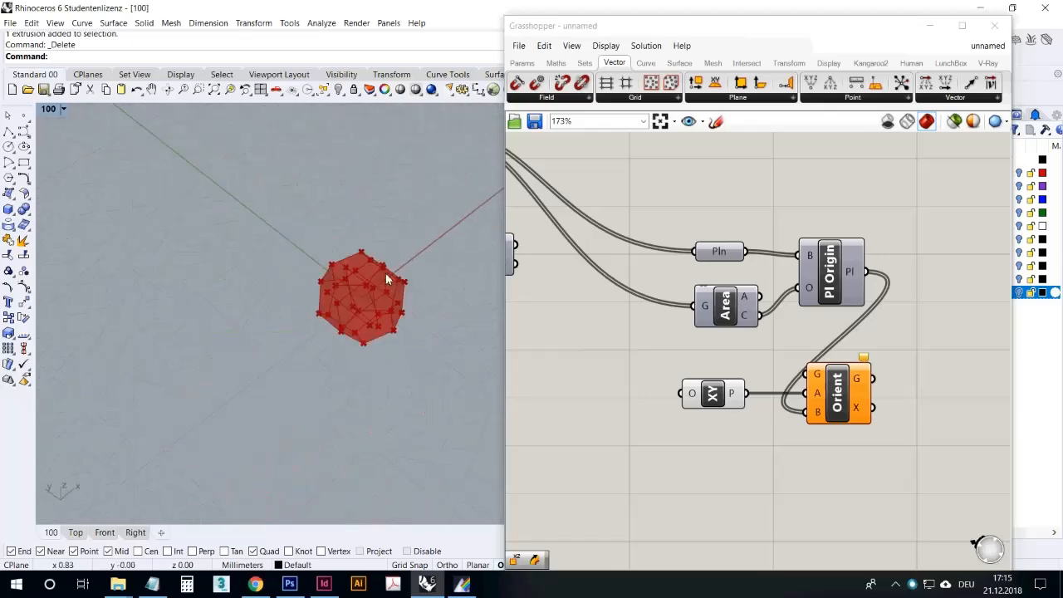
scroll(407, 355, down, 3)
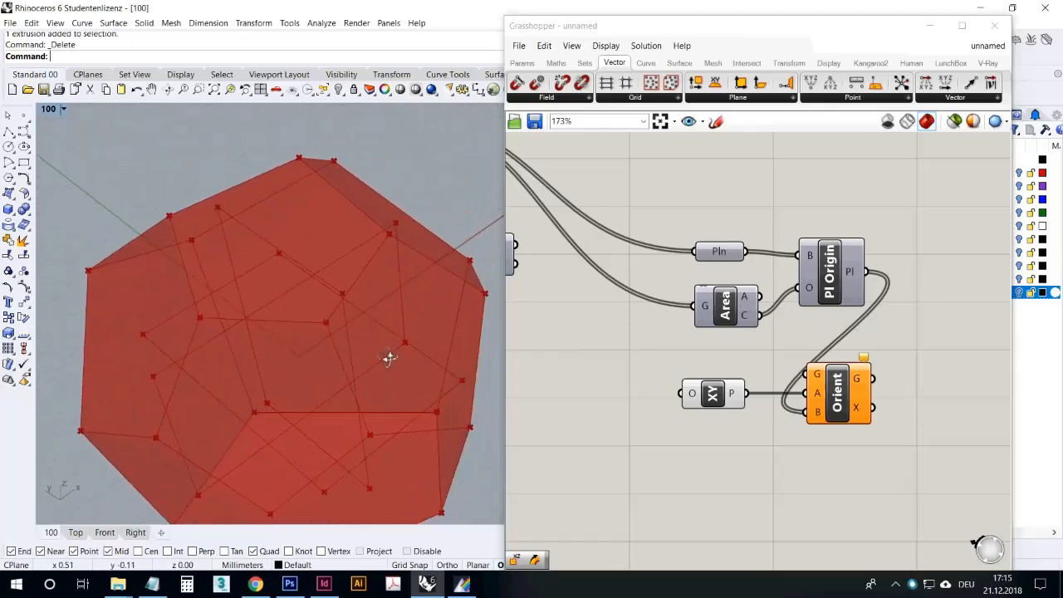
right_drag(310, 225, 289, 247)
scroll(289, 247, down, 8)
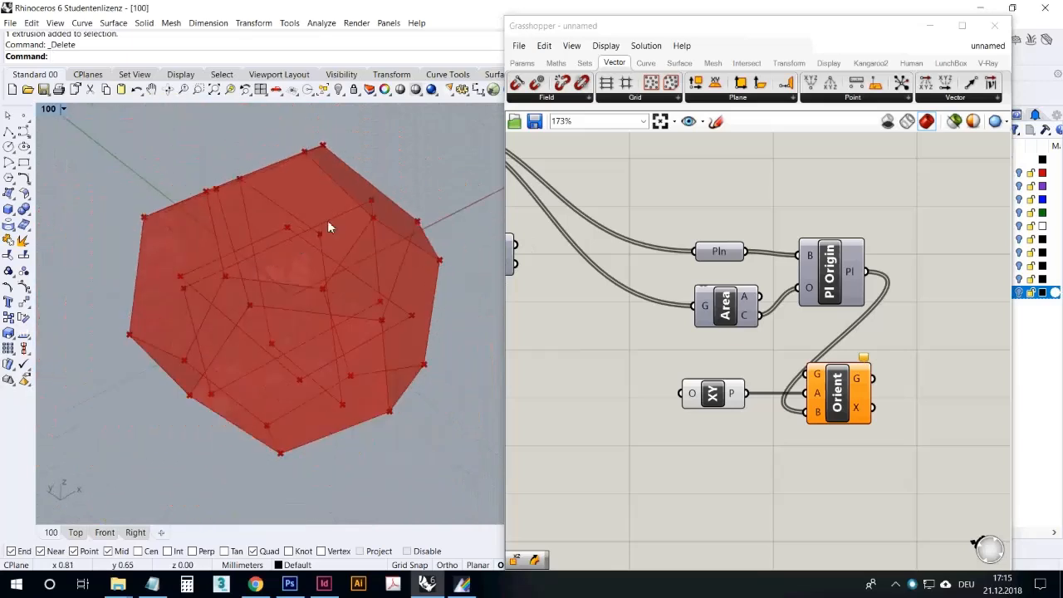
scroll(360, 253, up, 5)
right_drag(368, 296, 384, 262)
right_drag(313, 233, 382, 242)
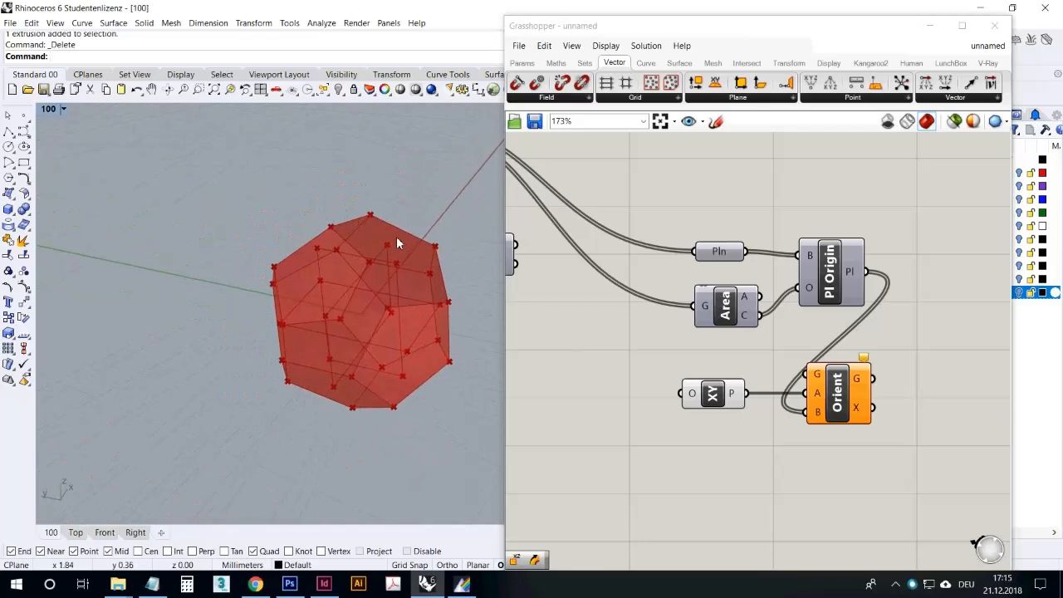
scroll(396, 236, down, 5)
scroll(400, 221, up, 8)
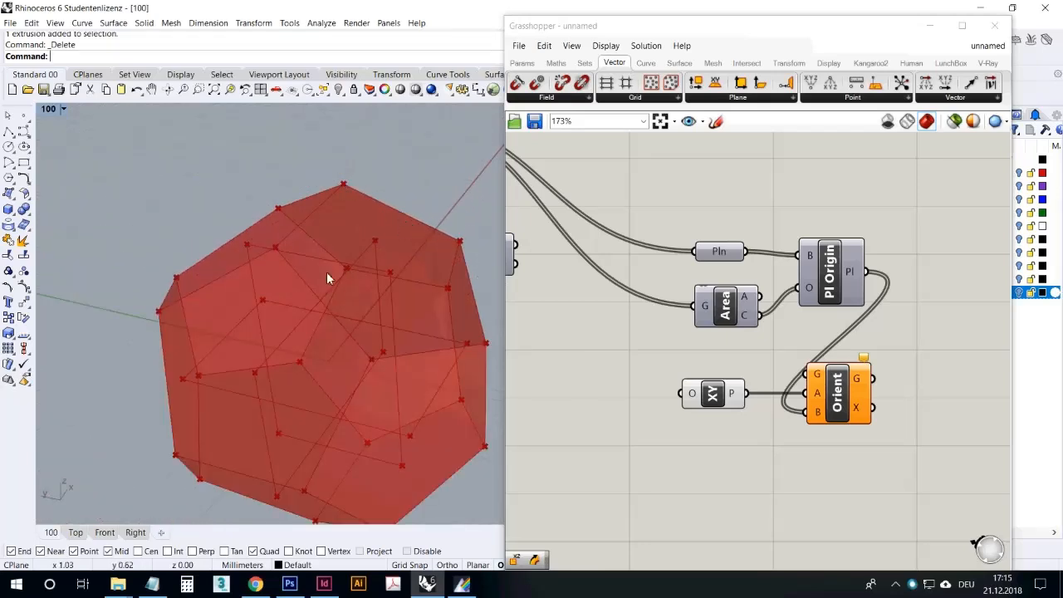
scroll(411, 291, up, 2)
scroll(415, 289, down, 3)
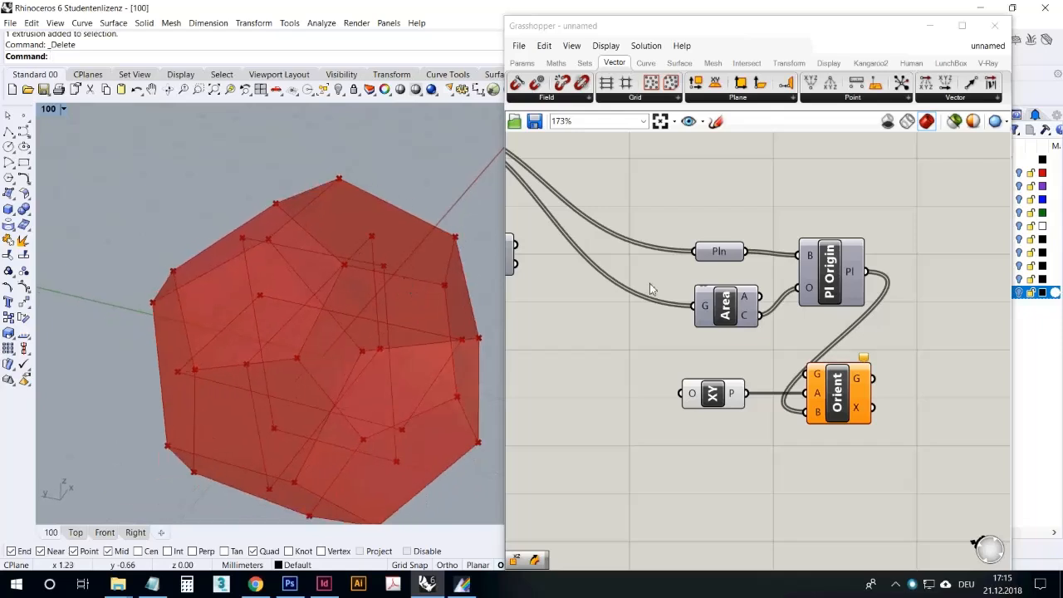
Duplicate the Orient component with its plane connections and place the copy below the original
click(657, 343)
right_drag(765, 448, 720, 388)
click(801, 378)
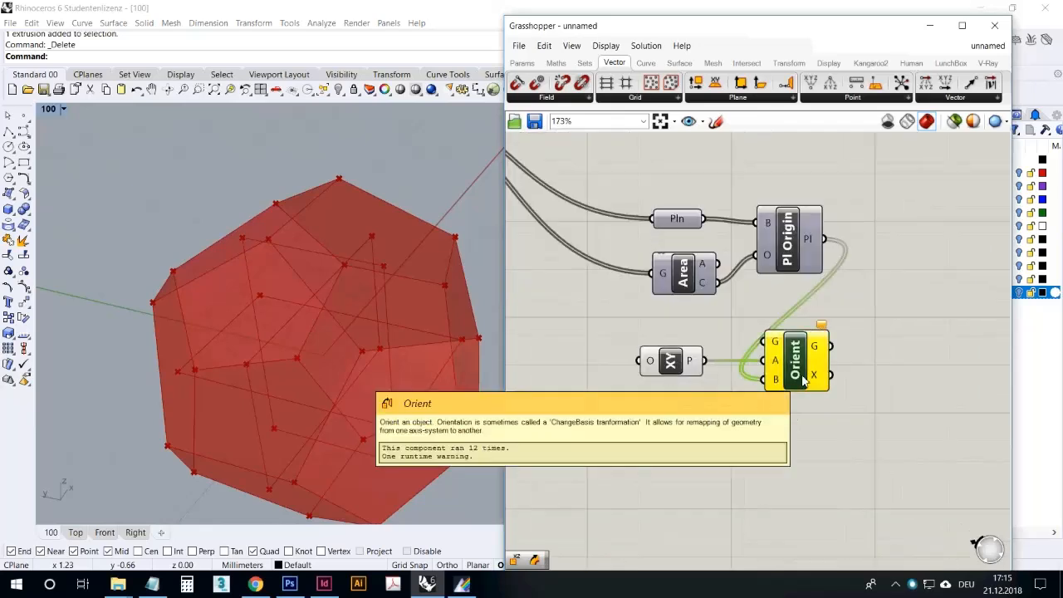
key(ctrl+v)
drag(802, 375, 787, 479)
click(796, 413)
Examine which polyhedron geometry the upper Boundary Surfaces and Facet components produce
right_drag(771, 402, 884, 386)
scroll(884, 386, down, 4)
scroll(787, 345, up, 1)
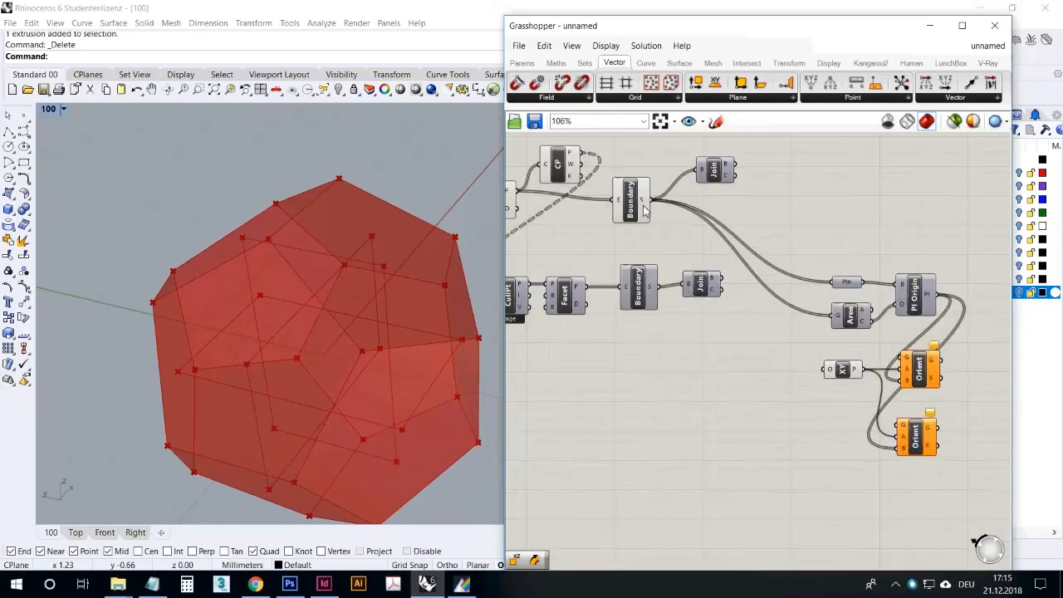
click(641, 203)
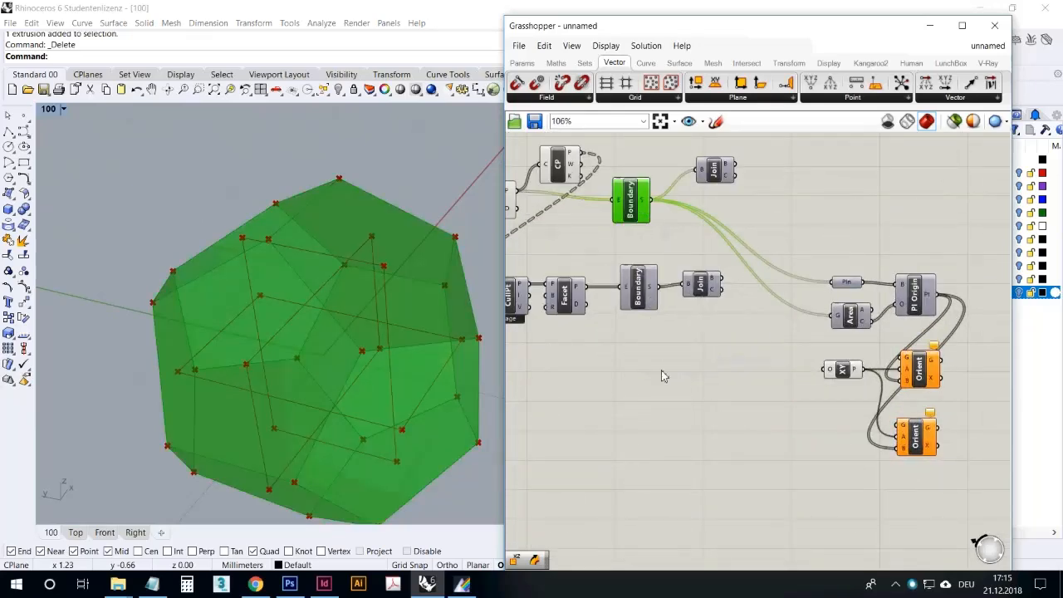
right_drag(486, 311, 463, 304)
click(586, 231)
right_drag(592, 237, 668, 231)
click(572, 193)
right_drag(465, 282, 370, 313)
click(582, 201)
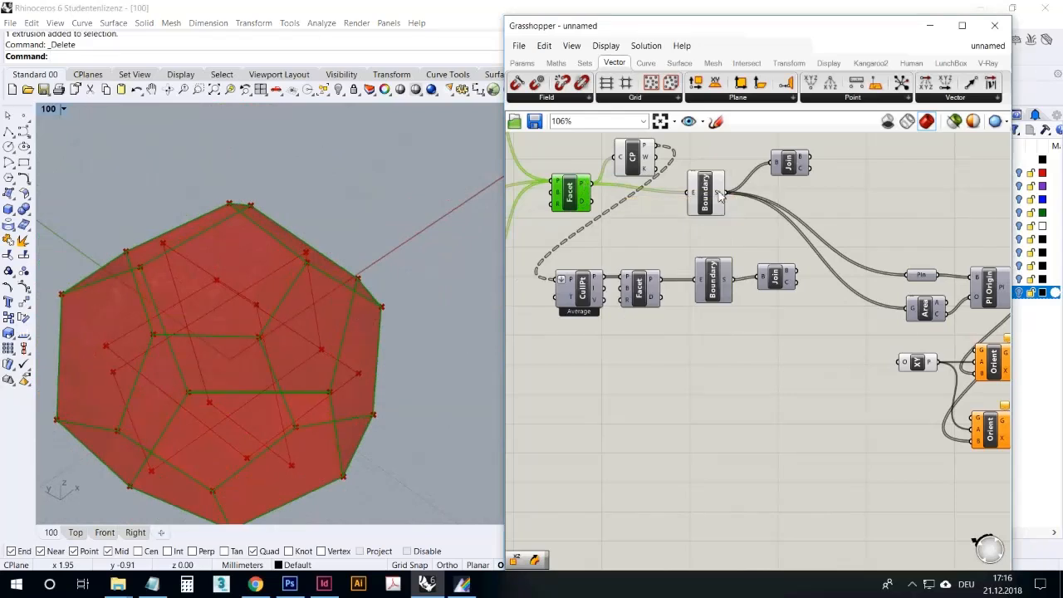
click(722, 410)
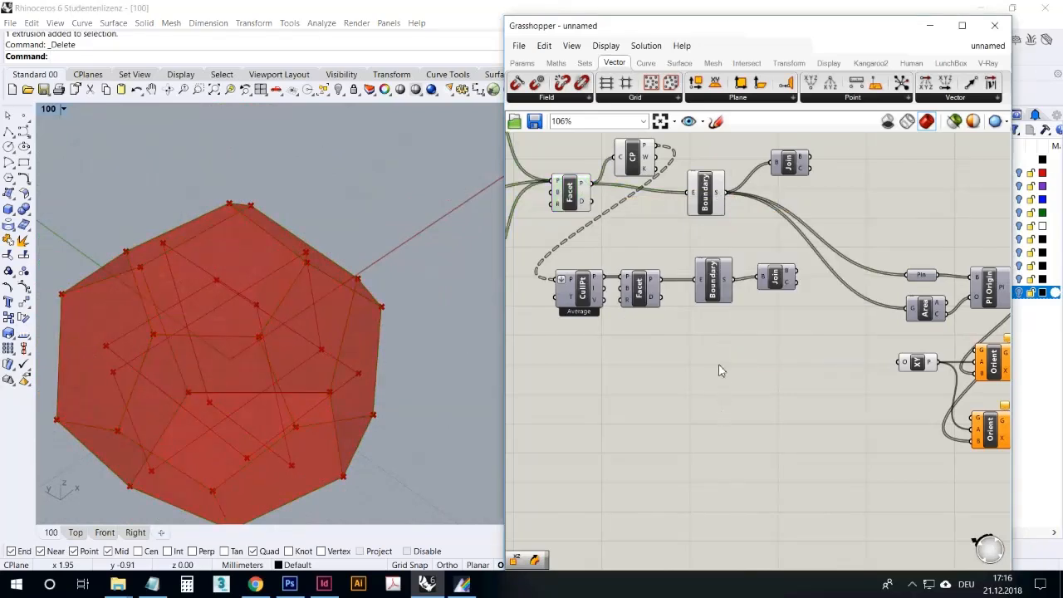
click(578, 204)
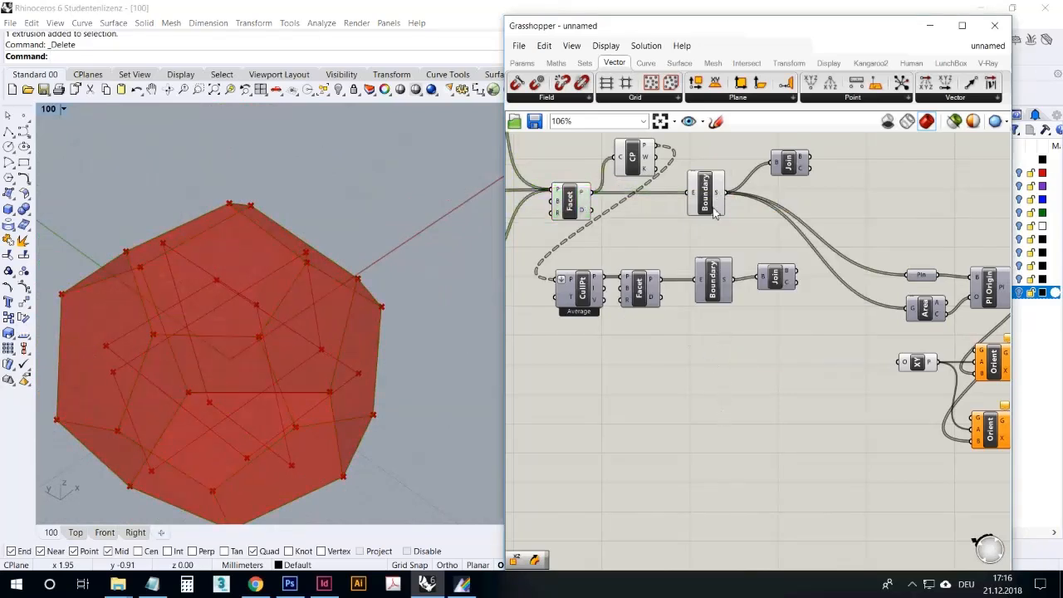
Place a List Item component below the Boundary Surfaces and connect the upper Boundary Surfaces output to its list input
click(712, 208)
double_click(704, 358)
text(list)
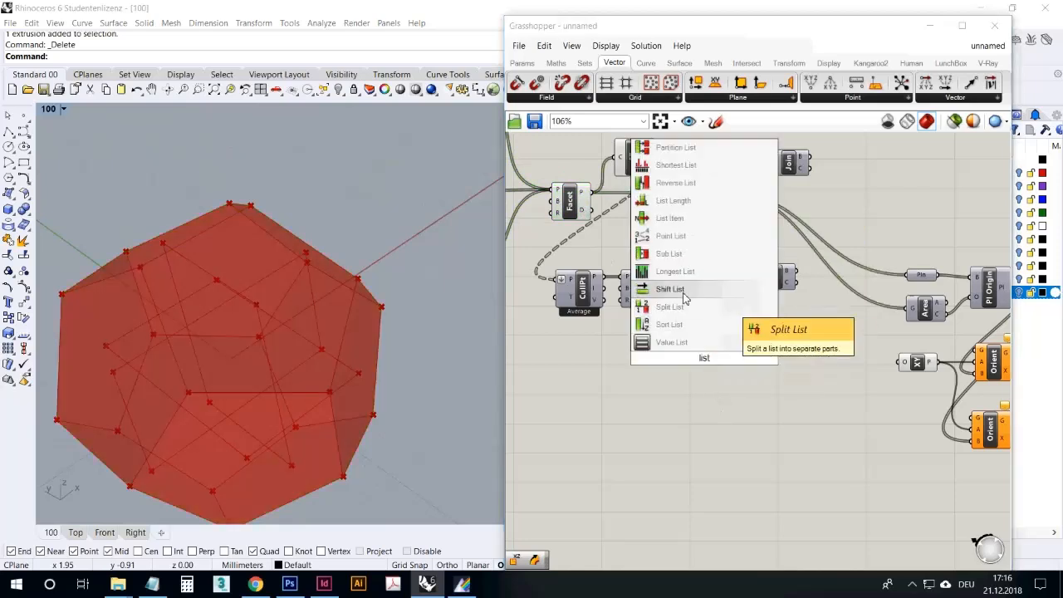
click(669, 218)
drag(727, 192, 757, 394)
right_drag(365, 374, 259, 337)
right_drag(691, 368, 637, 351)
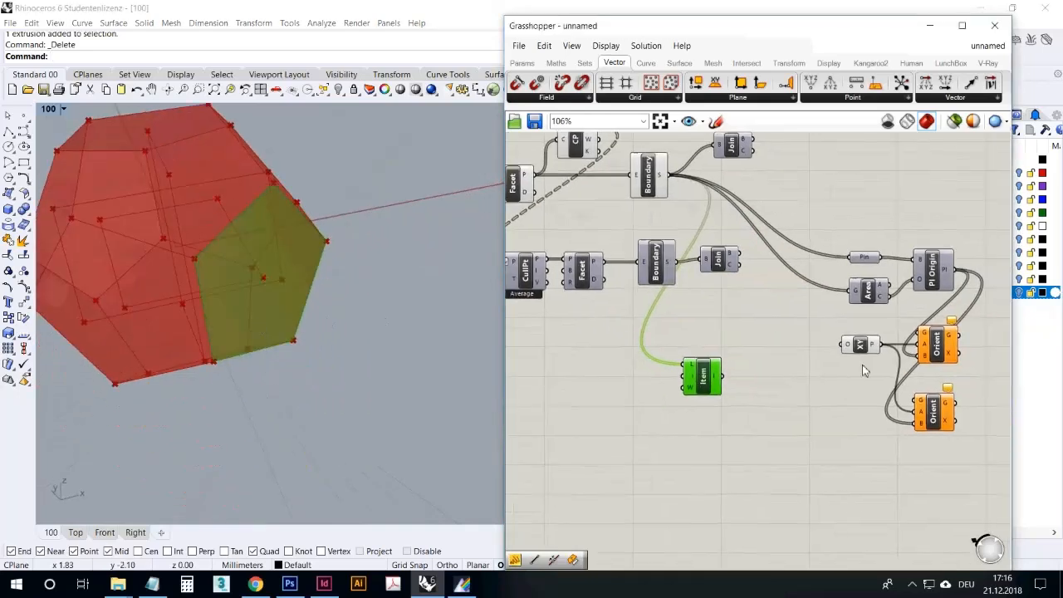
Move the lower Orient component down, and duplicate the Plane, Area and Plane Origin components into the space beside the List Item
right_drag(866, 453, 767, 413)
drag(840, 381, 842, 444)
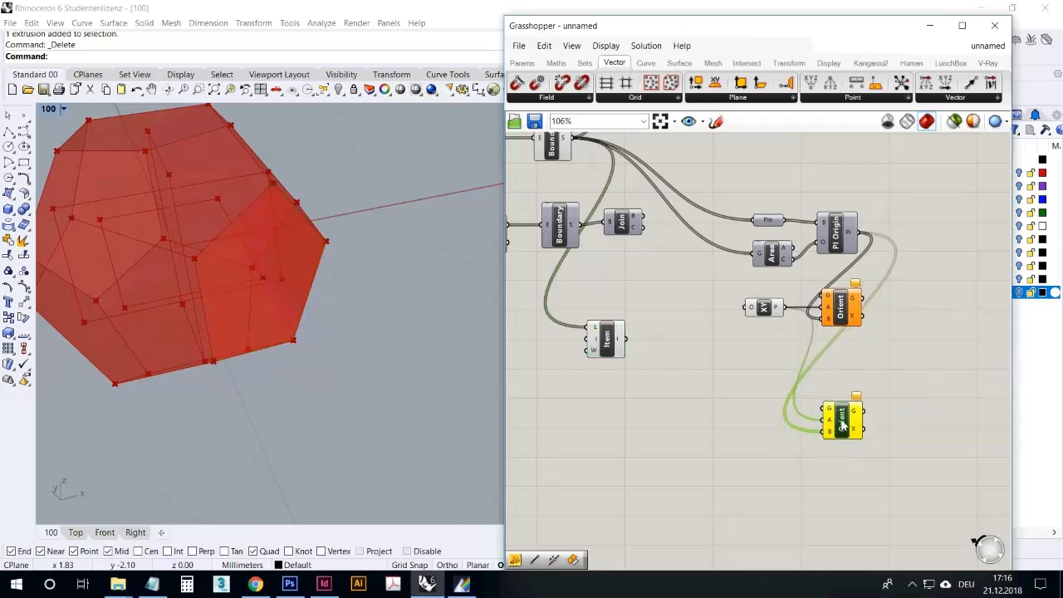
right_drag(827, 369, 871, 392)
click(818, 277)
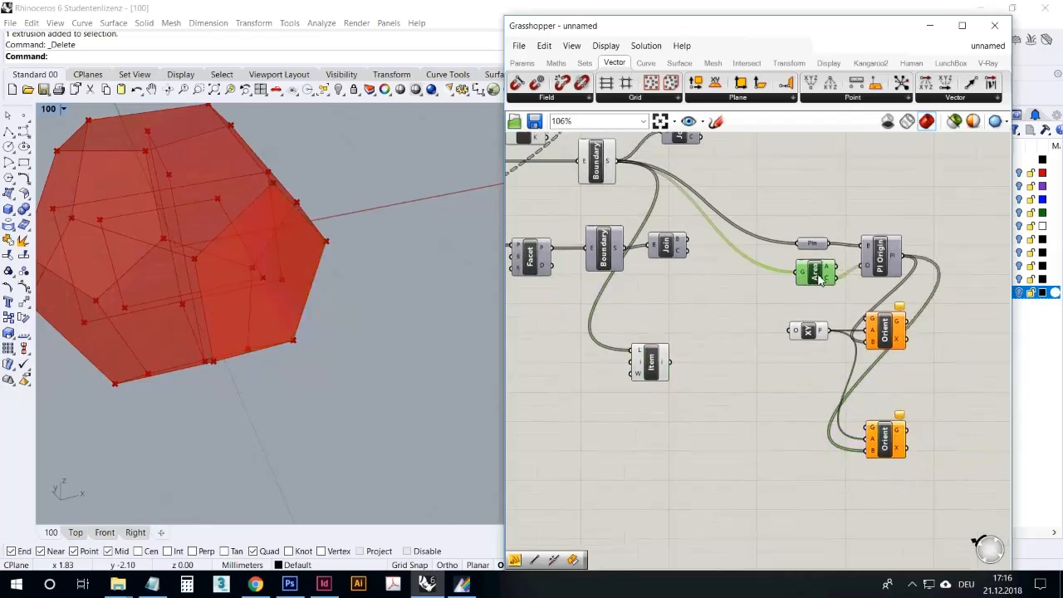
right_drag(787, 286, 814, 304)
click(834, 263)
drag(833, 258, 836, 257)
click(877, 309)
drag(919, 308, 840, 249)
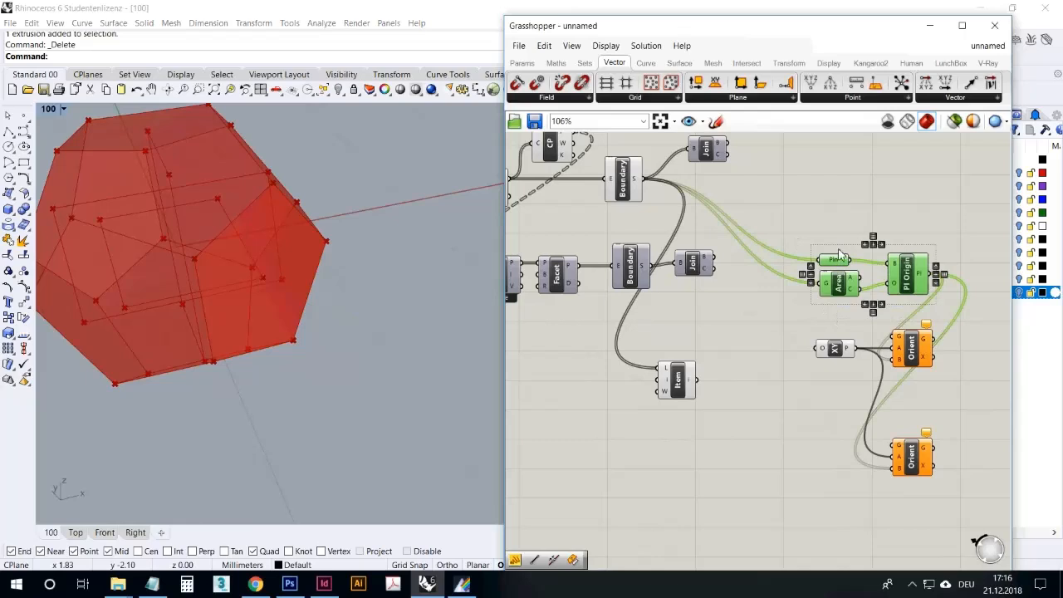
alt+drag(903, 272, 775, 464)
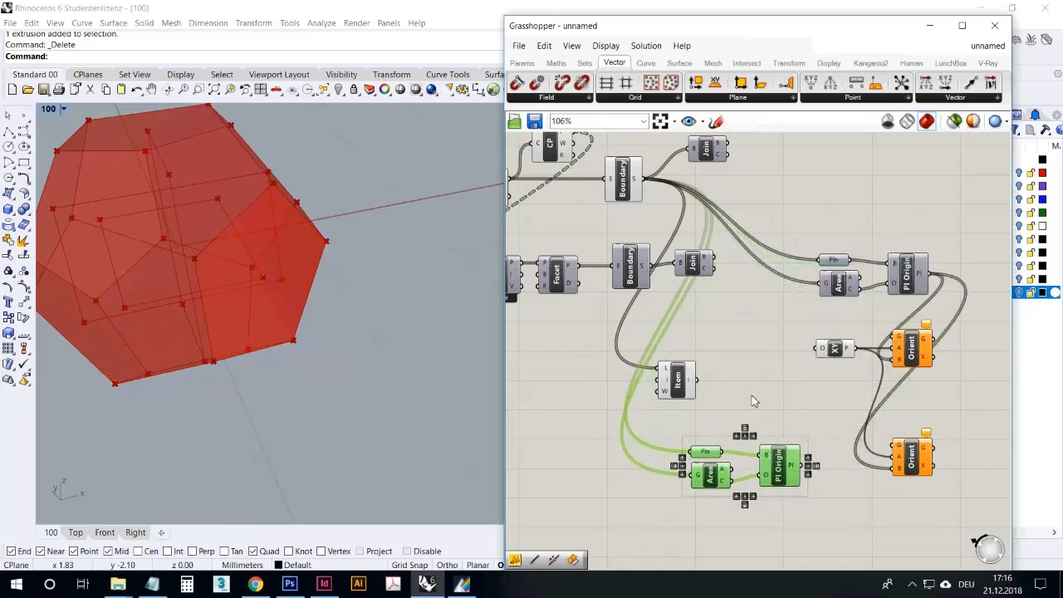
Place the List Item before the copied components and connect its output to the copied Plane and Area inputs
click(749, 400)
drag(677, 380, 690, 452)
drag(601, 447, 694, 477)
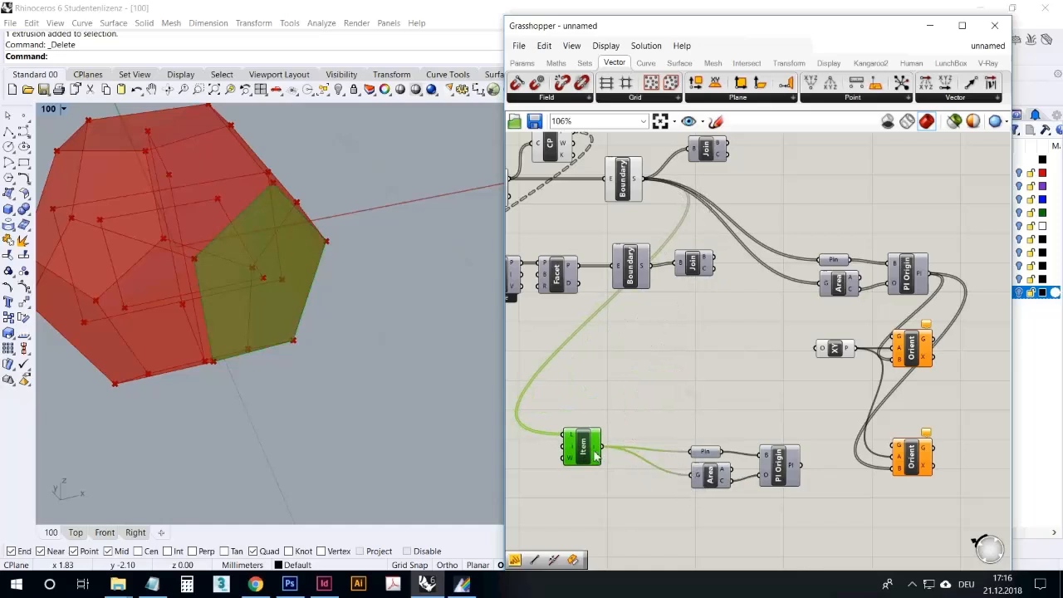
drag(595, 455, 657, 467)
Turn on the preview of the copied Plane Origin component and check its plane against the polyhedron face
click(779, 465)
right_click(781, 471)
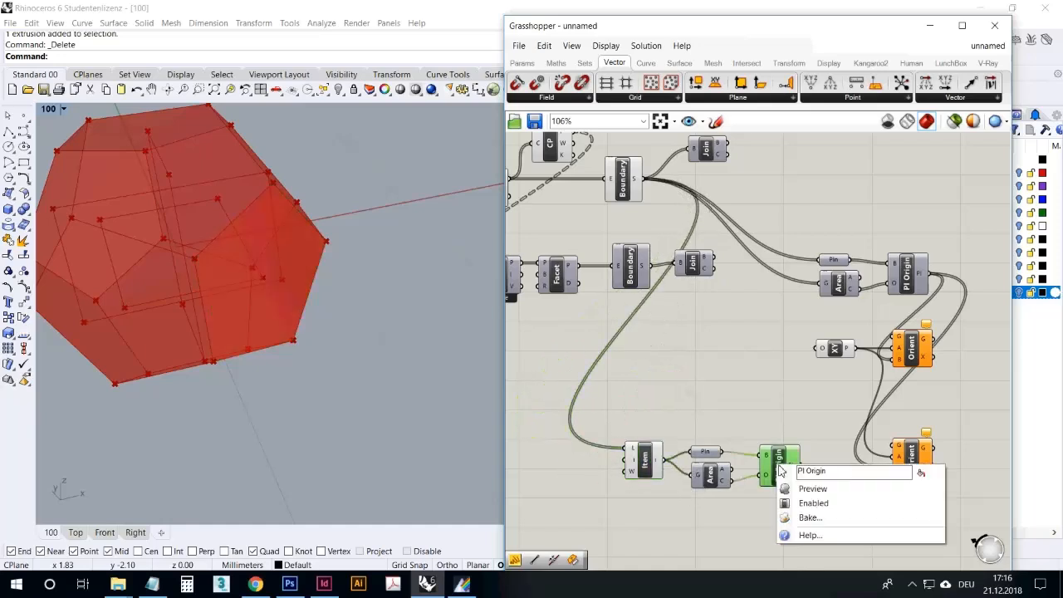
click(810, 489)
right_drag(266, 328, 372, 248)
scroll(312, 331, down, 8)
click(765, 510)
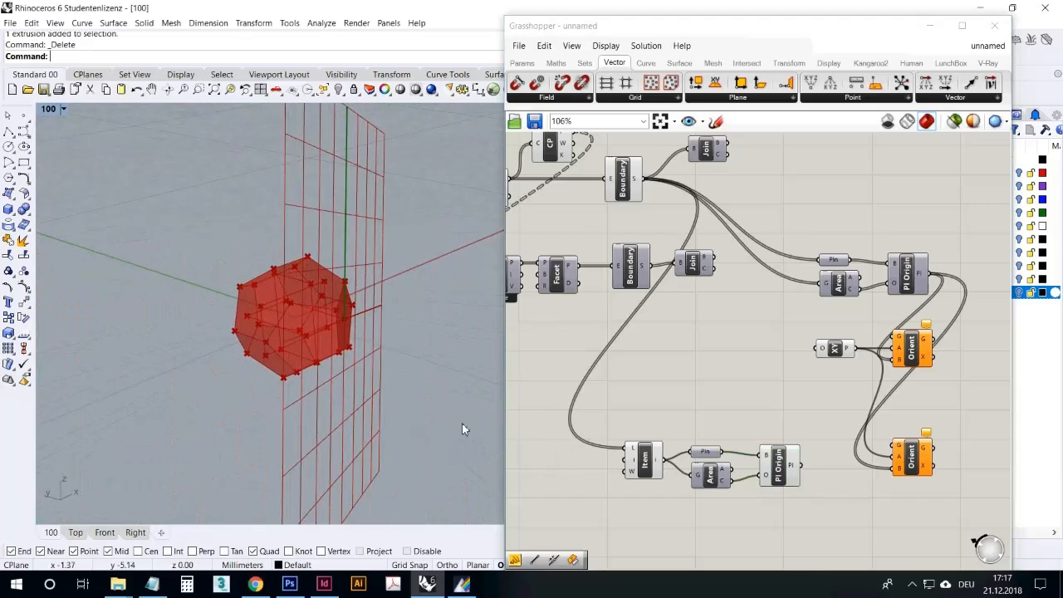
drag(783, 506, 748, 510)
right_drag(768, 522, 723, 451)
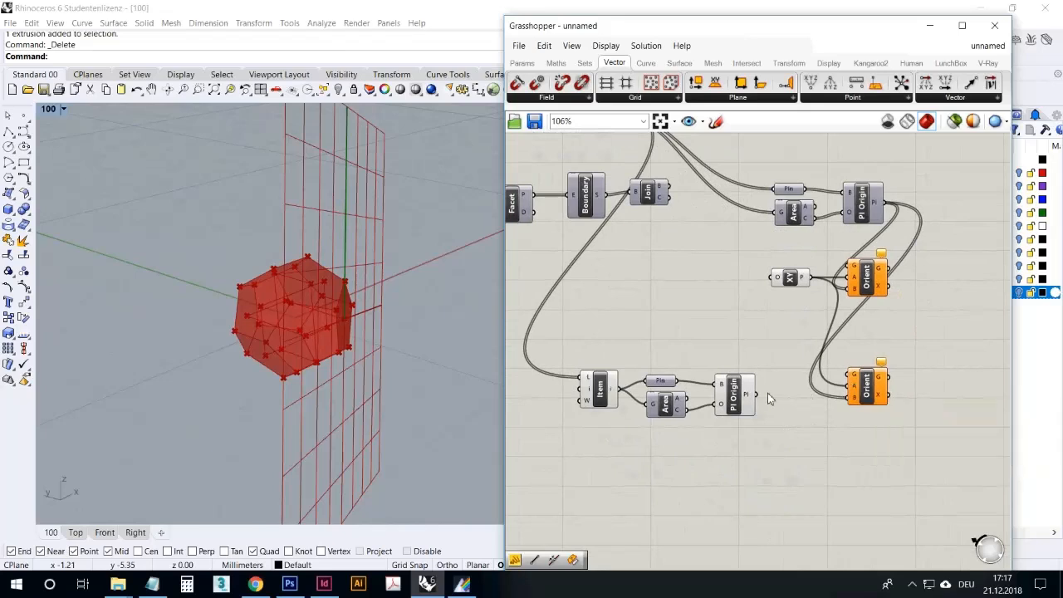
Rewire the lower Orient with the copied Plane Origin as source and the XY Plane as target, spacing out the components
ctrl+shift+drag(855, 403, 850, 289)
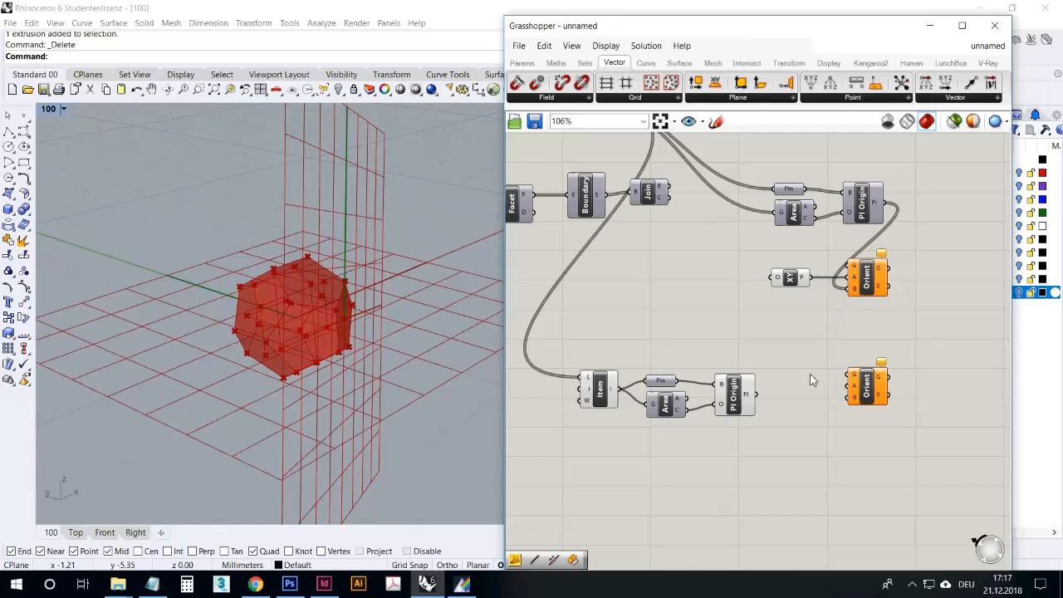
click(747, 396)
drag(754, 402, 851, 384)
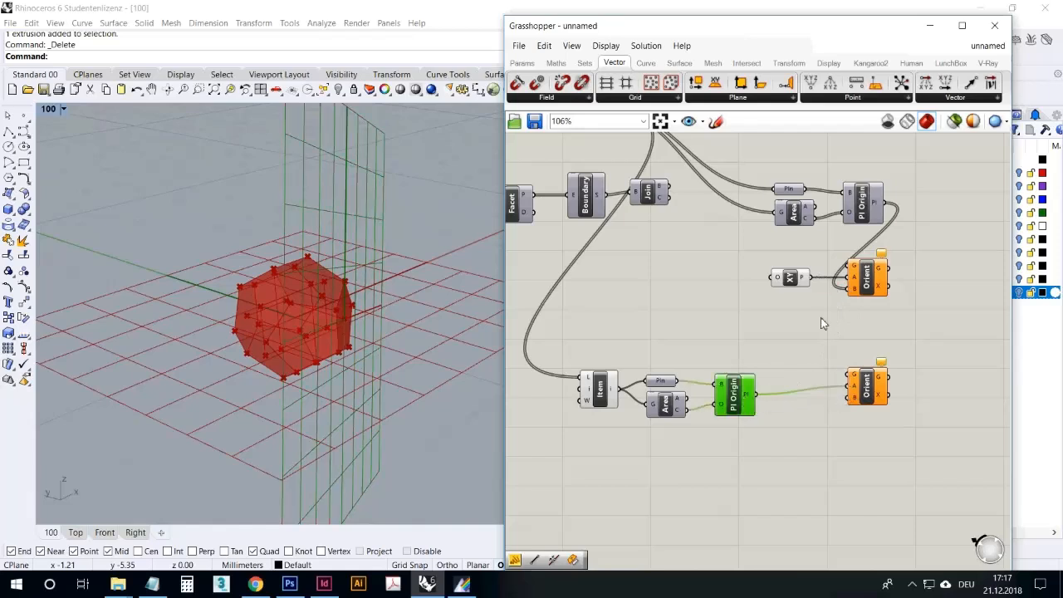
drag(818, 284, 850, 395)
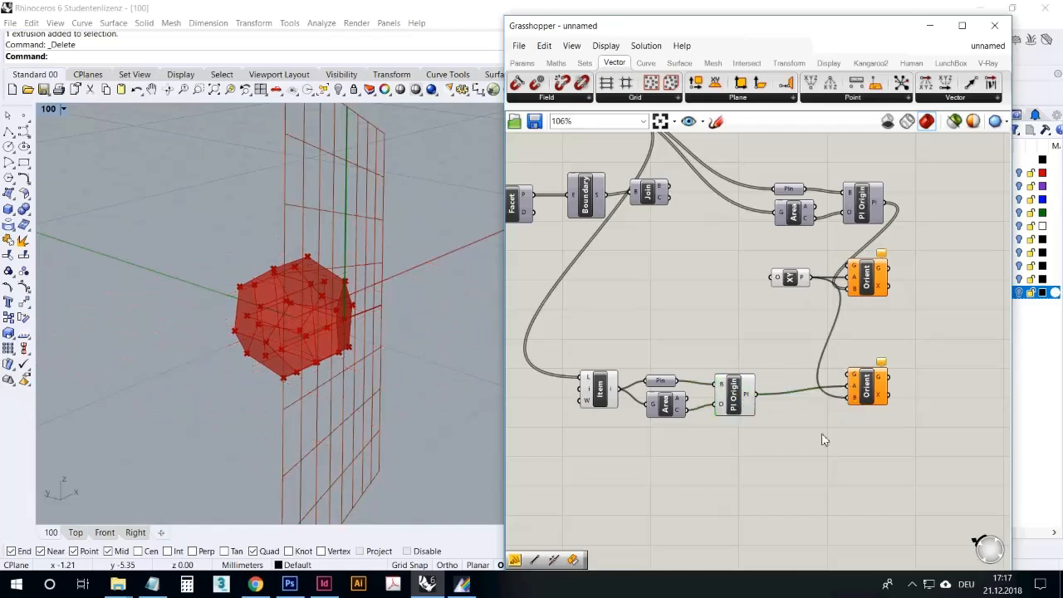
drag(793, 278, 762, 278)
click(756, 392)
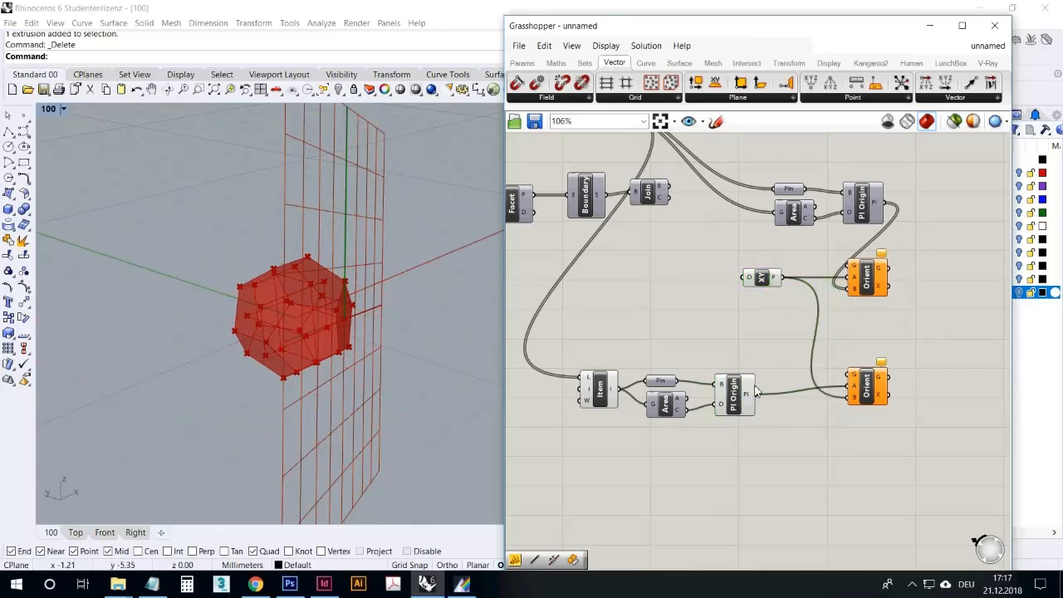
drag(756, 392, 758, 388)
click(802, 341)
Raise the List Item above the copied Plane component and connect its output to the lower Orient's geometry input
click(769, 282)
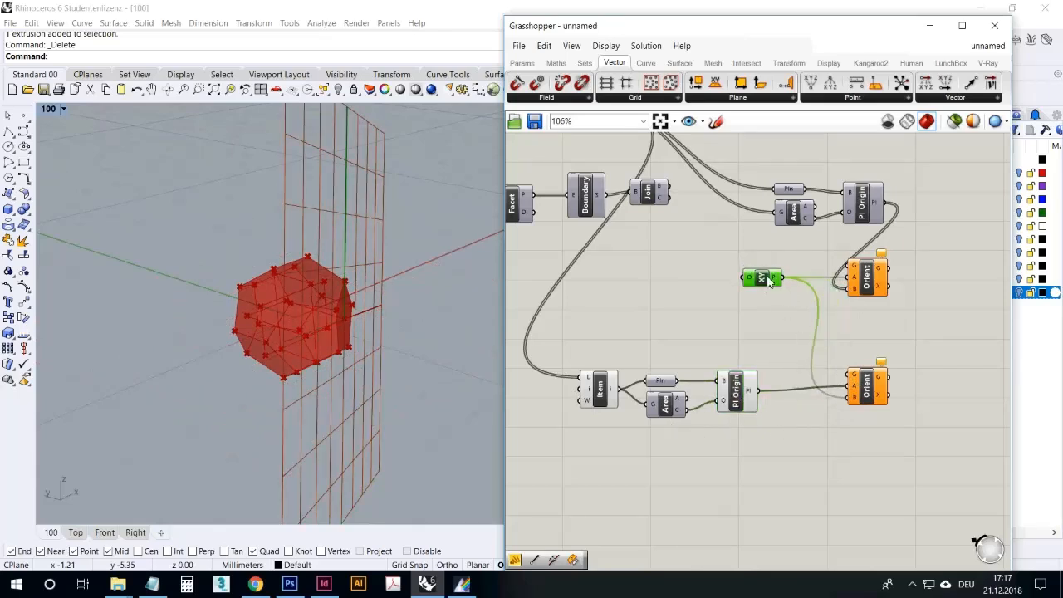
right_drag(319, 296, 355, 295)
scroll(366, 294, down, 8)
scroll(322, 324, up, 4)
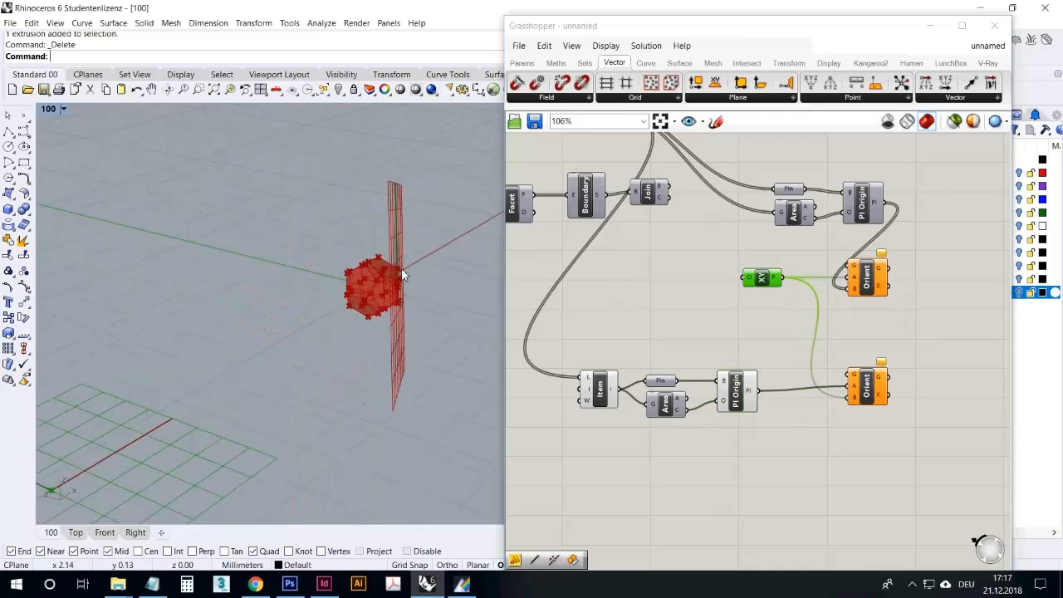
click(801, 472)
right_drag(379, 340, 498, 379)
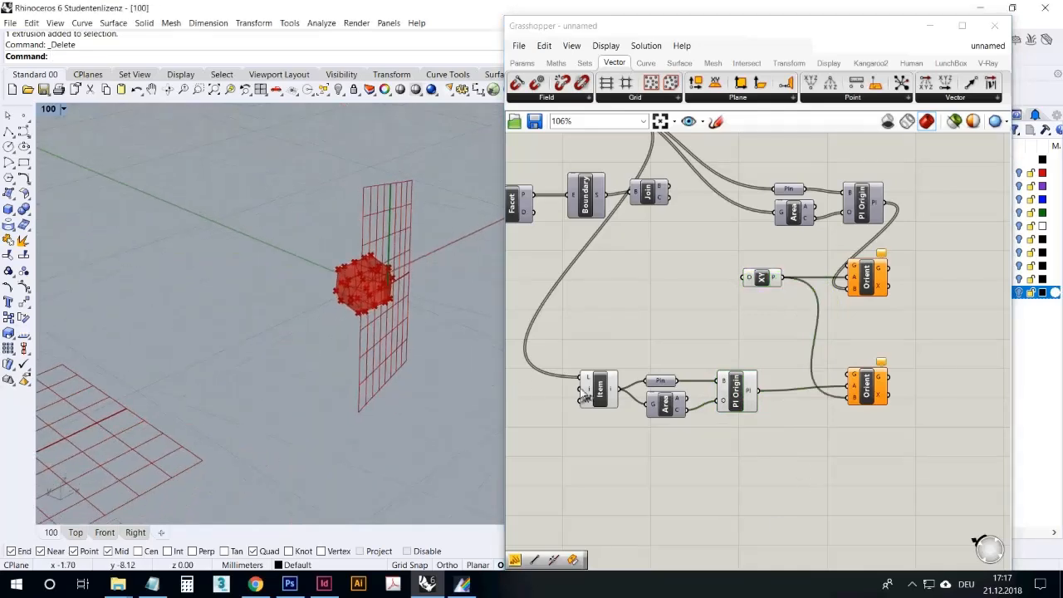
click(601, 389)
drag(597, 405, 855, 380)
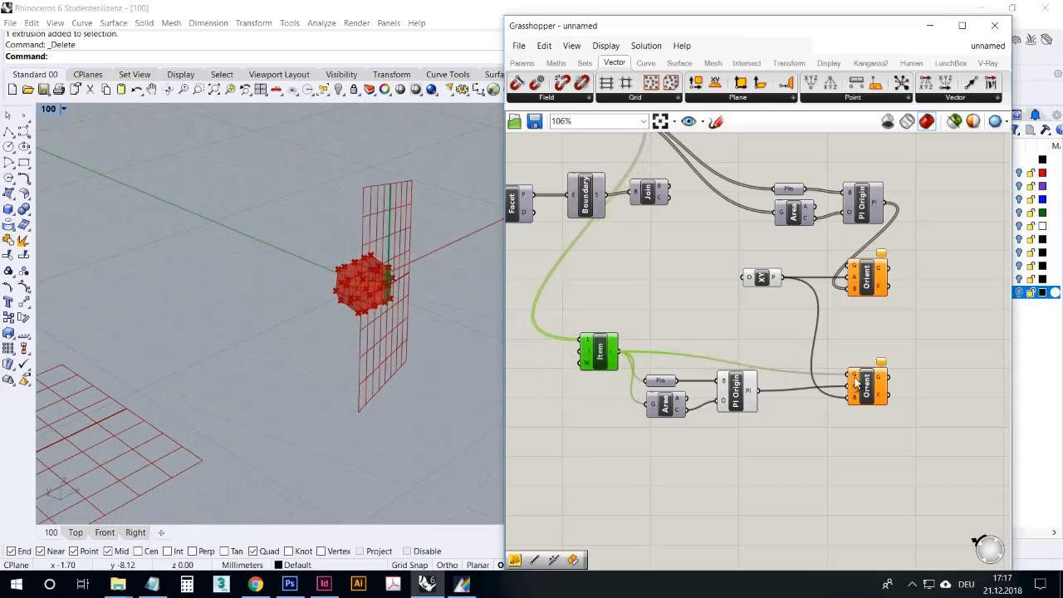
Examine the single face oriented onto the XY plane in relation to the polyhedron
right_drag(266, 344, 197, 234)
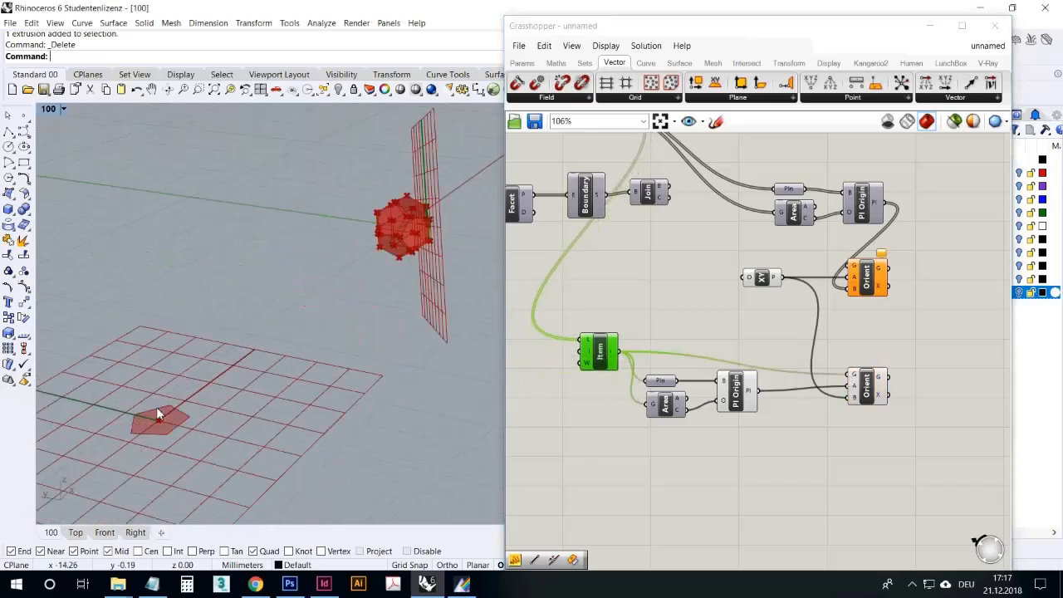
scroll(158, 419, up, 2)
right_drag(218, 396, 201, 421)
scroll(244, 391, down, 7)
scroll(246, 386, up, 4)
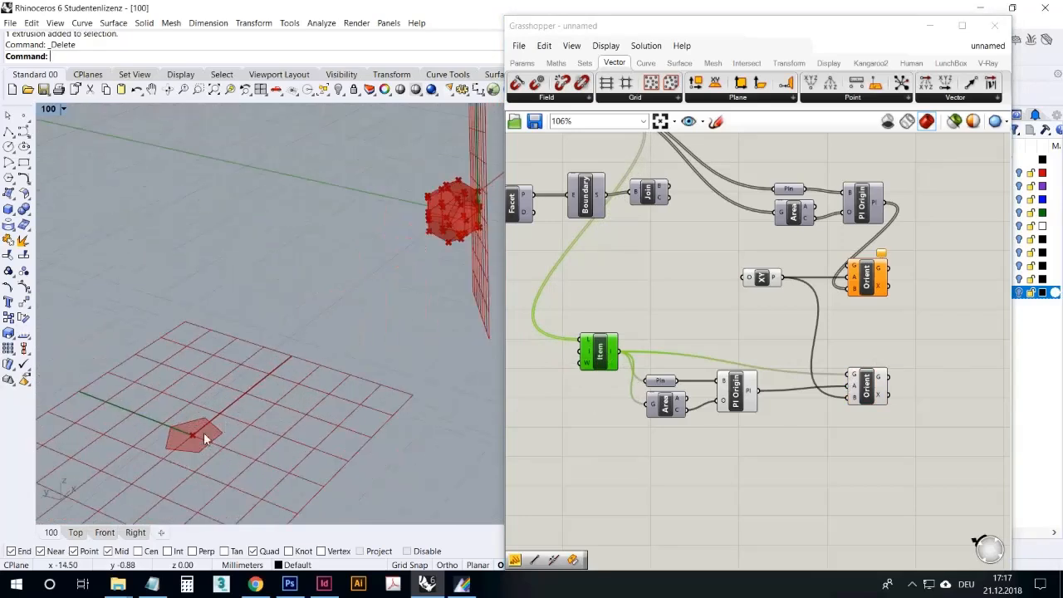
right_drag(254, 476, 475, 359)
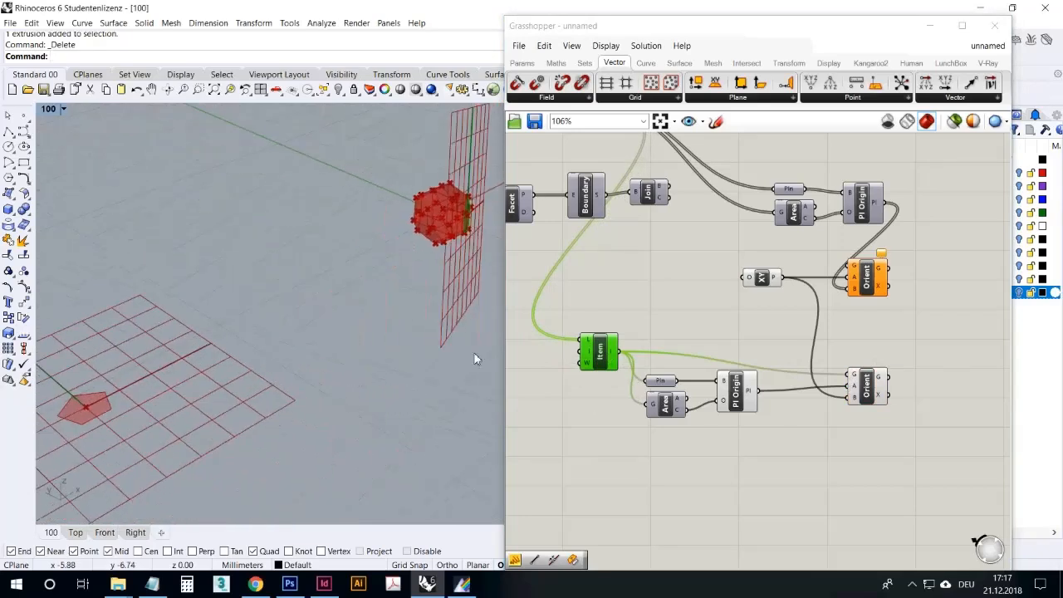
Move the upper Orient component farther from the XY Plane component, and inspect the polyhedron faces it targets
drag(876, 286, 924, 284)
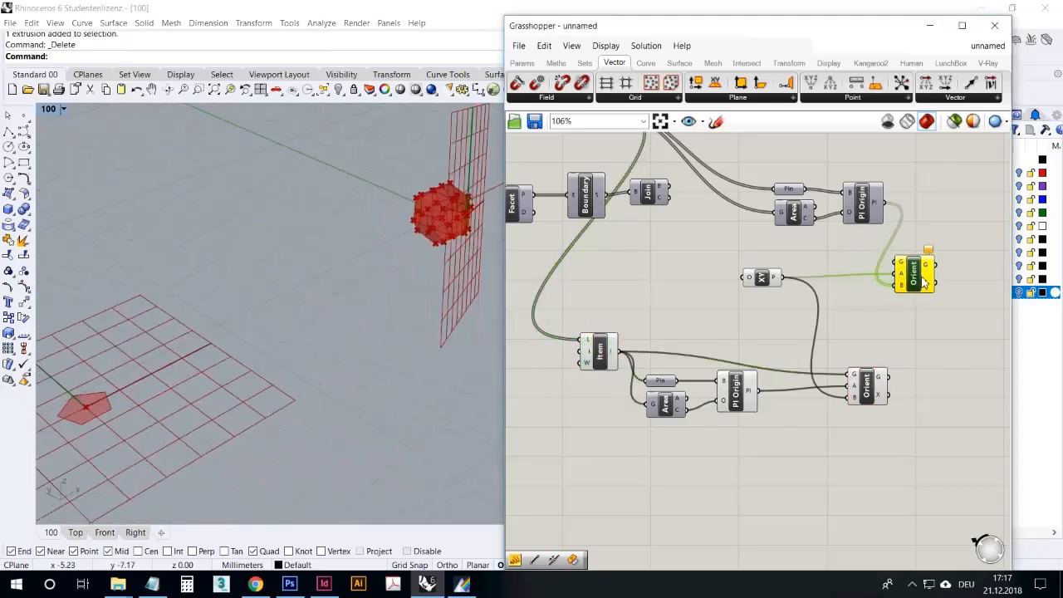
click(869, 384)
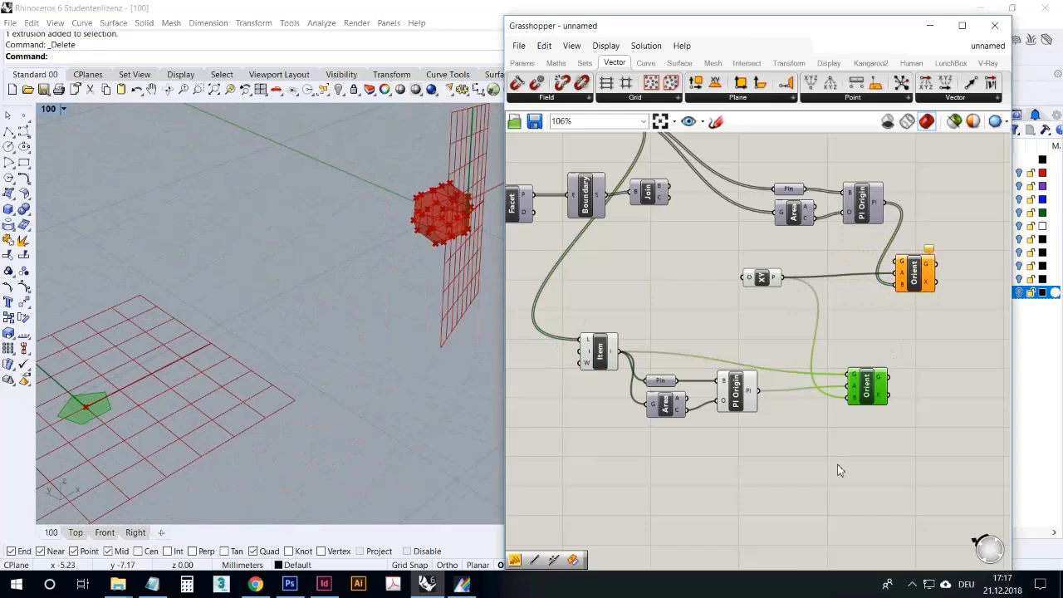
click(914, 265)
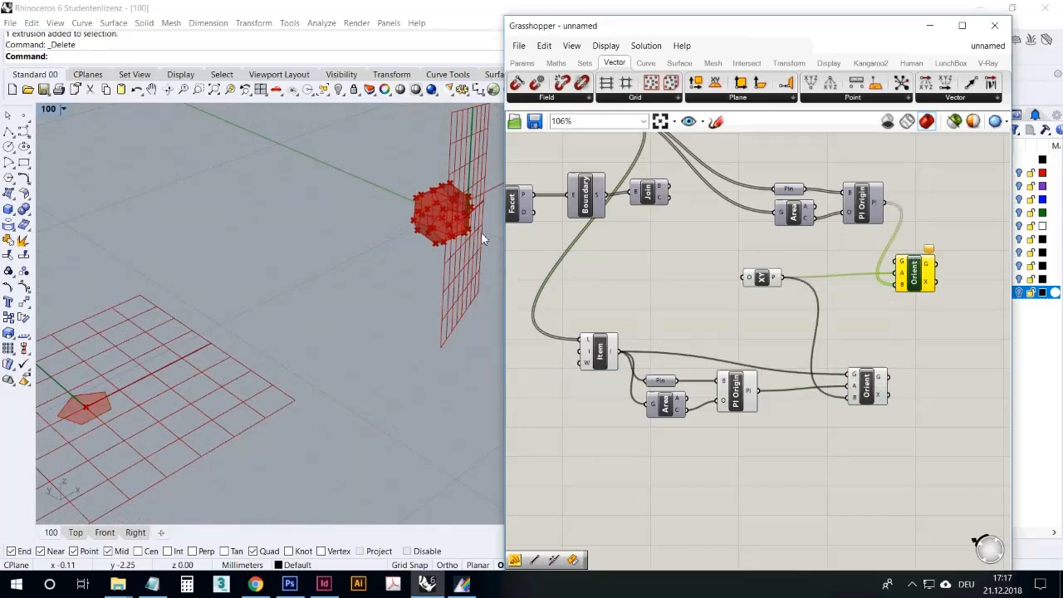
right_drag(435, 214, 462, 199)
scroll(465, 194, up, 8)
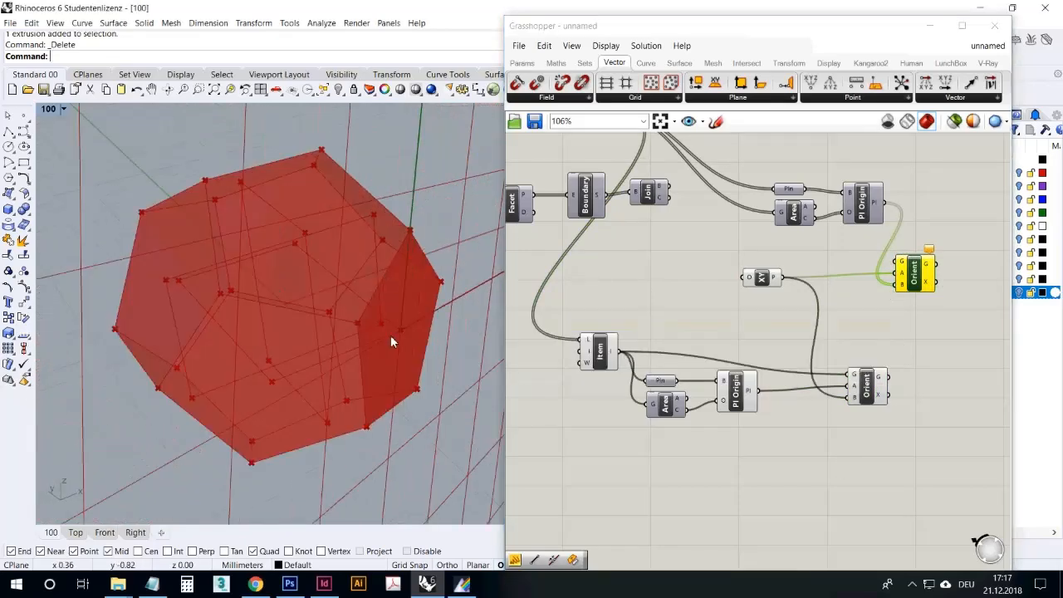
right_drag(385, 313, 391, 166)
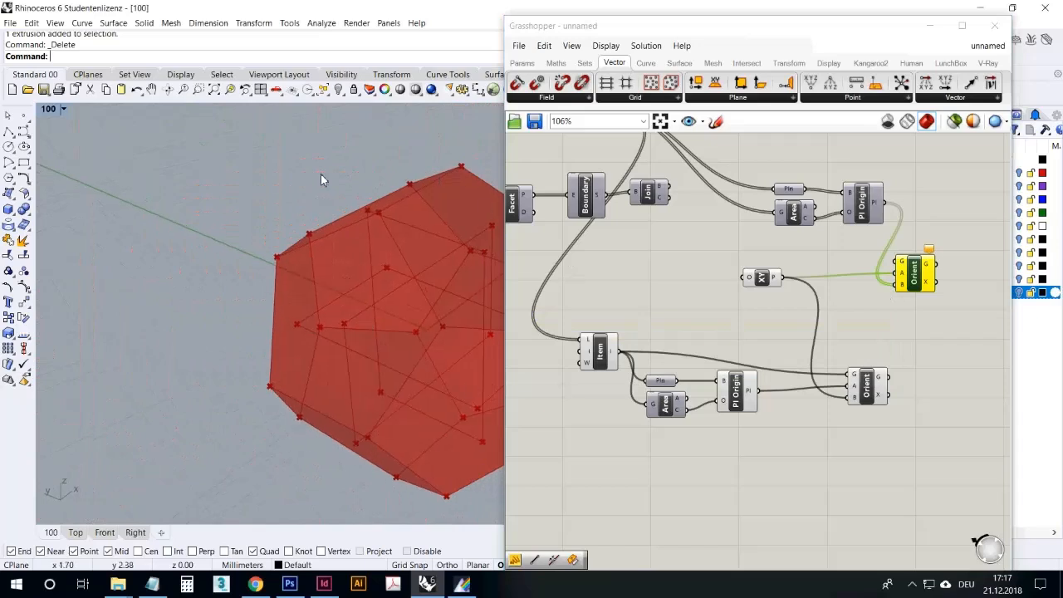
drag(911, 291, 929, 287)
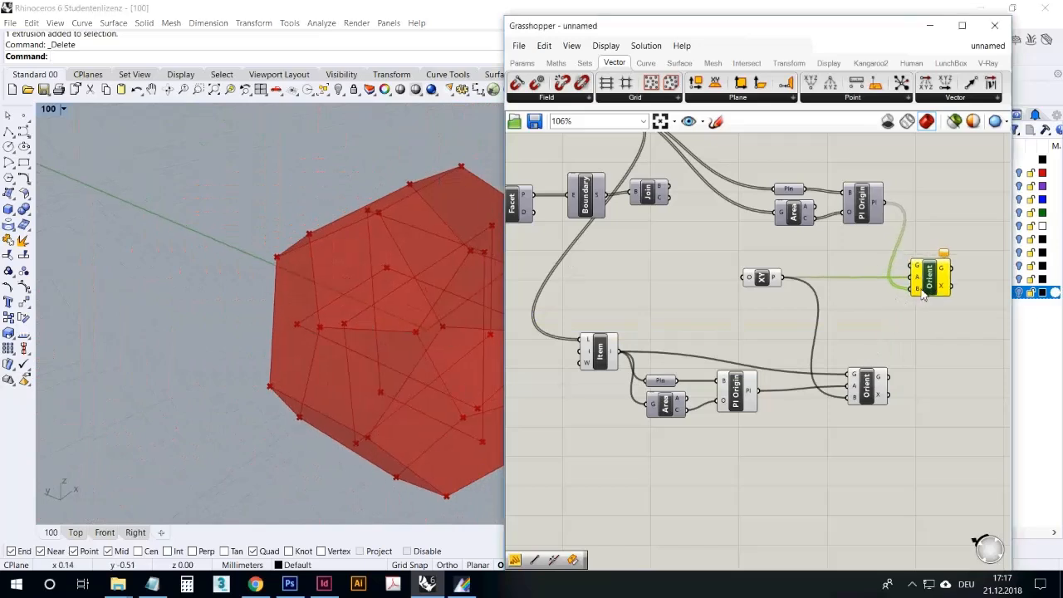
scroll(798, 429, down, 3)
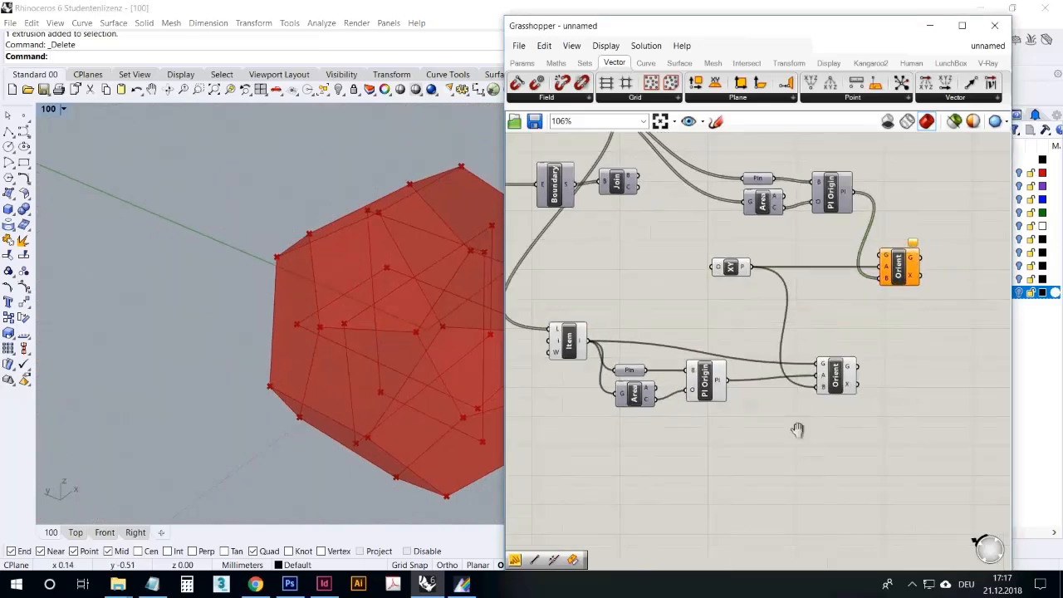
scroll(829, 394, up, 2)
Highlight the lower Orient's face on the XY plane, and reposition the lower Orient and XY Plane components for clearer wiring
click(828, 385)
right_drag(382, 380, 410, 331)
scroll(410, 331, down, 8)
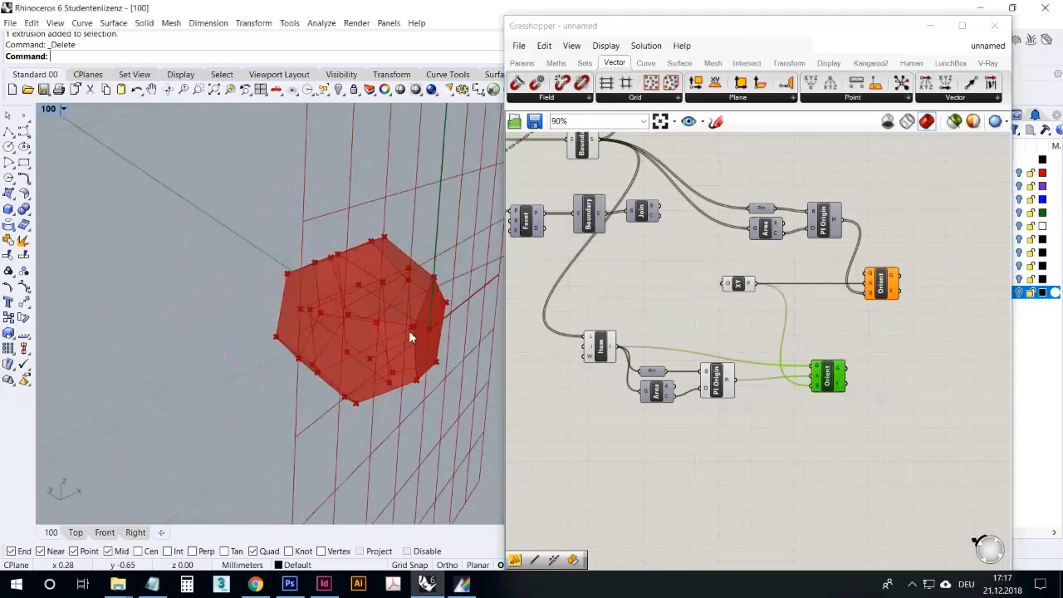
scroll(421, 334, down, 3)
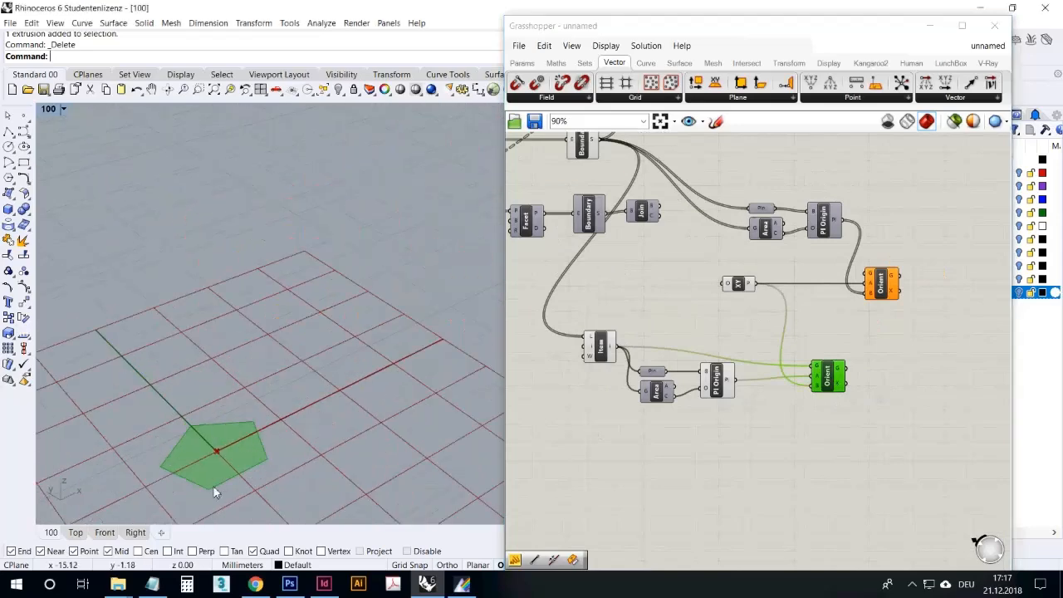
click(909, 331)
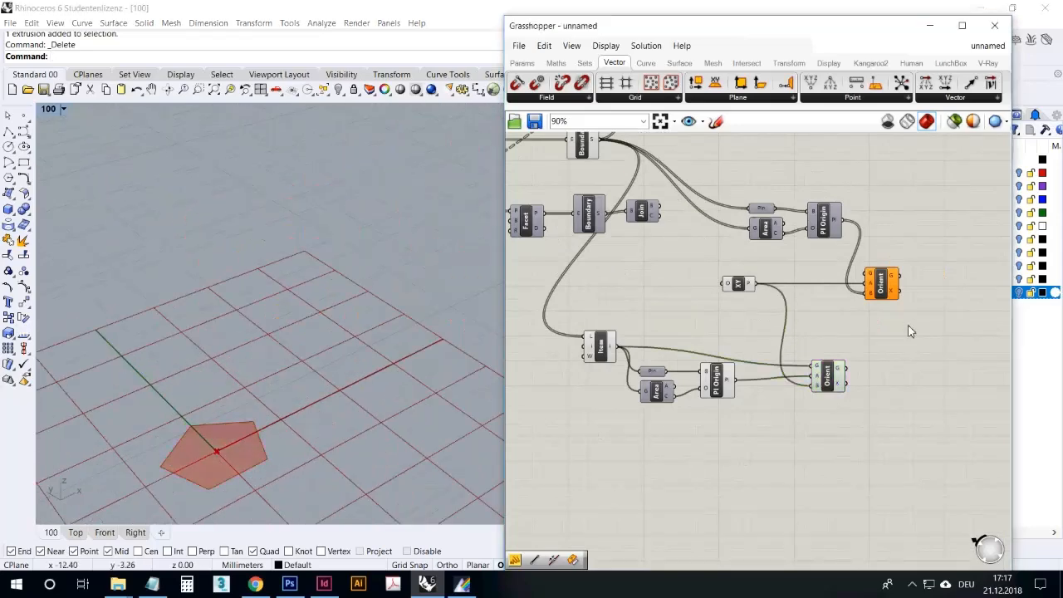
click(885, 288)
drag(829, 380, 849, 380)
drag(740, 290, 755, 314)
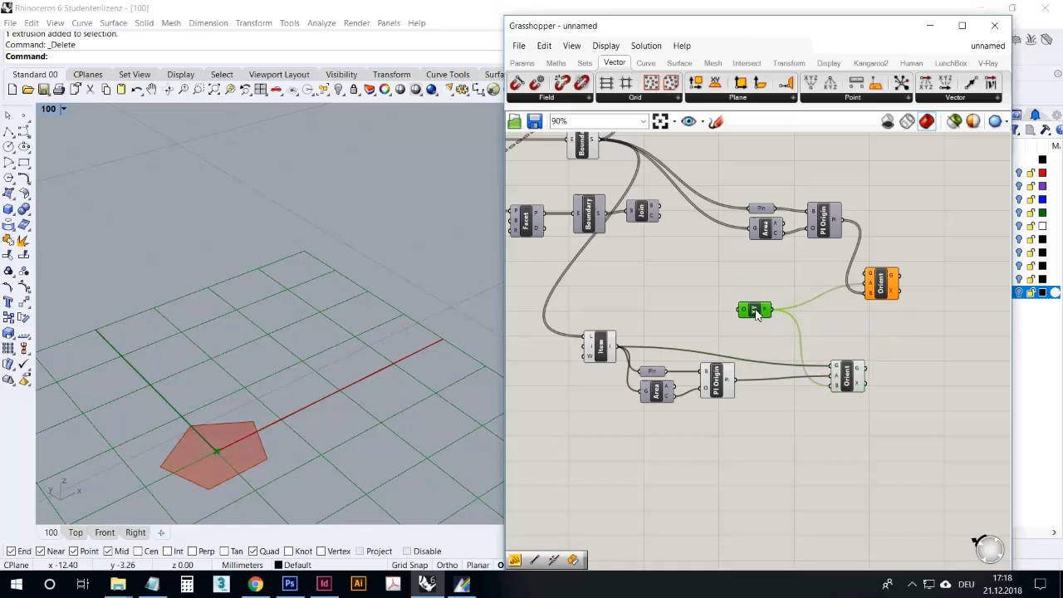
Compare the source and target planes of both Orient components and examine the XY plane under the oriented face
click(882, 284)
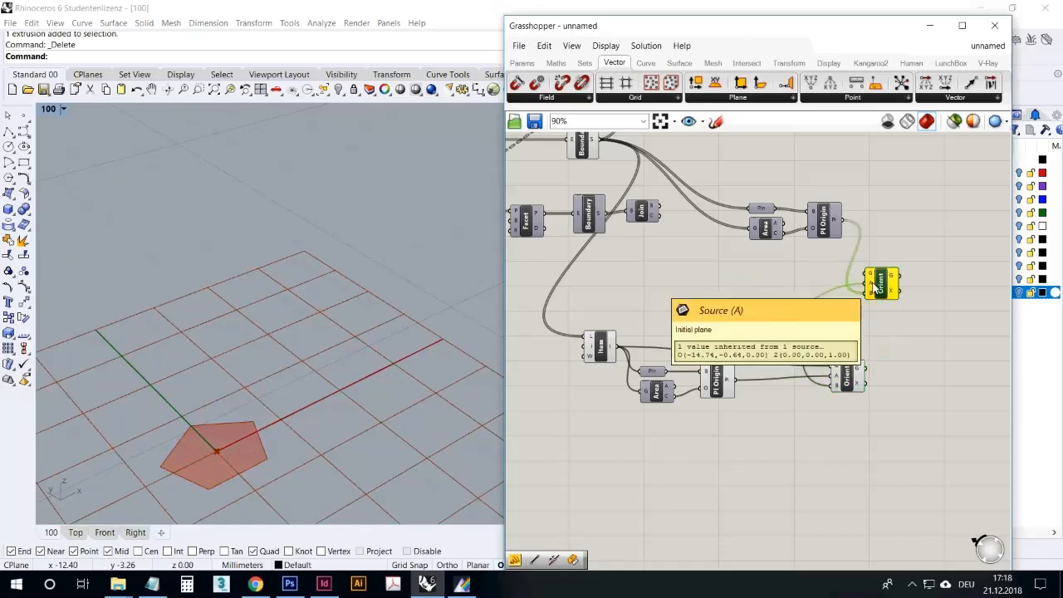
mouse_move(838, 391)
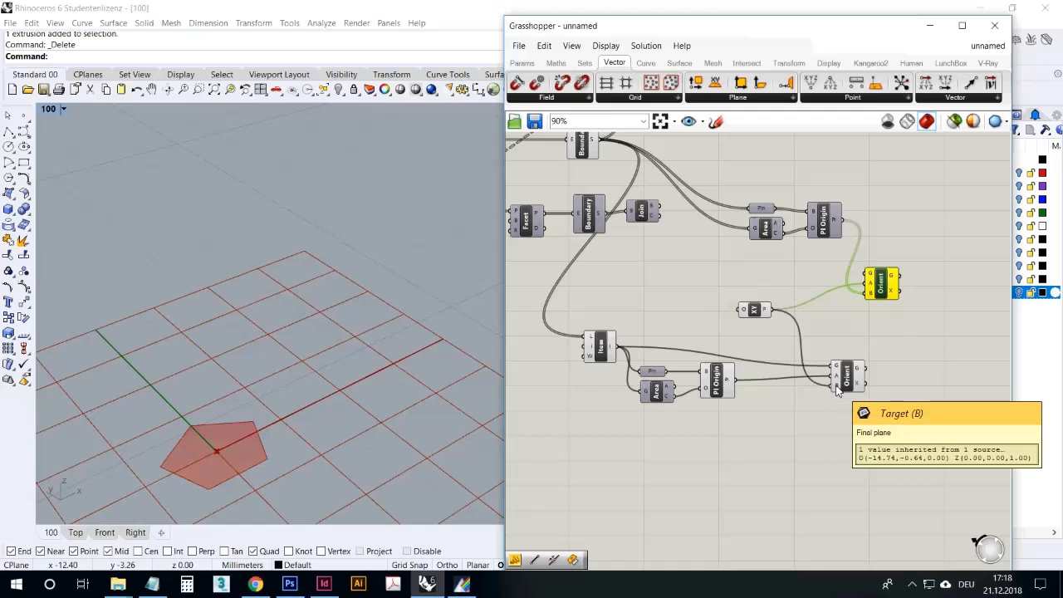
click(835, 217)
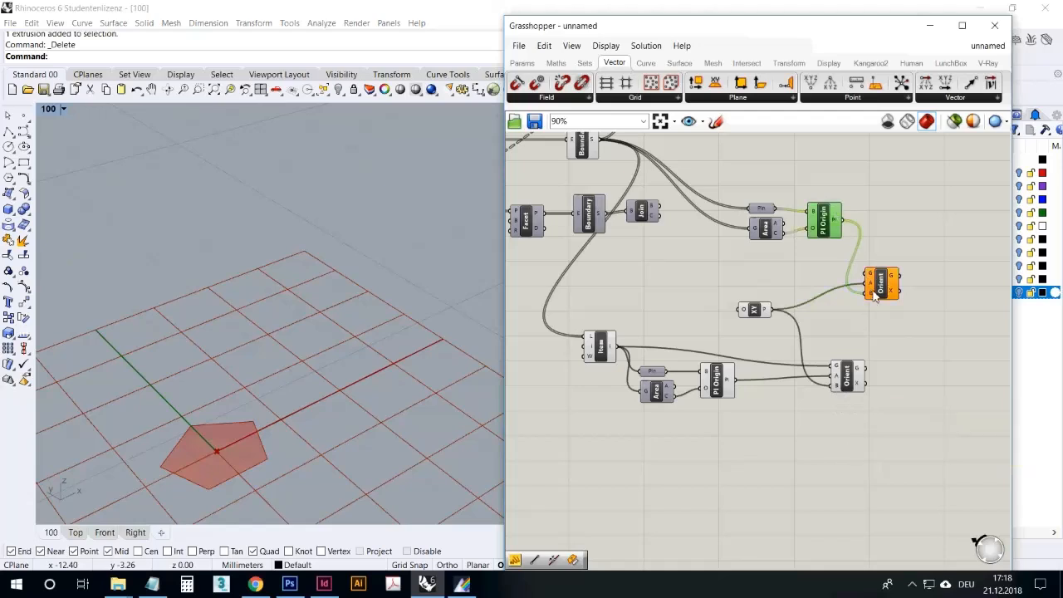
click(811, 437)
click(756, 313)
right_drag(421, 260, 389, 290)
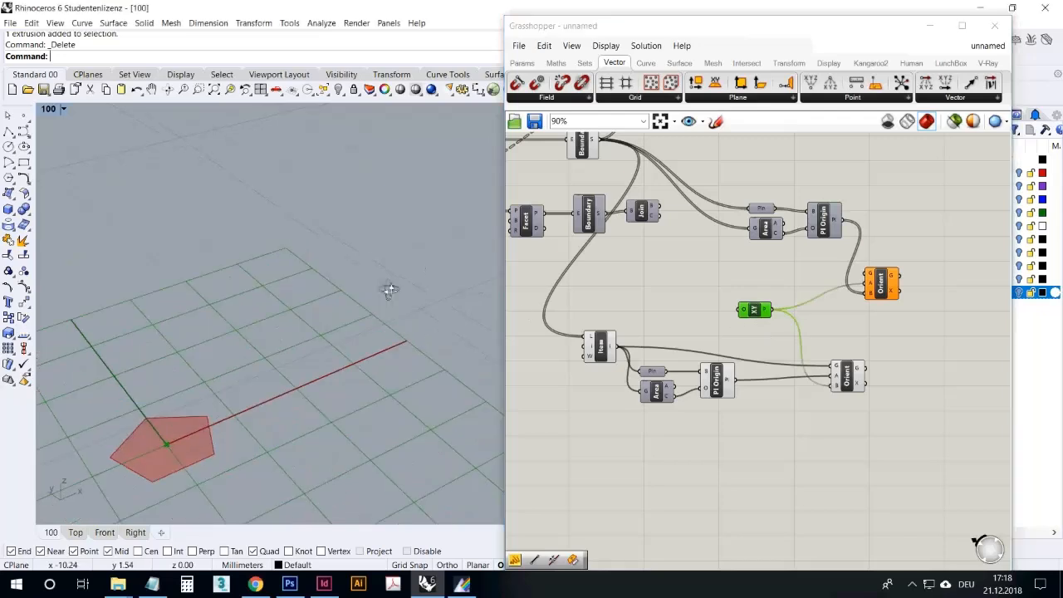
scroll(389, 290, down, 7)
scroll(318, 327, up, 3)
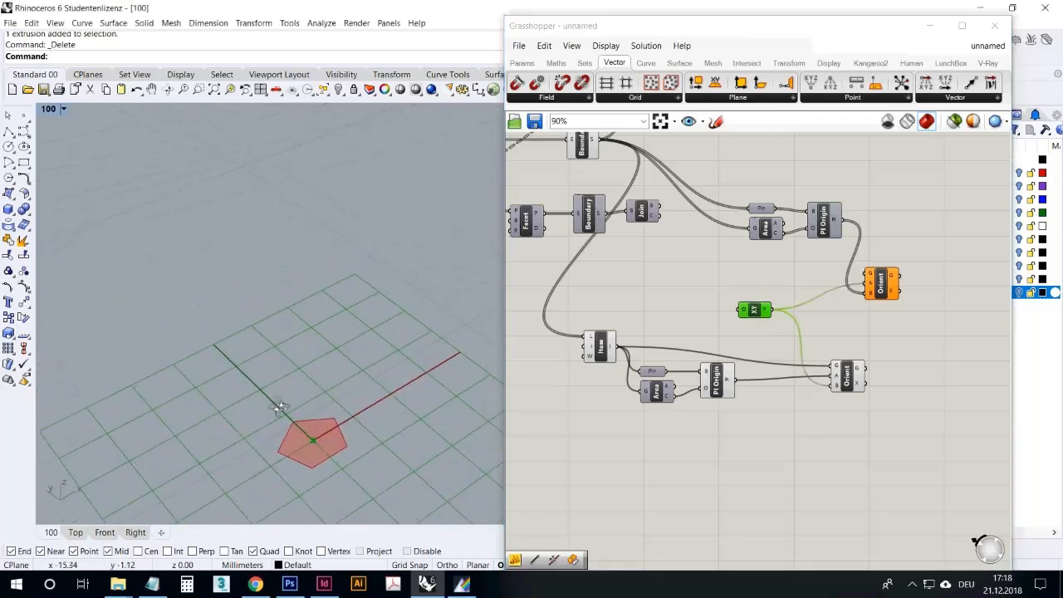
Draw a small circle in Rhino, centred on the XY plane origin inside the oriented pentagon face
click(869, 483)
click(860, 380)
click(857, 455)
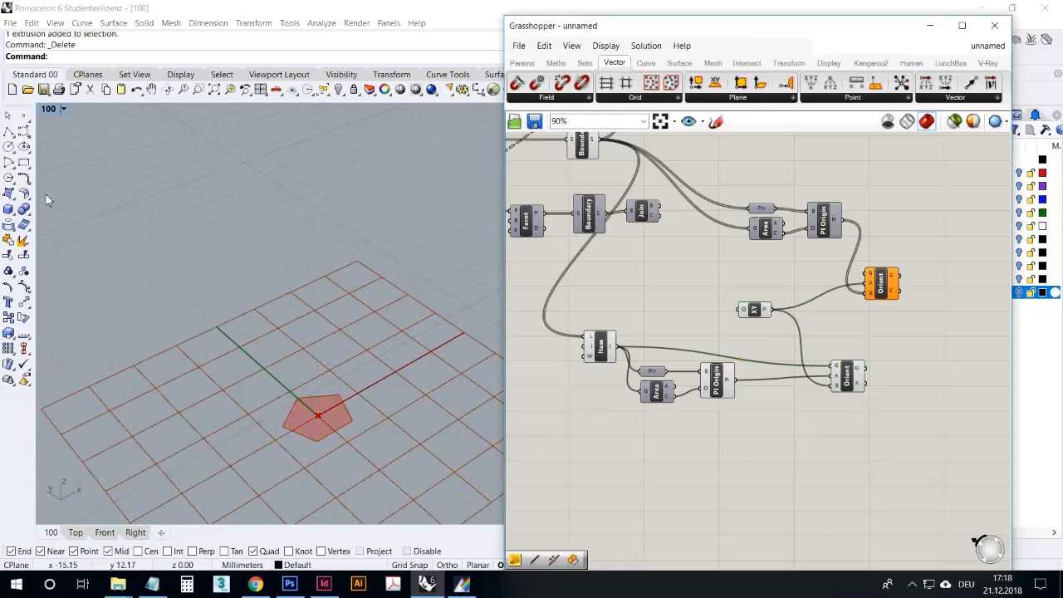
click(8, 147)
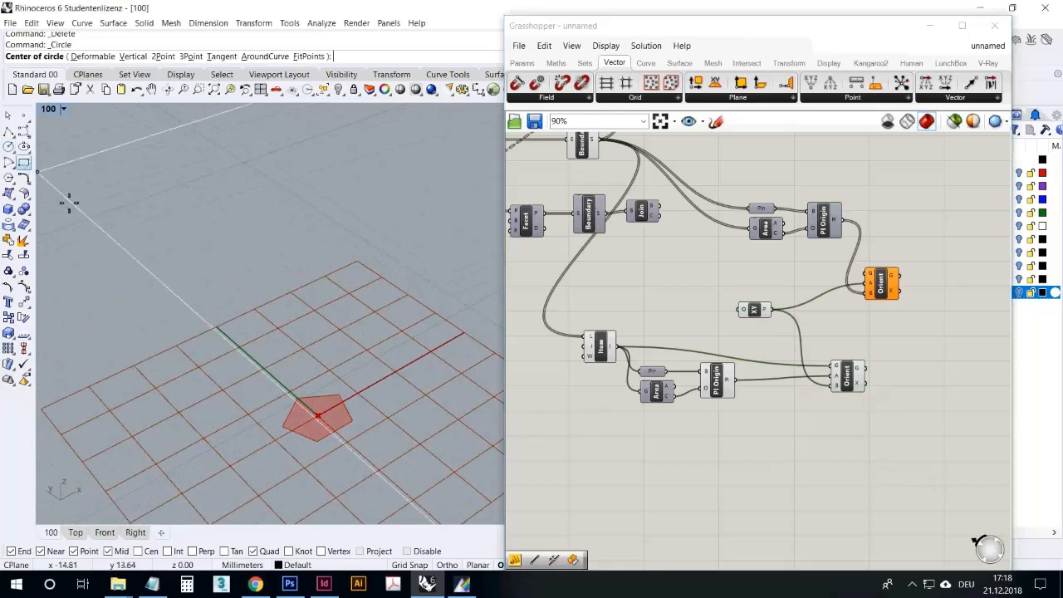
click(317, 413)
click(331, 421)
Add a Curve parameter above the XY Plane component and reference the drawn circle in it
click(831, 470)
right_drag(864, 474, 823, 466)
click(521, 62)
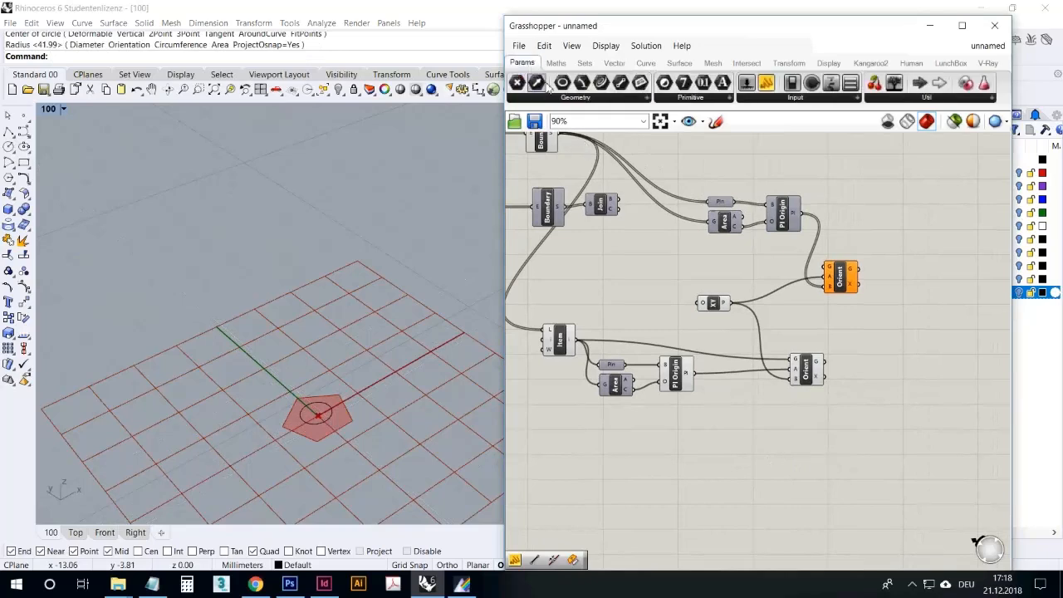
drag(598, 86, 718, 266)
right_click(719, 264)
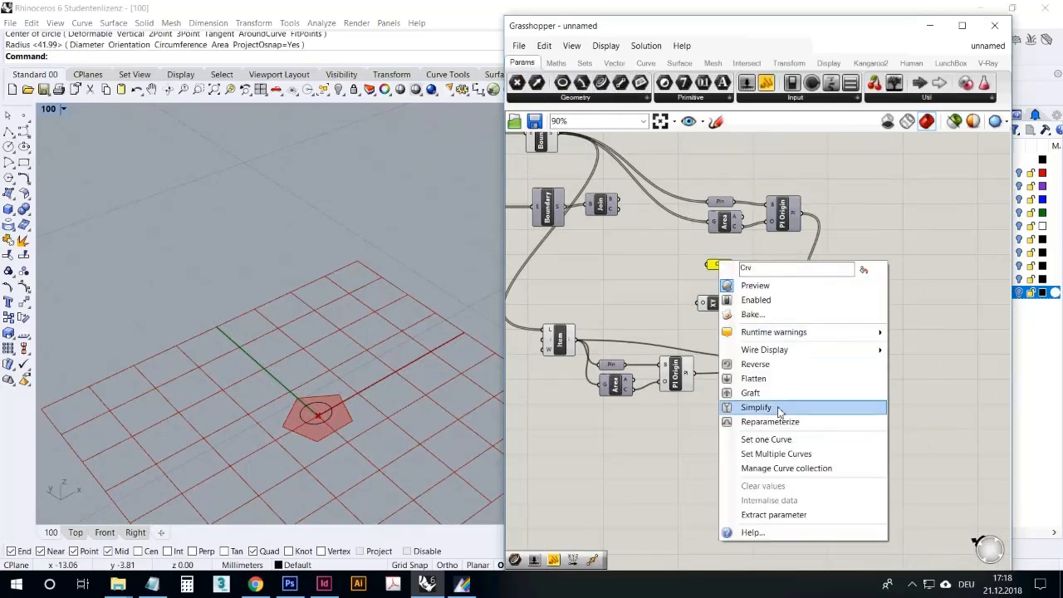
click(784, 444)
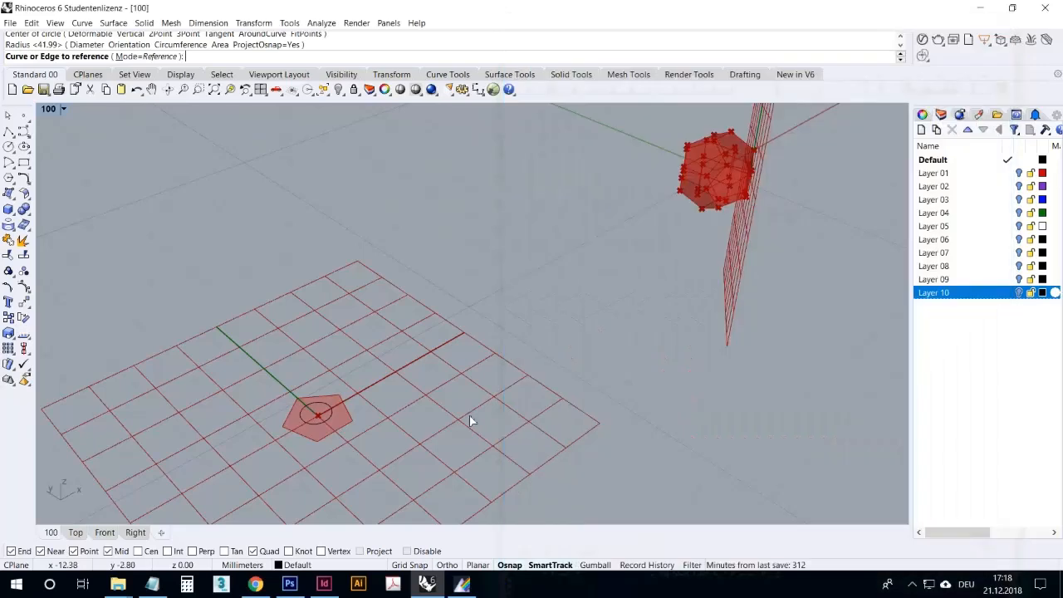
click(331, 412)
Connect the Curve parameter to the upper Orient's geometry input and examine the circles oriented onto the polyhedron faces
drag(734, 264, 829, 268)
right_drag(336, 259, 417, 254)
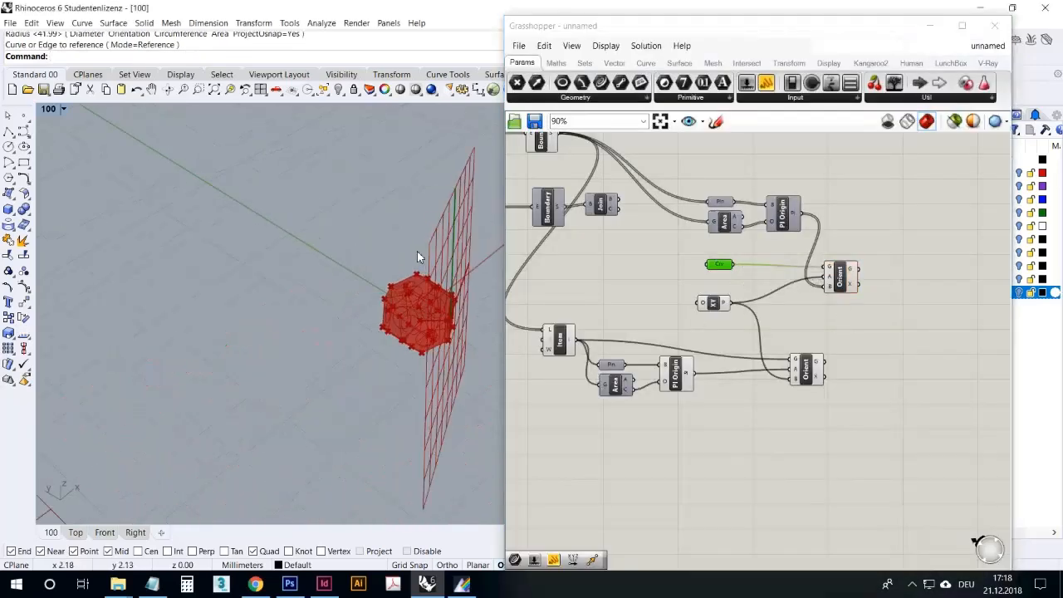
scroll(417, 309, up, 5)
right_drag(415, 332, 365, 309)
right_drag(486, 282, 440, 279)
Identify which plane component draws the grid at the polyhedron and turn off the preview of the lower Plane Origin
click(739, 430)
click(716, 305)
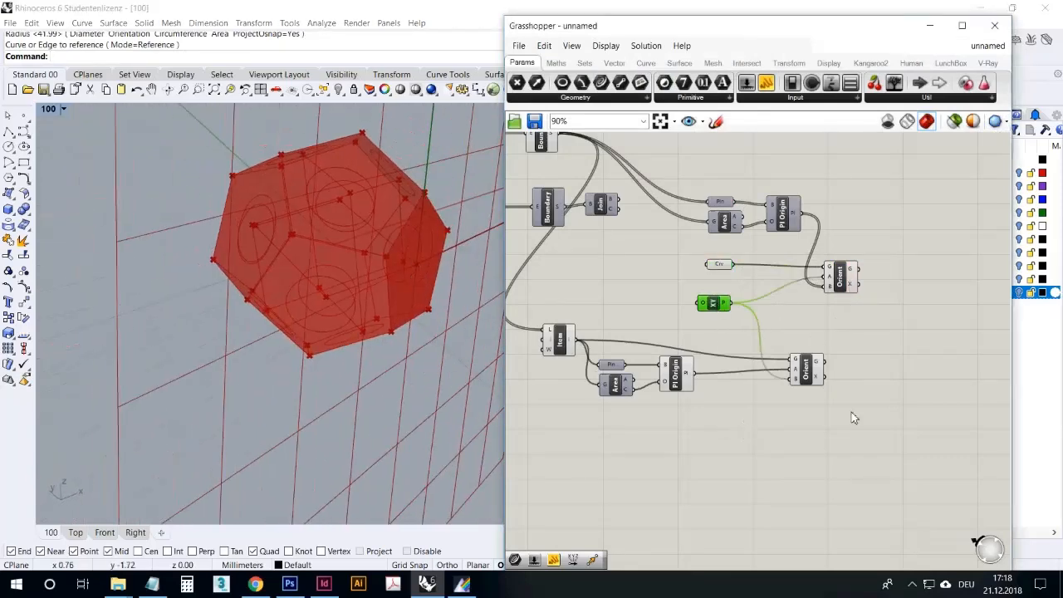
click(799, 367)
click(675, 373)
right_click(662, 313)
click(683, 335)
Shift the circle off-centre on the pentagon face and compare its position with the oriented copies on the polyhedron
right_drag(375, 260, 380, 290)
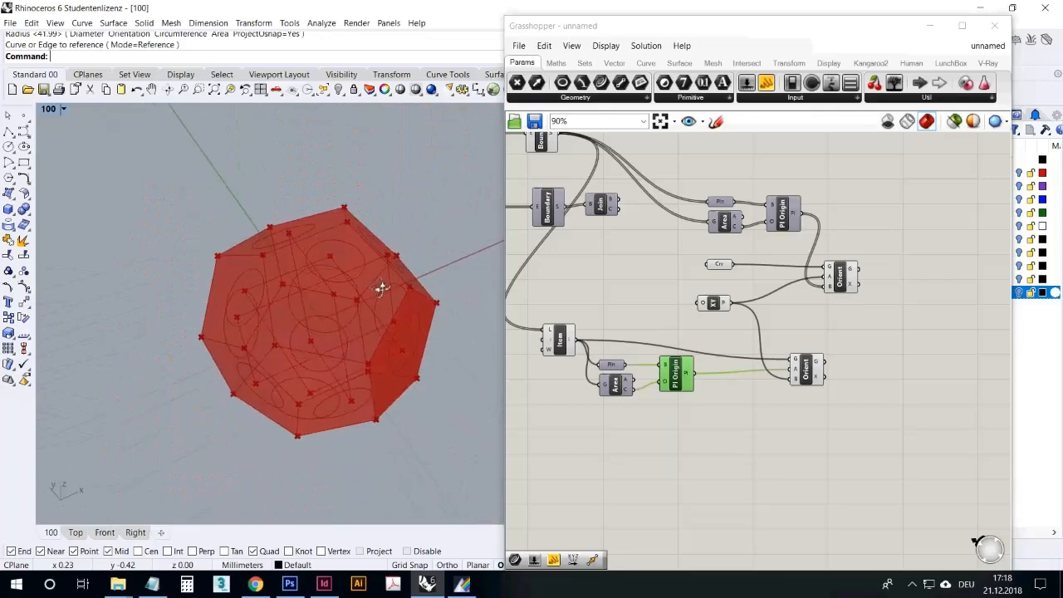
scroll(385, 284, down, 15)
scroll(211, 353, up, 8)
scroll(266, 353, up, 5)
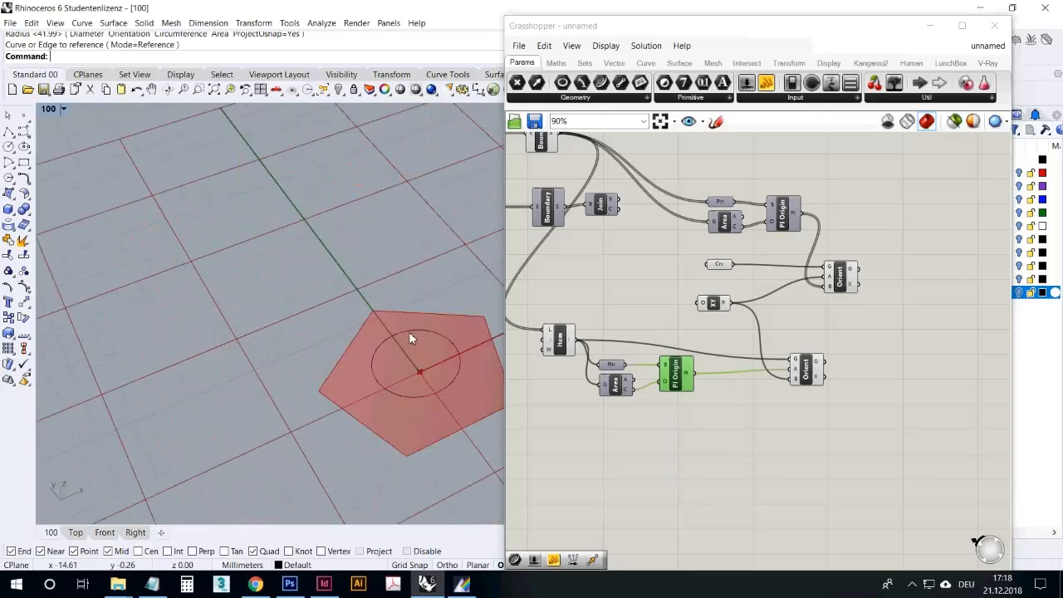
click(410, 334)
scroll(301, 368, down, 7)
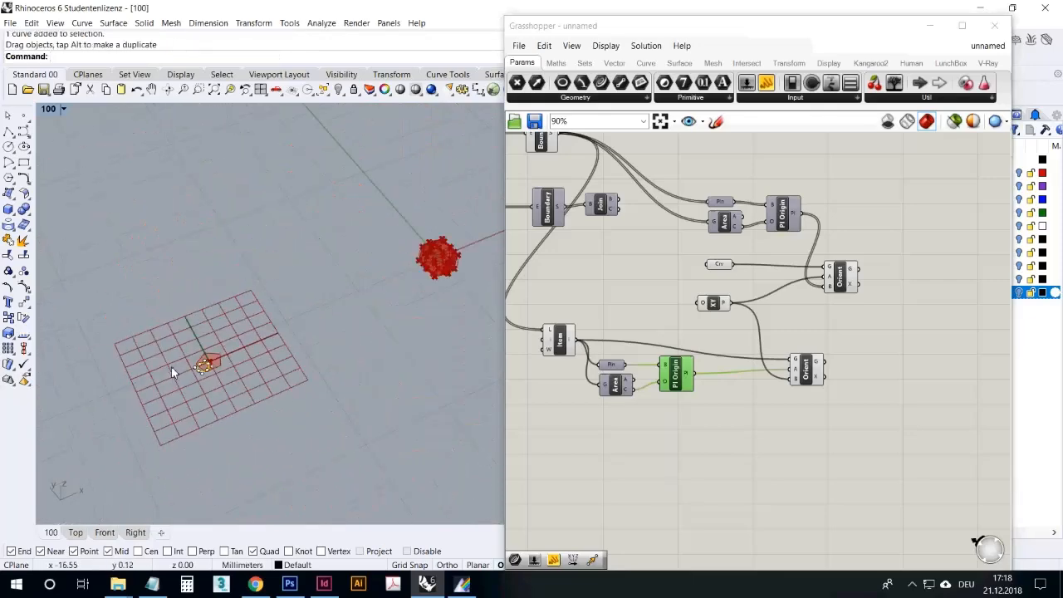
scroll(344, 282, up, 10)
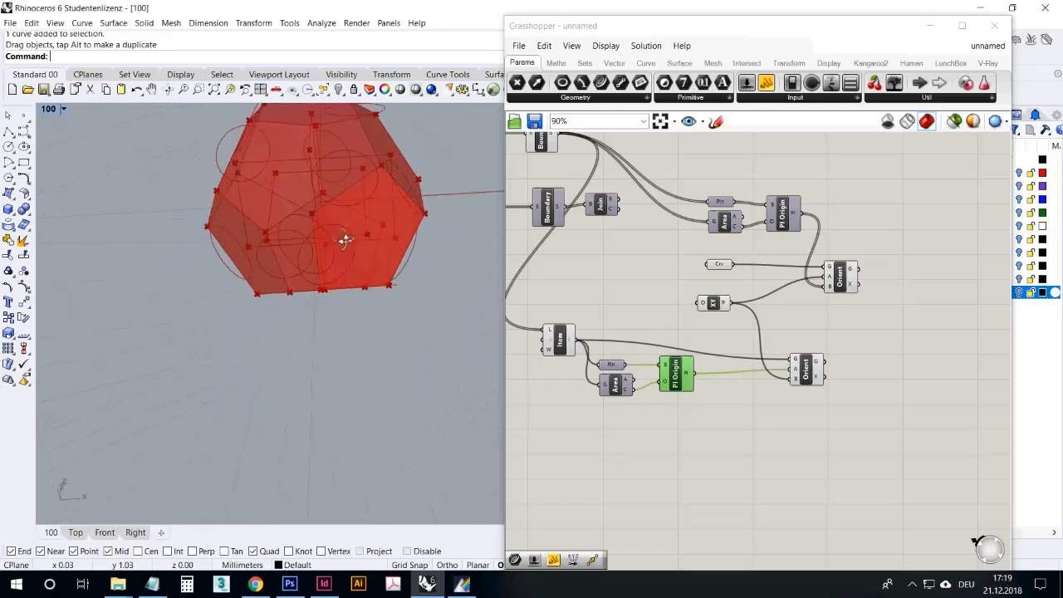
scroll(344, 240, down, 8)
scroll(366, 275, up, 6)
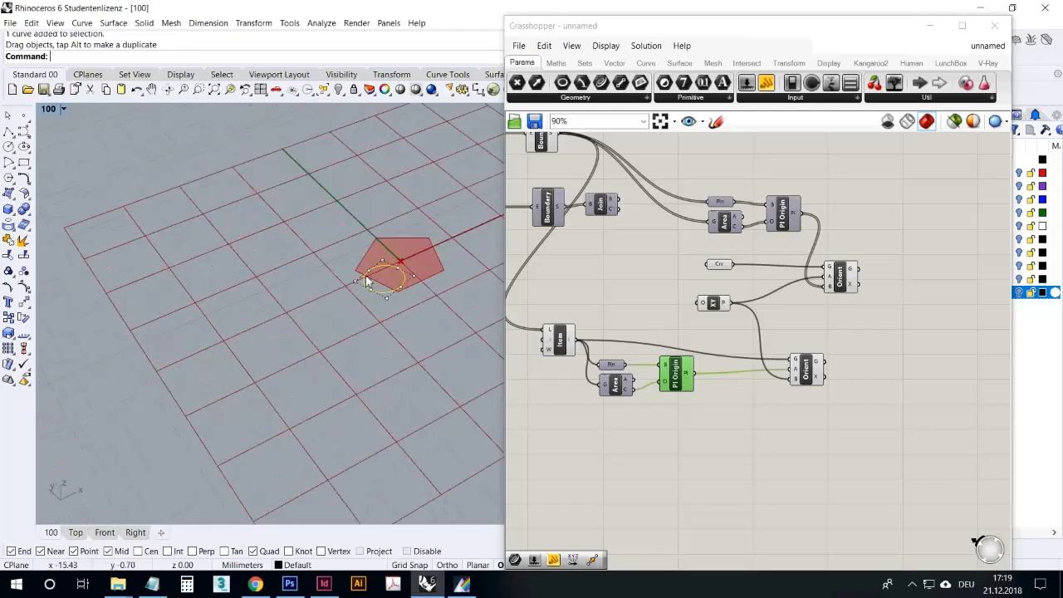
right_drag(394, 353, 369, 359)
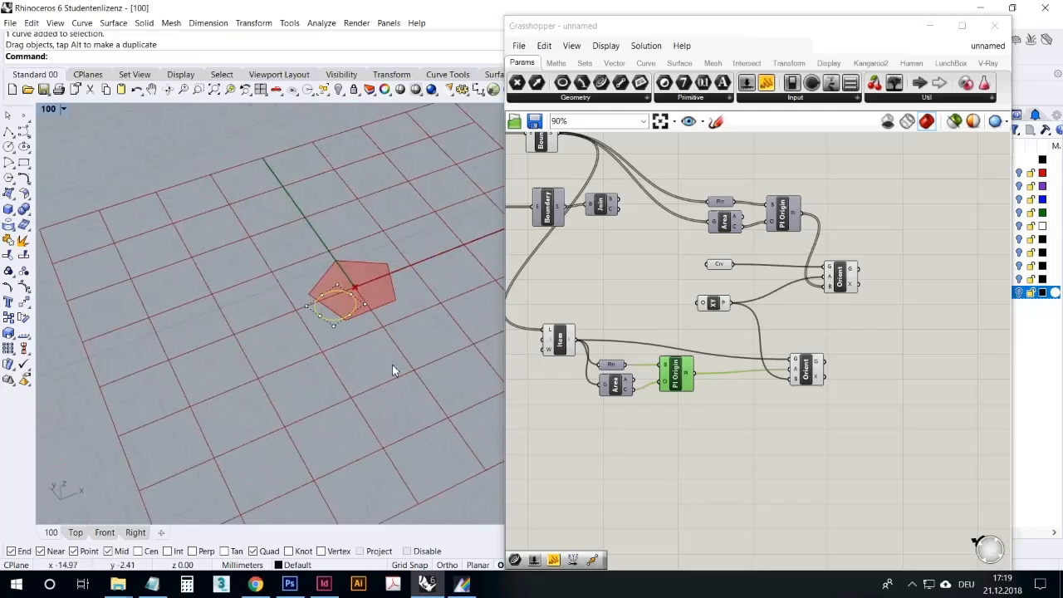
Delete the test circle in Rhino and the Curve parameter that references it
key(Delete)
click(719, 265)
key(Delete)
Spread the two Orient components apart, moving the upper one away from the XY Plane and the lower one closer to it
drag(839, 276, 887, 299)
click(800, 378)
drag(804, 382, 772, 367)
Switch to Chrome, close the icosahedron image, search the Platonic solid article for "stella" and open the stellated octahedron article
click(259, 585)
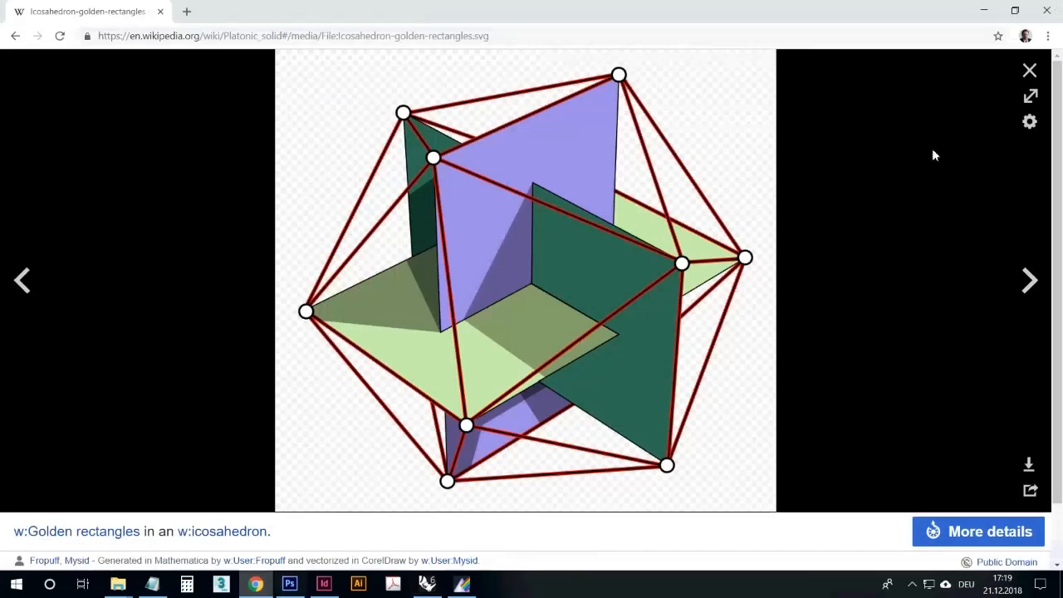
click(1028, 73)
scroll(745, 451, up, 15)
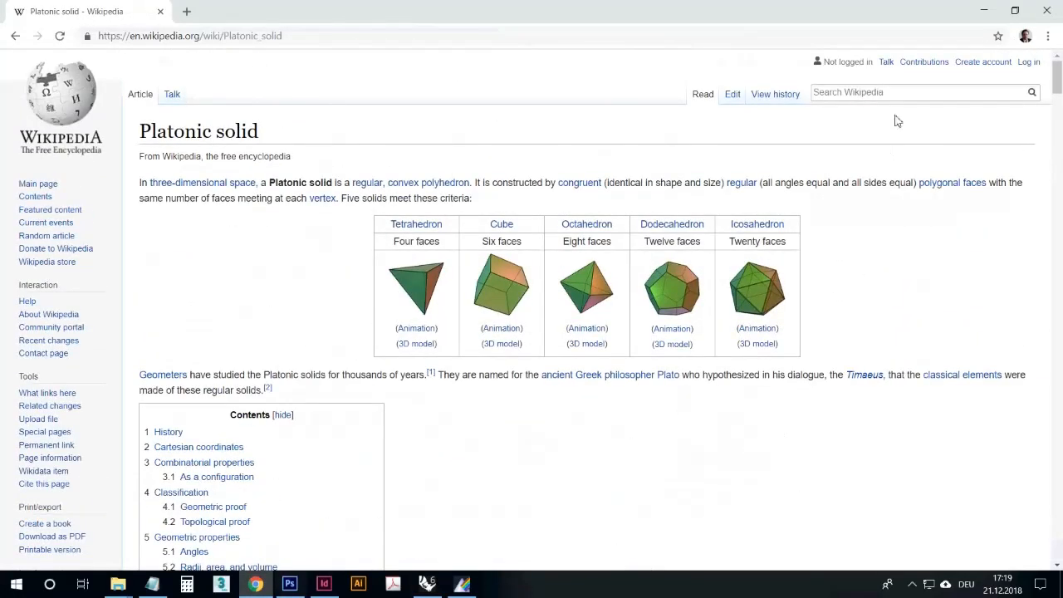
key(ctrl+f)
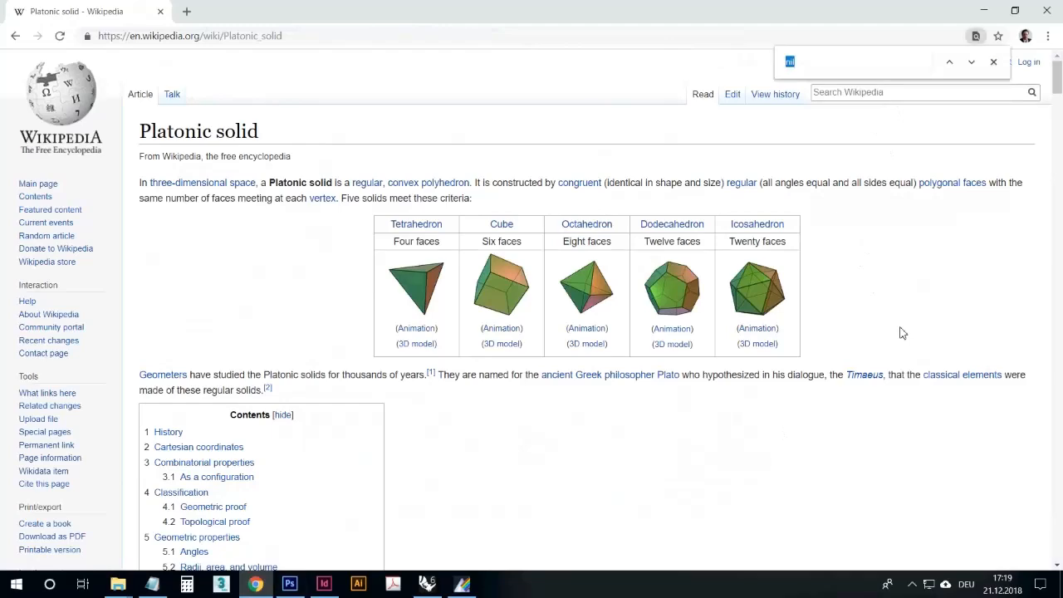
text(stella)
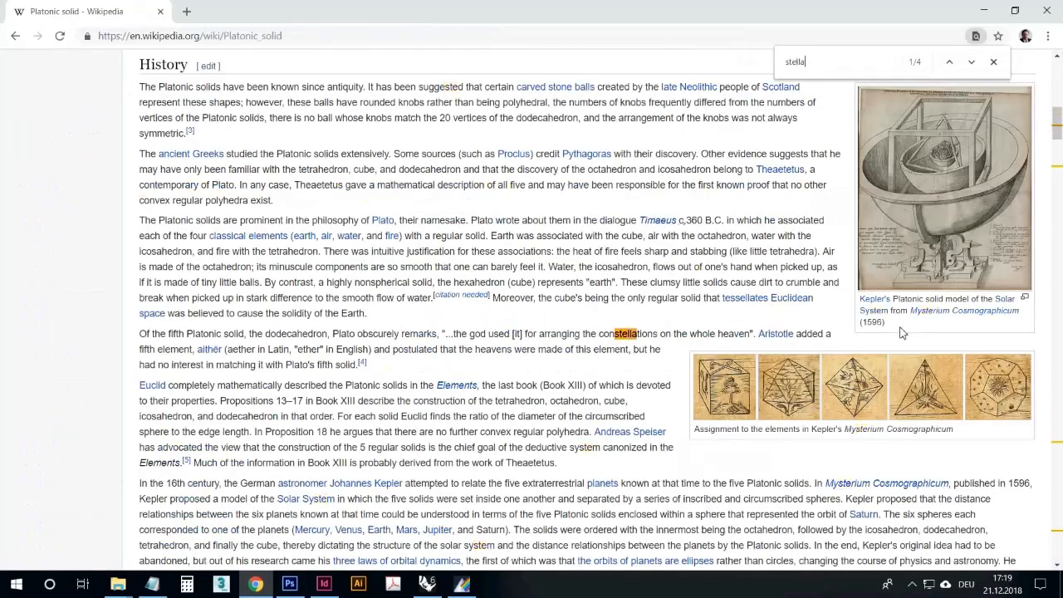
key(Return)
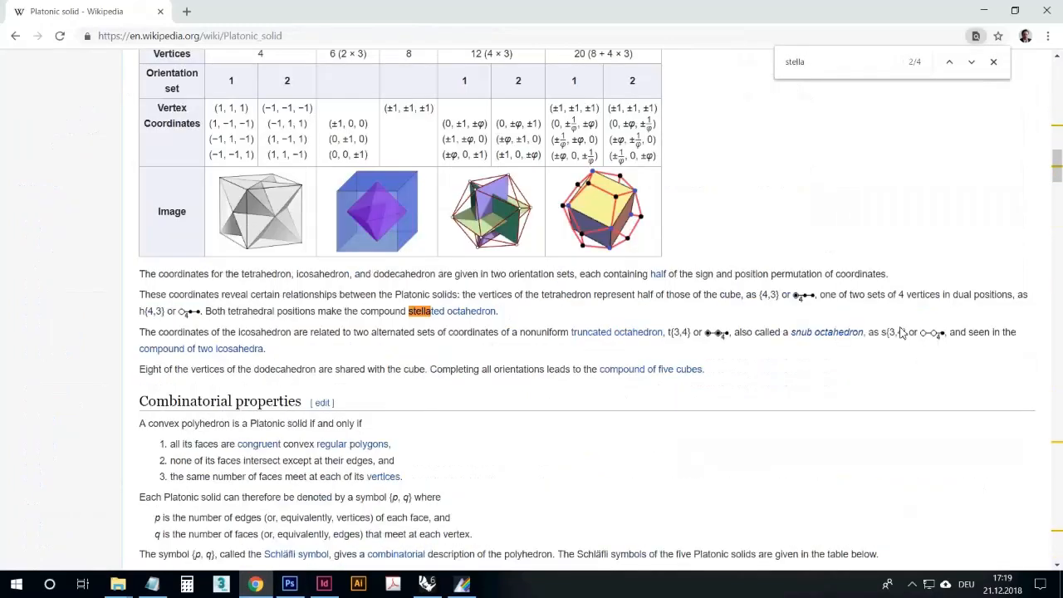
click(489, 313)
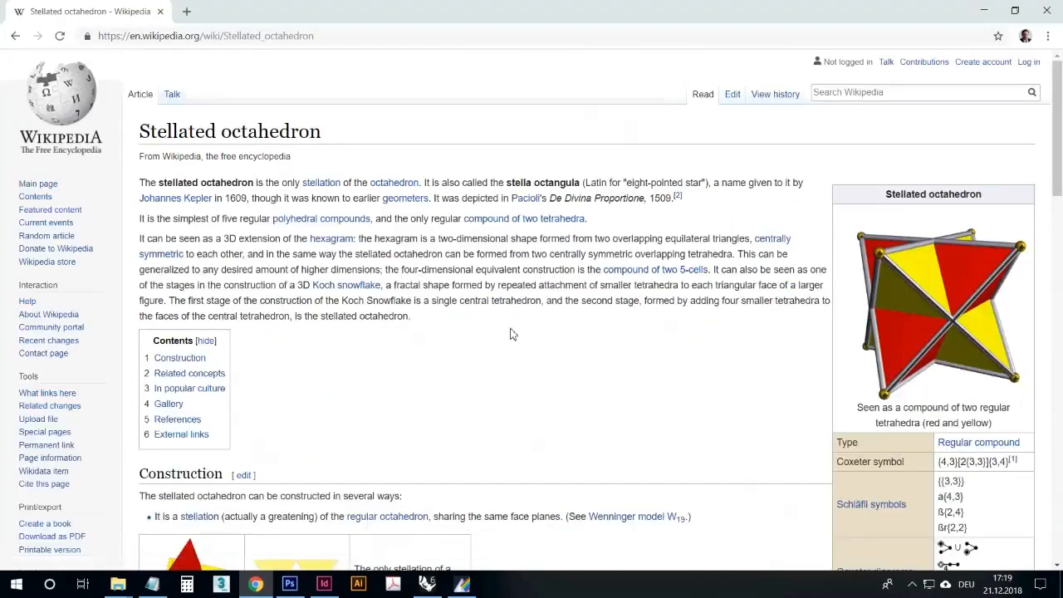
Examine the stellated octahedron article and its enlarged 3-fold axis view image, and return to the previous page
scroll(523, 341, down, 1)
scroll(523, 342, down, 3)
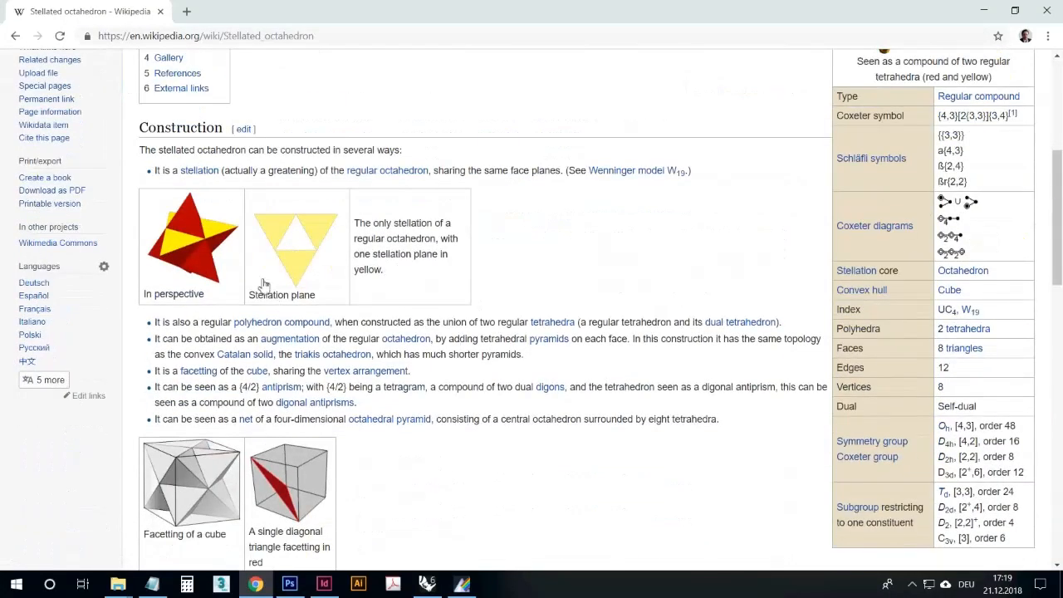
scroll(270, 238, down, 9)
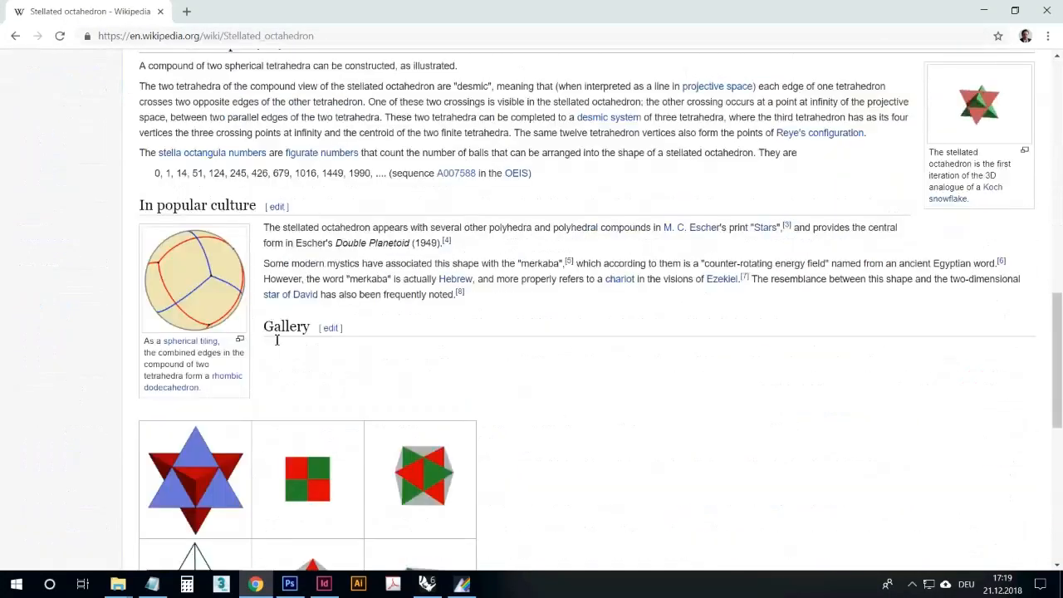
click(235, 371)
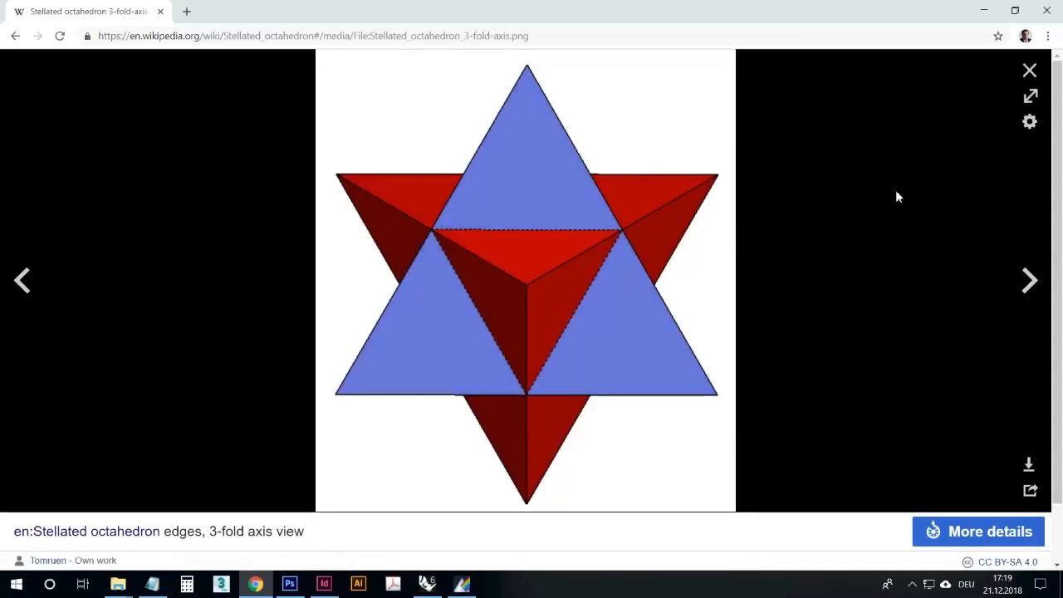
click(1029, 71)
scroll(753, 274, down, 5)
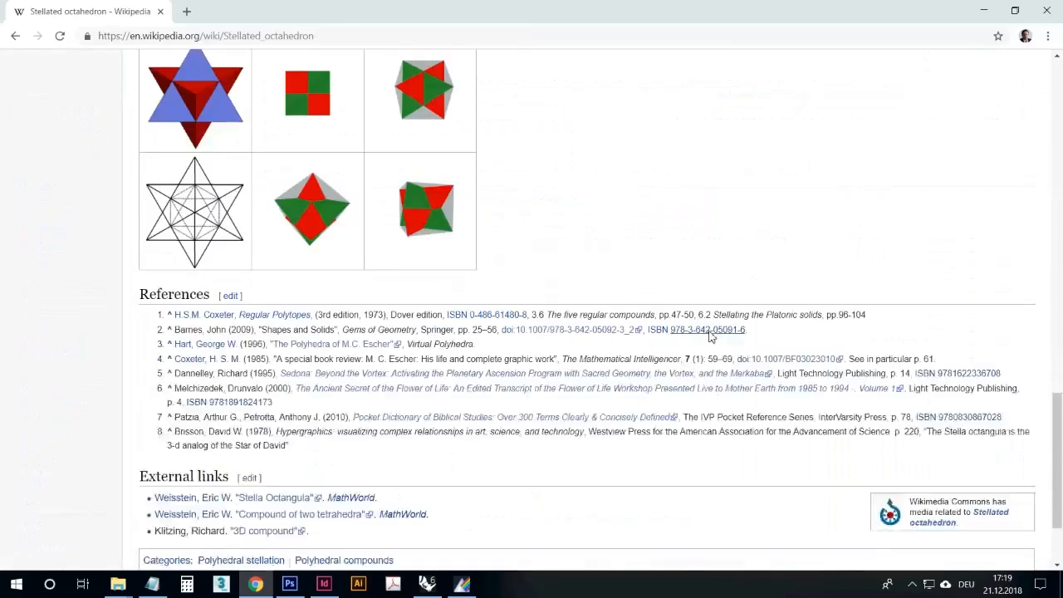
click(16, 36)
Switch back to Grasshopper and shift the lower Orient component slightly away from the lower Plane Origin
click(427, 584)
click(736, 498)
mouse_move(767, 368)
mouse_down()
mouse_move(784, 357)
mouse_move(785, 368)
mouse_up()
click(764, 420)
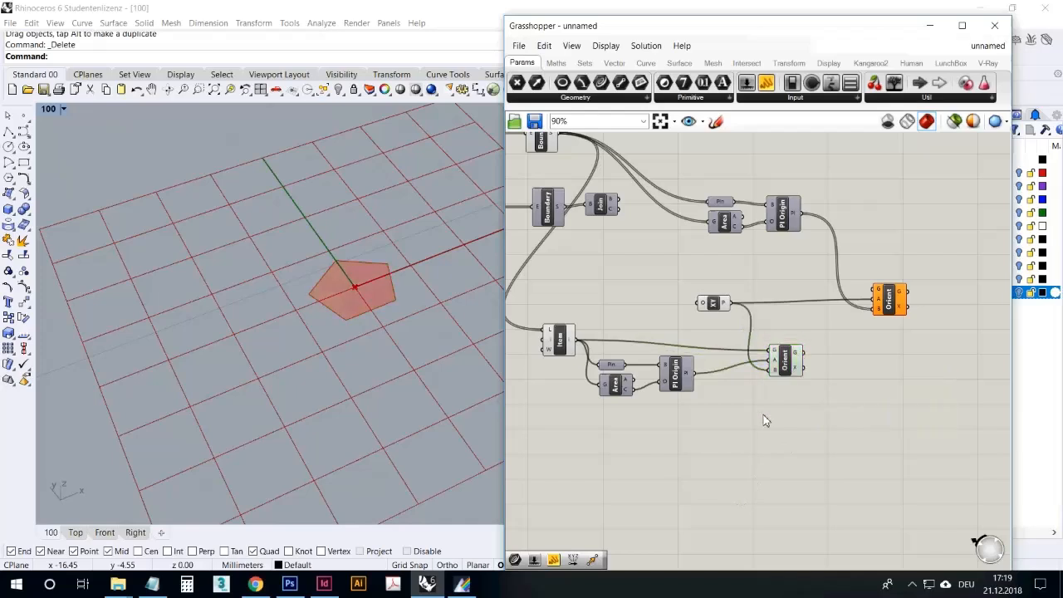
Highlight the face extracted by List Item and compare its place on the polyhedron with the face on the XY plane
scroll(793, 373, up, 3)
right_drag(770, 362, 848, 363)
scroll(820, 360, down, 3)
scroll(710, 357, up, 3)
click(557, 340)
right_drag(257, 296, 327, 298)
scroll(327, 298, down, 6)
scroll(401, 227, up, 4)
right_drag(304, 407, 278, 357)
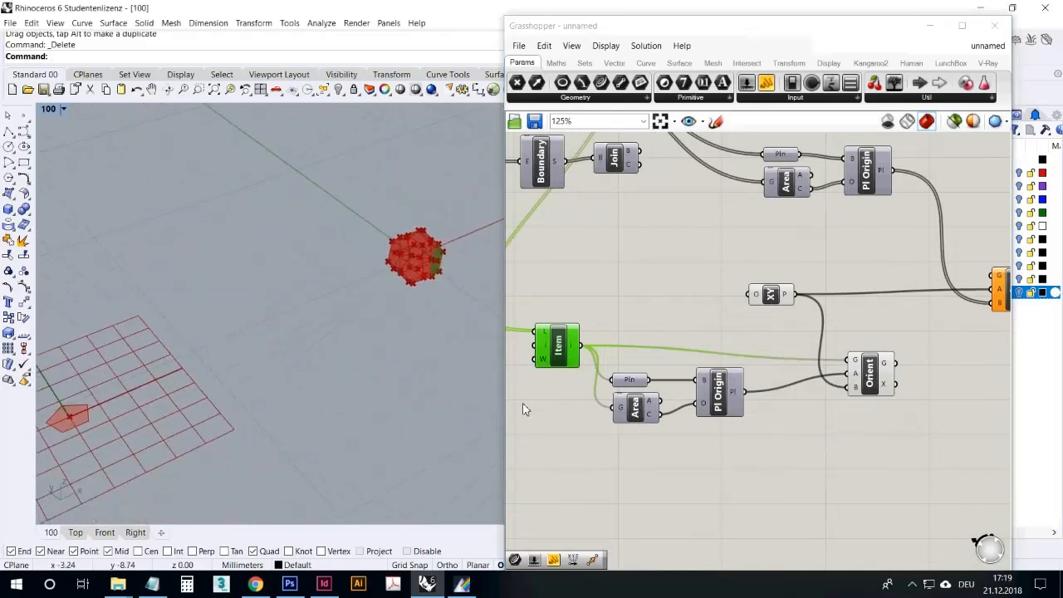
Add an Extrude Point component beyond the lower Orient and connect the oriented face to its base input
double_click(799, 451)
text(extrude)
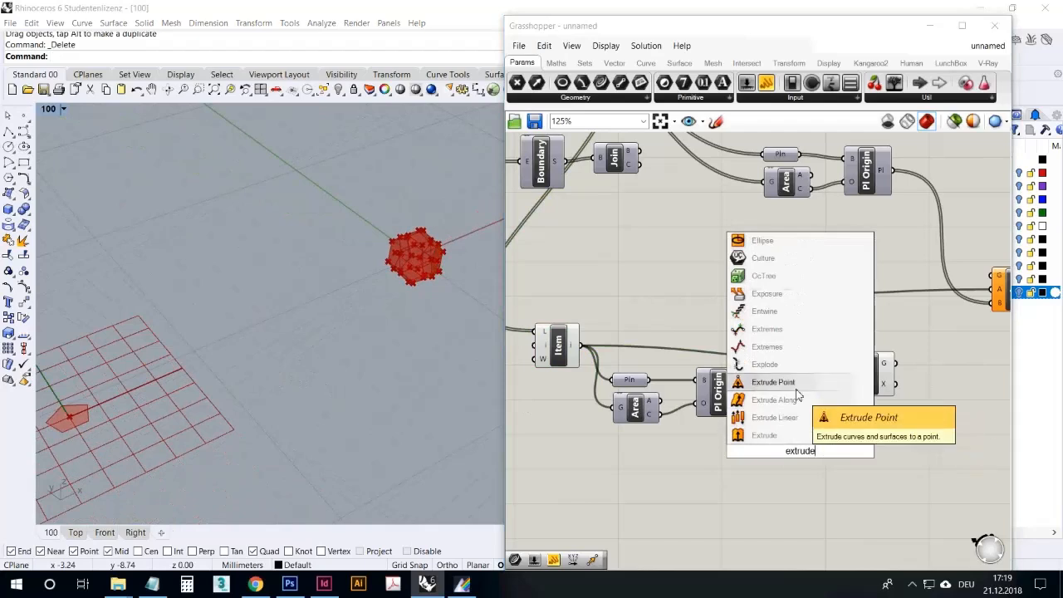
click(796, 384)
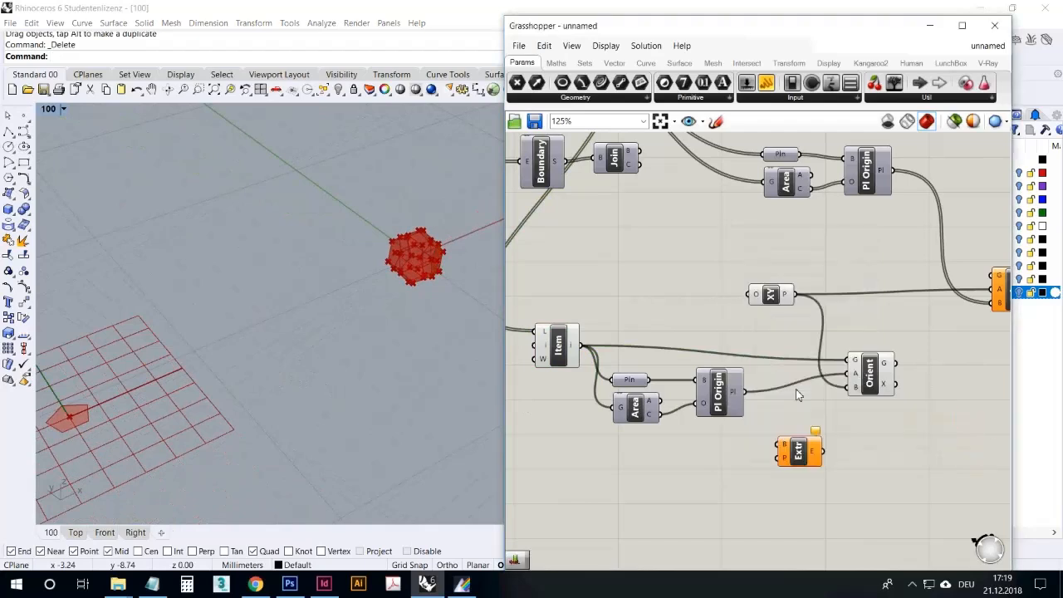
drag(799, 440, 956, 400)
drag(902, 363, 969, 397)
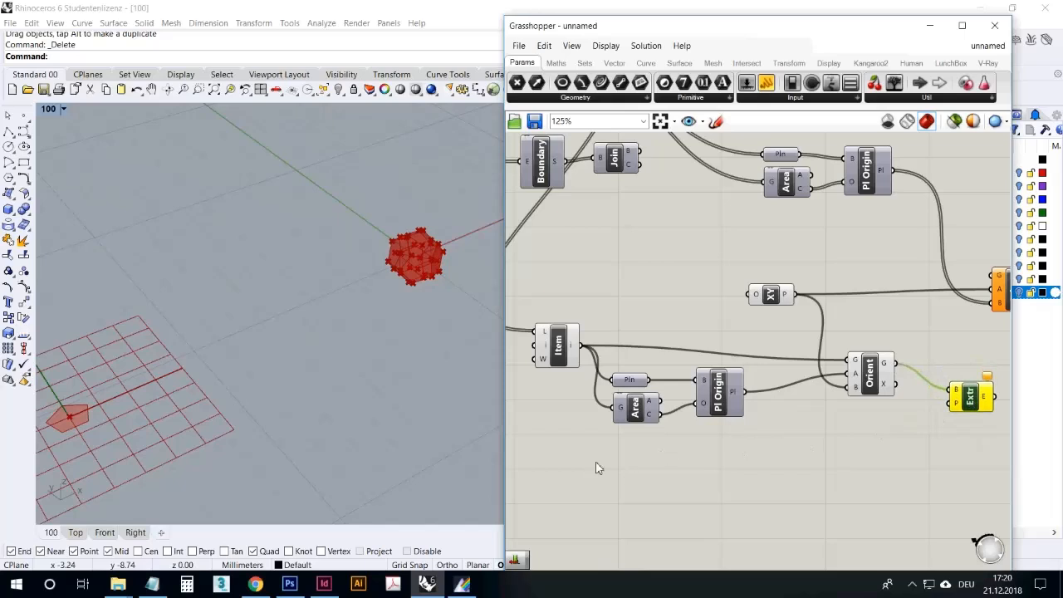
Add an Area component beneath the lower Orient, connect the oriented face to it and inspect the centroid on the pentagon
right_drag(427, 404, 255, 410)
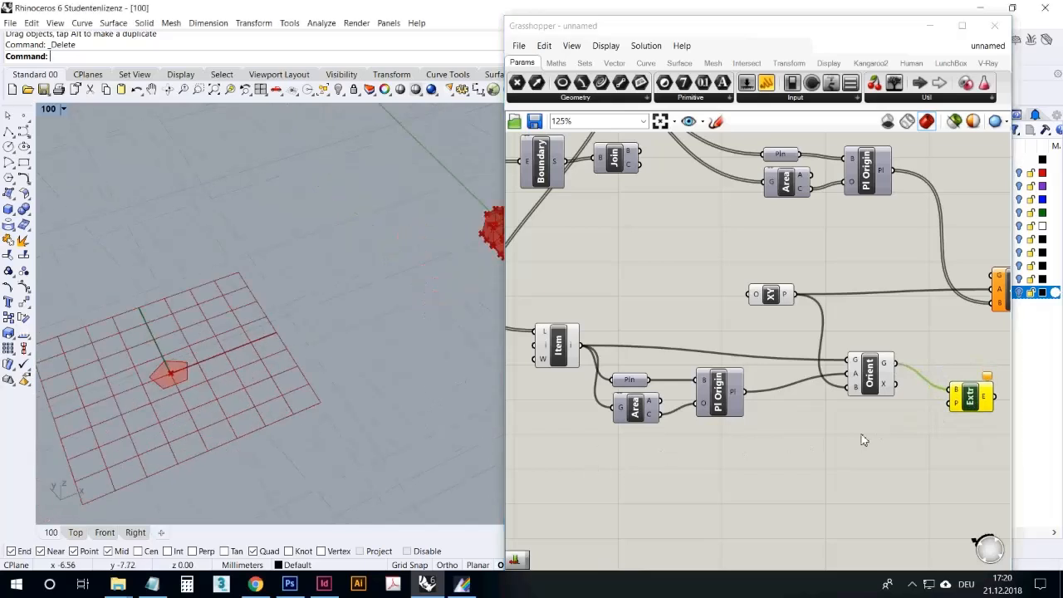
drag(869, 379, 838, 375)
double_click(818, 435)
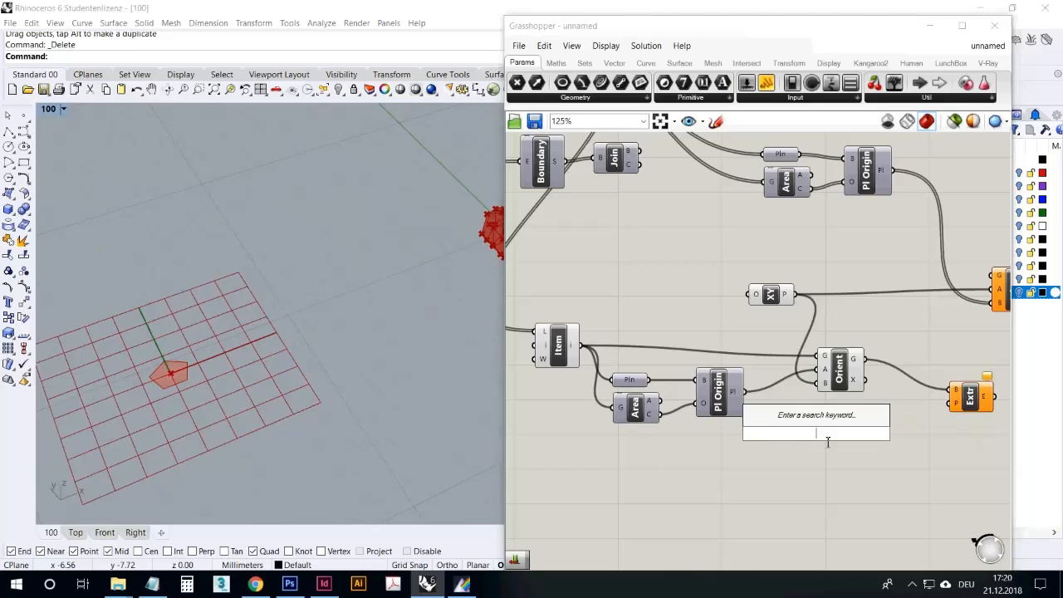
text(area)
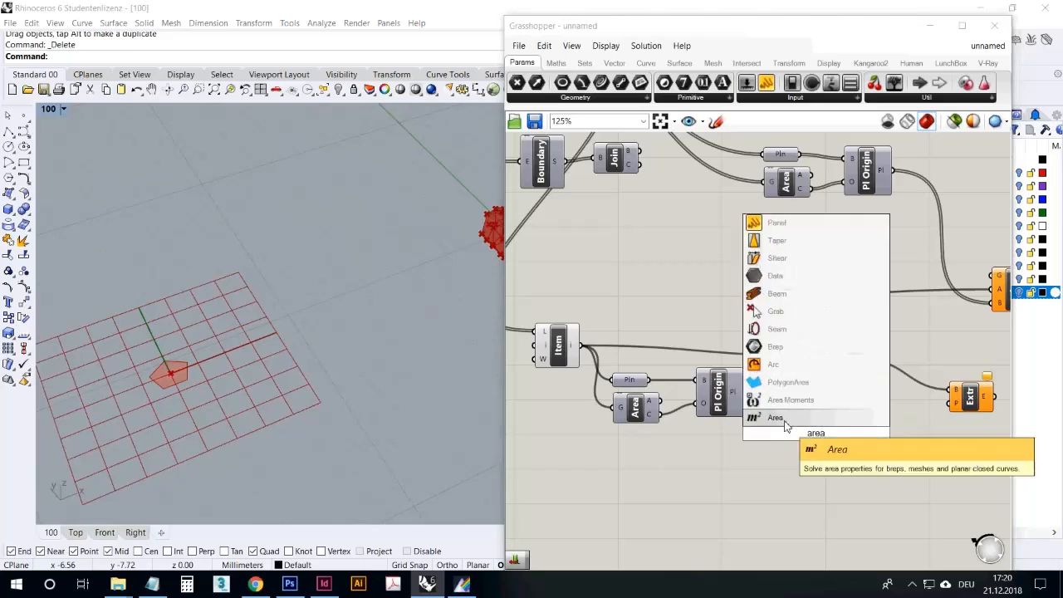
click(793, 418)
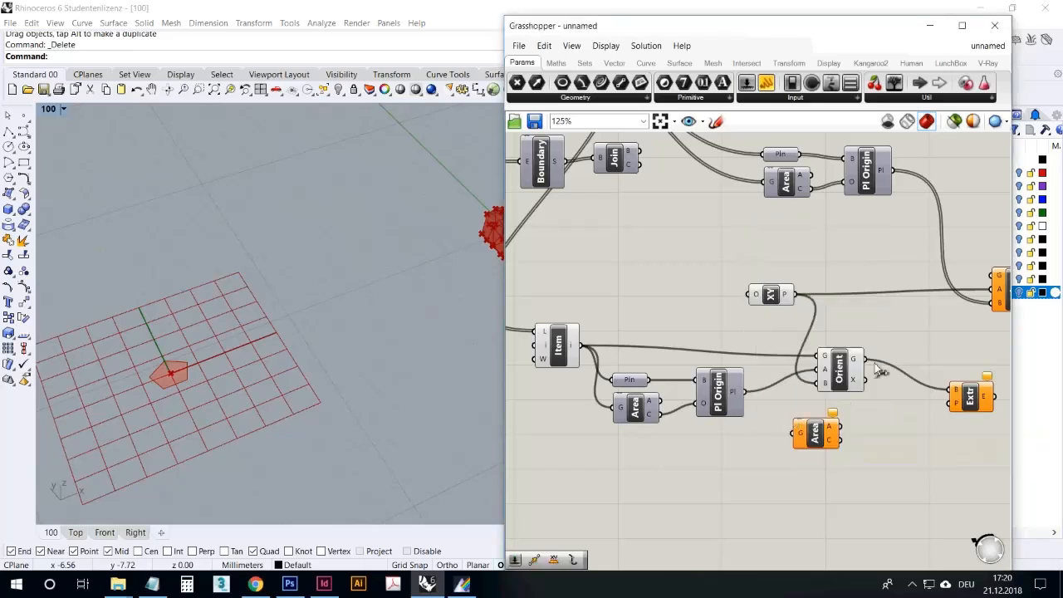
drag(865, 380, 859, 428)
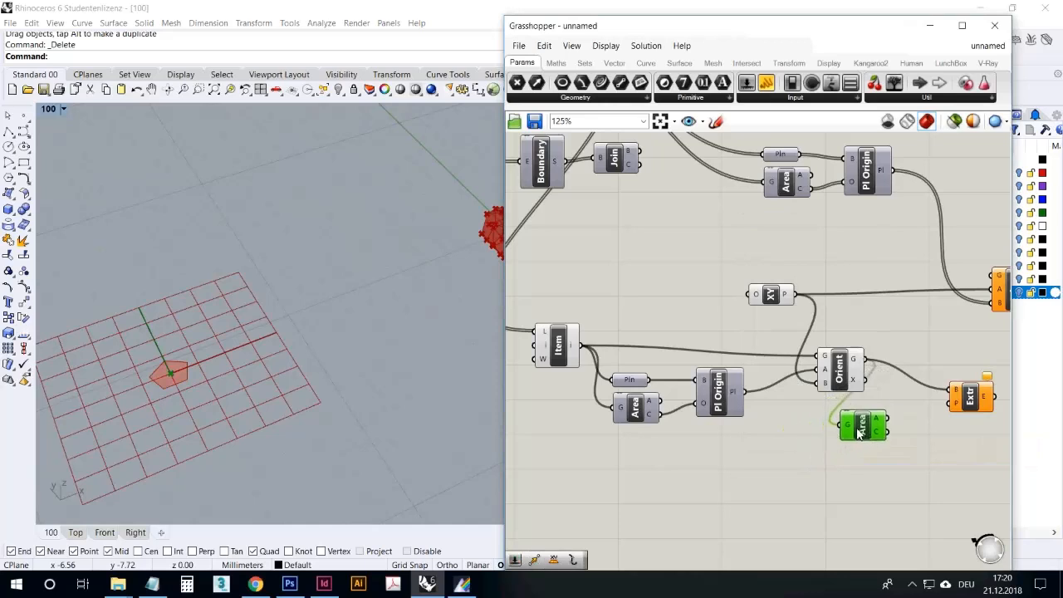
right_drag(760, 496, 707, 431)
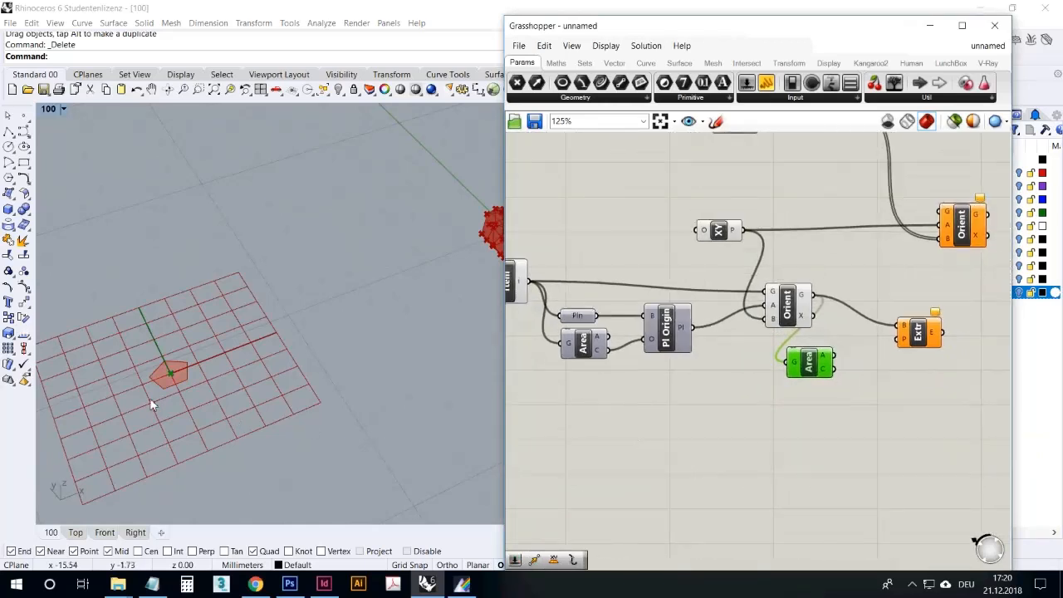
scroll(164, 392, up, 15)
scroll(240, 377, down, 6)
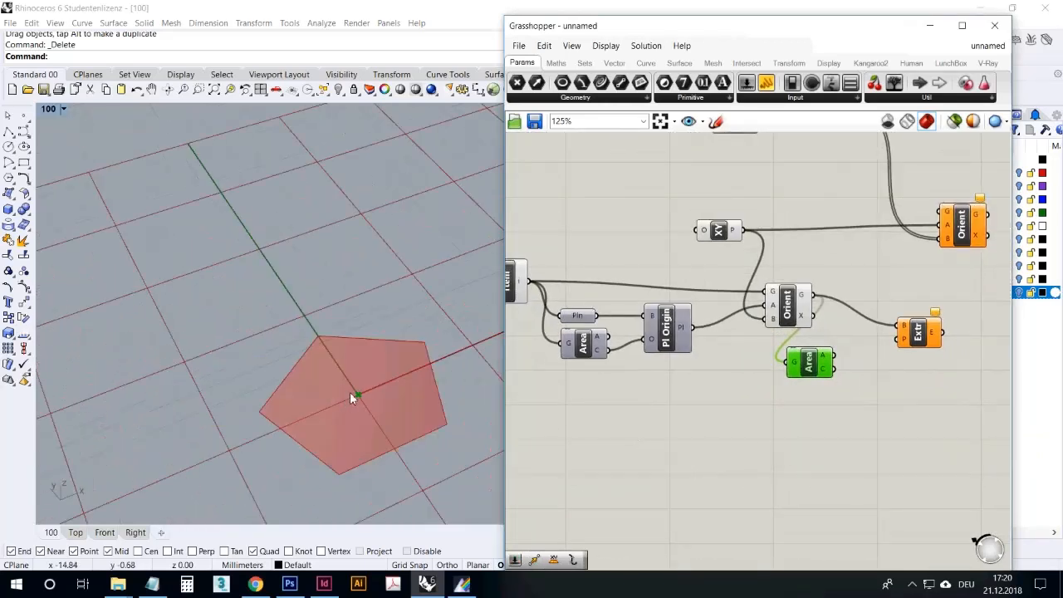
Add a Move component beneath the lower Area and connect the face's centroid to its geometry input
double_click(736, 446)
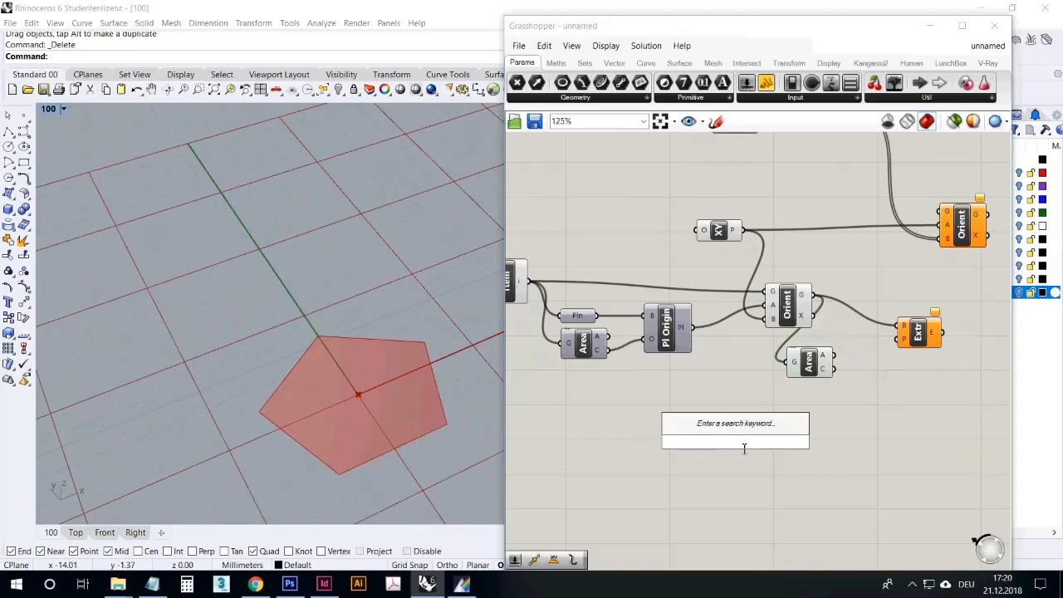
text(move)
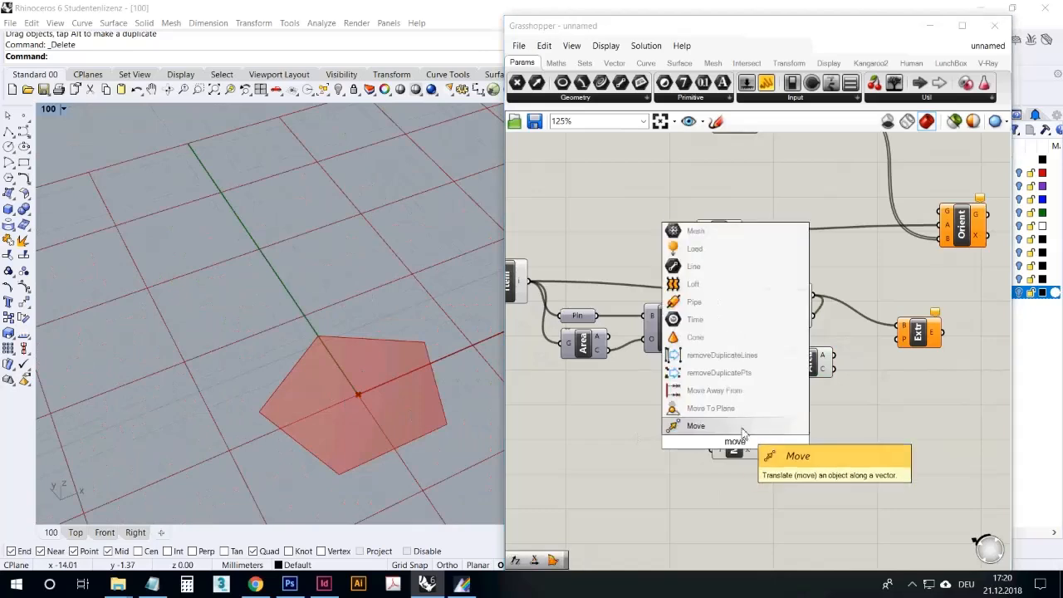
key(Return)
drag(721, 437, 852, 413)
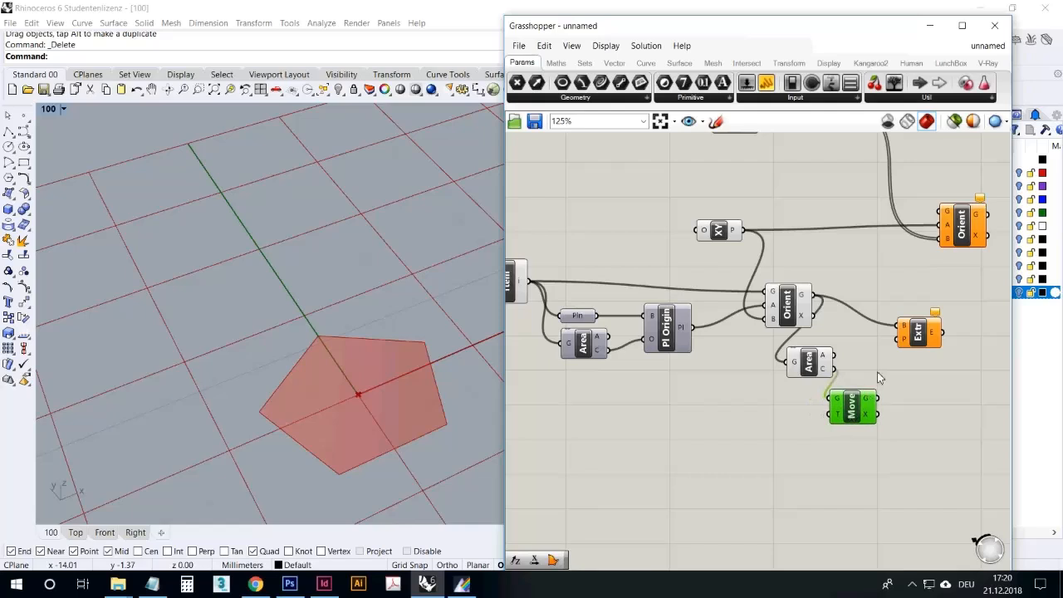
Add a Unit Z vector as the Move translation and connect the moved point to the Extrude Point's tip input
click(745, 467)
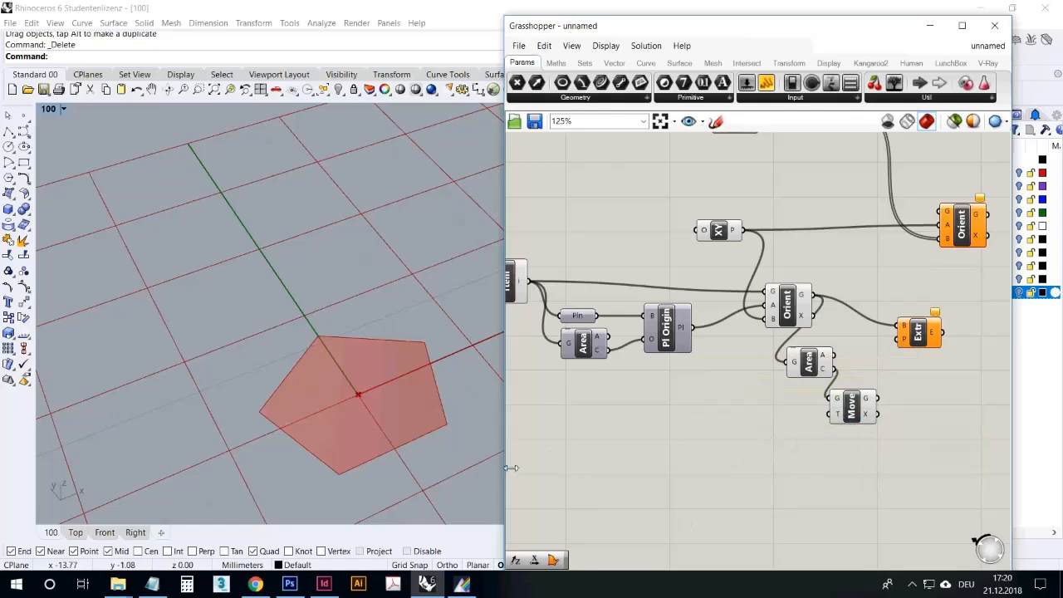
mouse_move(515, 561)
mouse_down()
mouse_move(769, 423)
mouse_move(840, 425)
mouse_move(832, 414)
mouse_move(909, 348)
mouse_move(902, 339)
mouse_up()
mouse_move(333, 379)
right_down()
mouse_move(332, 337)
mouse_move(324, 356)
mouse_move(368, 351)
mouse_move(240, 412)
mouse_move(332, 390)
right_up()
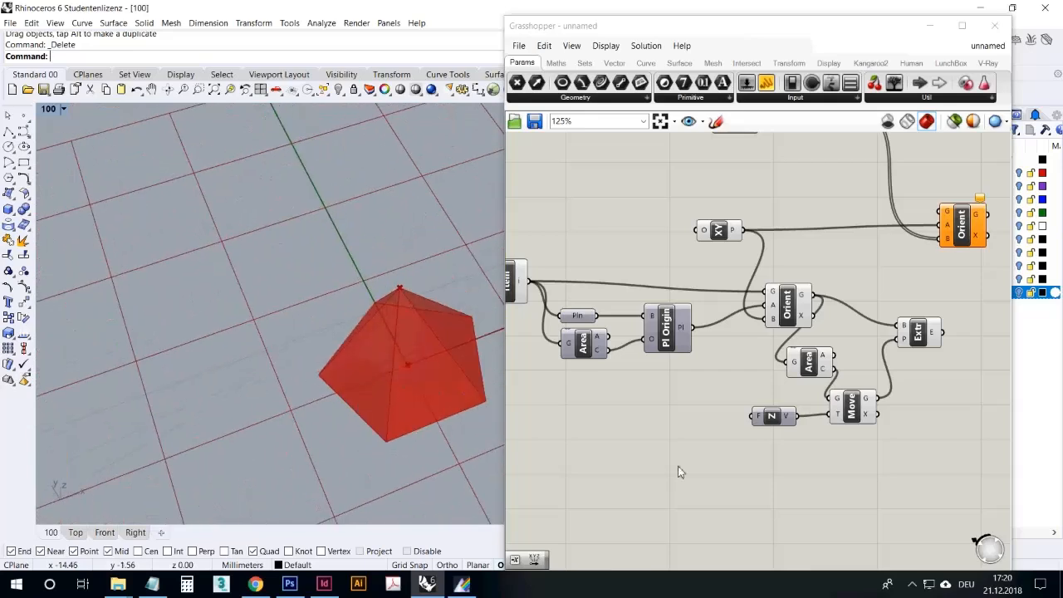
Add a number slider, connect it to the Unit Z factor and set it to 0.494
click(686, 472)
drag(747, 82, 694, 420)
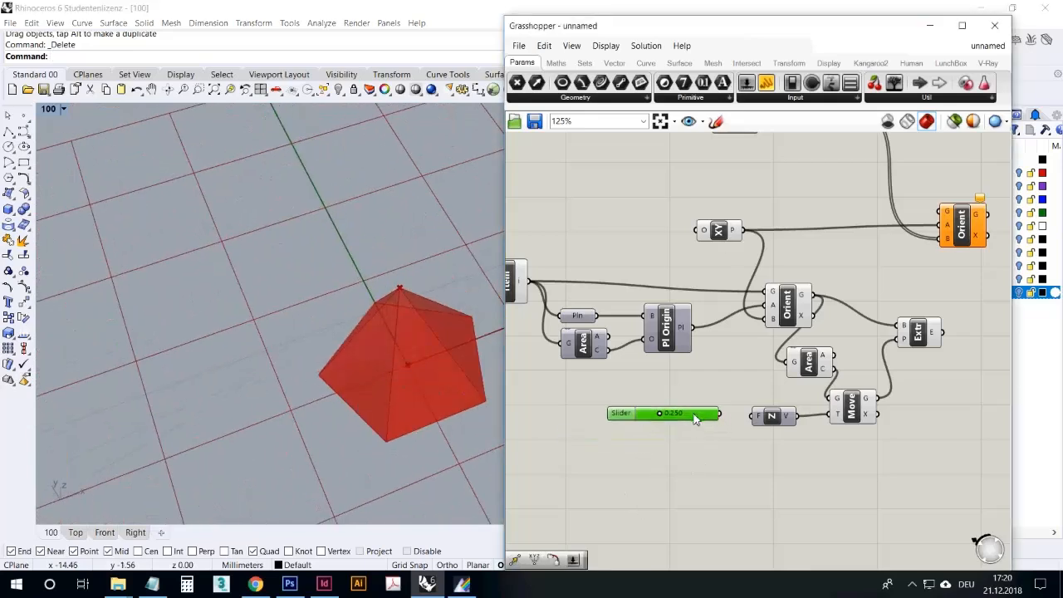
drag(721, 414, 754, 415)
mouse_move(669, 414)
mouse_down()
mouse_move(712, 416)
mouse_move(668, 416)
mouse_move(683, 414)
mouse_up()
Examine the pyramid extruded on the XY plane in relation to the polyhedron, highlighting the Extrude Point component
right_drag(482, 405, 463, 365)
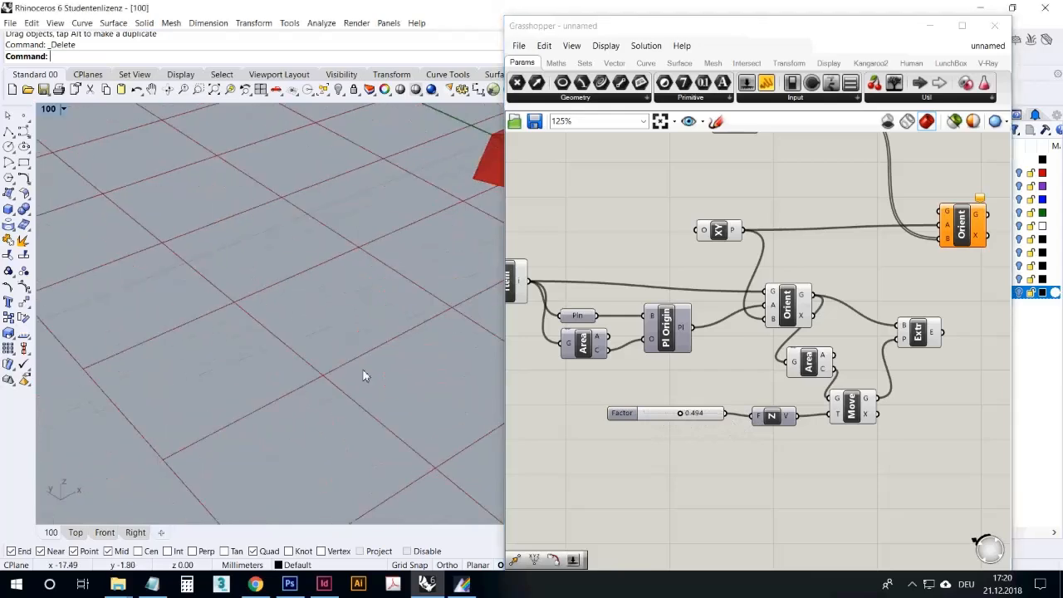
scroll(463, 364, down, 10)
scroll(522, 277, up, 3)
scroll(422, 330, down, 6)
right_drag(627, 362, 686, 271)
scroll(384, 327, down, 8)
scroll(663, 322, down, 3)
scroll(663, 323, down, 2)
right_drag(811, 317, 702, 373)
scroll(814, 355, up, 4)
click(769, 357)
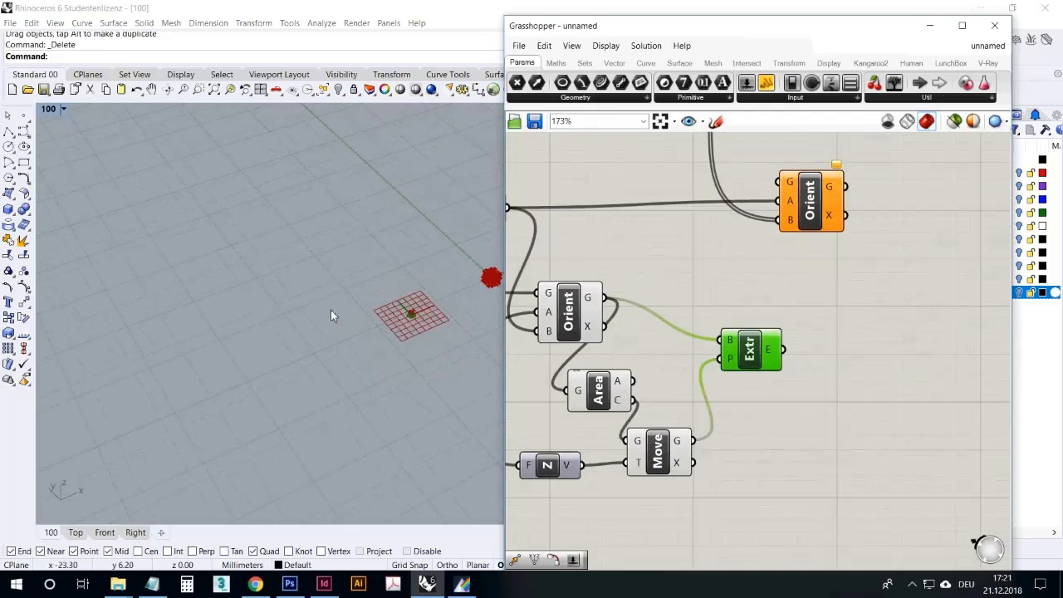
right_drag(330, 316, 357, 309)
Move the upper Orient farther along the canvas and connect the Extrude Point result to its geometry input
drag(810, 195, 918, 196)
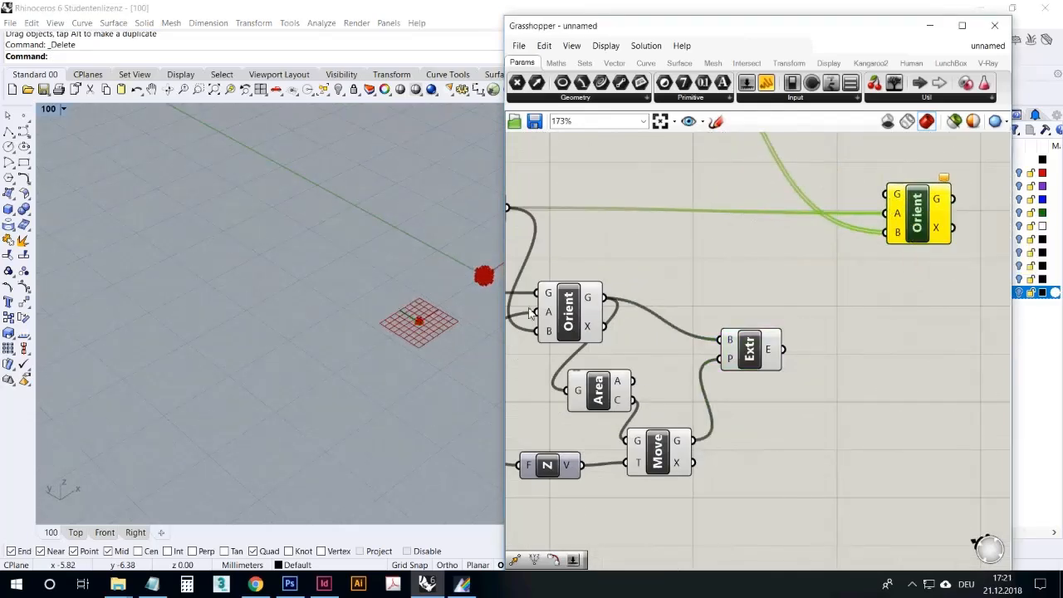
scroll(349, 317, down, 4)
scroll(433, 284, up, 6)
scroll(372, 318, up, 8)
right_drag(377, 347, 397, 311)
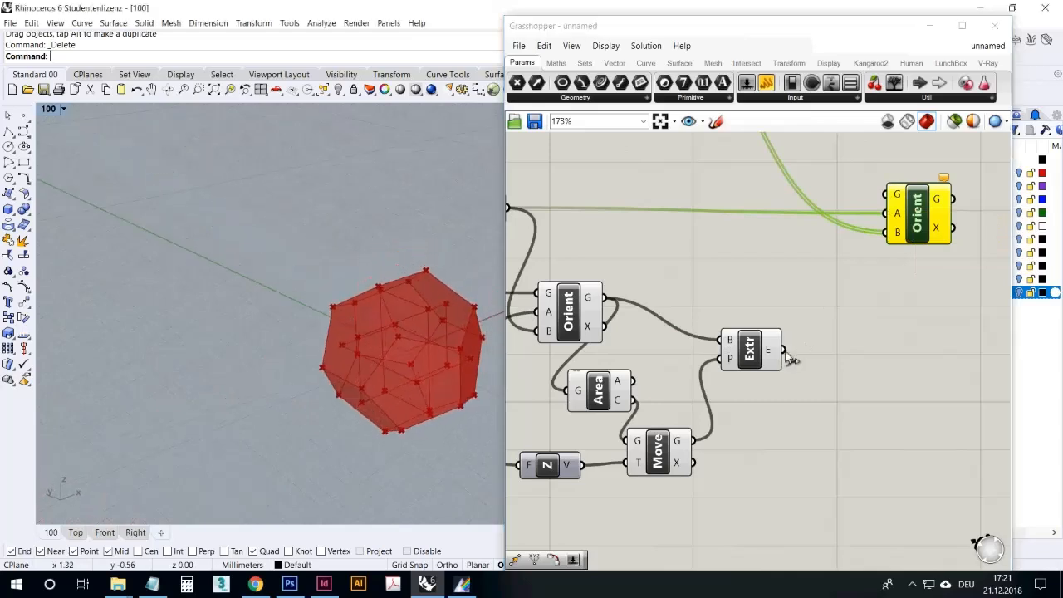
drag(791, 358, 895, 209)
Set the Factor slider to 1.000 and inspect the spikes on the polyhedron's faces
right_drag(558, 400, 737, 397)
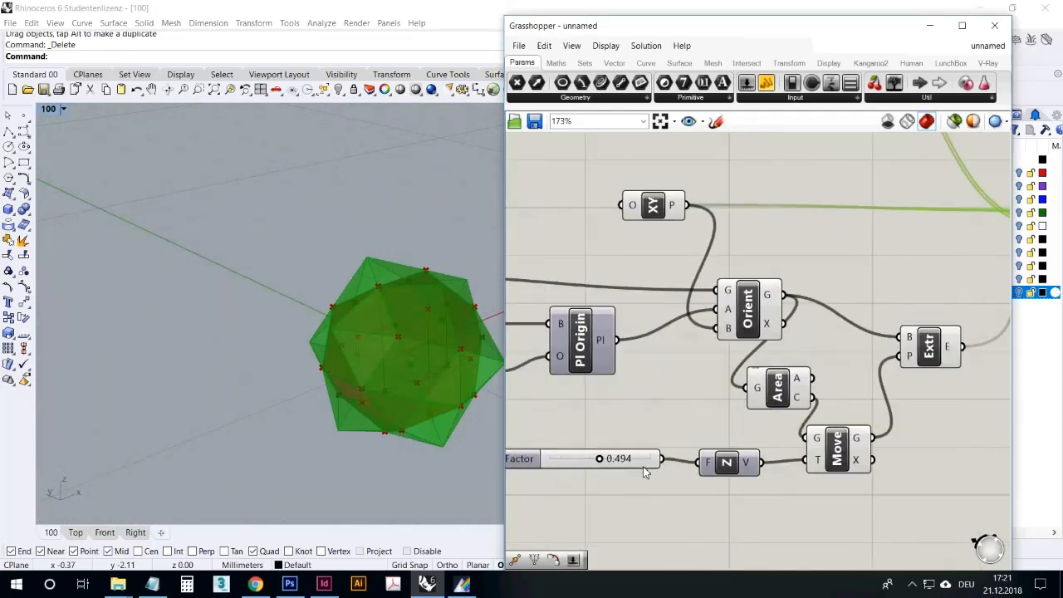
drag(610, 465, 681, 458)
right_drag(332, 346, 400, 291)
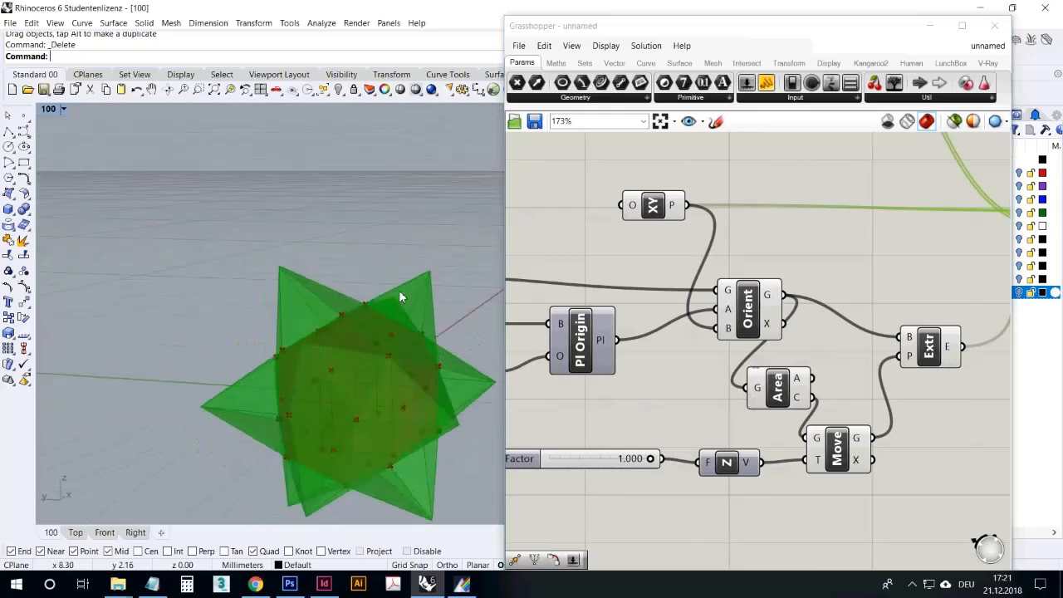
scroll(336, 297, up, 6)
right_drag(282, 322, 311, 379)
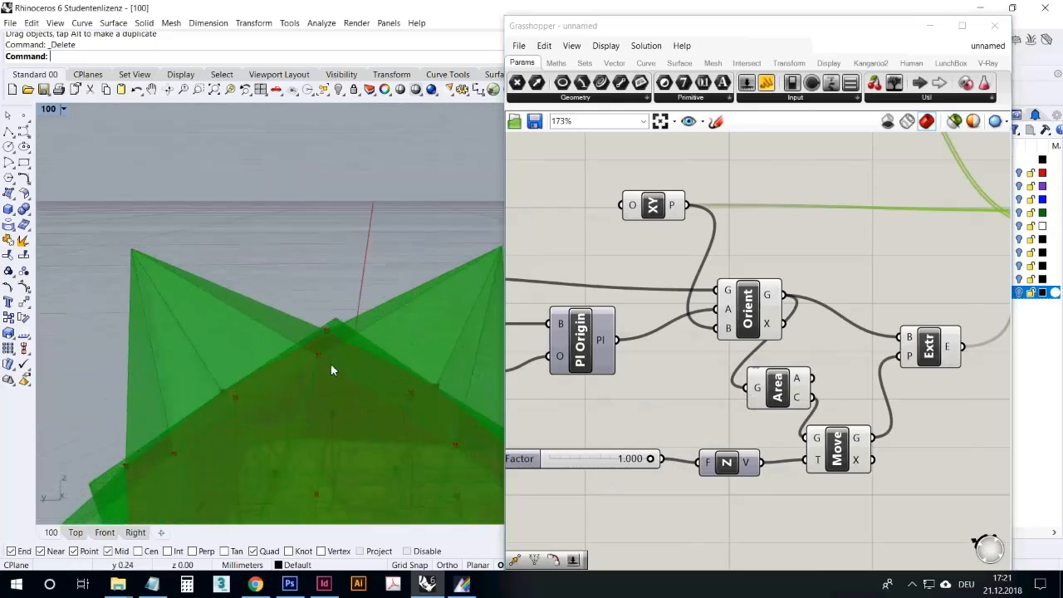
right_drag(358, 322, 489, 432)
Raise the Factor slider's maximum to 1.500 and set its value to 1.140
right_click(606, 463)
click(621, 468)
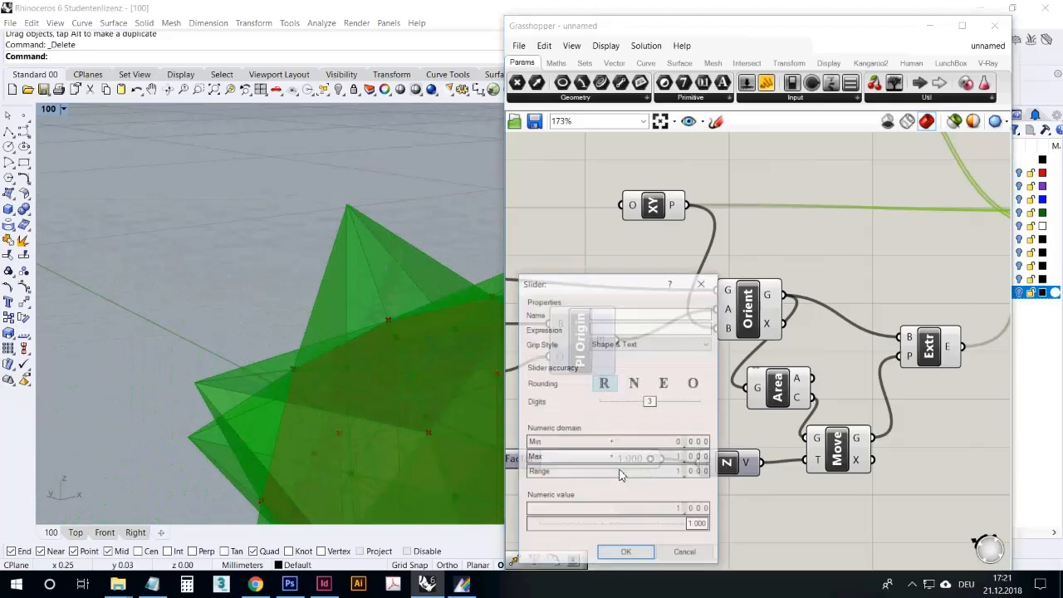
double_click(649, 458)
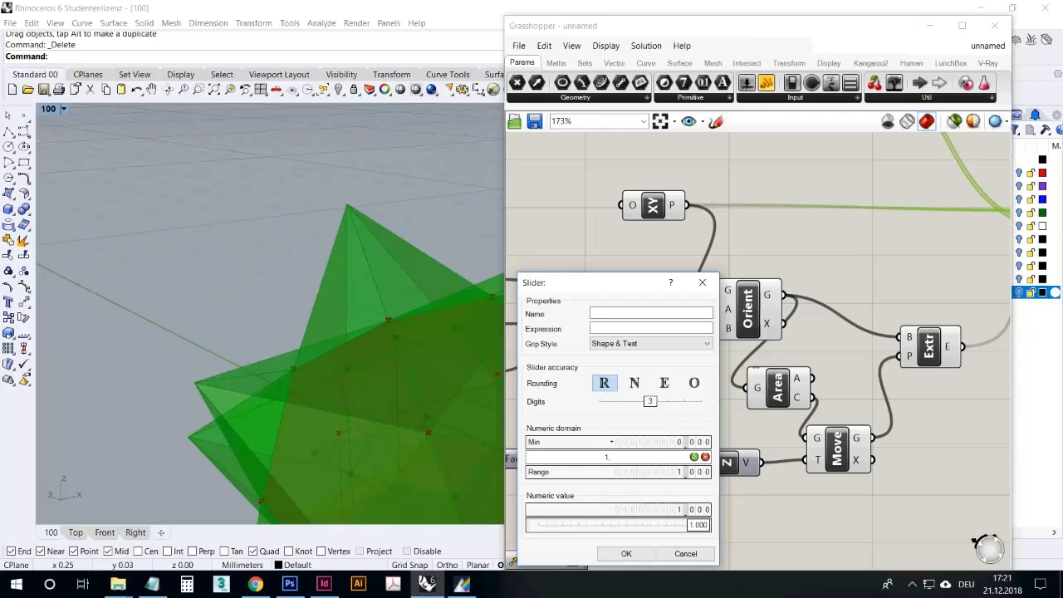
click(694, 457)
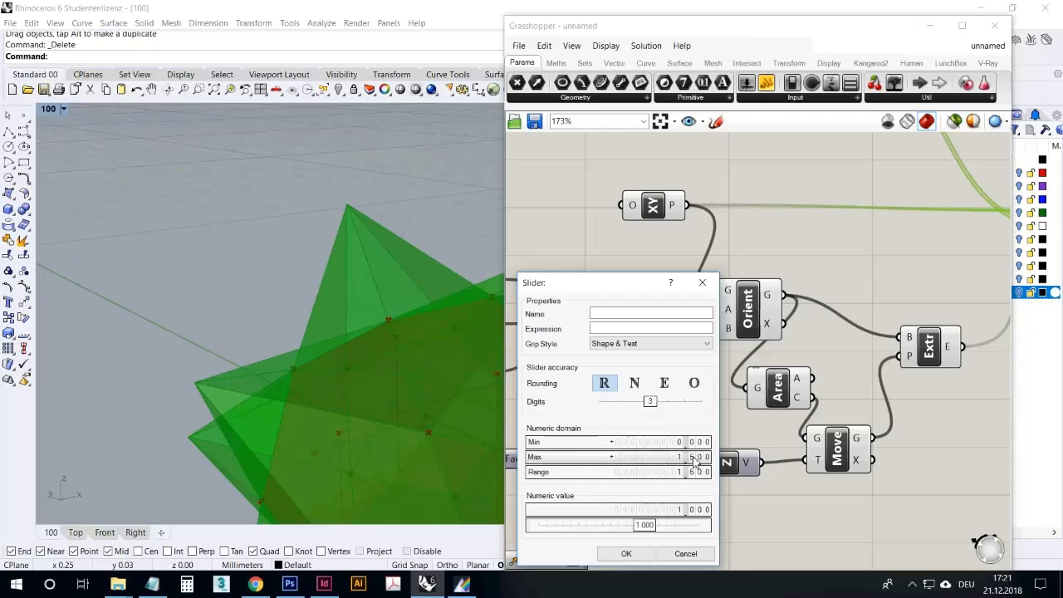
click(632, 554)
click(654, 534)
mouse_move(624, 466)
mouse_down()
mouse_move(662, 460)
mouse_move(635, 457)
mouse_up()
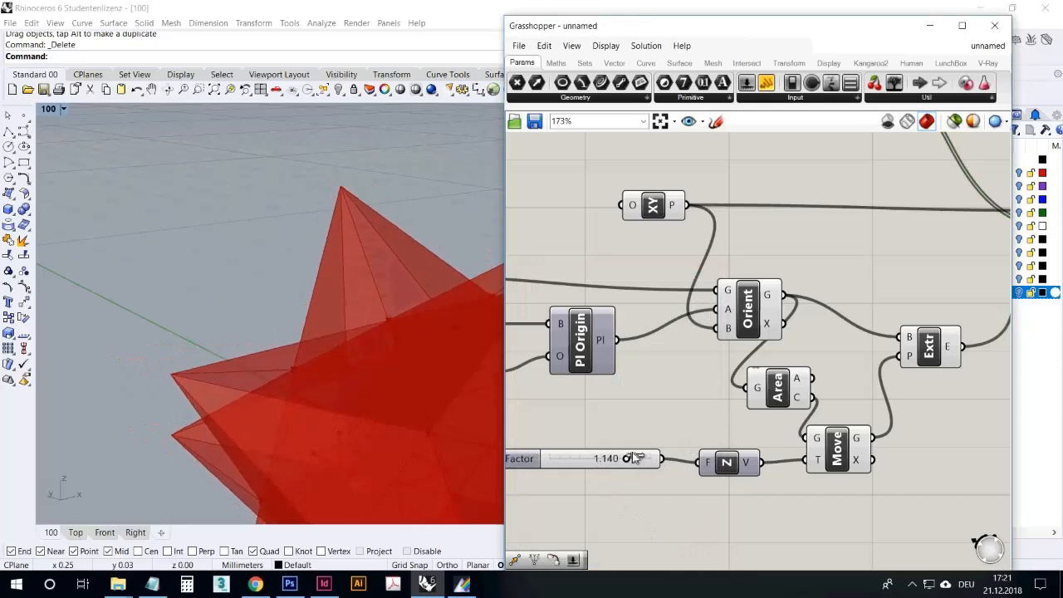
Examine the stellated polyhedron together with the single pyramid standing on the XY plane
mouse_move(455, 401)
right_down()
mouse_move(358, 413)
mouse_move(575, 426)
mouse_move(714, 387)
mouse_move(444, 415)
right_up()
scroll(233, 348, down, 12)
right_drag(226, 359, 296, 369)
right_drag(708, 347, 756, 360)
scroll(321, 302, down, 16)
scroll(231, 339, up, 5)
scroll(231, 340, up, 4)
right_drag(231, 340, 445, 282)
scroll(413, 317, up, 4)
scroll(444, 282, up, 3)
Set a single picked point in the Rhino viewport as the XY Plane's origin, away from the polyhedron
right_drag(724, 247, 837, 261)
right_click(803, 239)
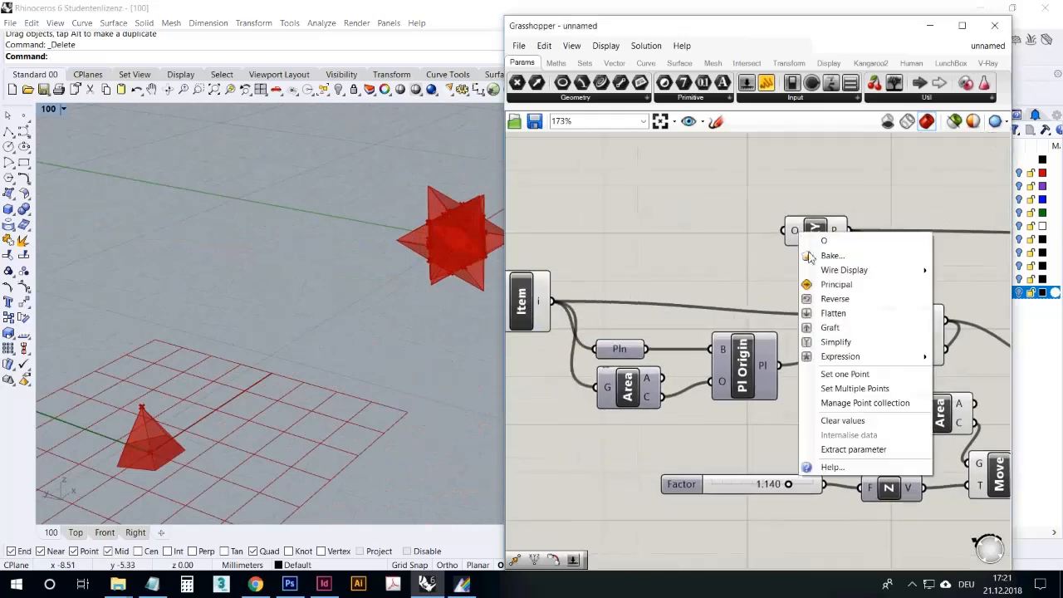
click(831, 377)
click(349, 329)
mouse_move(361, 332)
right_down()
mouse_move(423, 404)
mouse_move(368, 393)
mouse_move(357, 343)
right_up()
Trace how the upper Boundary surfaces feed the List Item and the plane components, highlighting both components in the definition
right_drag(593, 263, 762, 343)
scroll(699, 379, down, 4)
click(712, 404)
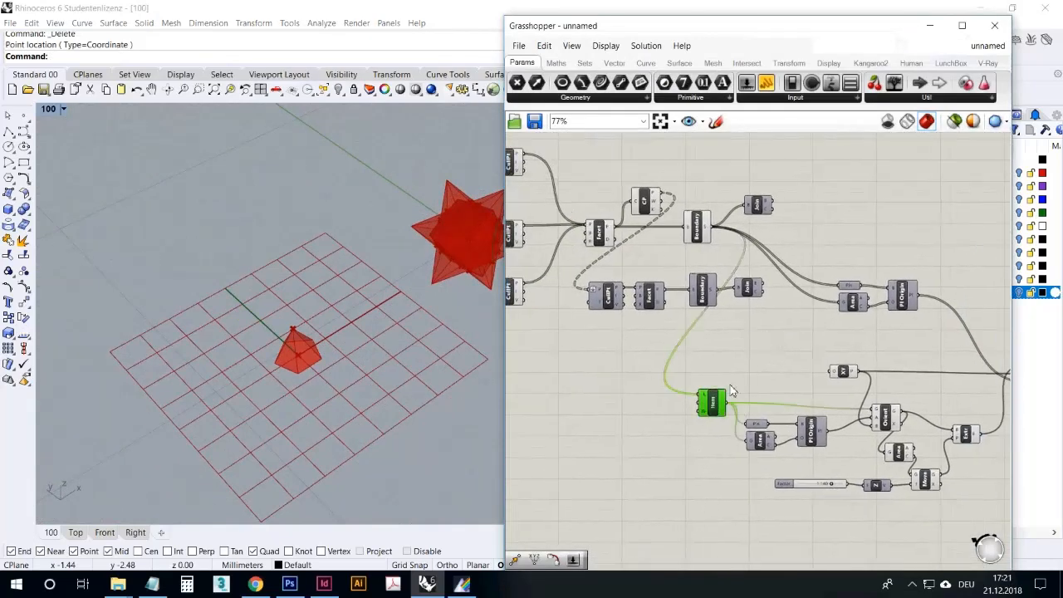
right_click(744, 352)
click(723, 340)
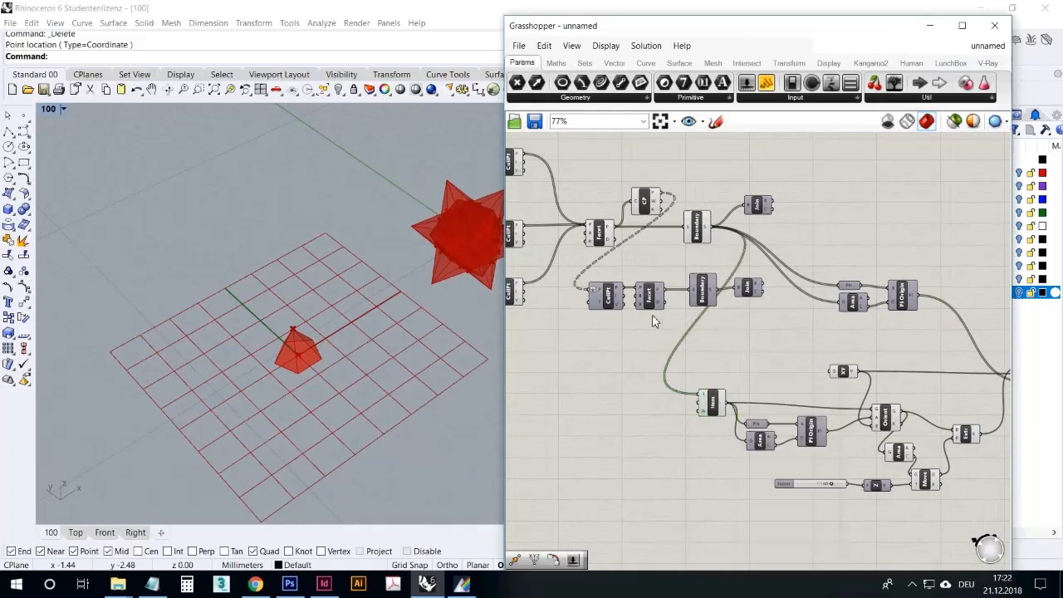
scroll(750, 336, down, 3)
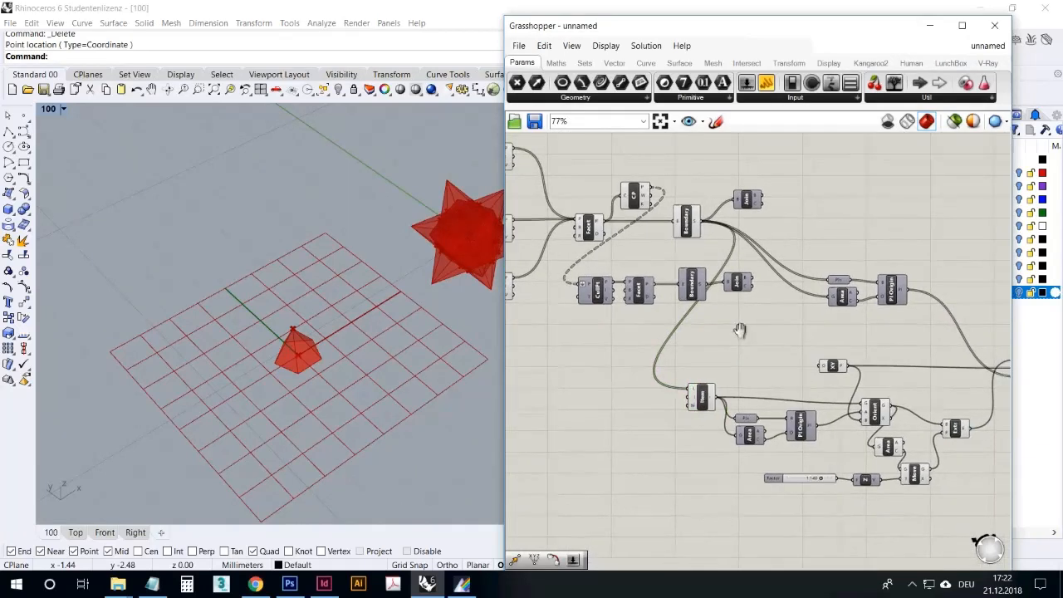
scroll(661, 239, up, 3)
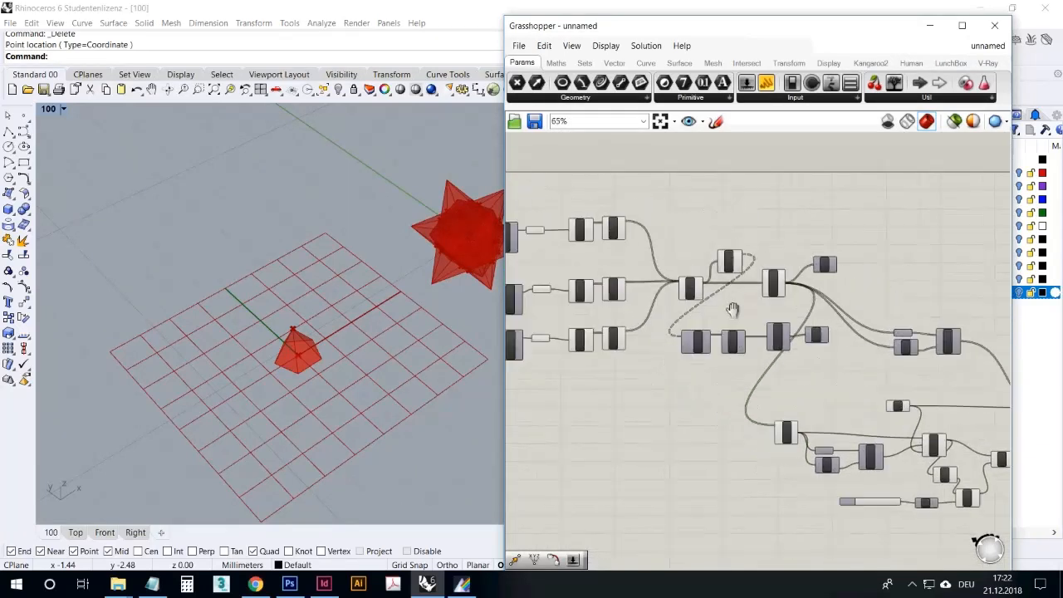
click(773, 290)
right_drag(382, 274, 428, 270)
right_drag(804, 441, 673, 364)
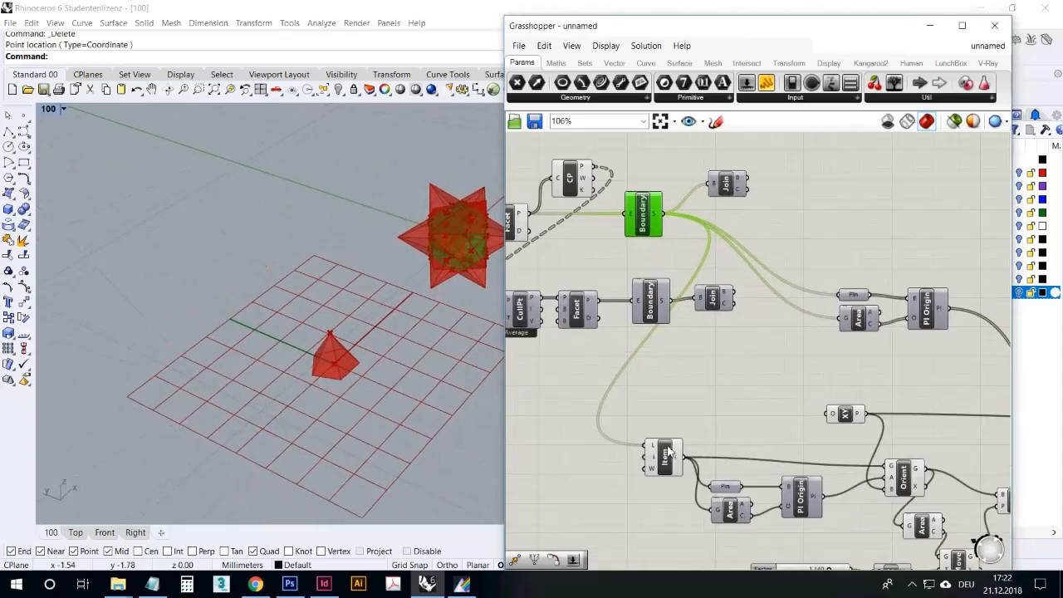
scroll(632, 373, down, 3)
mouse_move(631, 414)
mouse_down()
mouse_move(659, 379)
mouse_move(633, 401)
mouse_up()
click(674, 327)
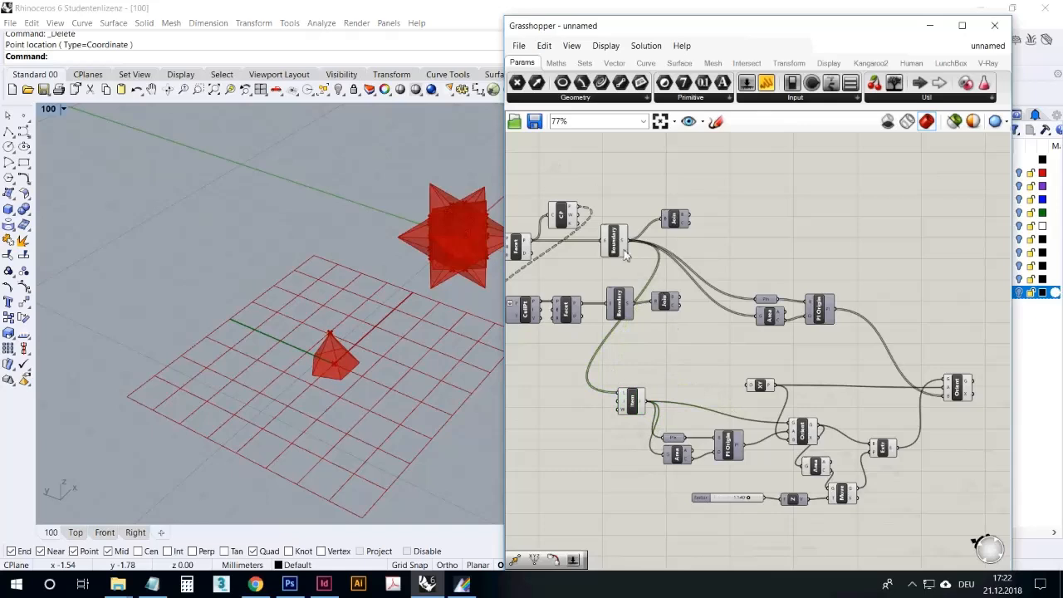
drag(618, 253, 614, 255)
click(702, 347)
scroll(631, 291, up, 1)
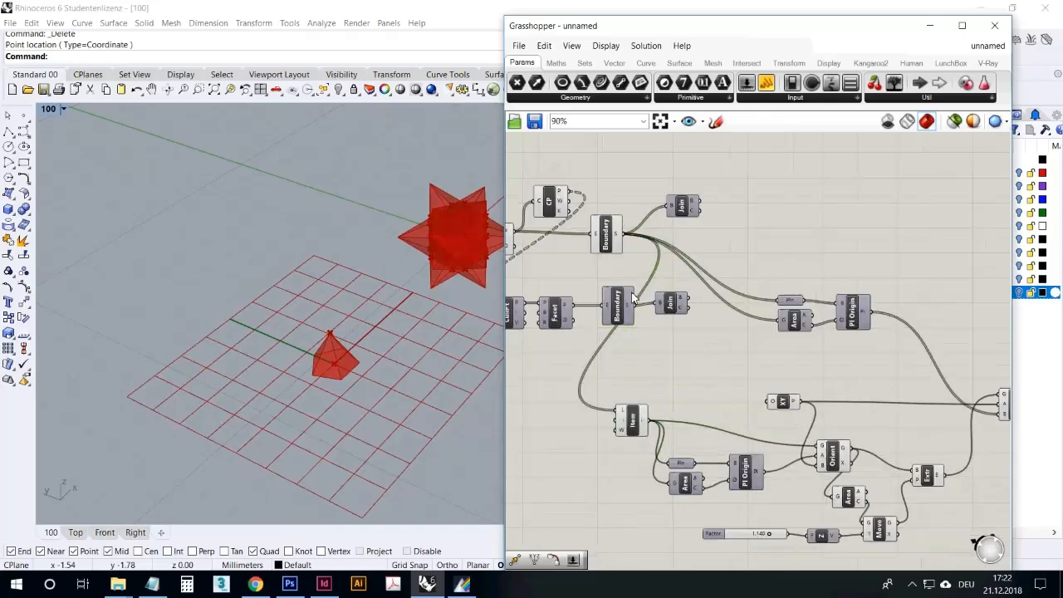
Preview the lower Boundary surfaces on the polyhedron and hide them again
drag(618, 309, 615, 309)
right_click(616, 309)
click(639, 325)
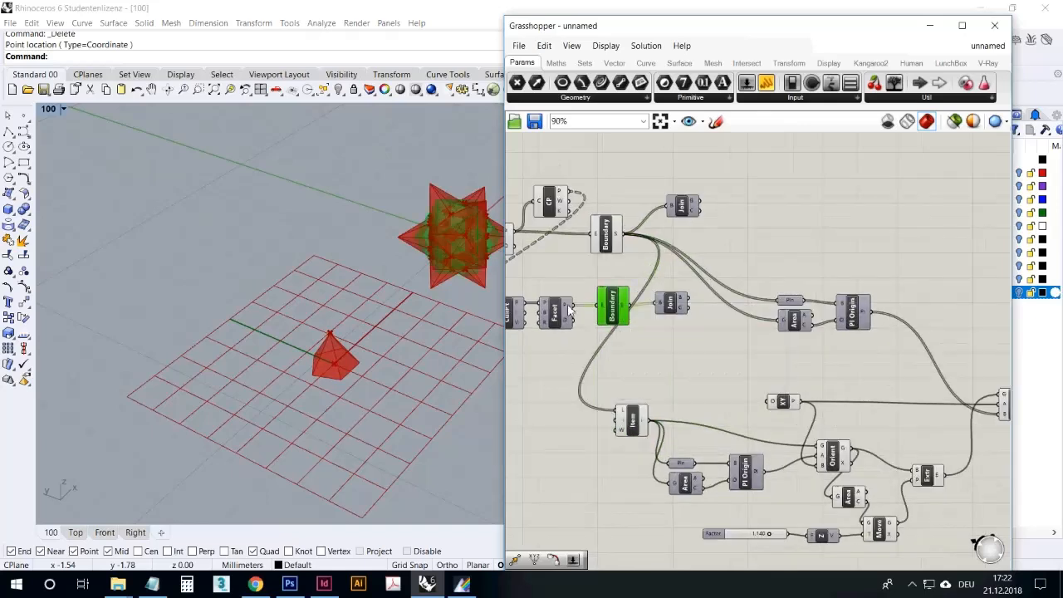
right_click(616, 311)
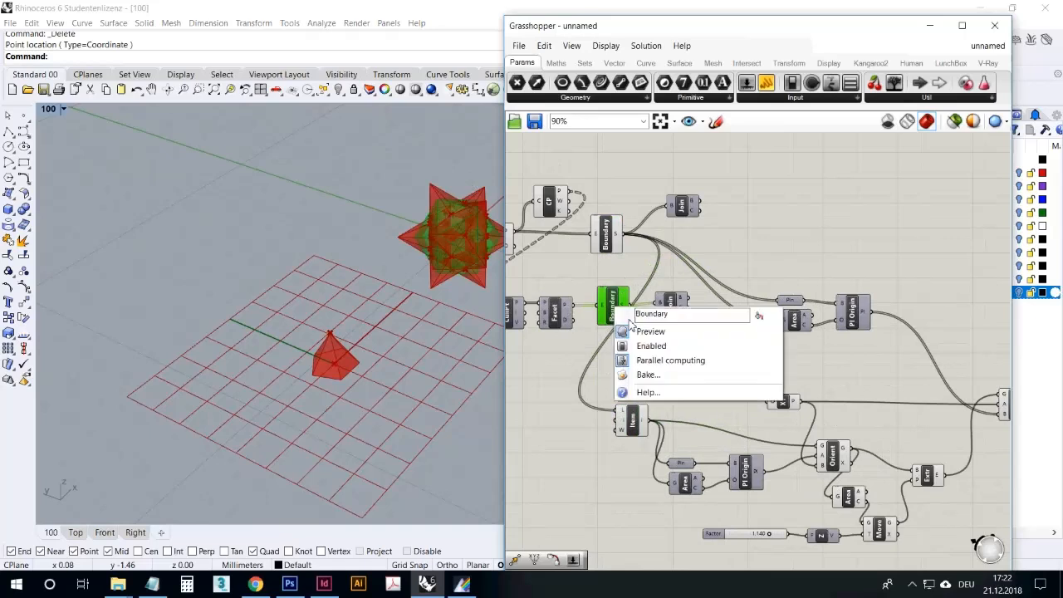
click(640, 325)
Add a Surface parameter after the upper Boundary and route its surfaces through it to the Plane, Area and List Item inputs
click(614, 245)
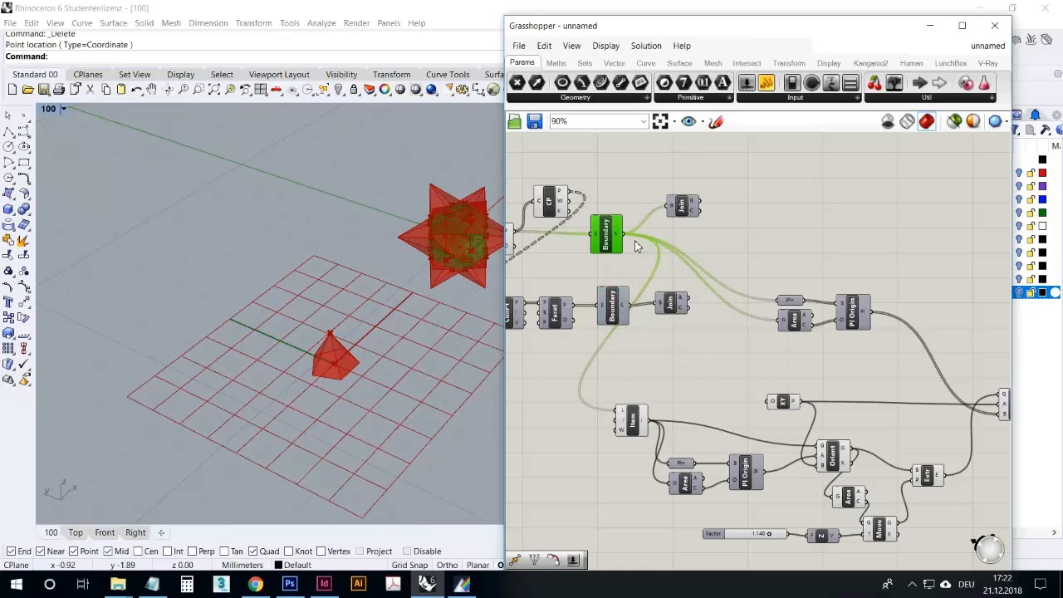
mouse_move(616, 240)
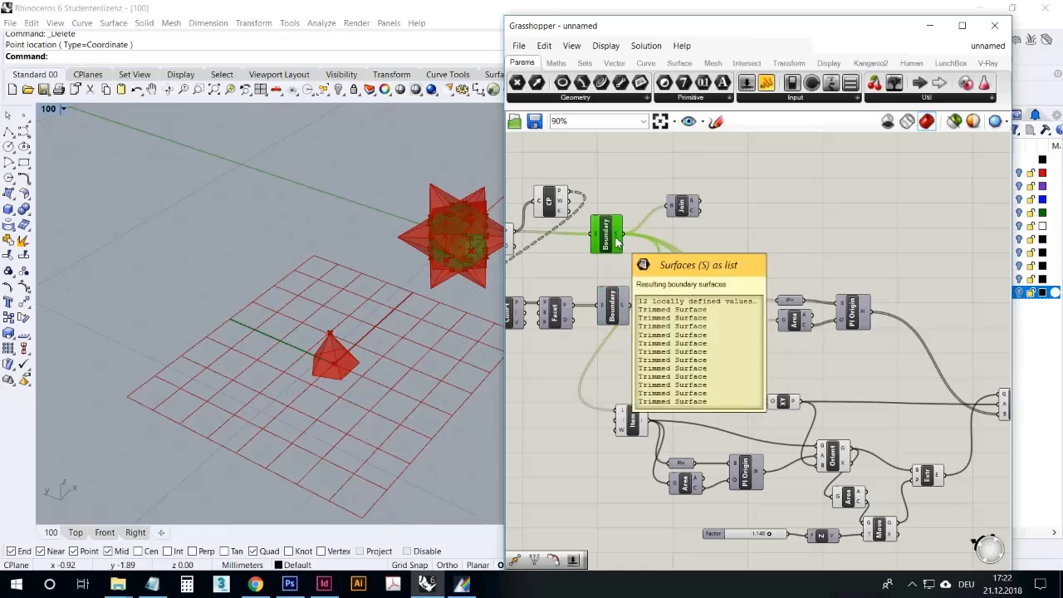
click(593, 98)
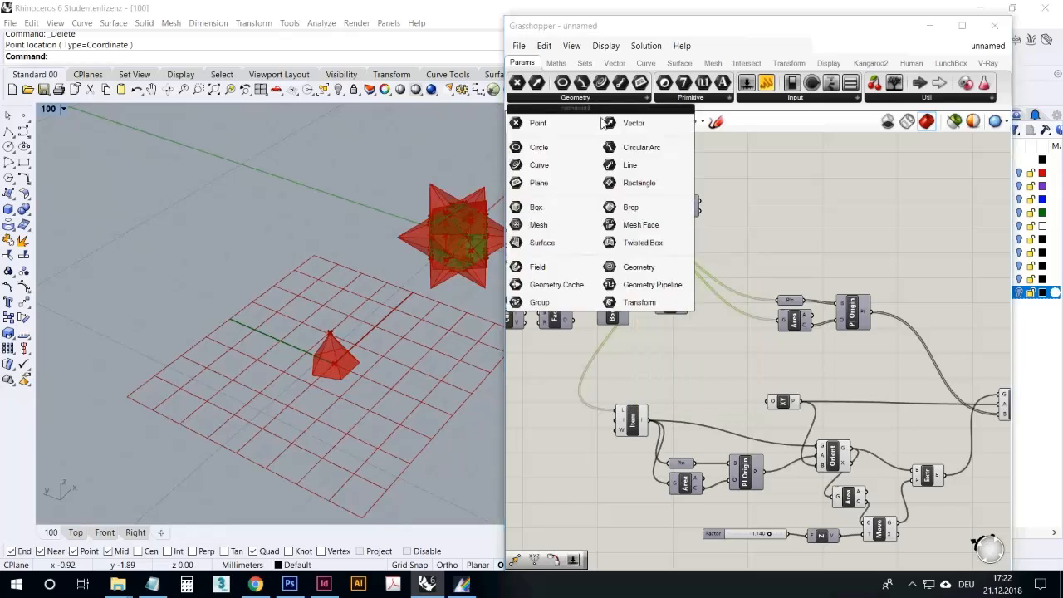
click(559, 243)
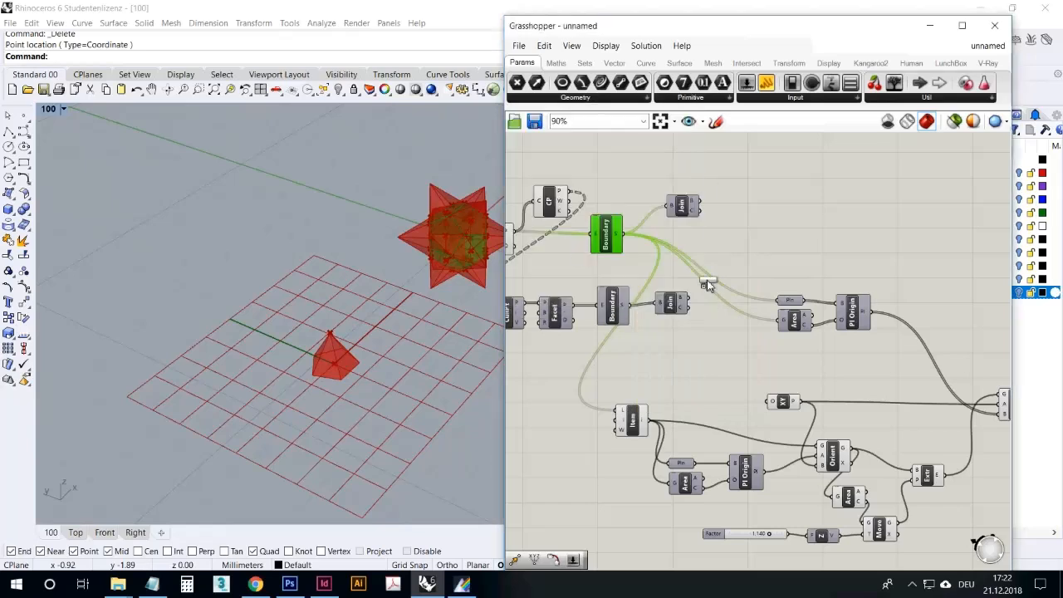
click(694, 267)
drag(625, 235, 778, 300)
drag(706, 267, 621, 412)
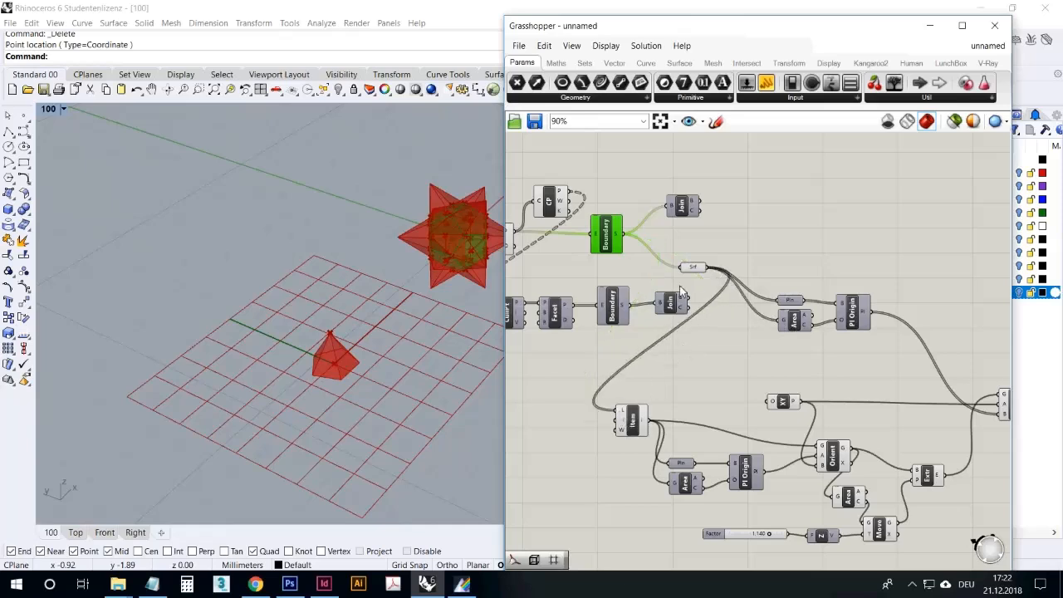
Move the Surface parameter beneath the lower Join and feed it from the lower Boundary instead
drag(690, 270, 669, 351)
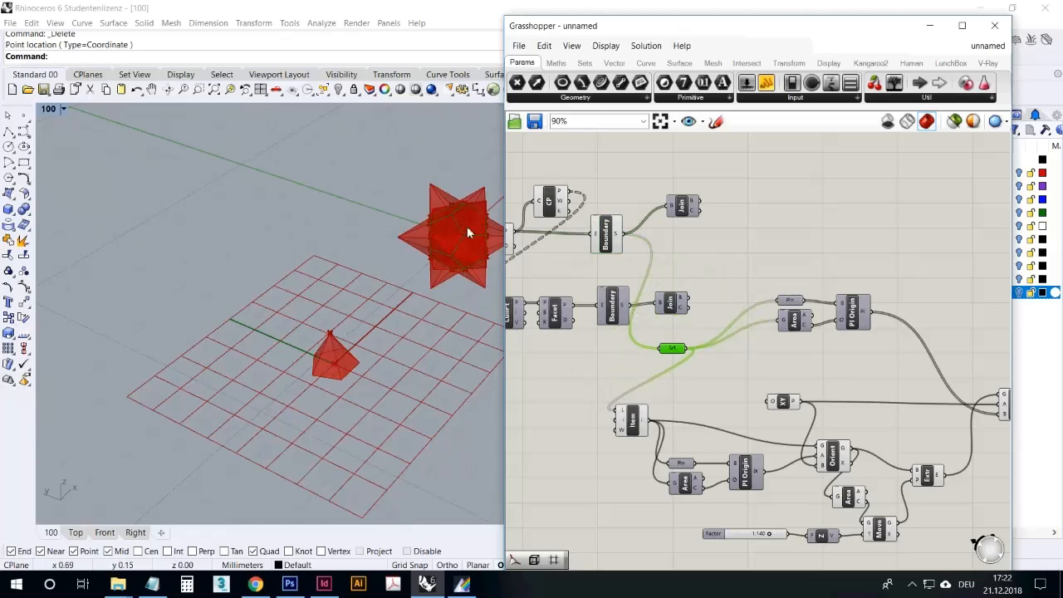
right_drag(466, 233, 494, 245)
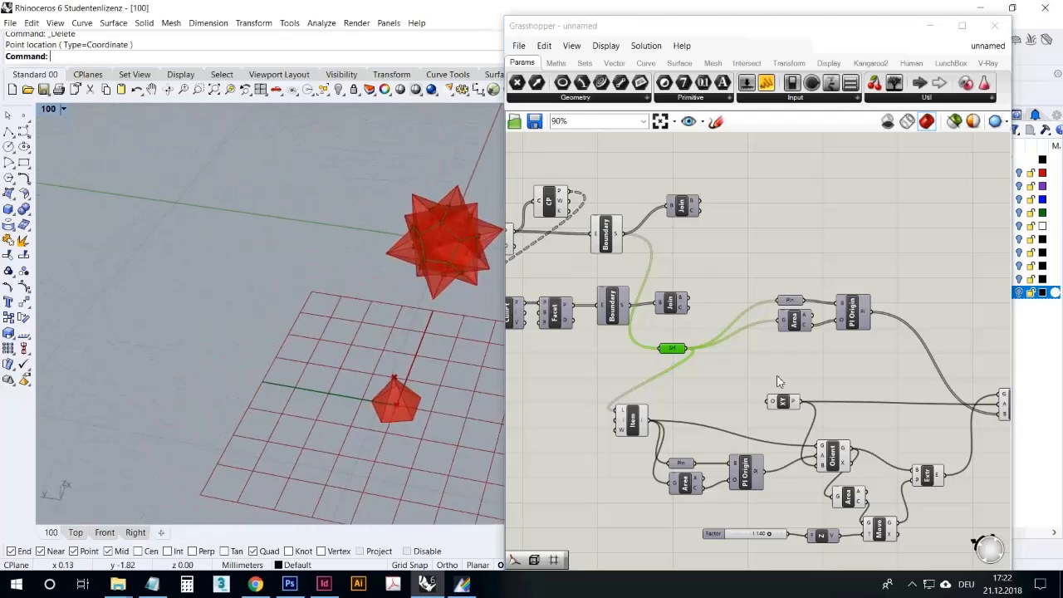
drag(642, 313, 662, 351)
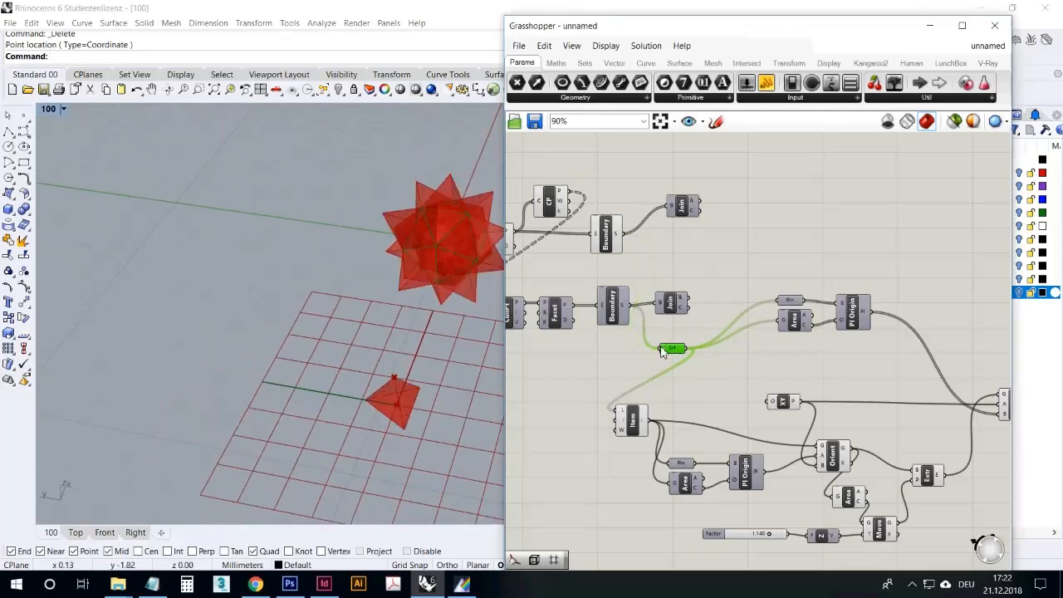
Switch the Surface parameter's source to the upper Boundary and back to the lower Boundary to compare the spiked solids
right_drag(469, 402, 382, 310)
scroll(382, 309, up, 6)
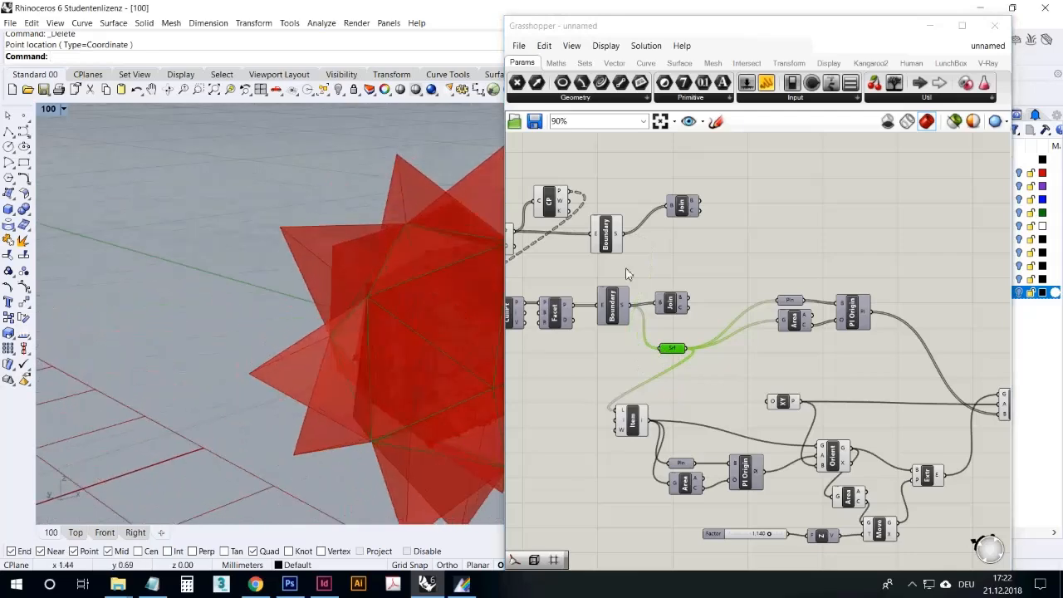
drag(632, 241, 661, 348)
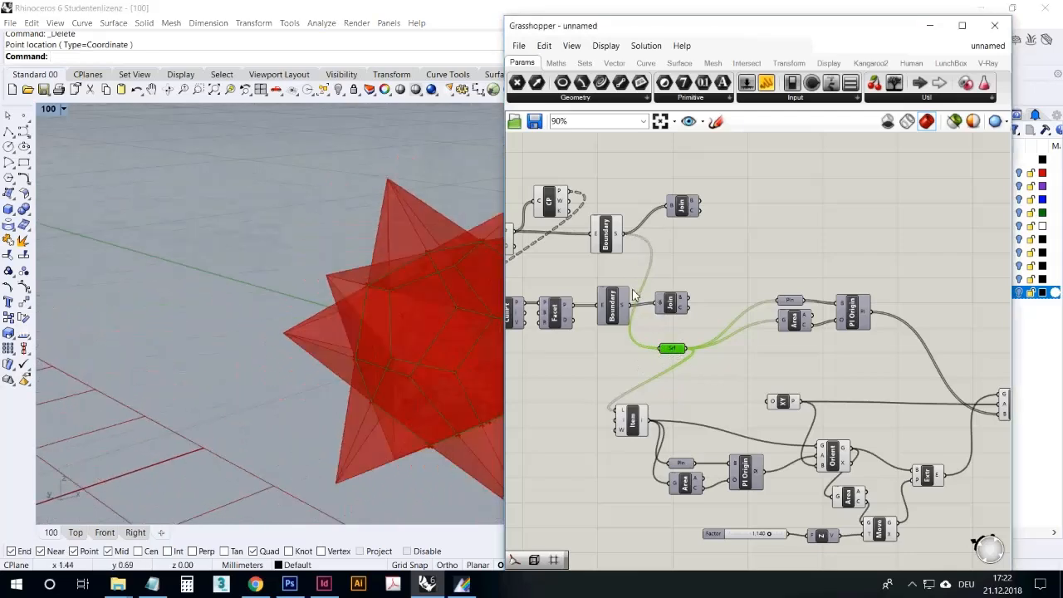
drag(636, 309, 662, 347)
right_drag(243, 299, 299, 294)
click(571, 326)
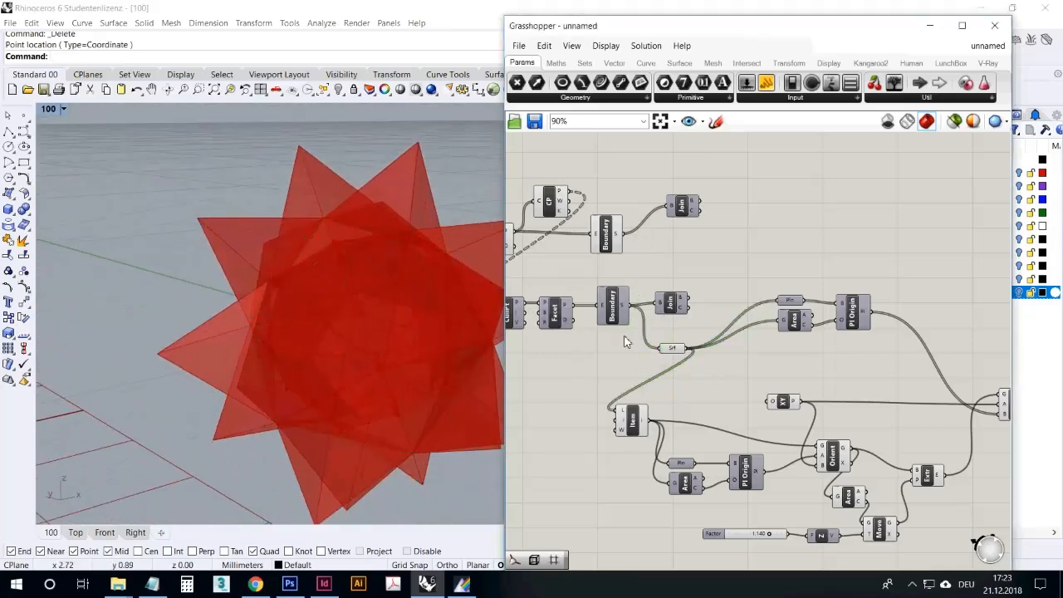
Move the final Orient component slightly farther from the plane and extrusion components that feed it
scroll(654, 324, down, 3)
scroll(882, 374, up, 3)
drag(874, 373, 906, 370)
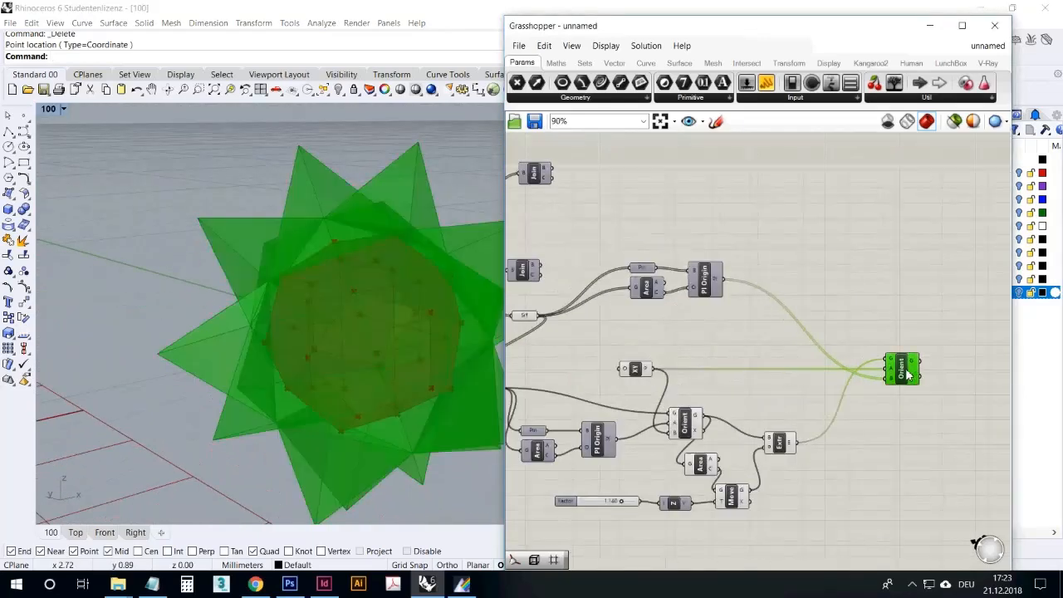
Set the Z vector's Factor slider to 1.500 to make the extruded pyramid and all oriented spikes taller
scroll(363, 265, down, 4)
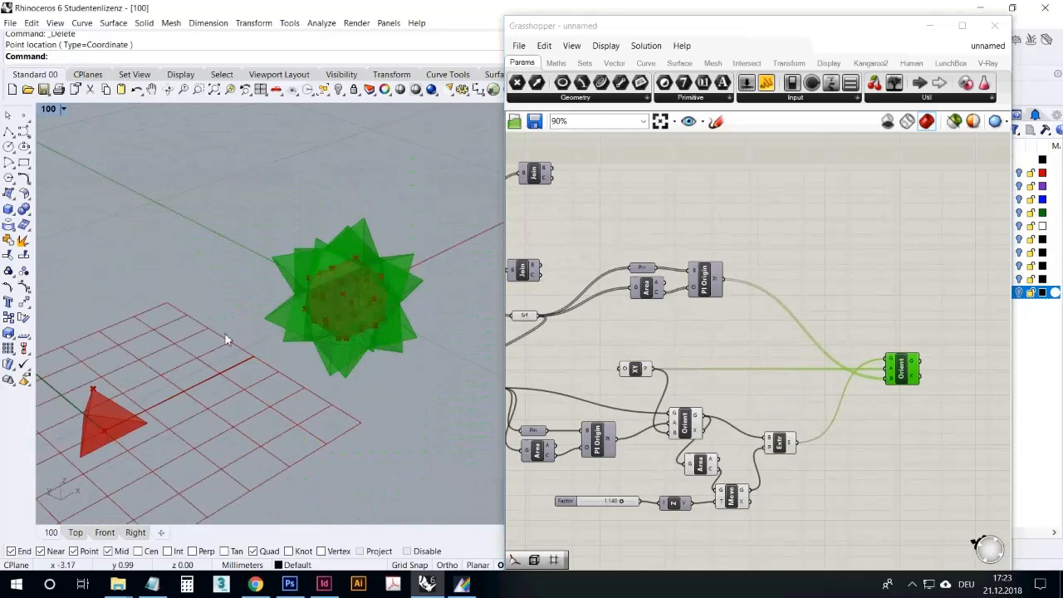
scroll(229, 342, down, 4)
scroll(232, 355, up, 5)
right_drag(230, 367, 493, 461)
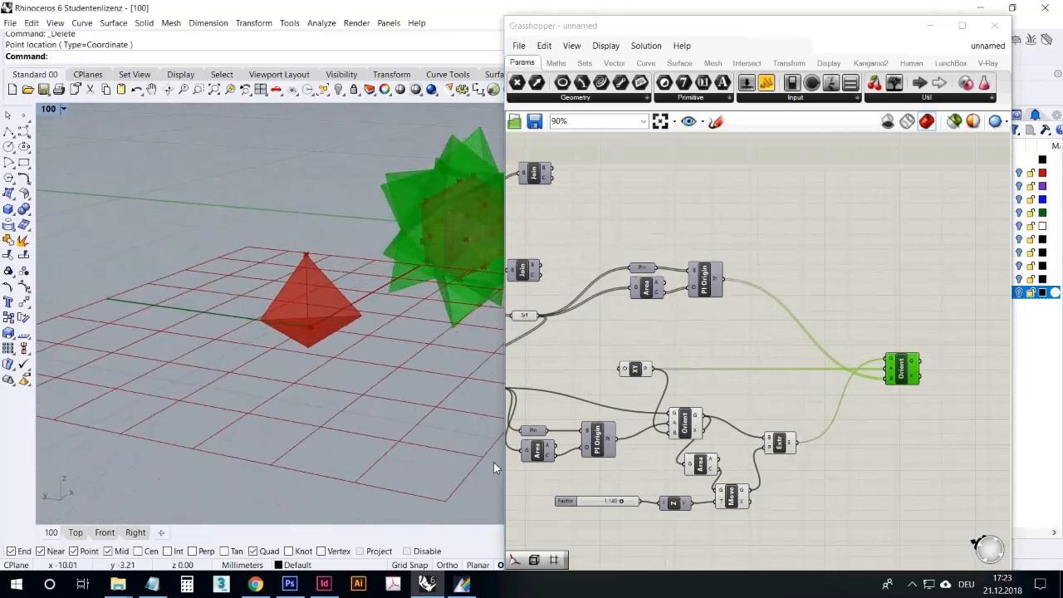
mouse_move(629, 508)
mouse_down()
mouse_move(605, 507)
mouse_move(637, 507)
mouse_up()
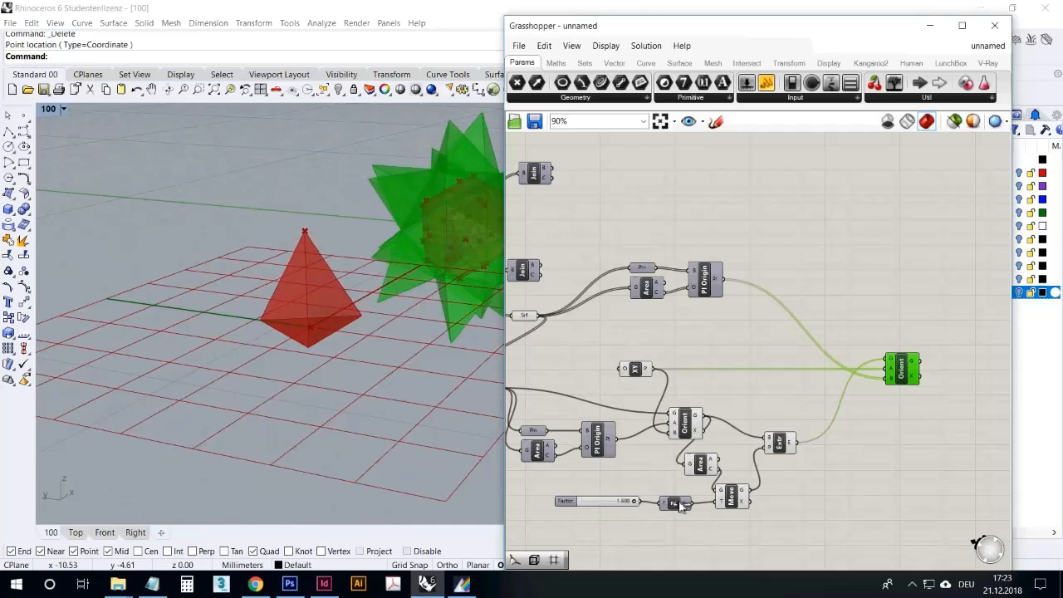
right_drag(428, 394, 436, 344)
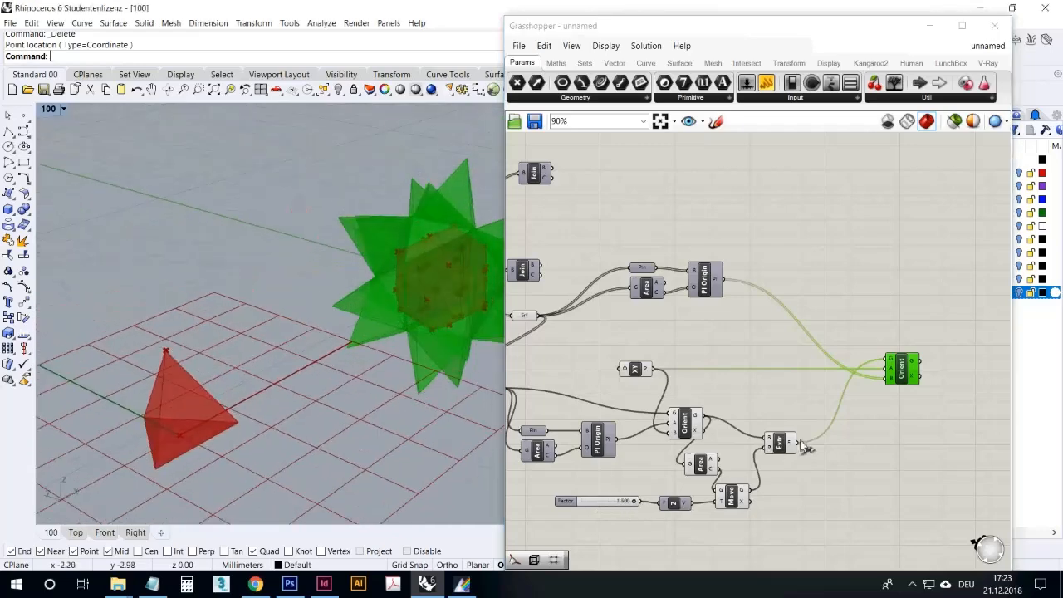
click(782, 401)
right_drag(911, 517, 939, 464)
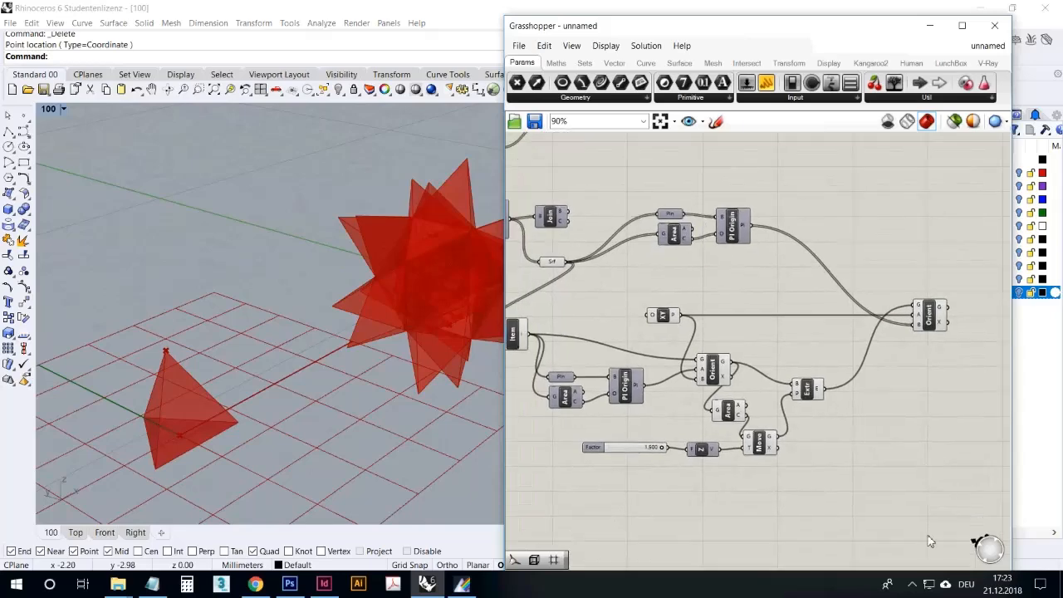
click(912, 583)
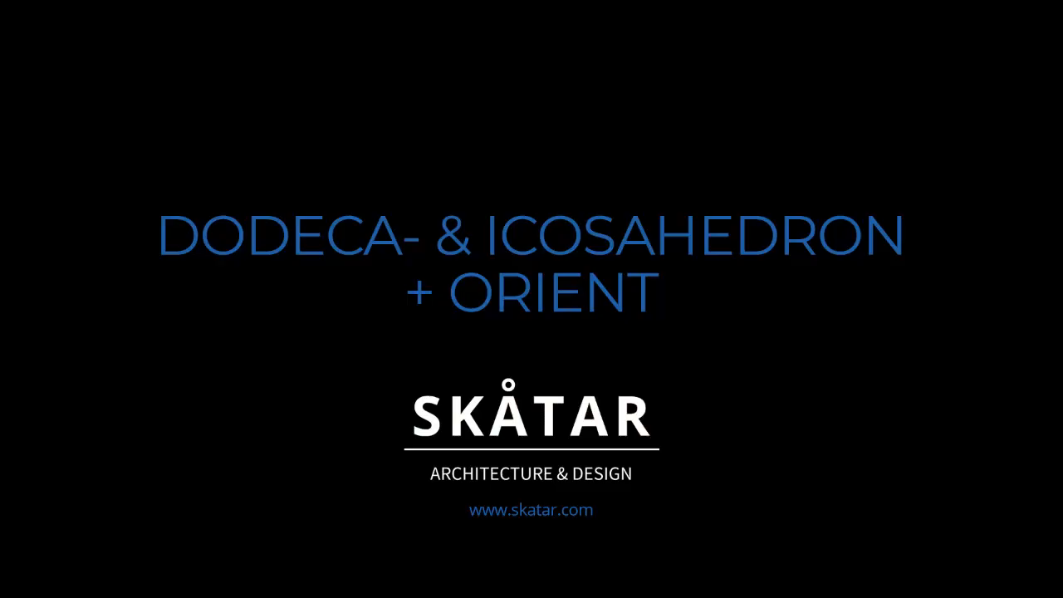